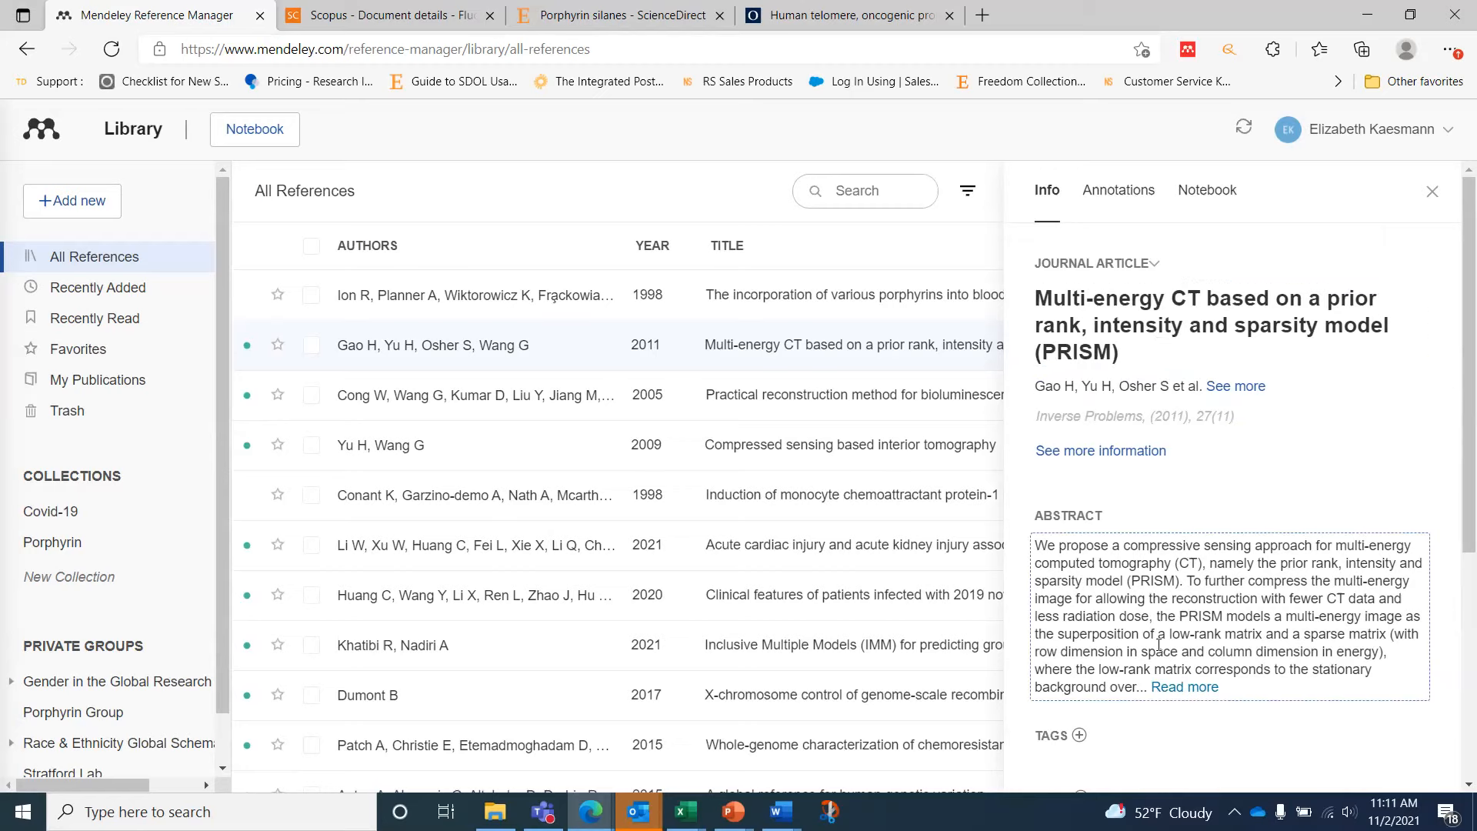
# Step: Review the abstract, files and identifiers of the "Multi-energy CT" reference, and close its details
pyautogui.scroll(-5, 1159, 645)
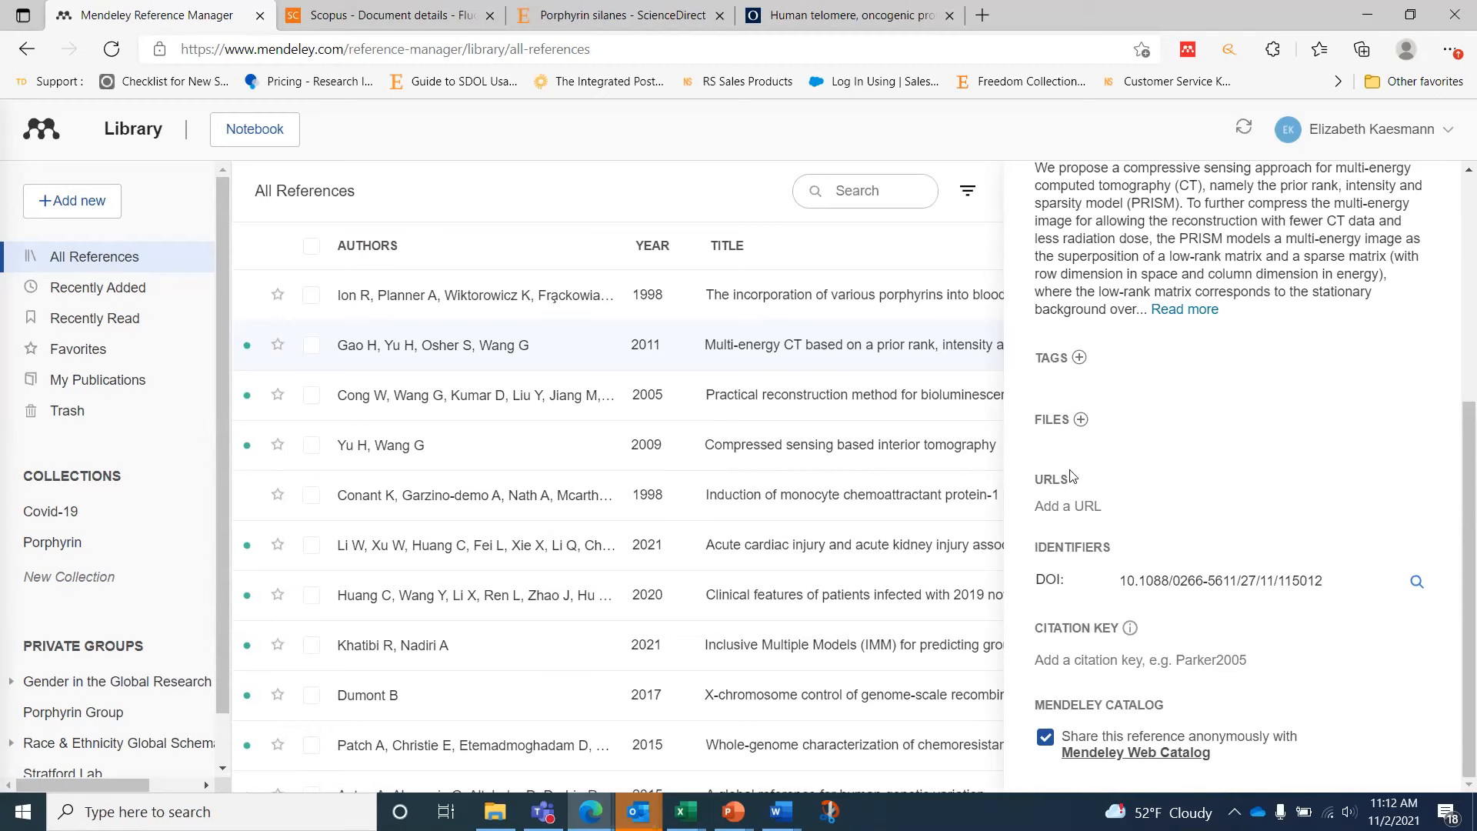
pyautogui.scroll(5, 1076, 344)
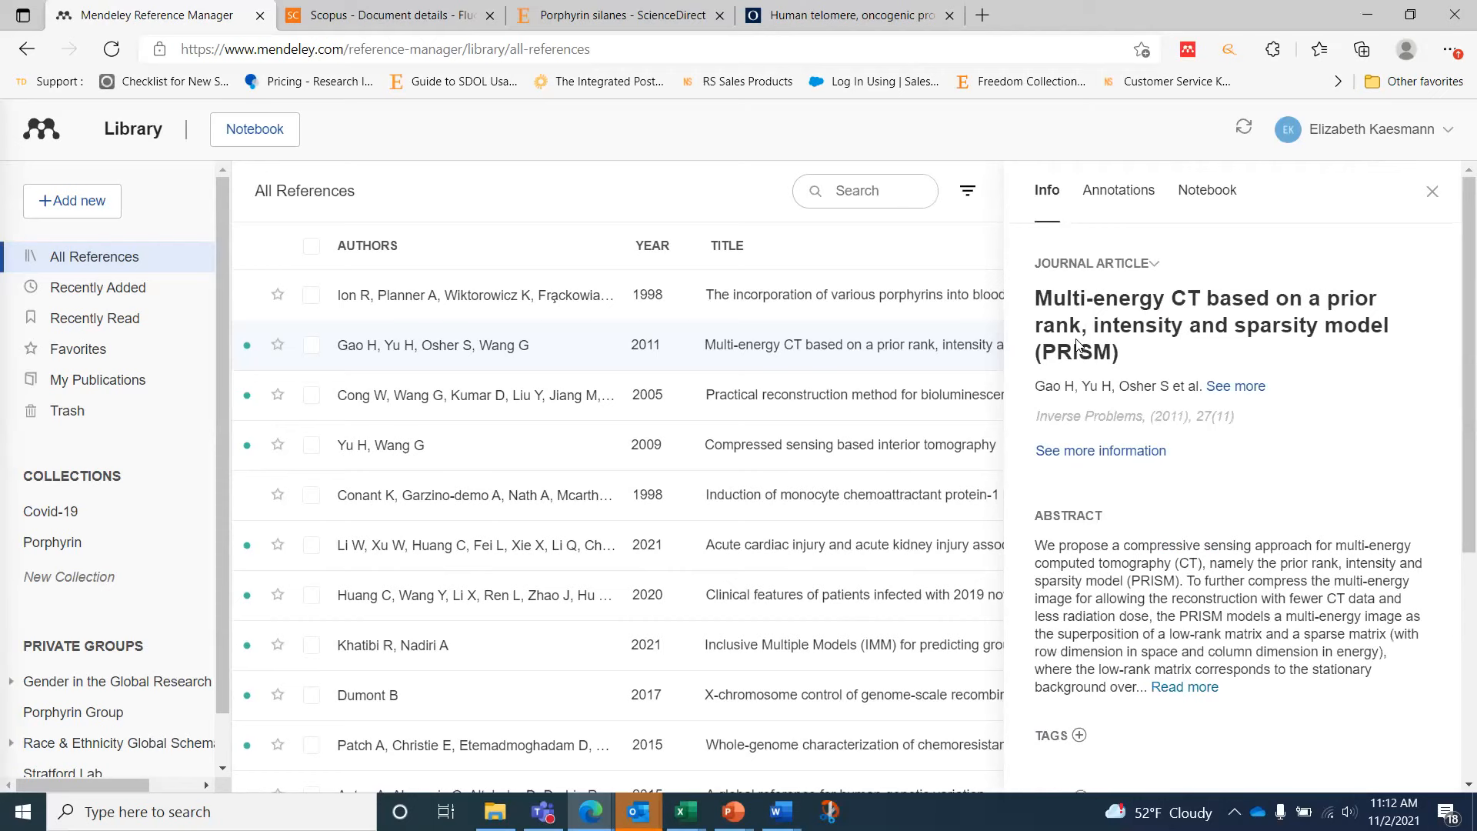
pyautogui.click(1431, 192)
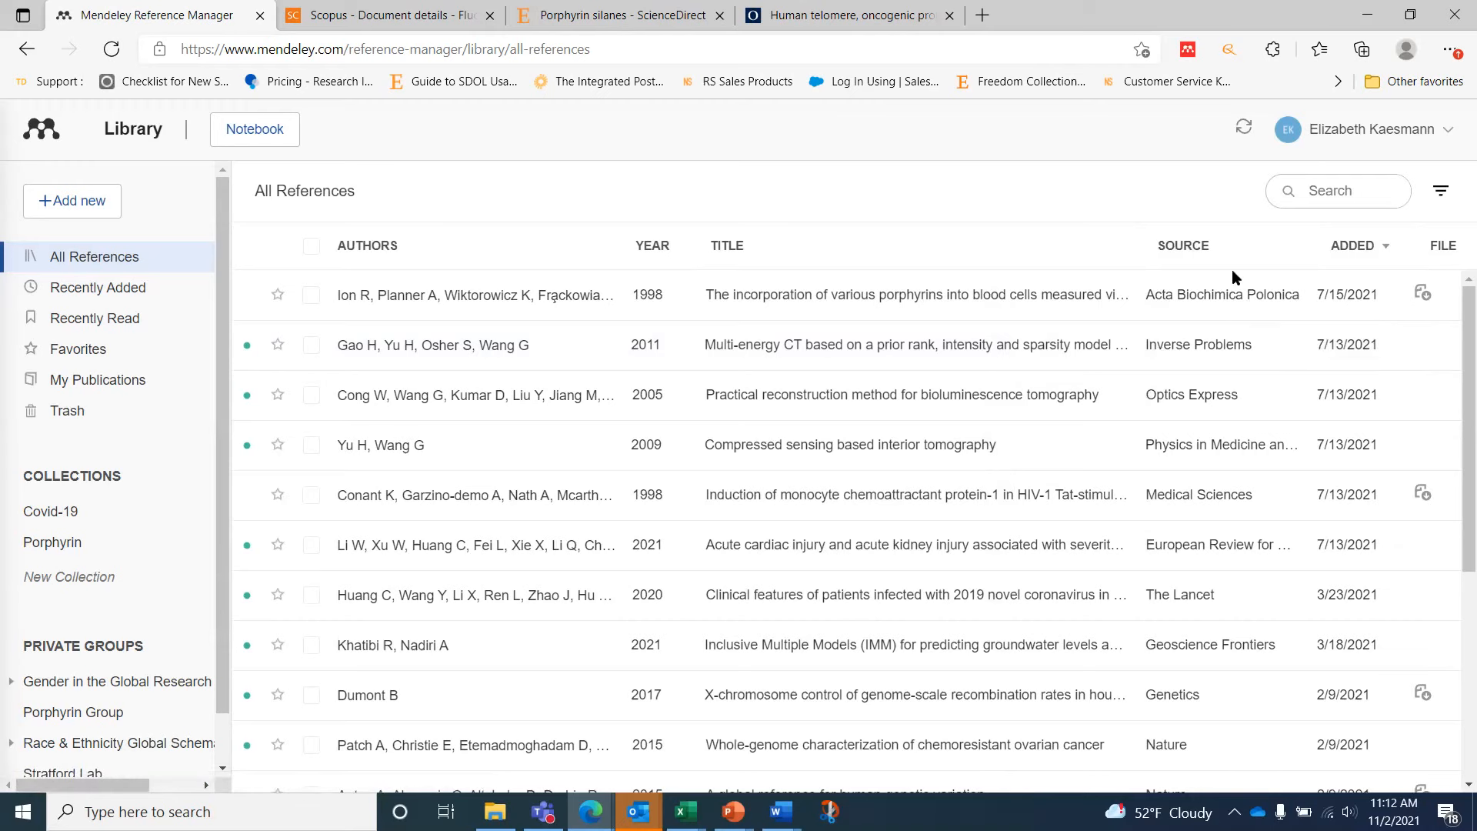
# Step: Open the 1998 reference on incorporating porphyrins into blood cells, review its abstract and attached file, and close its details
pyautogui.click(959, 296)
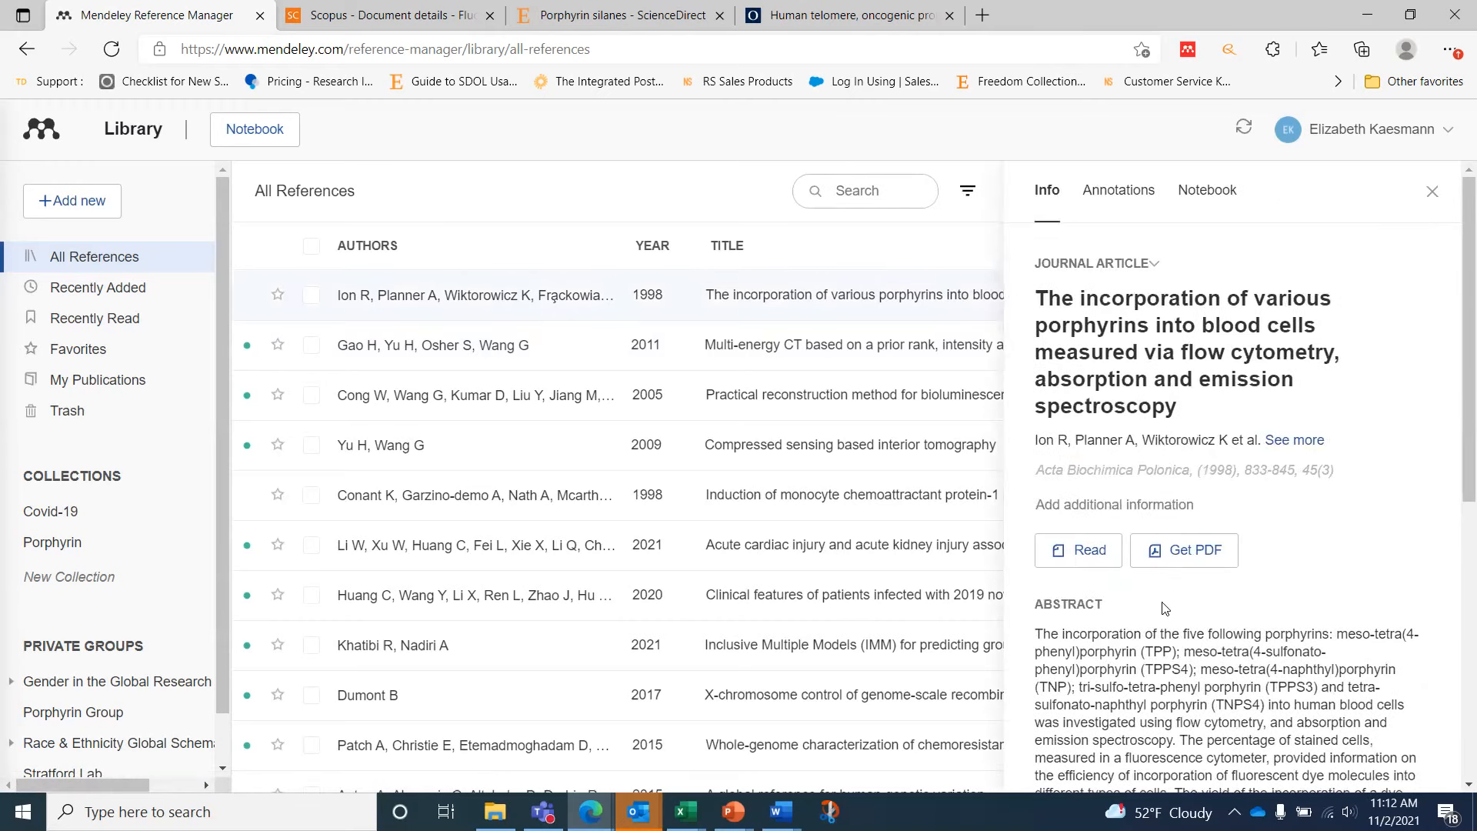
pyautogui.scroll(-5, 1189, 595)
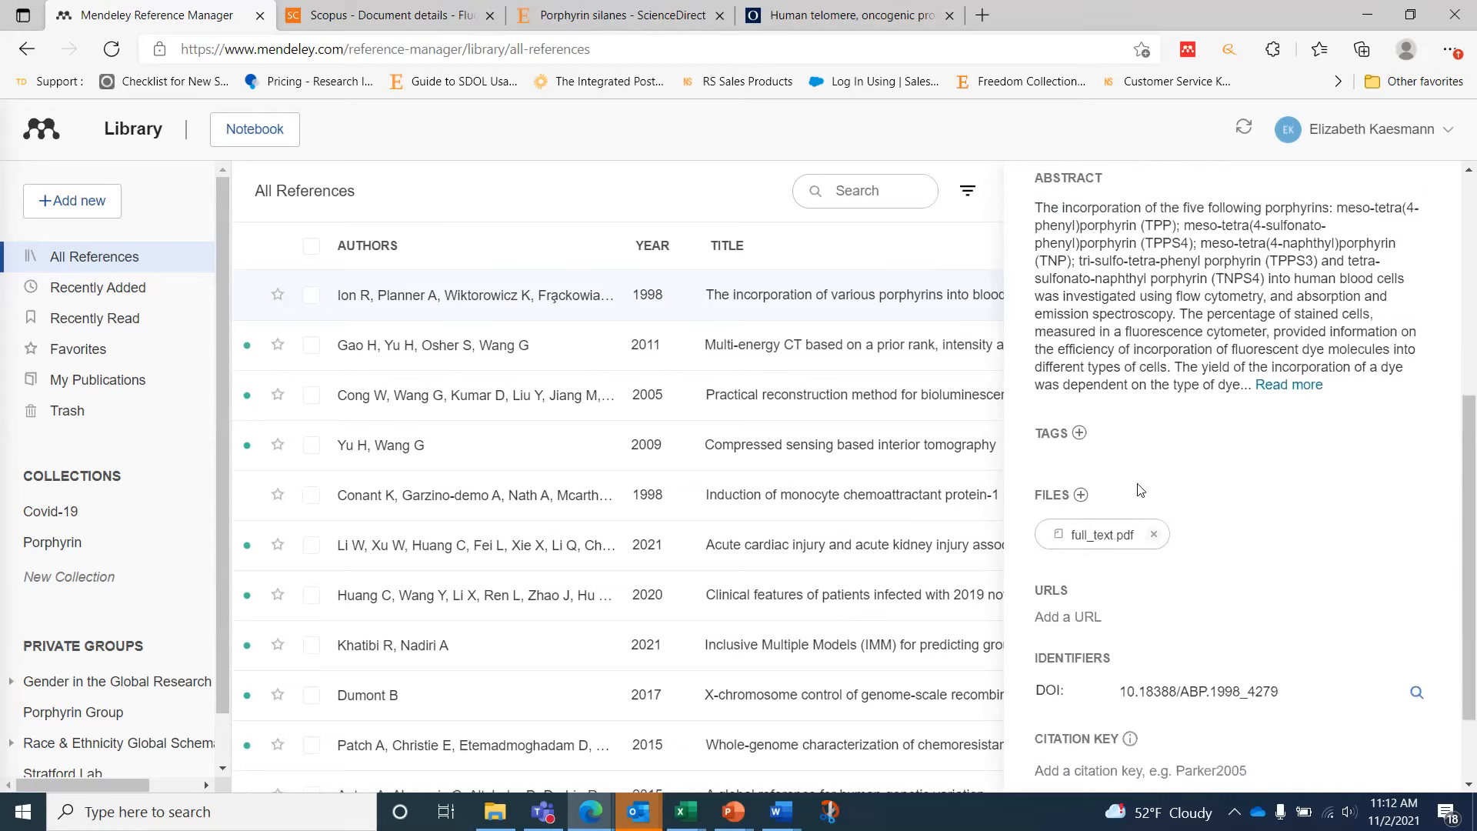
pyautogui.scroll(5, 1108, 564)
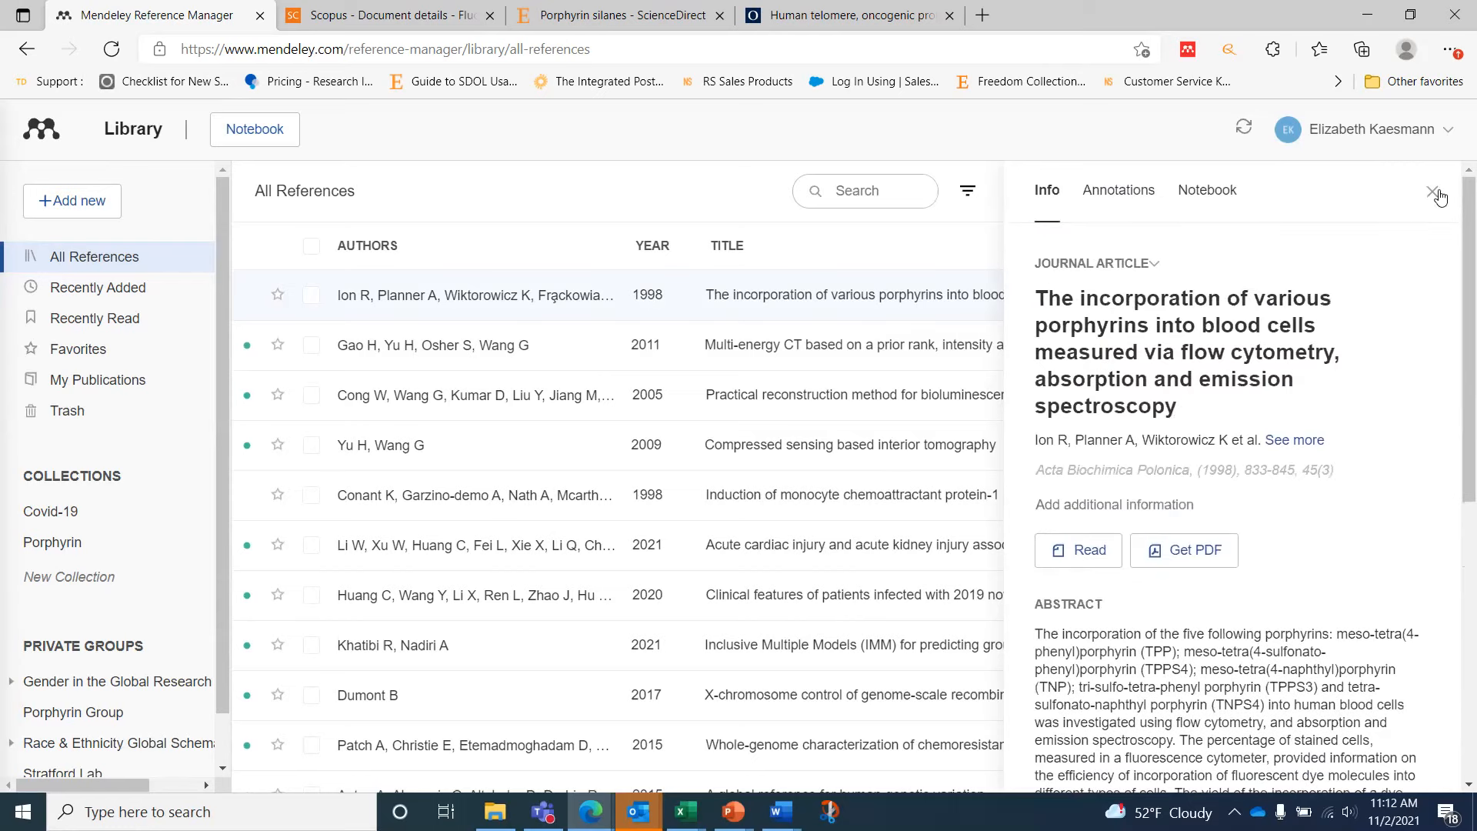
pyautogui.click(1432, 190)
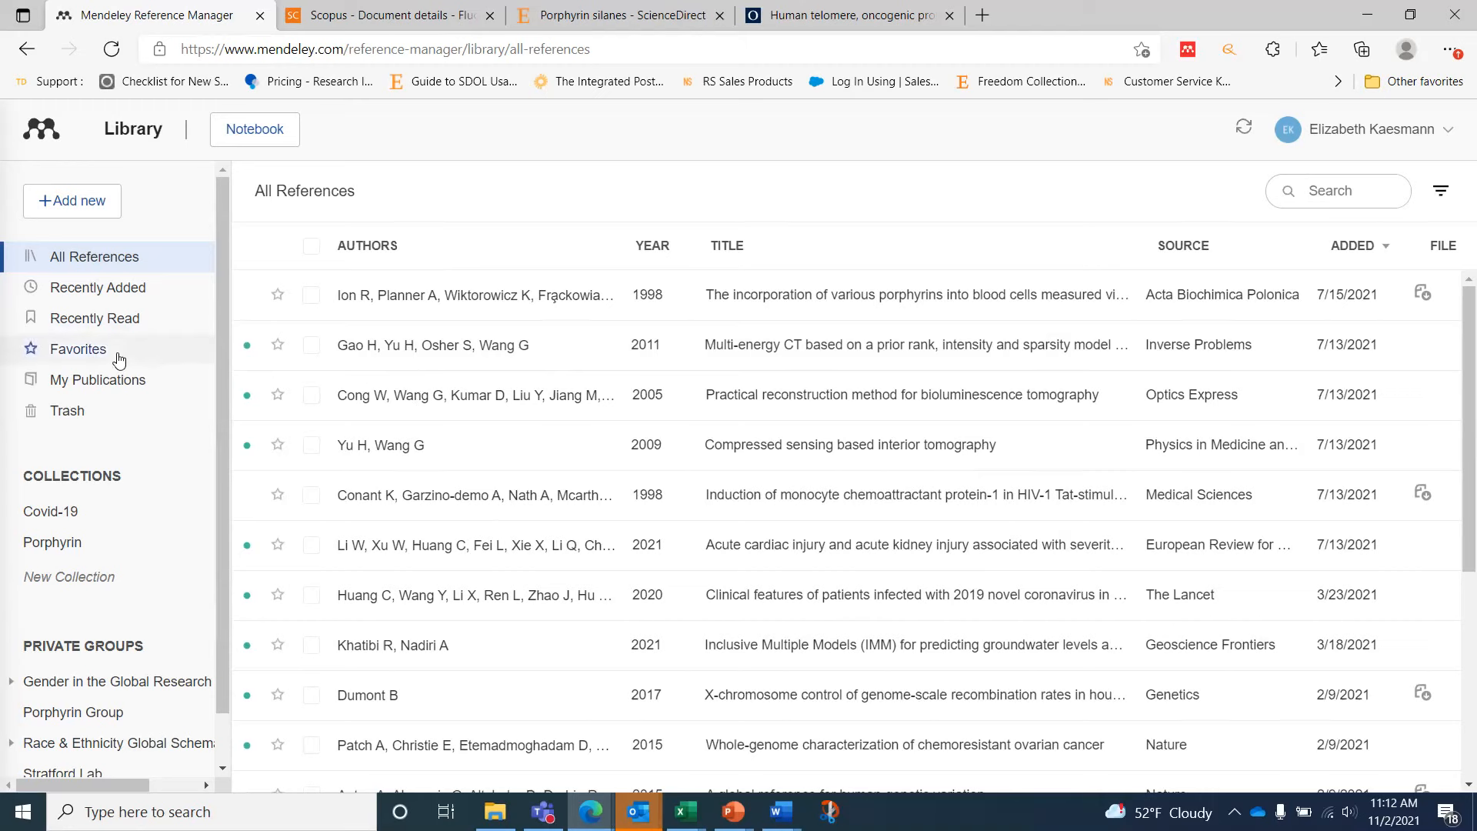
# Step: Select the first two references, review the options for marking, organizing and exporting them, and clear the selection
pyautogui.click(311, 298)
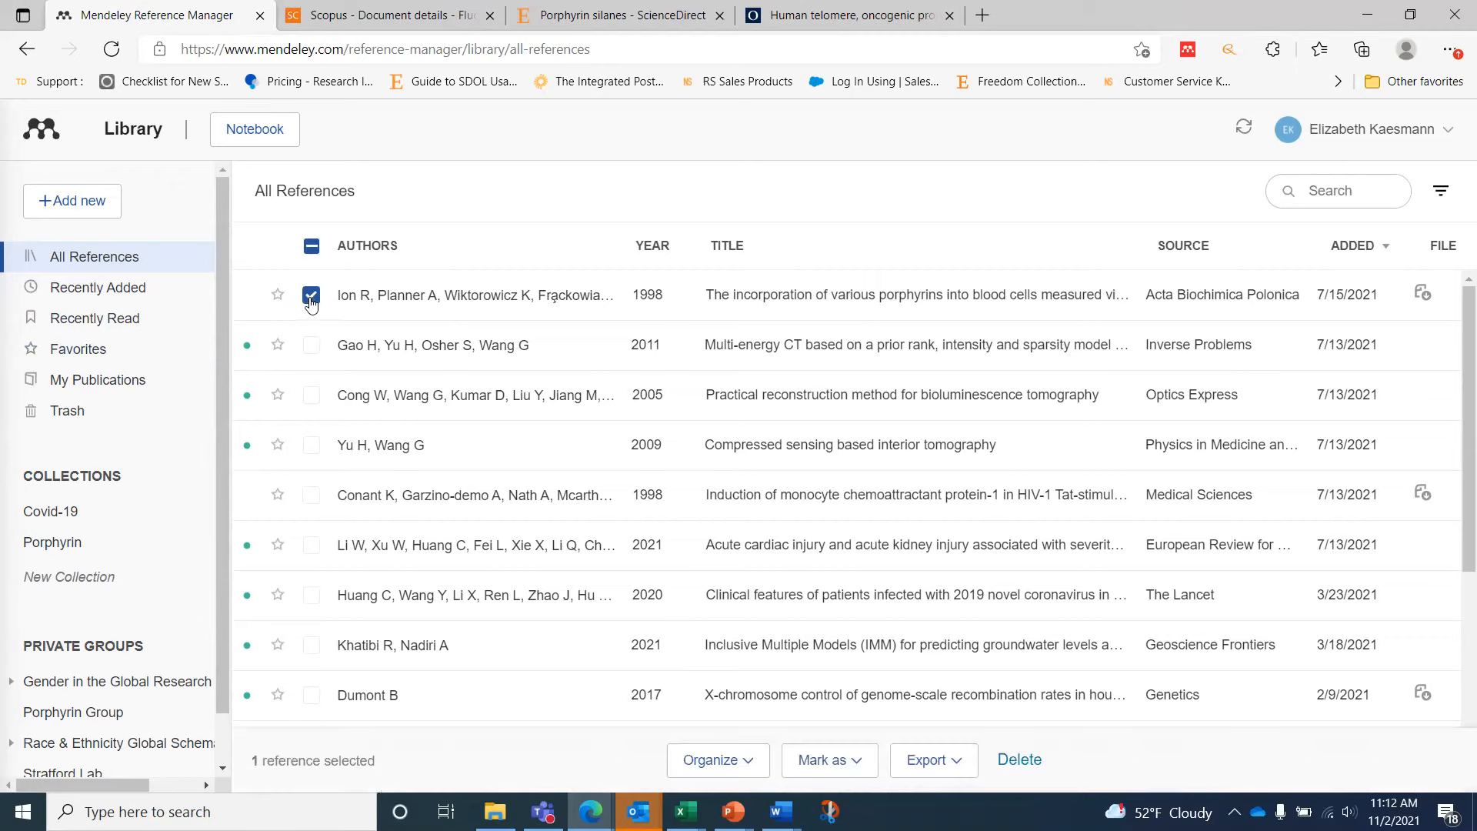
pyautogui.click(311, 345)
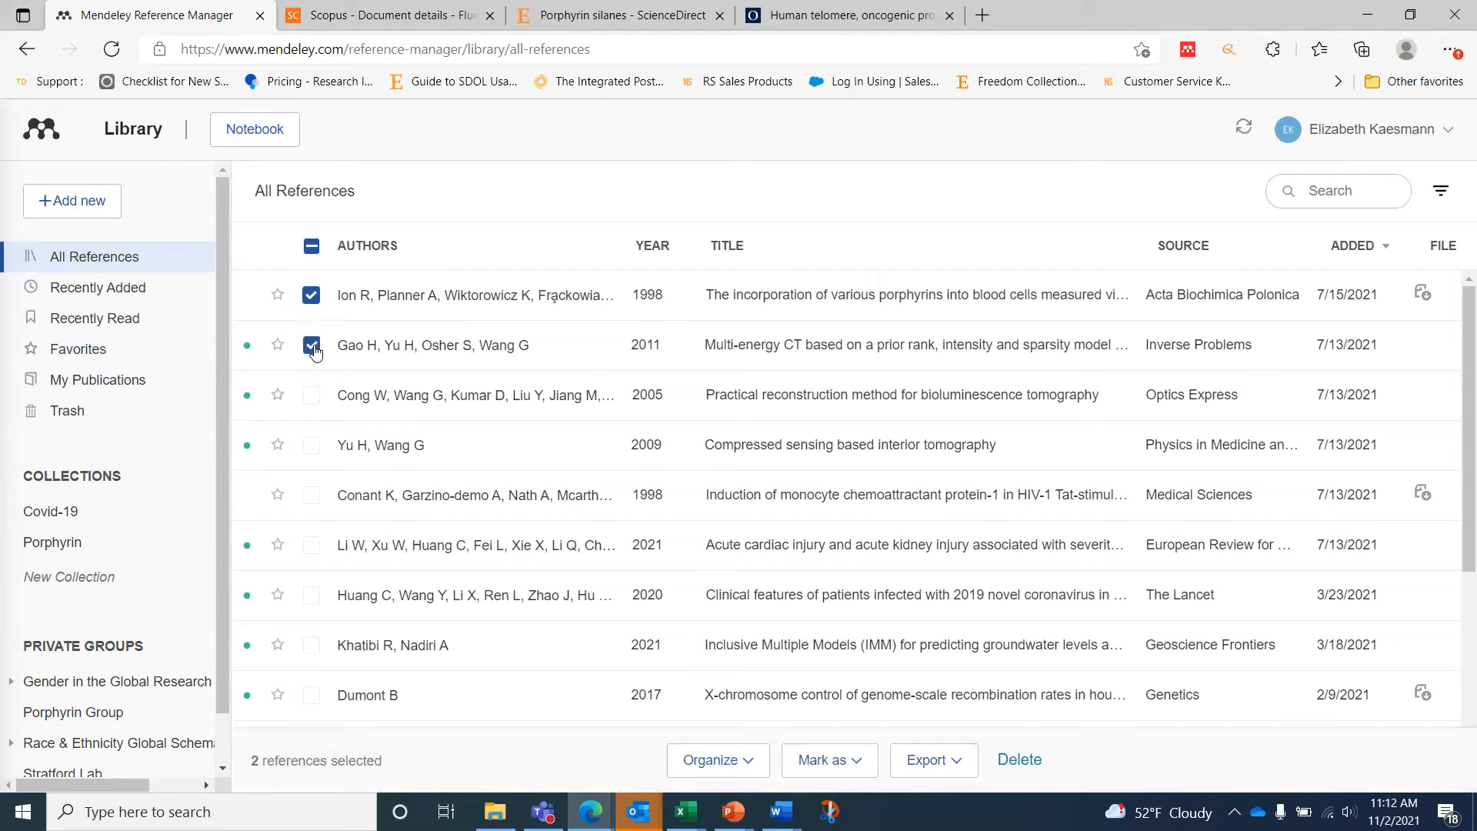
pyautogui.click(849, 763)
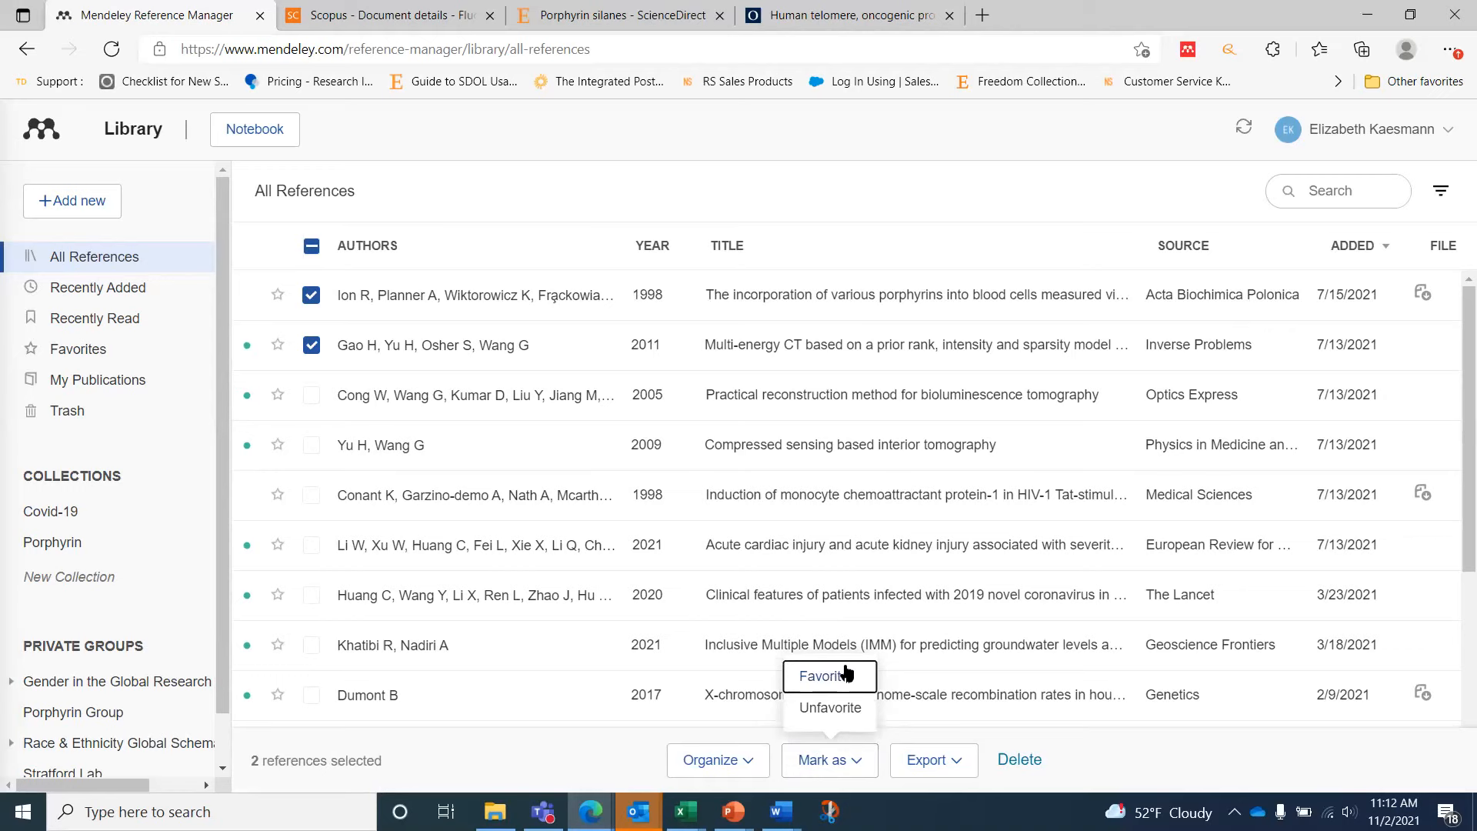
pyautogui.click(737, 759)
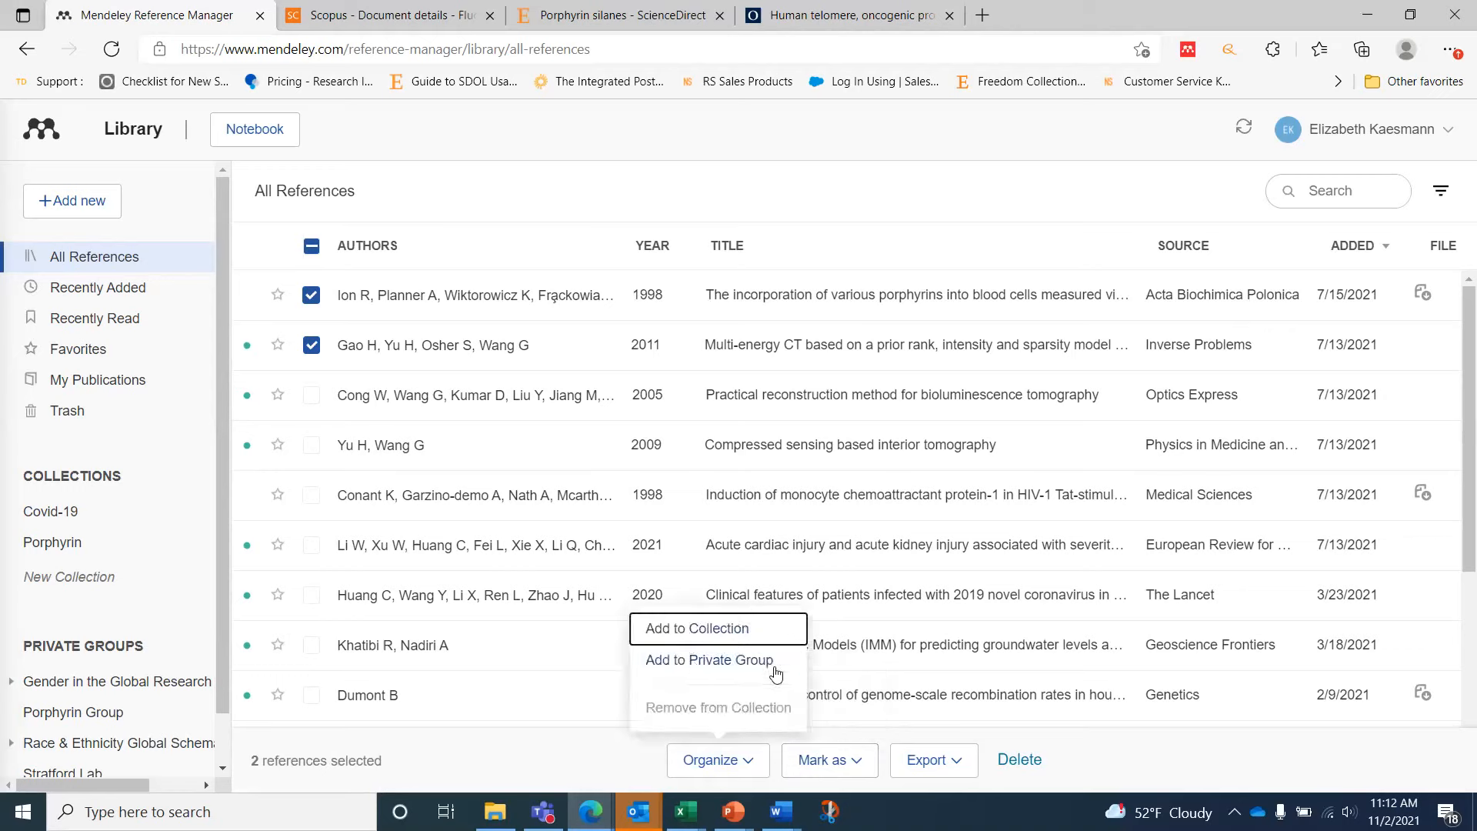
pyautogui.click(956, 764)
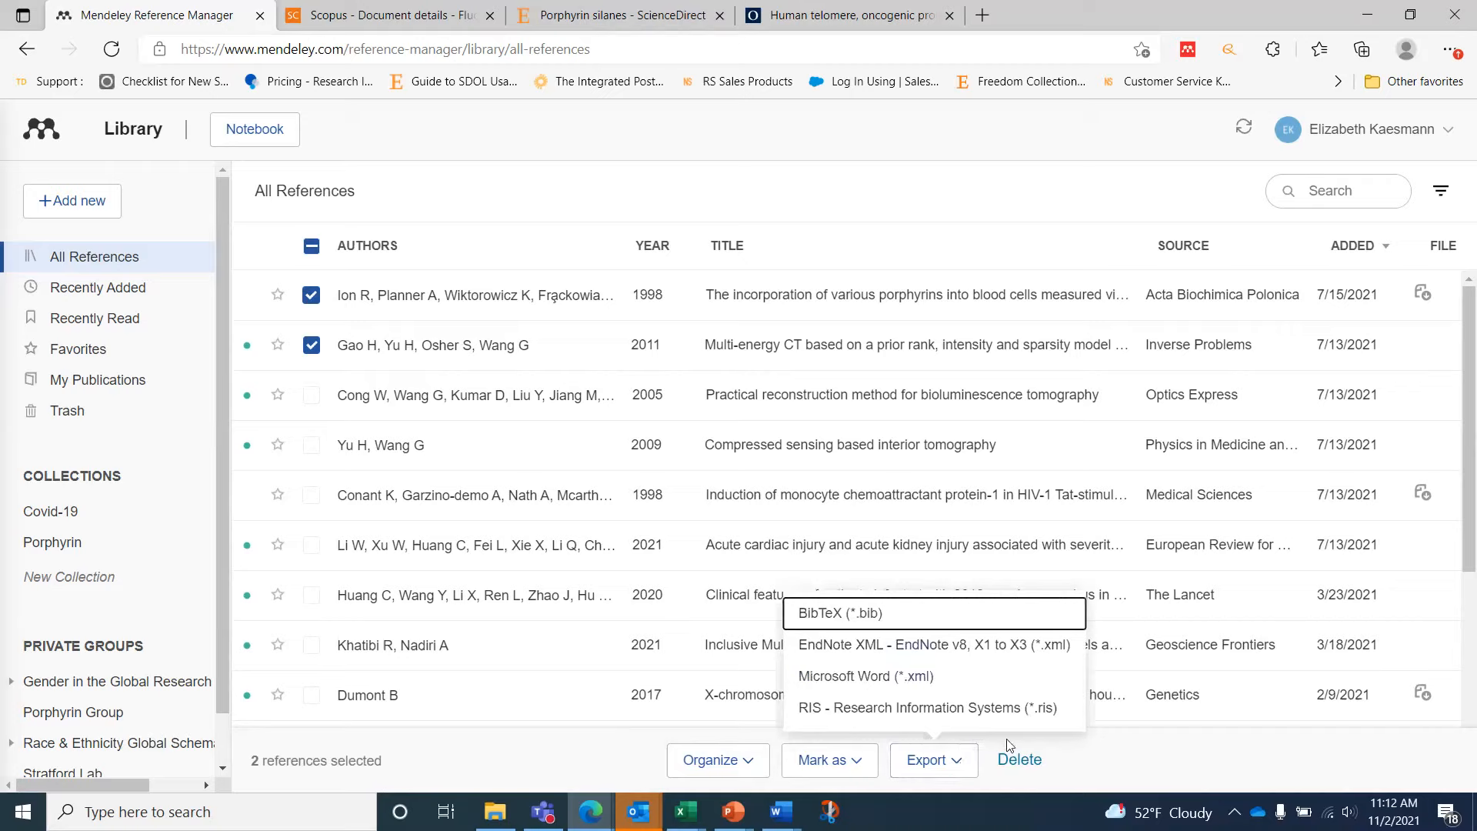
pyautogui.click(967, 765)
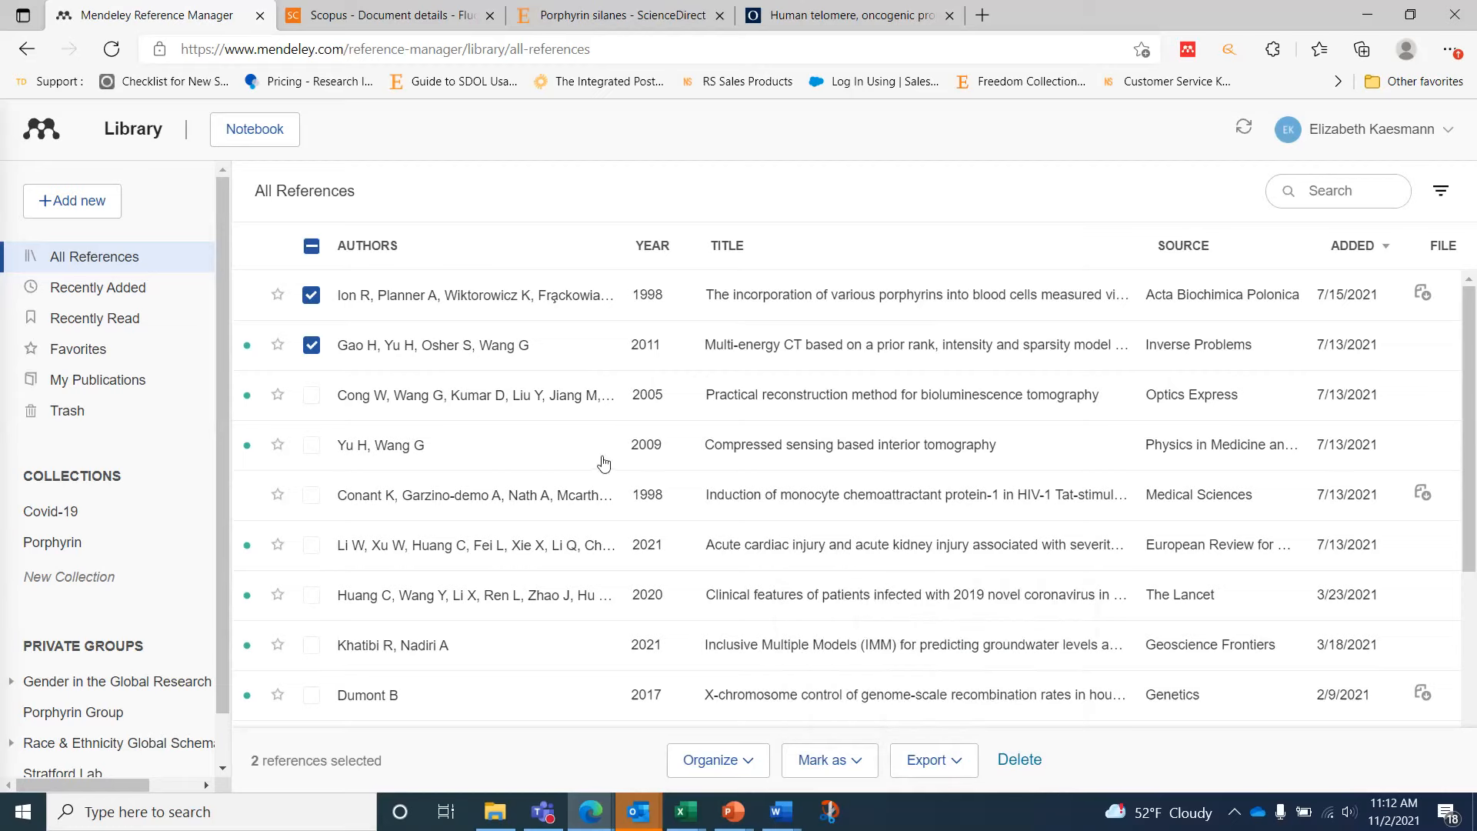
pyautogui.click(311, 295)
pyautogui.click(311, 353)
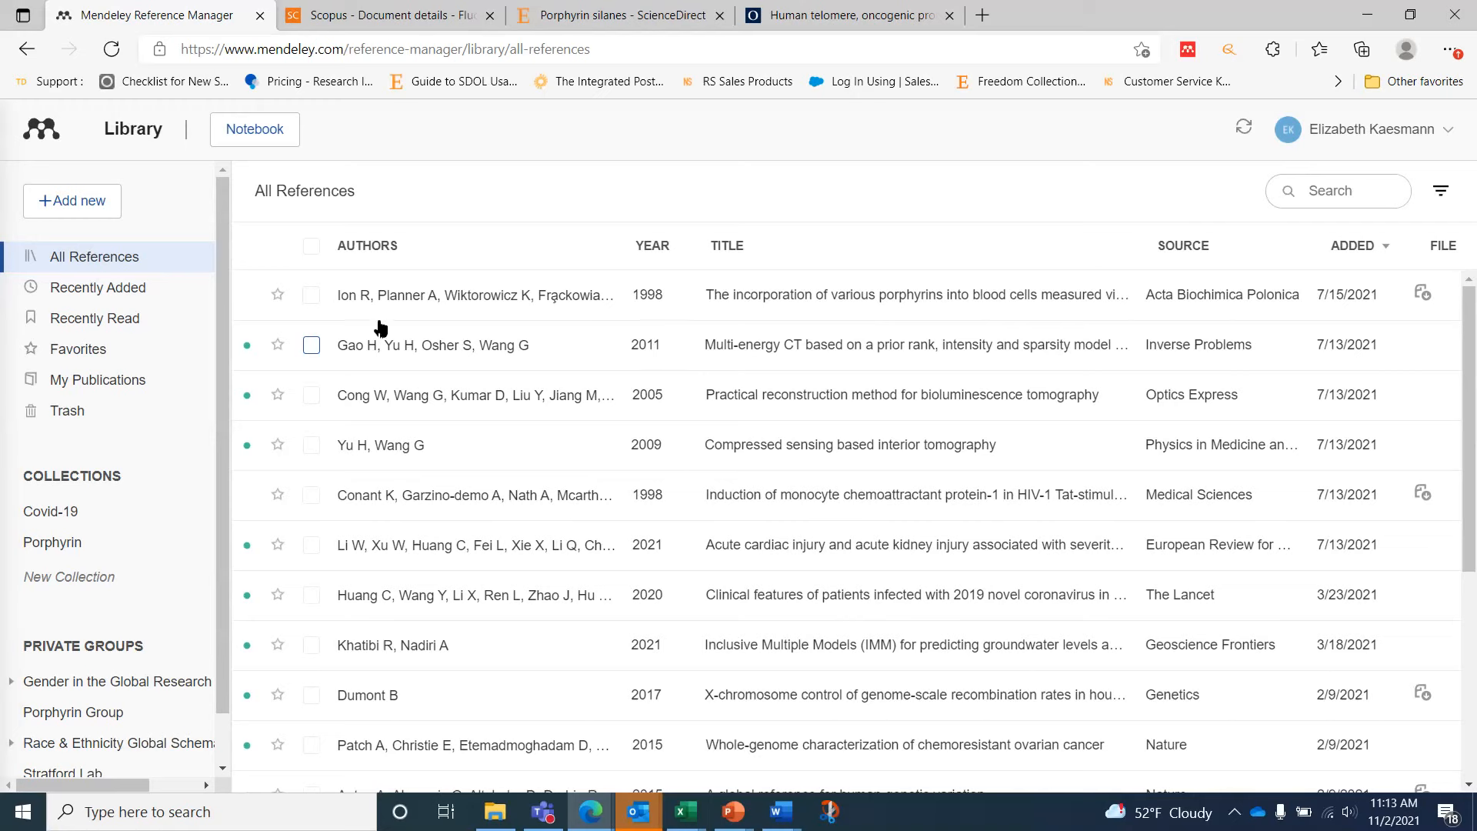
# Step: Open the form for adding an entry manually, review its fields, and cancel without adding anything
pyautogui.click(73, 204)
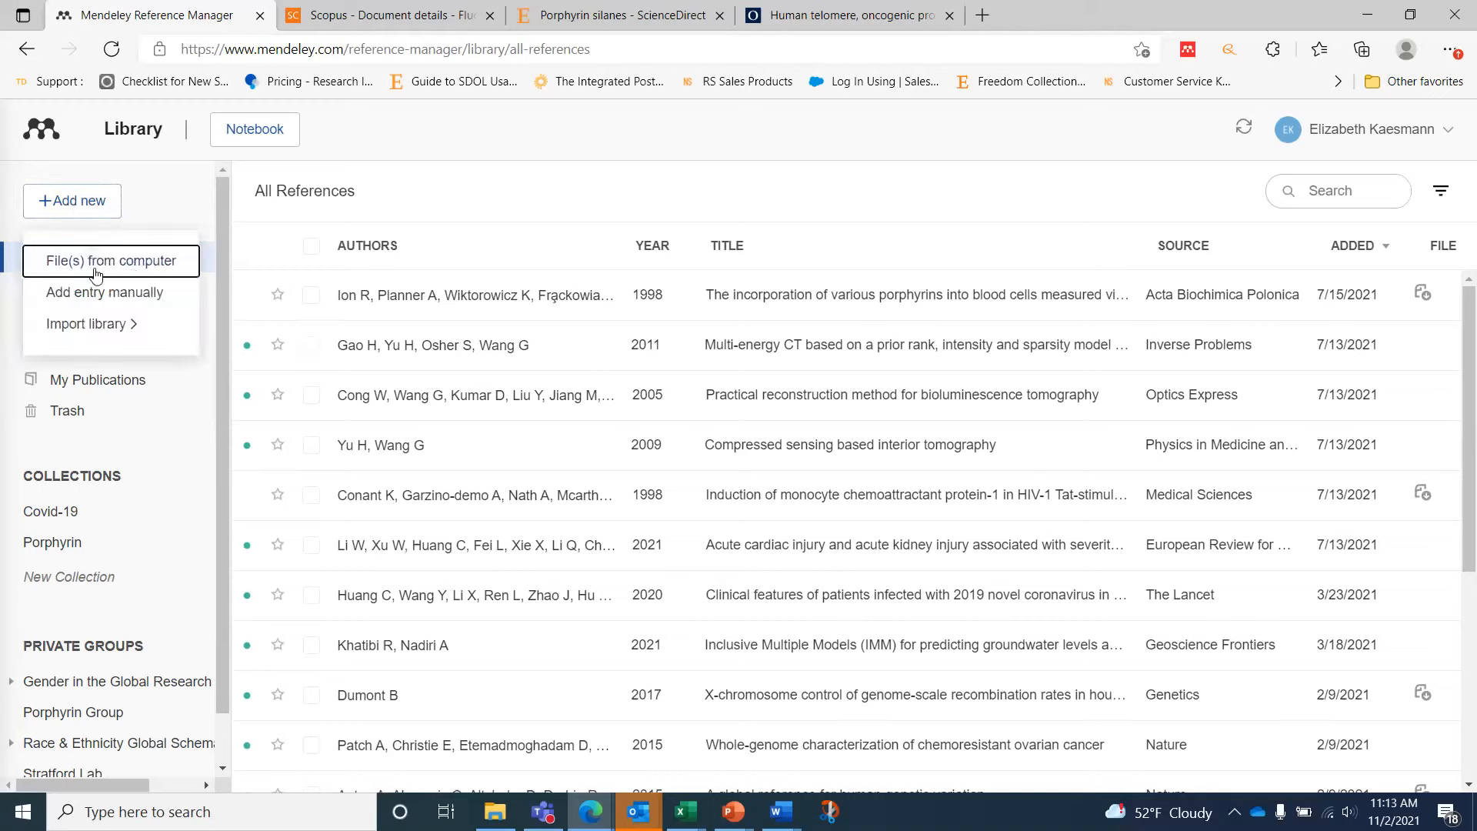
pyautogui.click(133, 293)
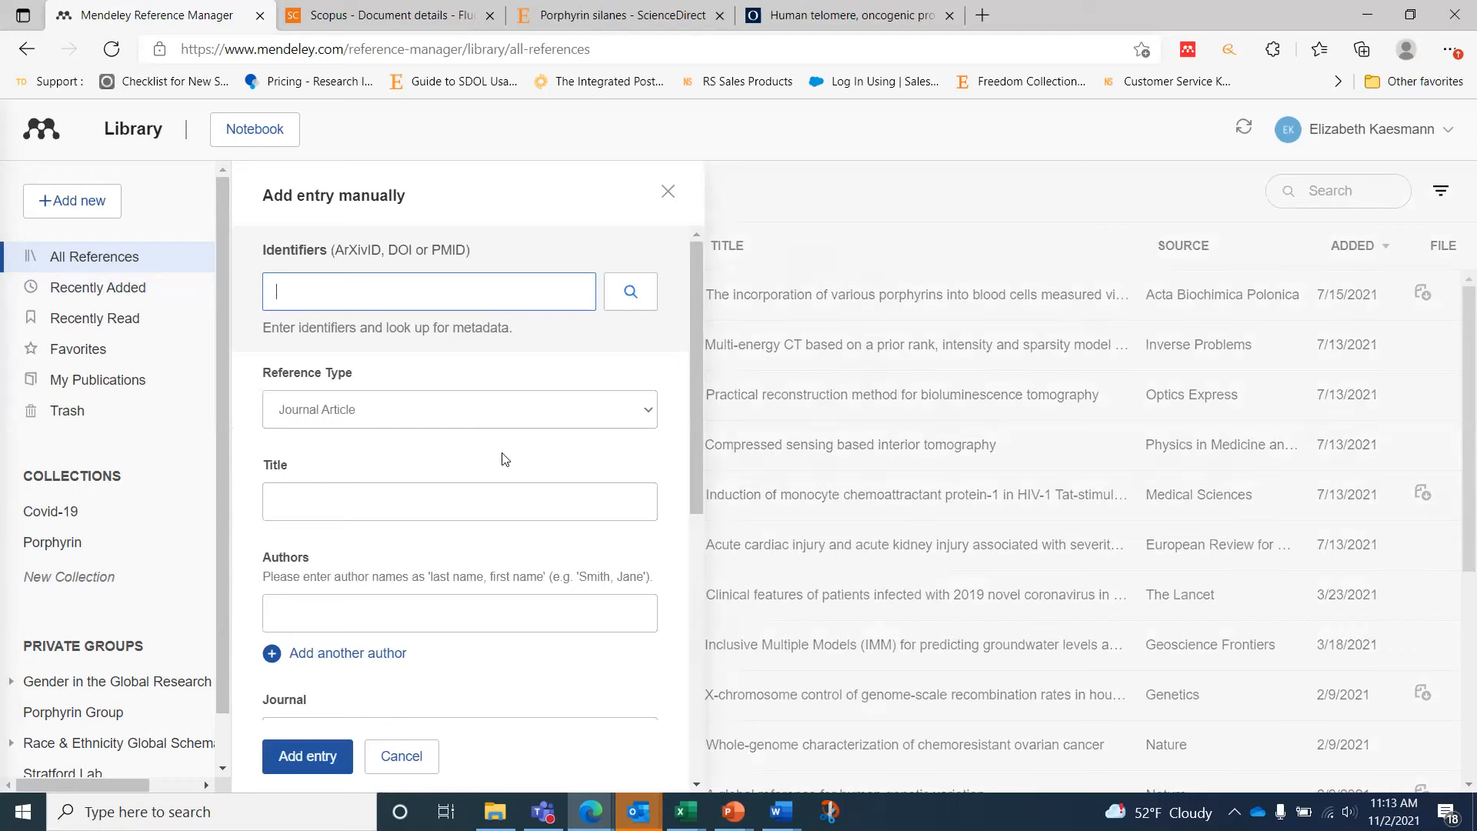
pyautogui.moveTo(691, 280); pyautogui.dragTo(693, 329)
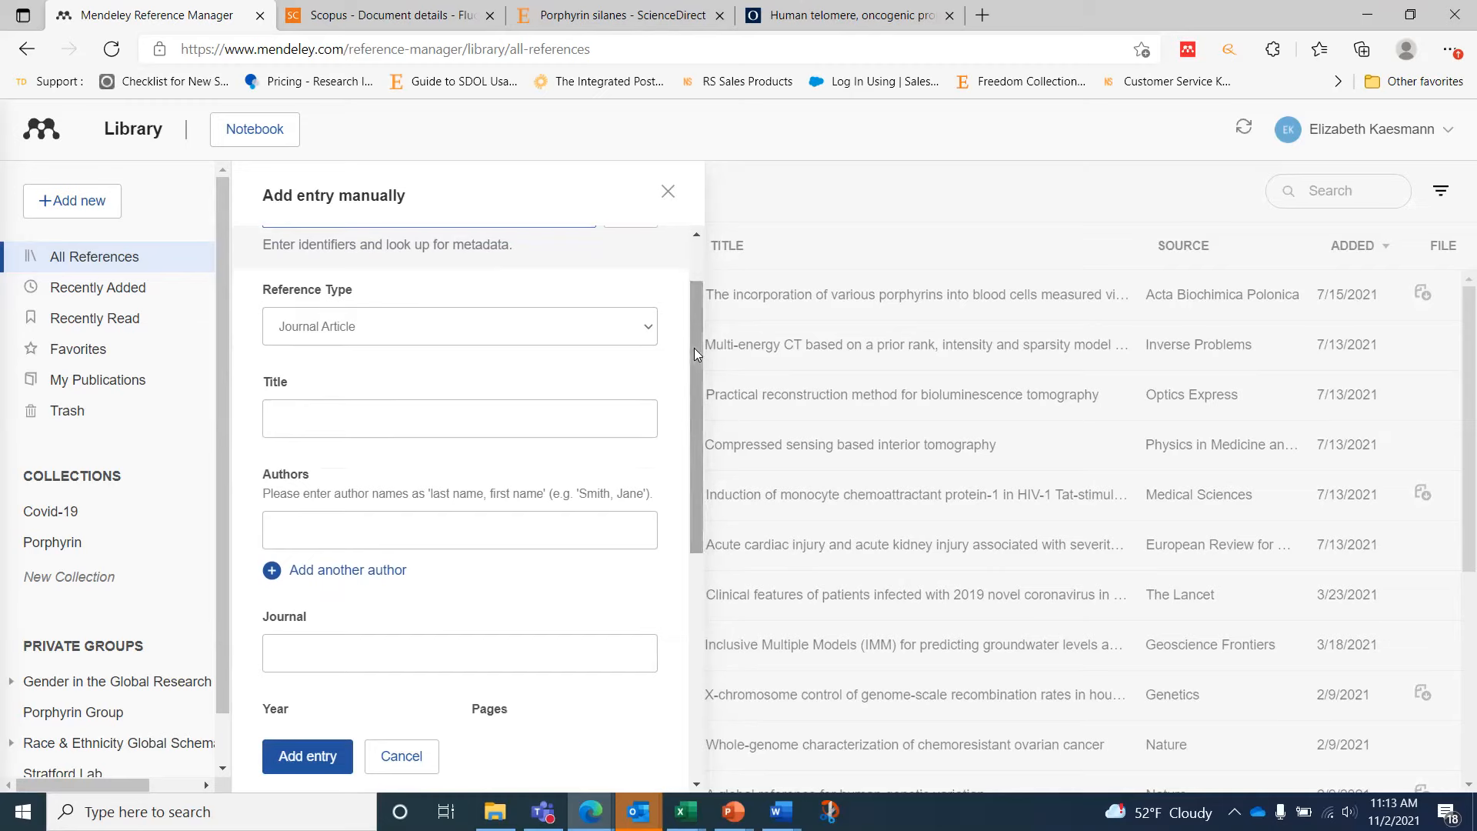
pyautogui.scroll(-6, 684, 462)
pyautogui.scroll(7, 663, 347)
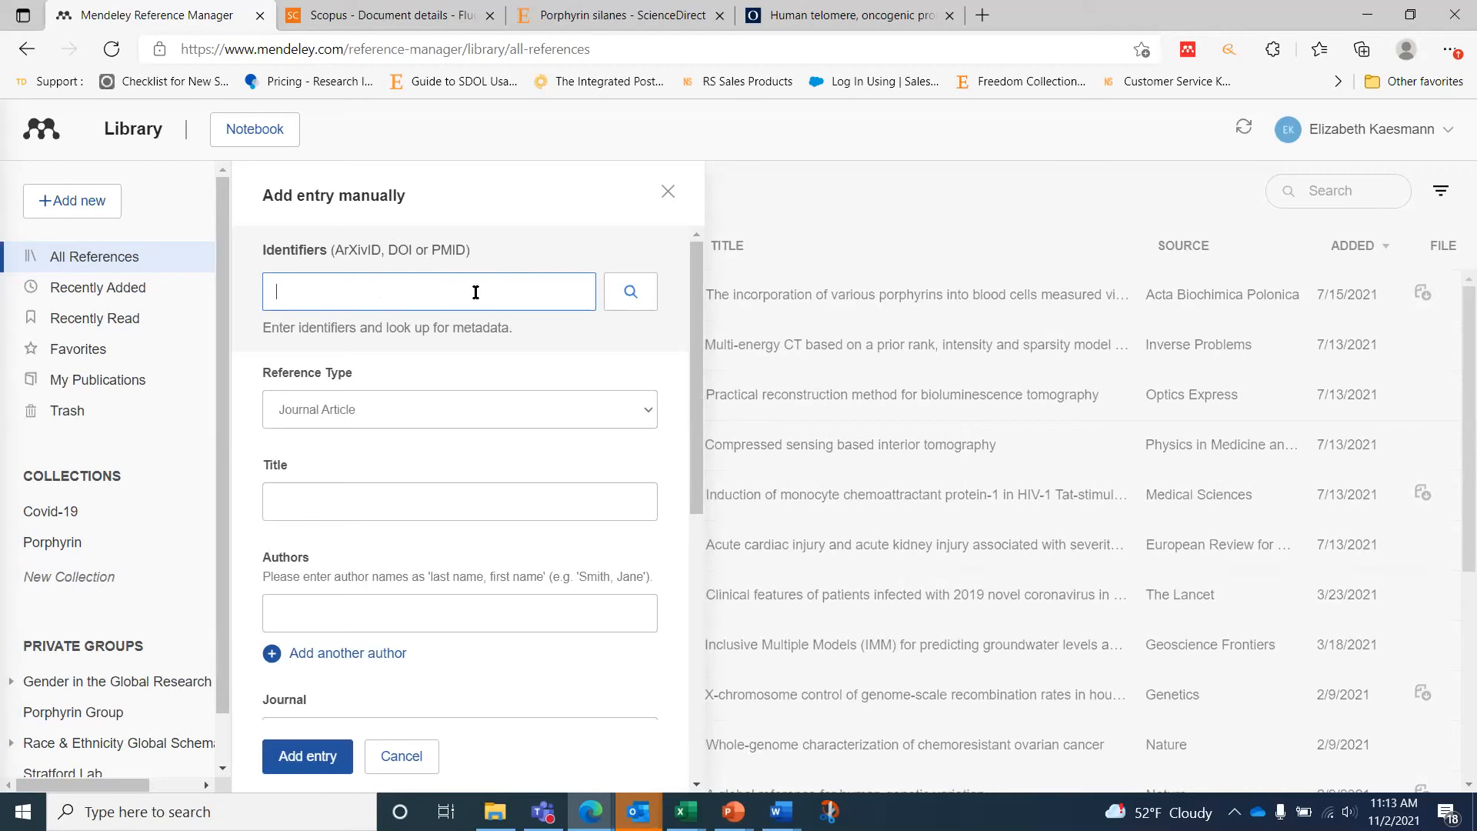
pyautogui.click(394, 761)
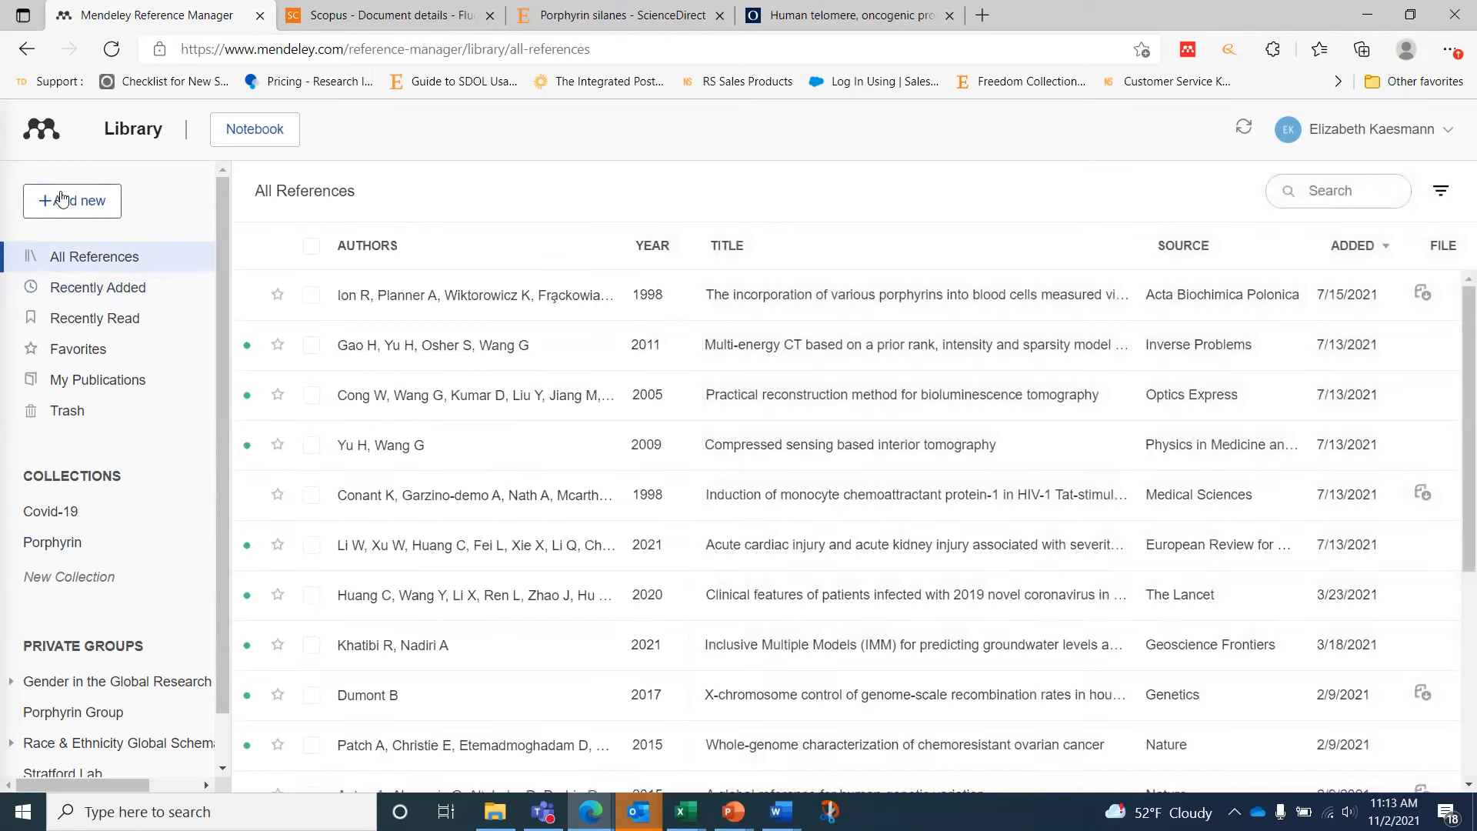
# Step: Show the file formats available for importing a library, and return to the full reference list
pyautogui.click(63, 200)
pyautogui.click(98, 344)
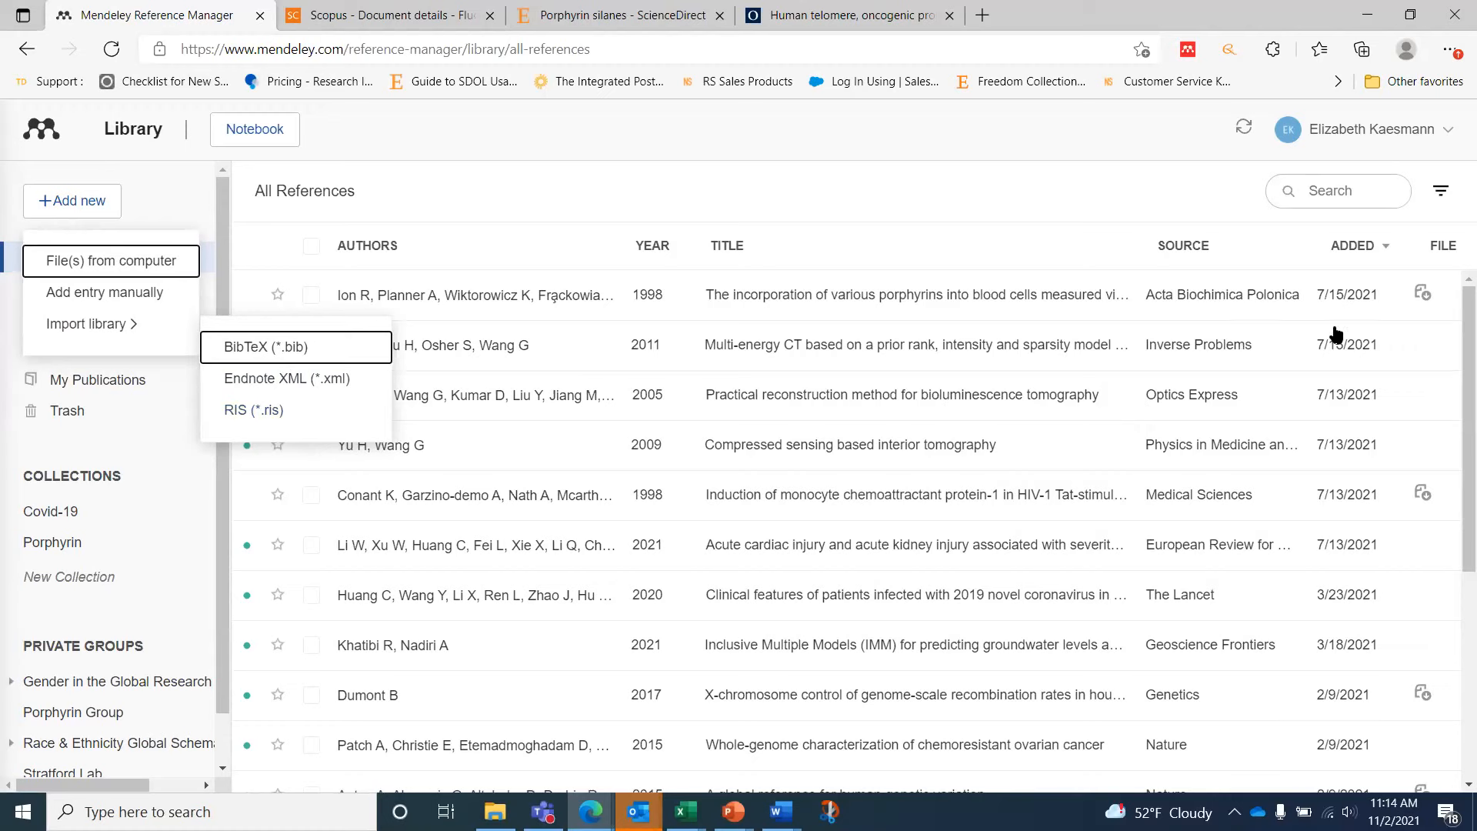
pyautogui.click(1385, 344)
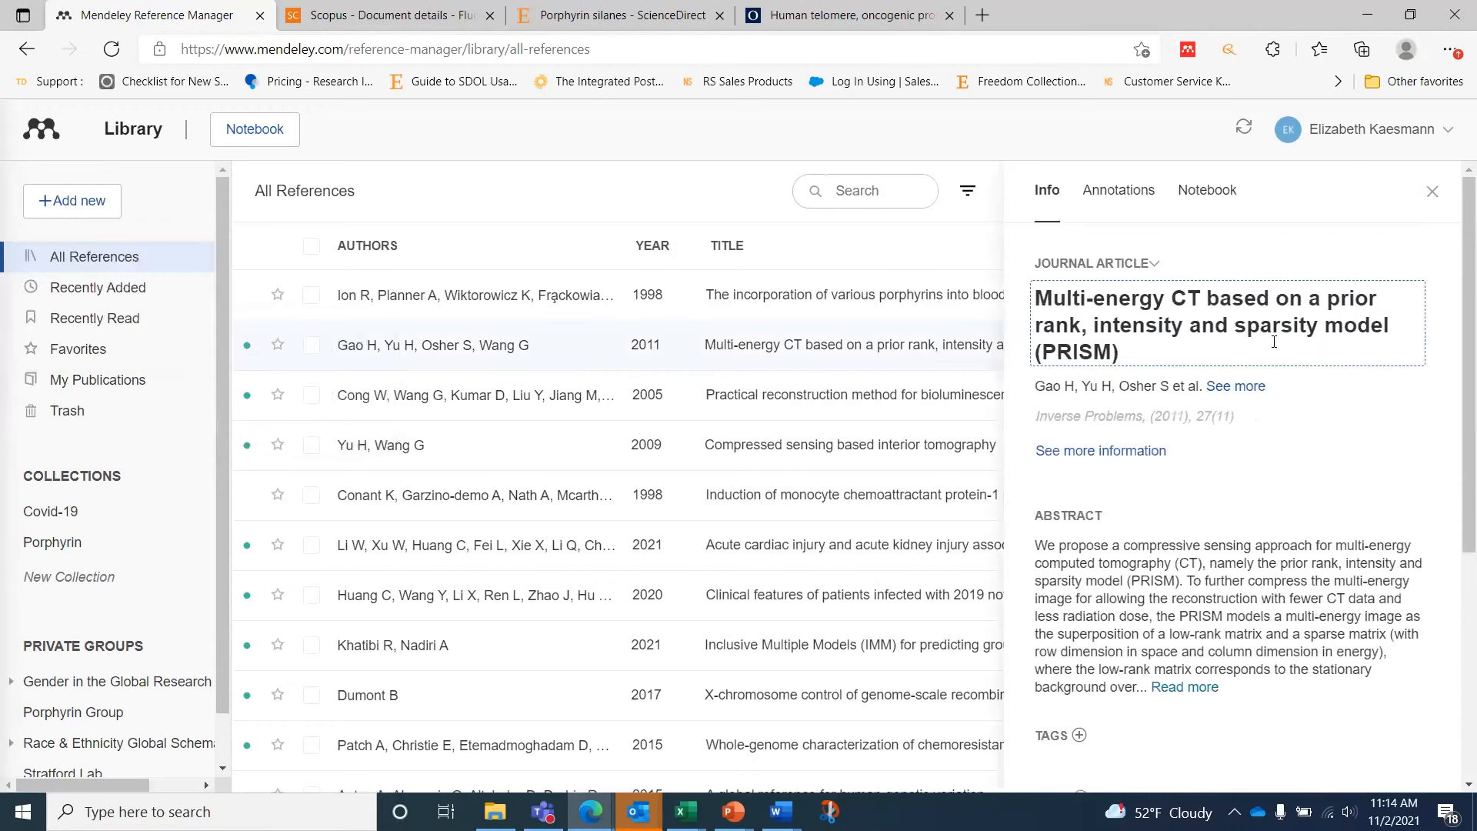
pyautogui.click(1436, 197)
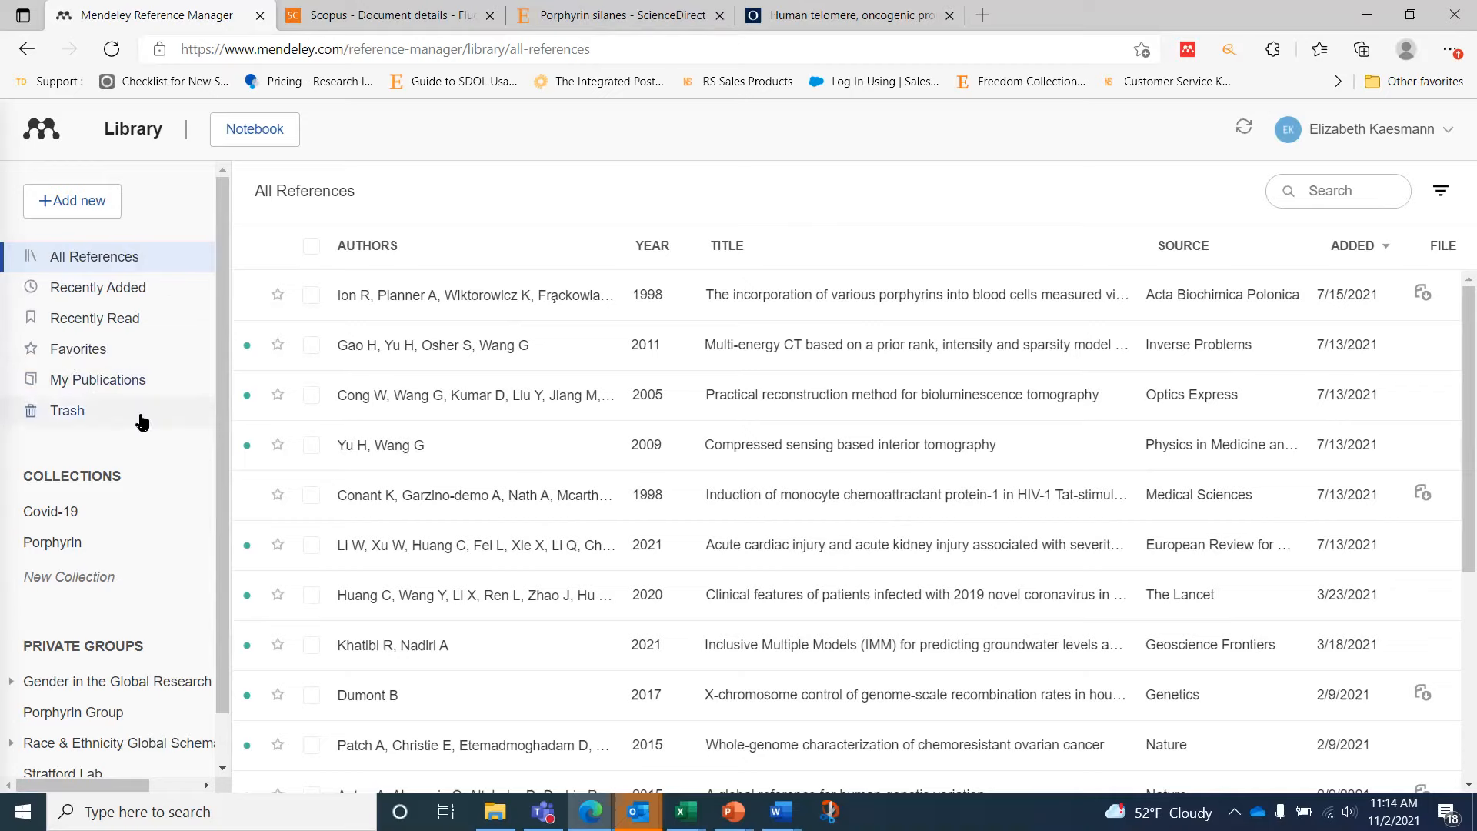
# Step: View the Favorites and Recently Added lists, and return to All References
pyautogui.click(110, 358)
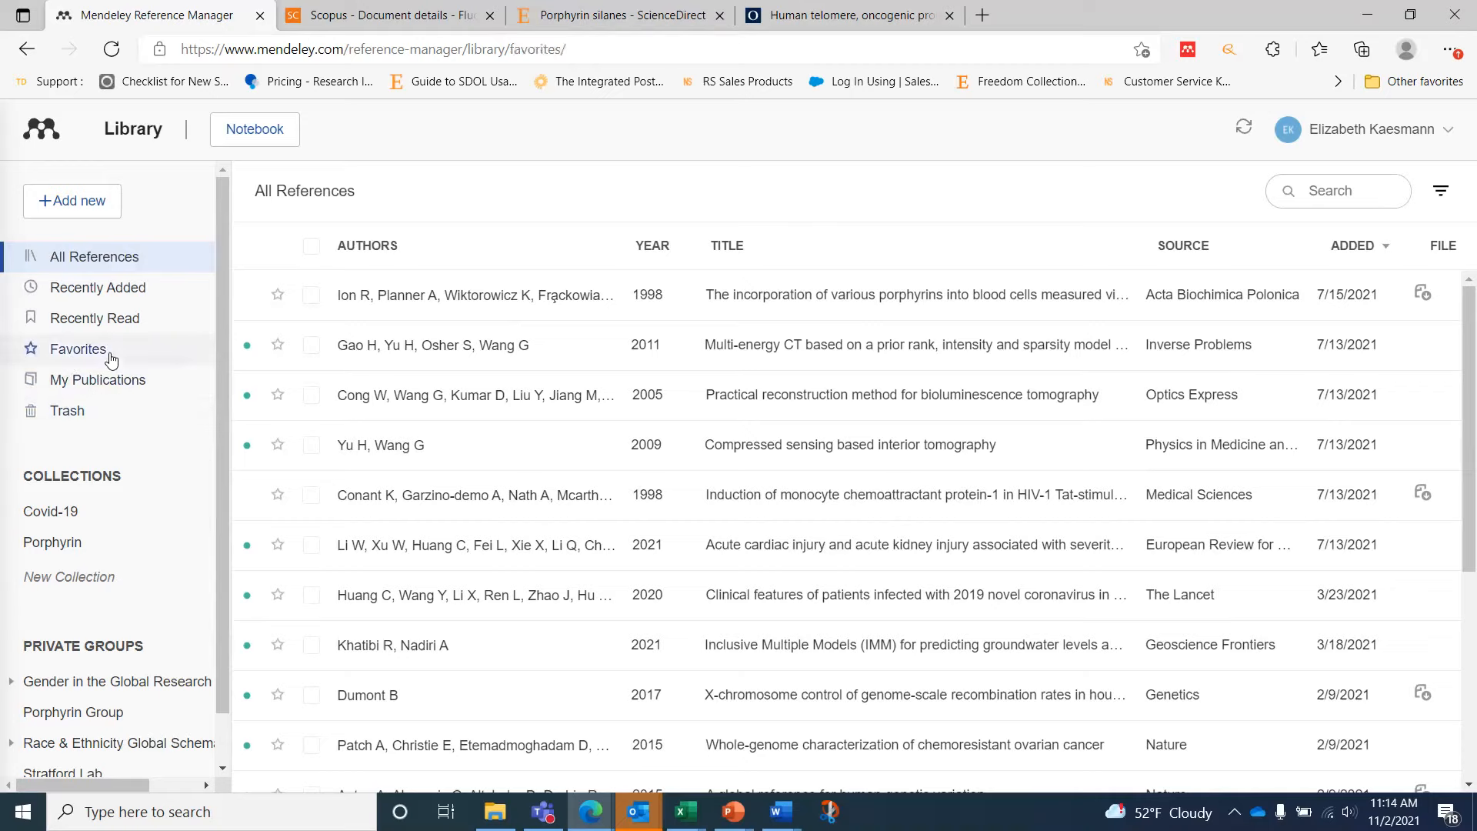
pyautogui.click(120, 290)
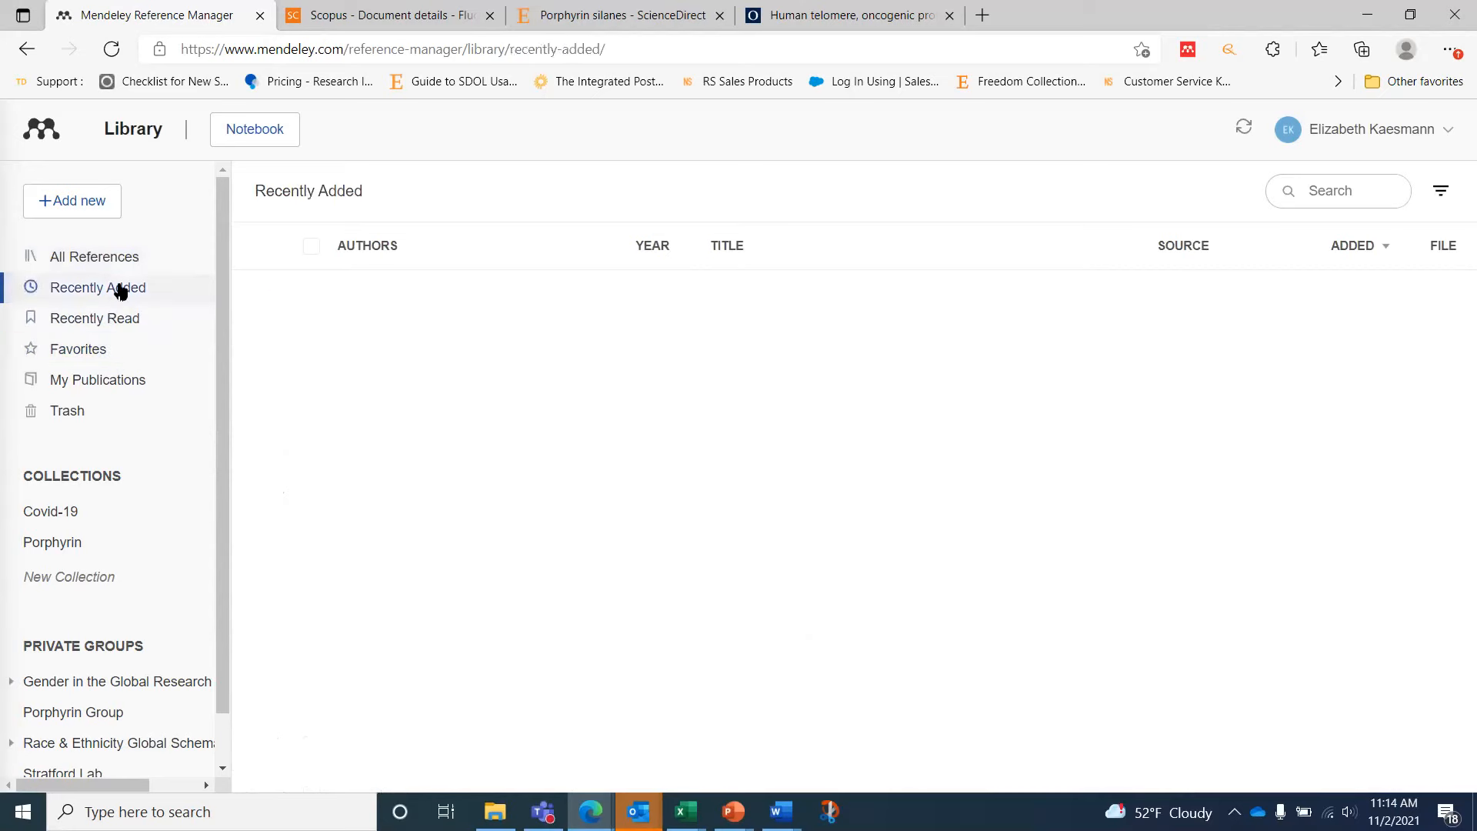
pyautogui.click(128, 259)
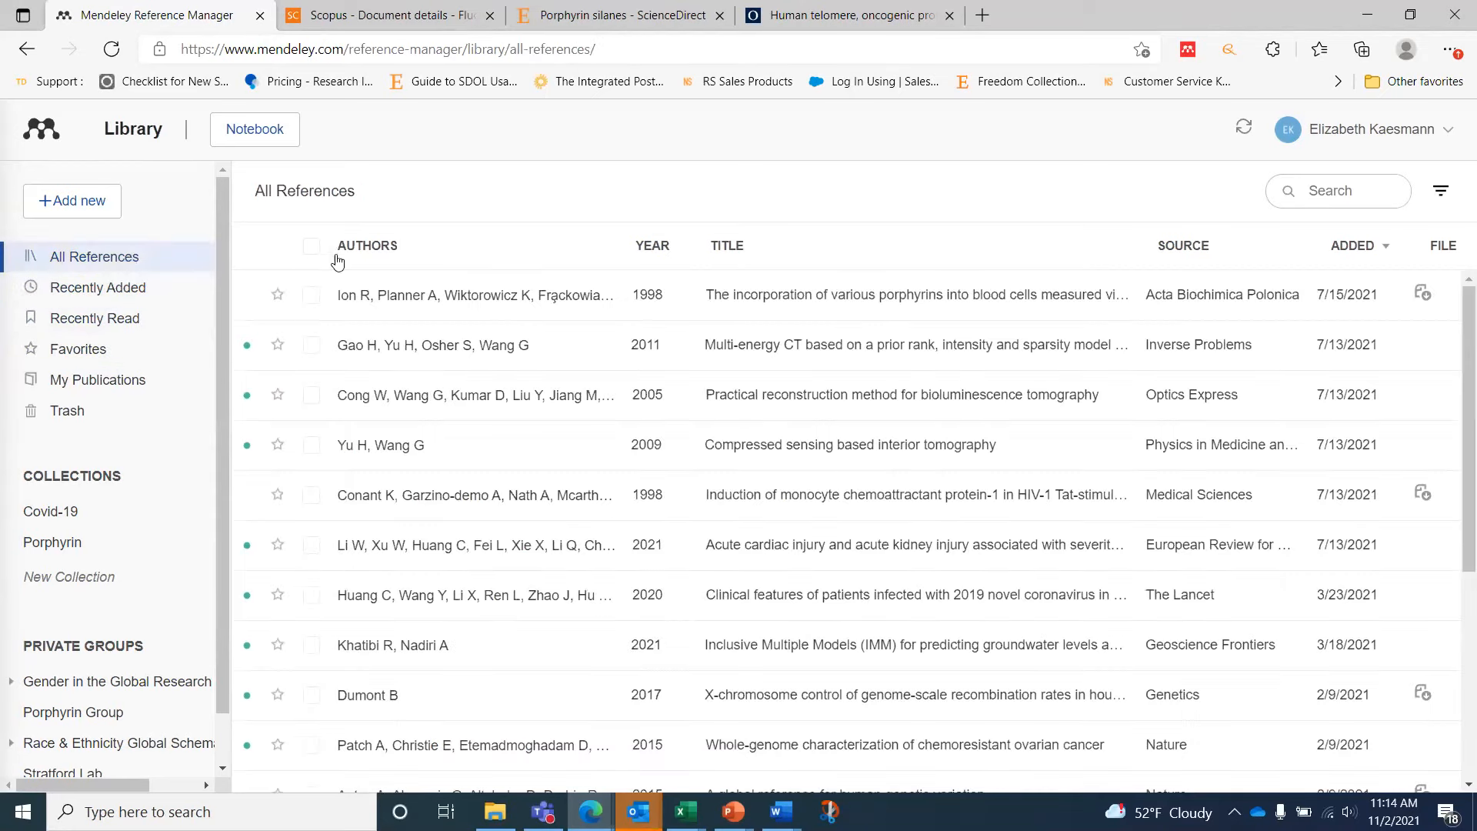
# Step: Open the Porphyrin Group private group and view its group management options
pyautogui.scroll(-1, 218, 265)
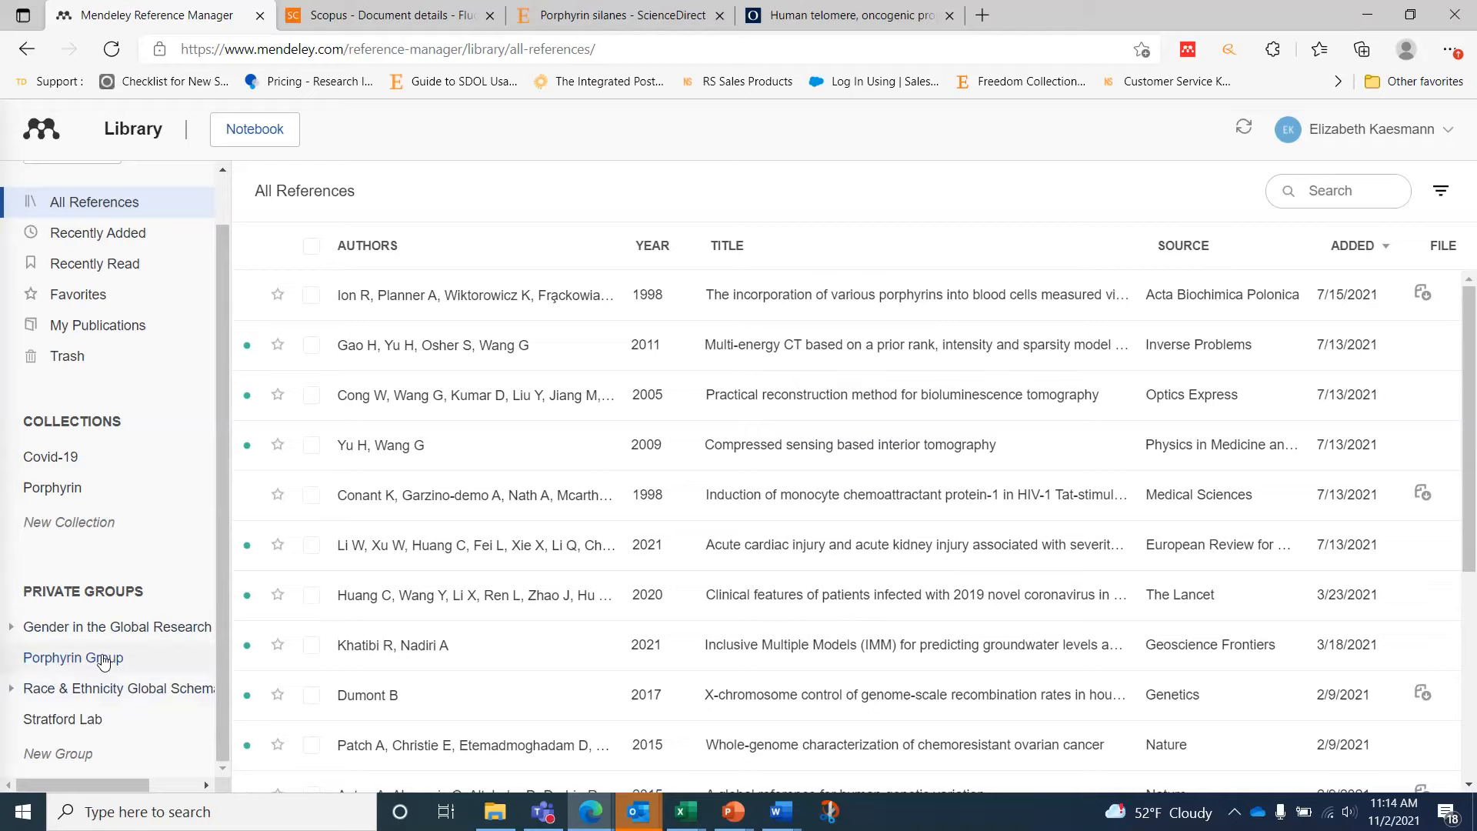
pyautogui.click(104, 661)
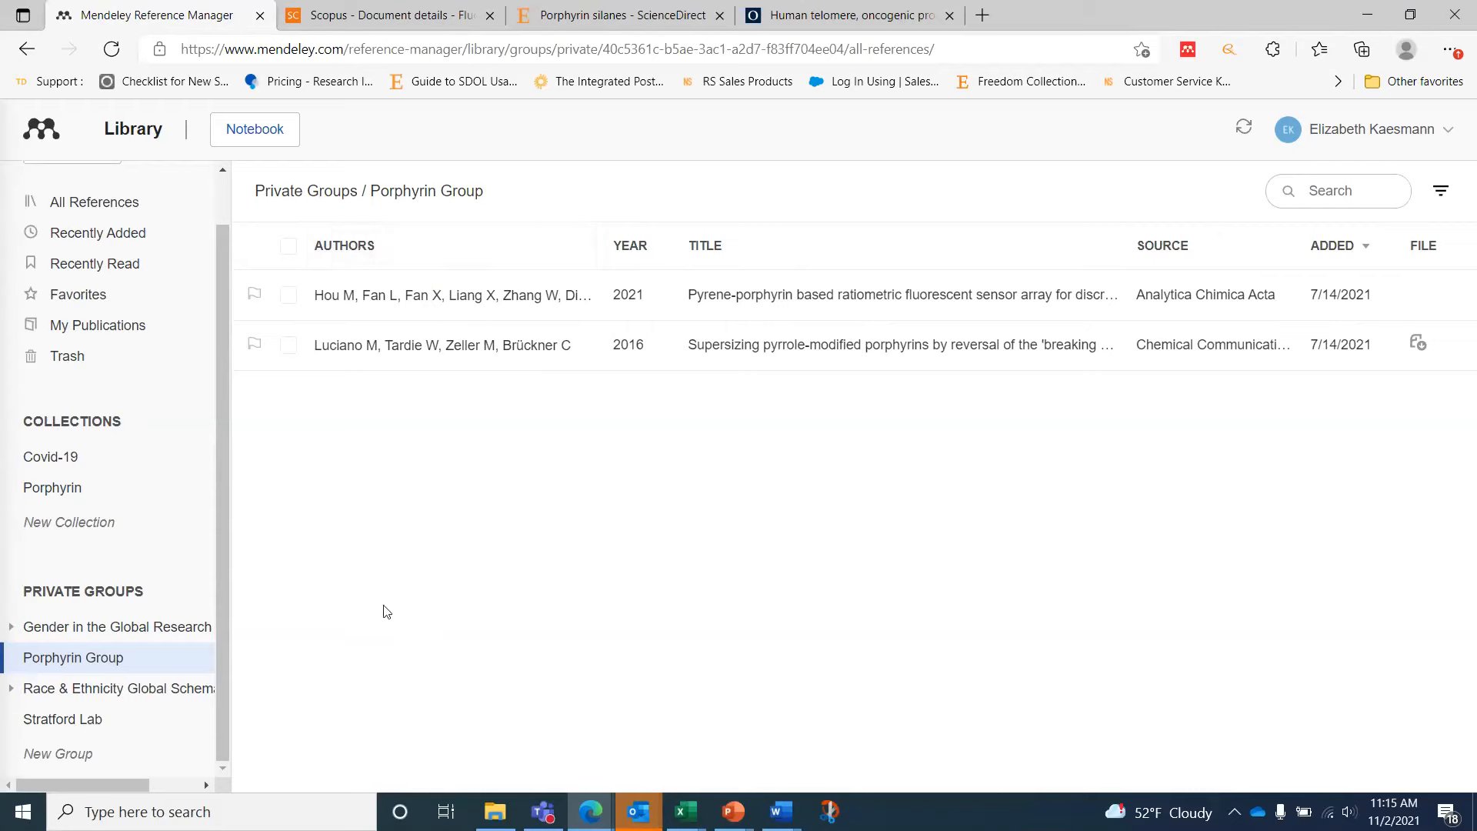
pyautogui.rightClick(167, 667)
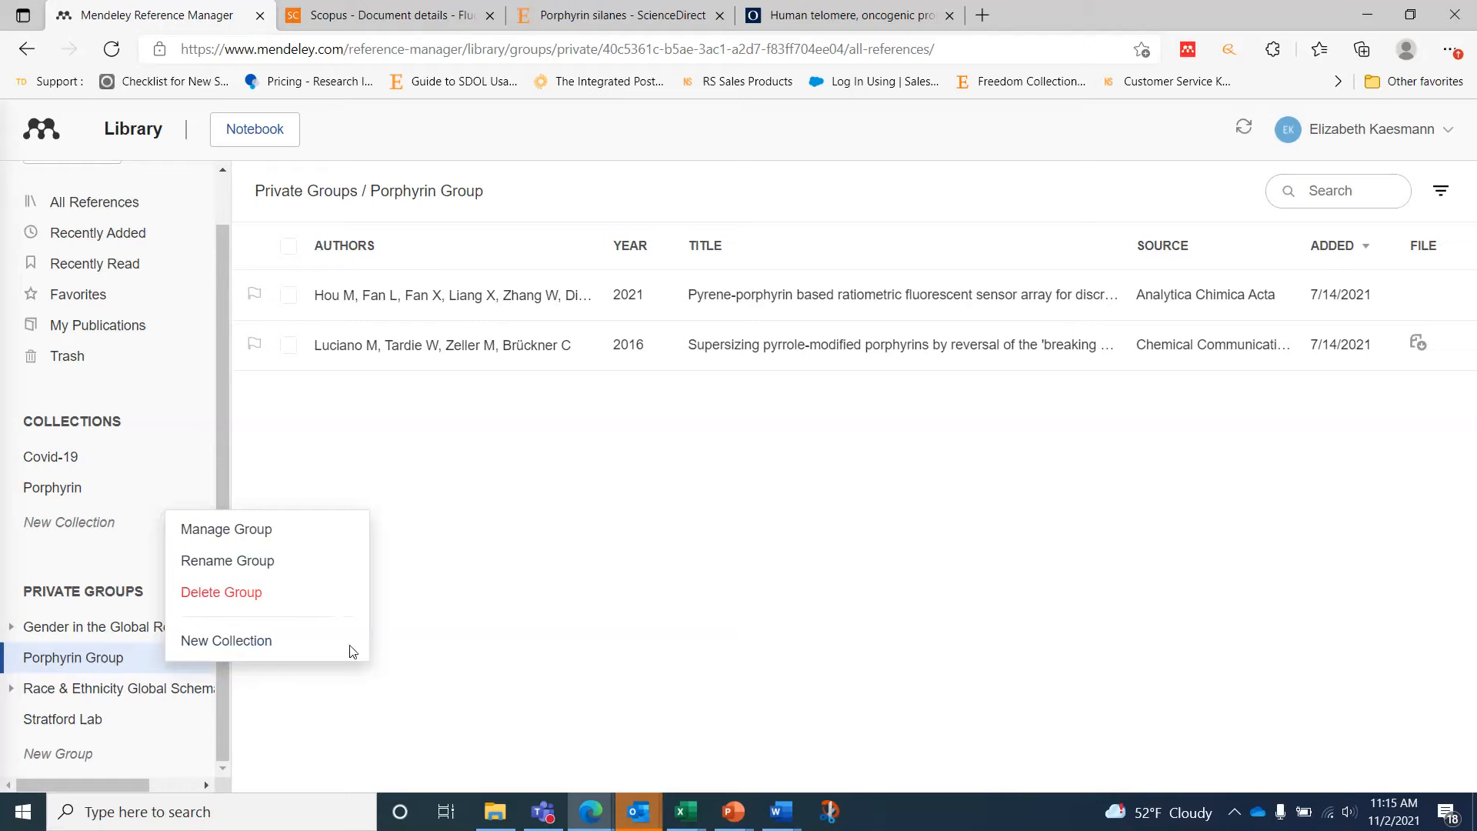
pyautogui.click(467, 677)
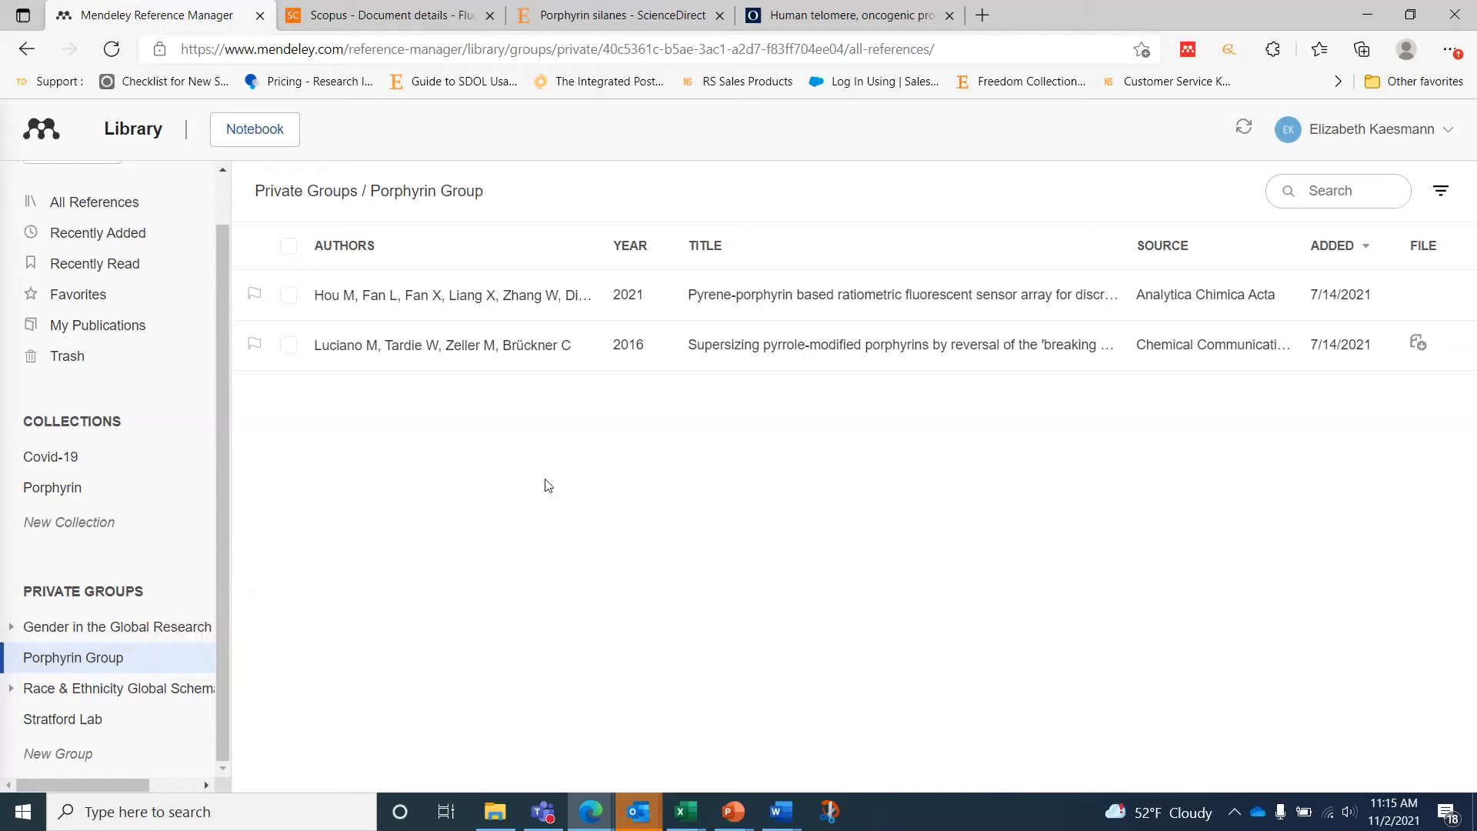
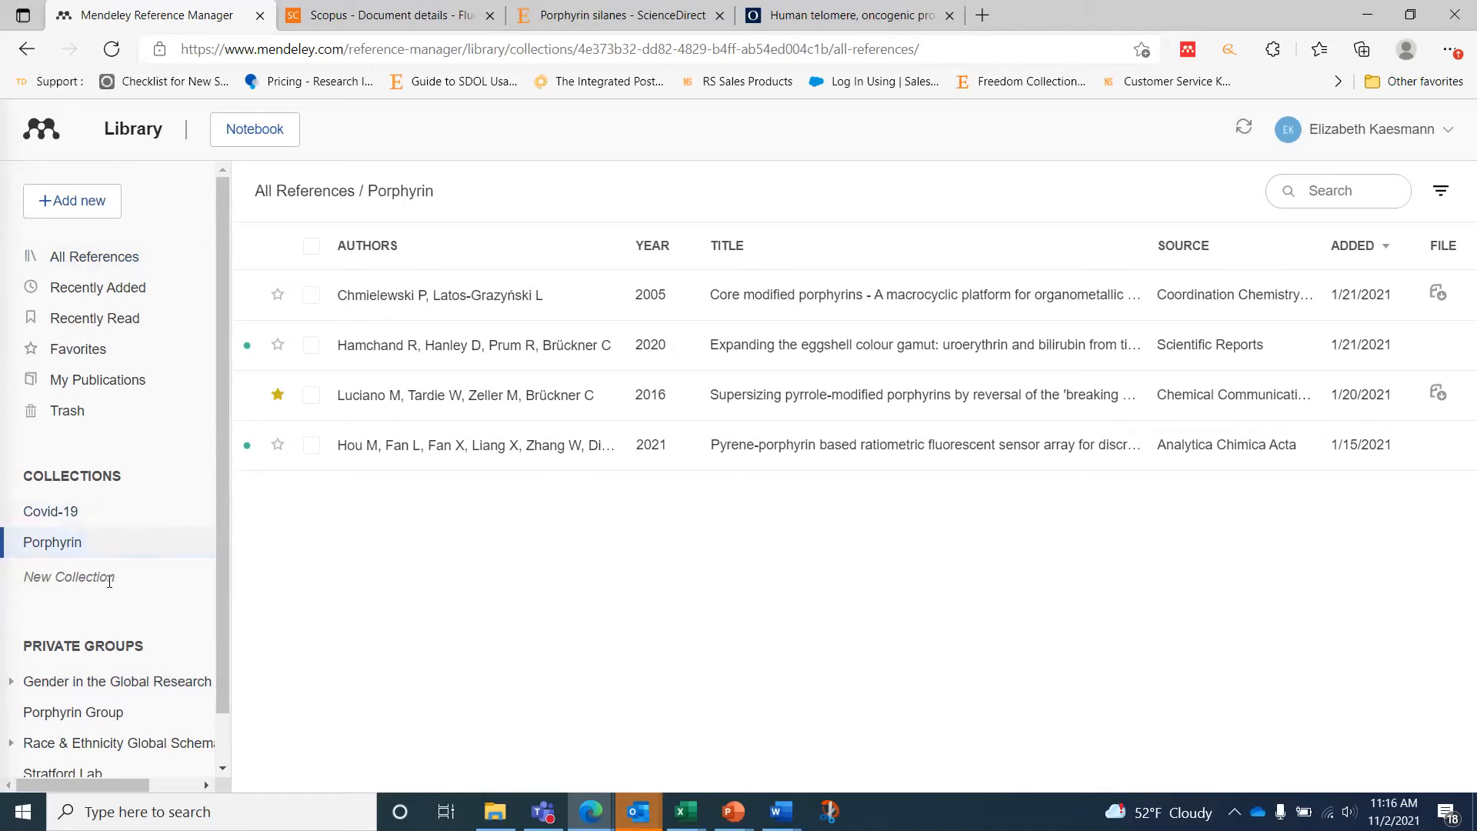
# Step: In All References, select the first two references and show the options for organizing them
pyautogui.click(111, 260)
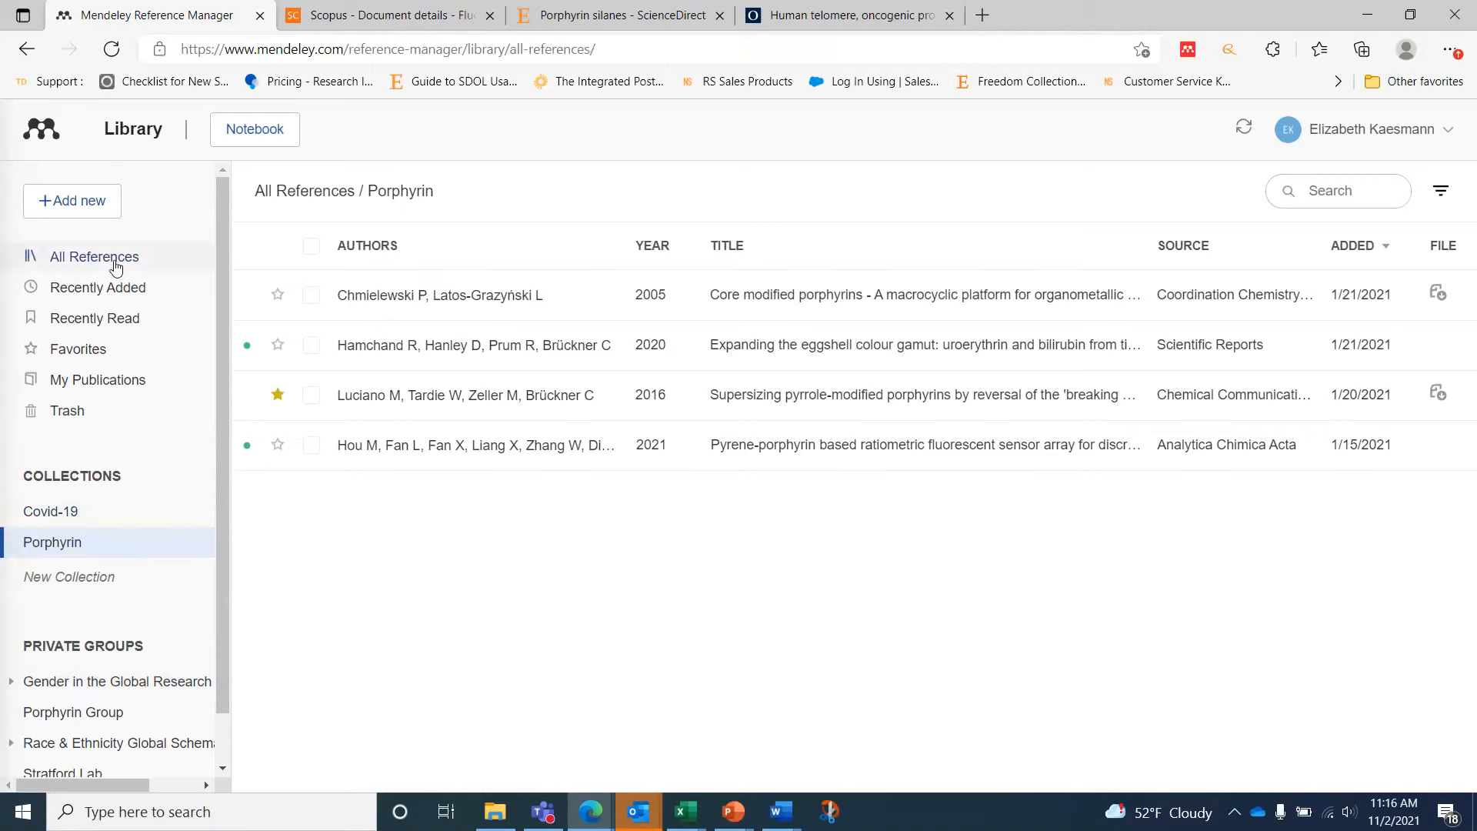
pyautogui.click(311, 294)
pyautogui.click(311, 345)
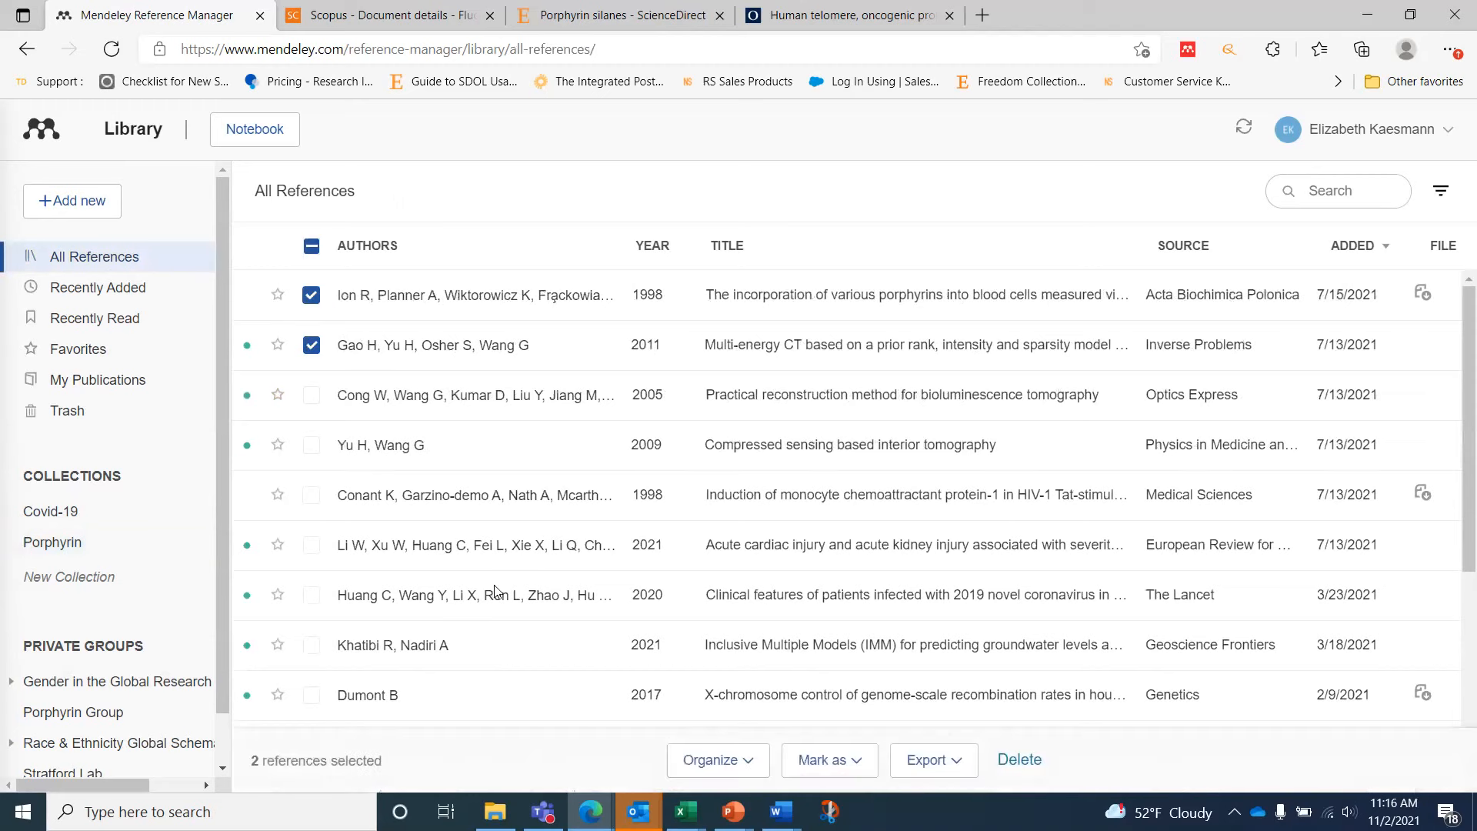
pyautogui.click(750, 760)
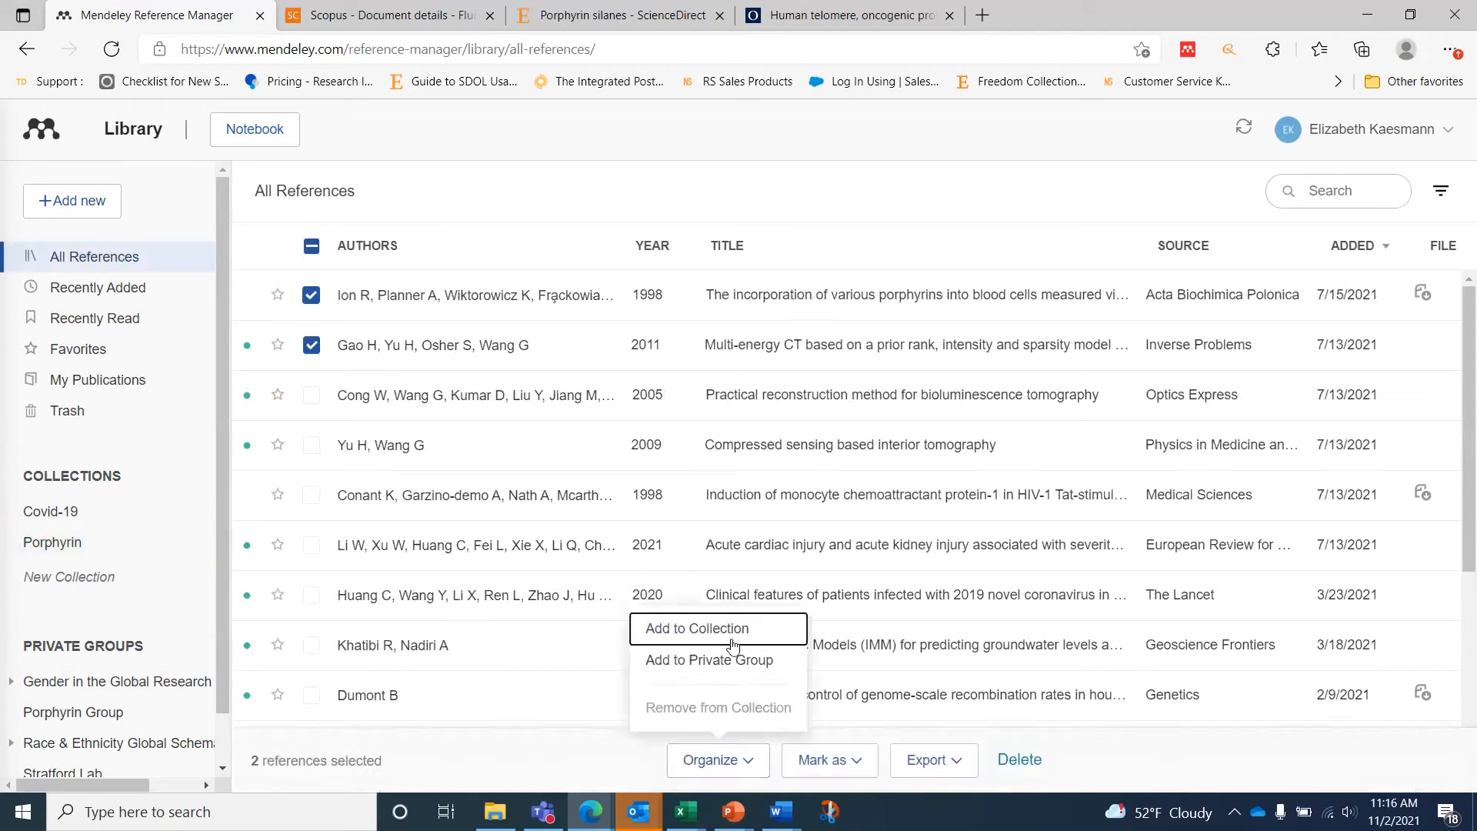
# Step: View the references in the Covid-19 collection and in the Porphyrin collection
pyautogui.click(69, 511)
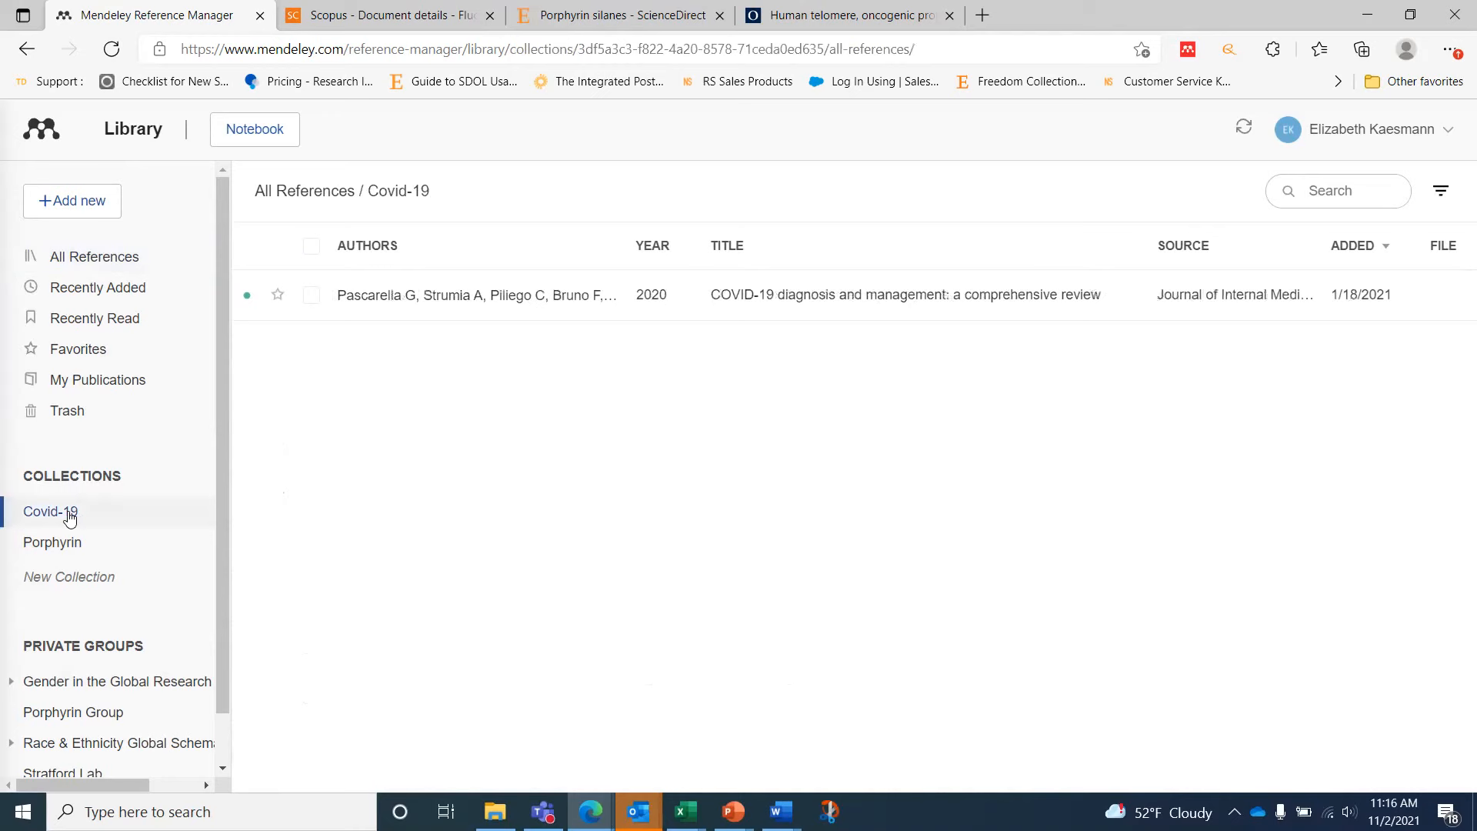
pyautogui.click(80, 541)
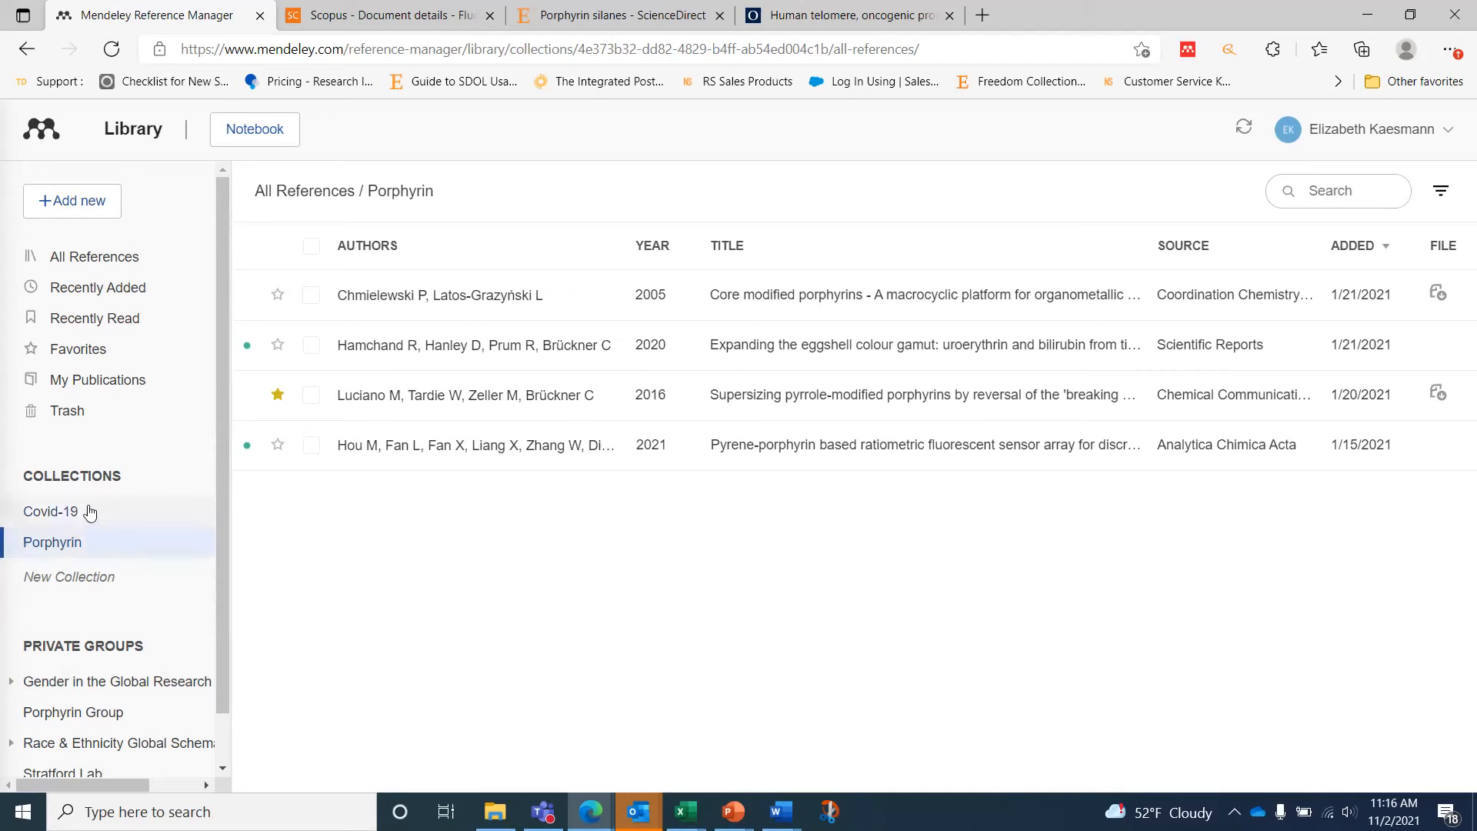
# Step: Compare All References with the Porphyrin collection, and return to All References
pyautogui.click(88, 254)
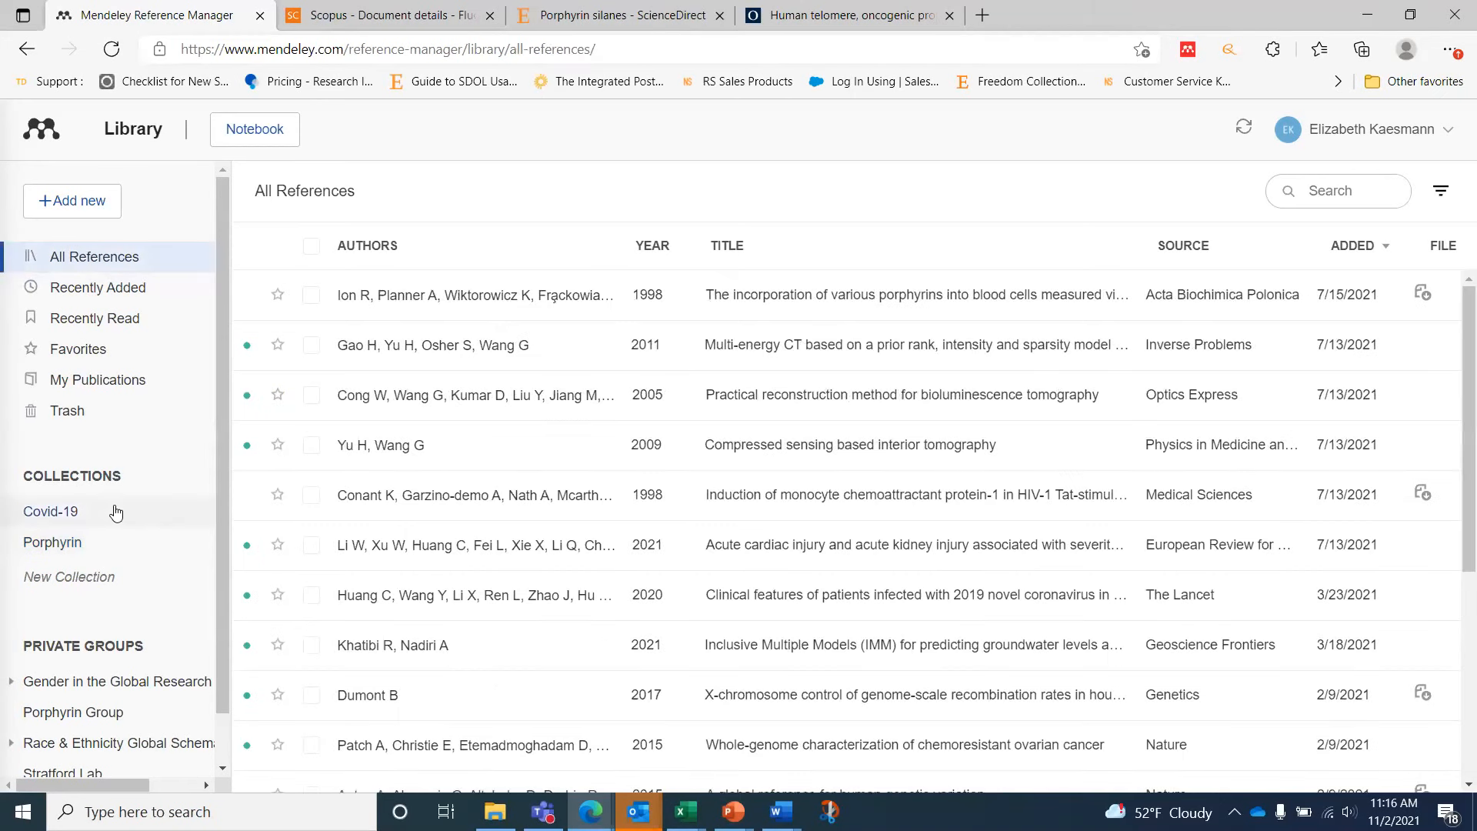
pyautogui.click(64, 544)
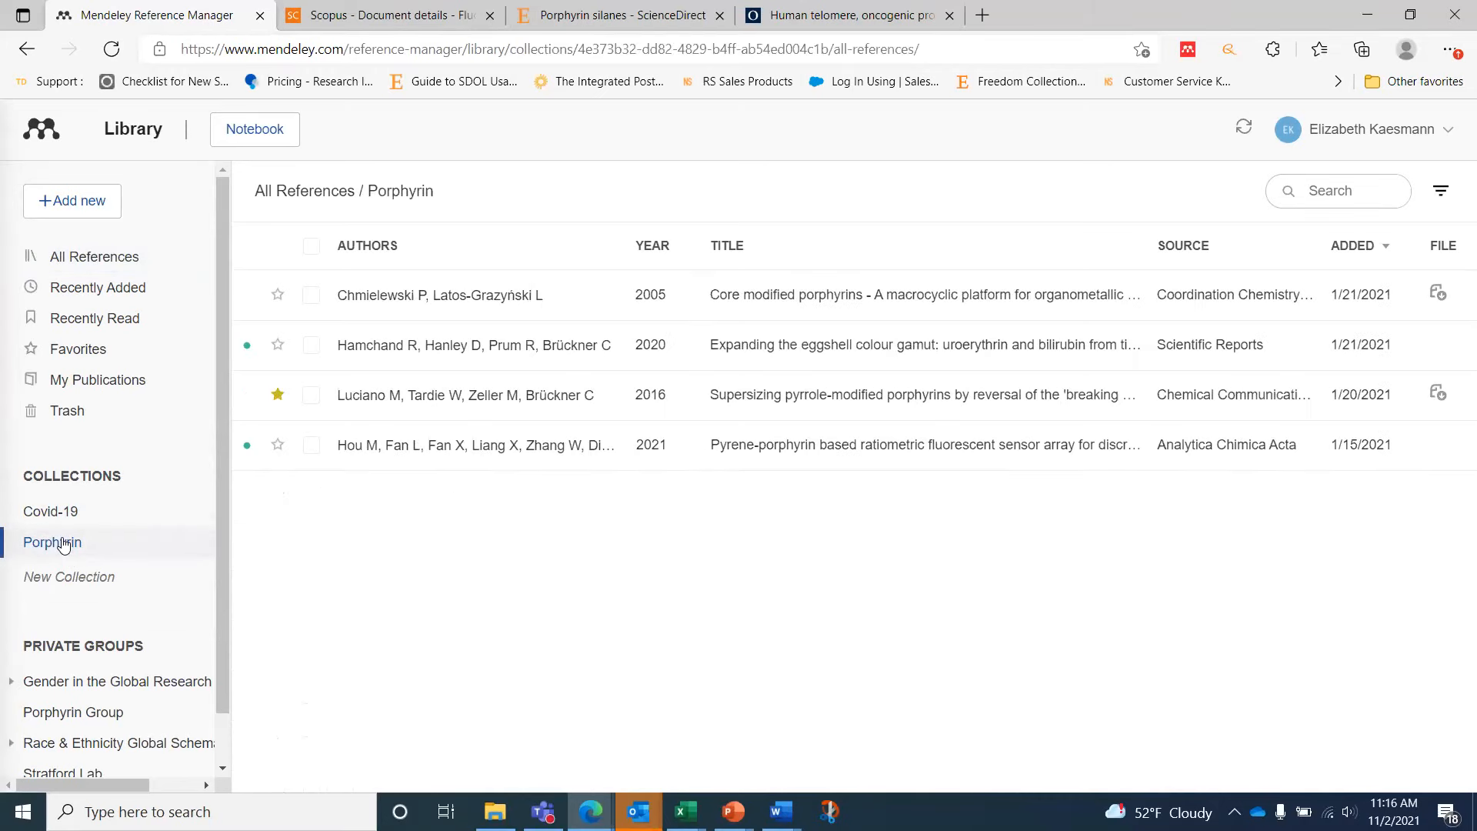
pyautogui.click(60, 264)
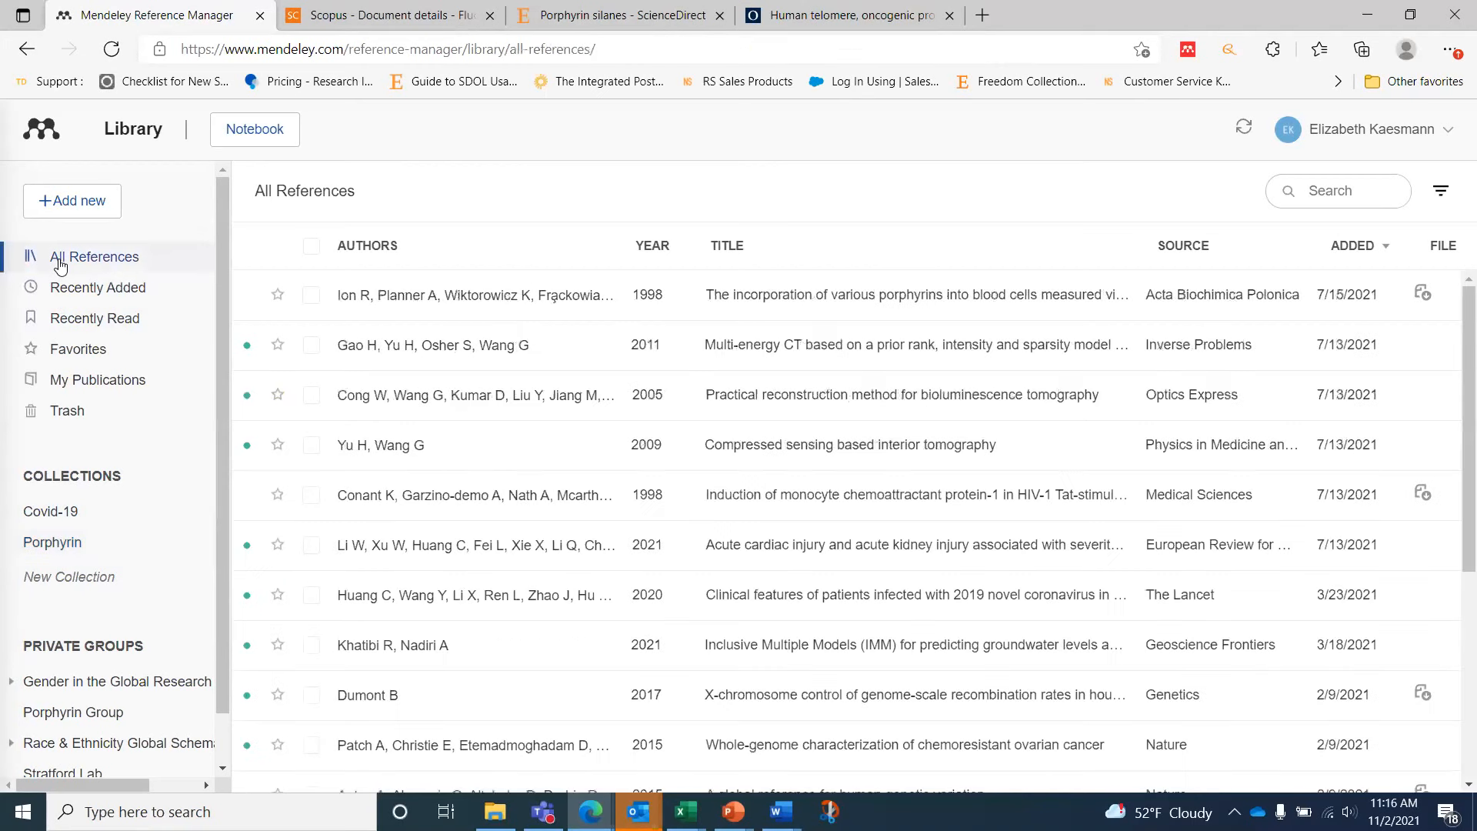
# Step: Add the tag "porphyrin" to the 2011 "Multi-energy CT based on a prior rank, intensity and sparsity model" reference and close its details
pyautogui.click(1145, 357)
pyautogui.moveTo(1454, 317); pyautogui.dragTo(1454, 465)
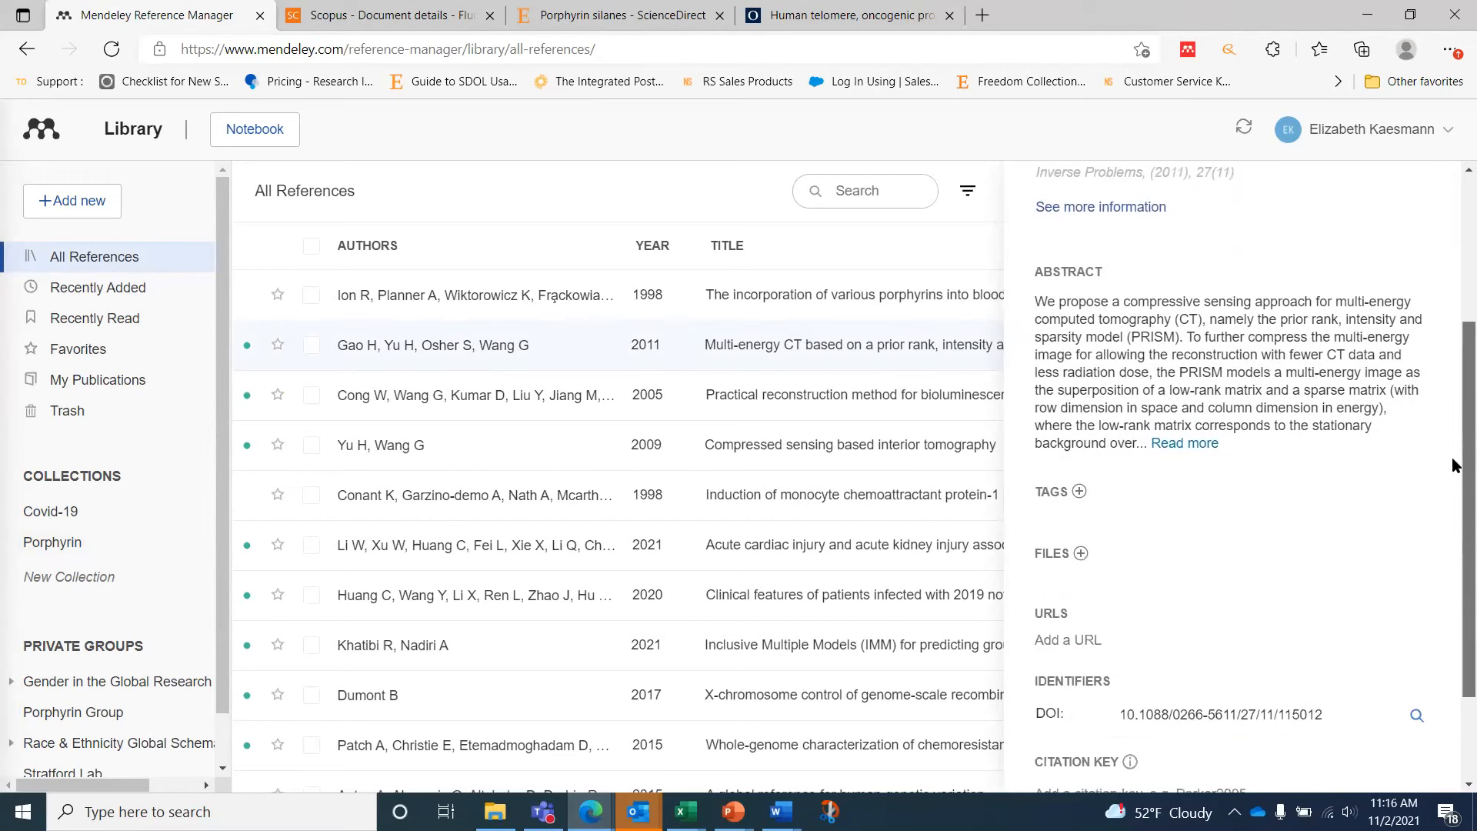
pyautogui.click(1081, 494)
pyautogui.write('porphyrin')
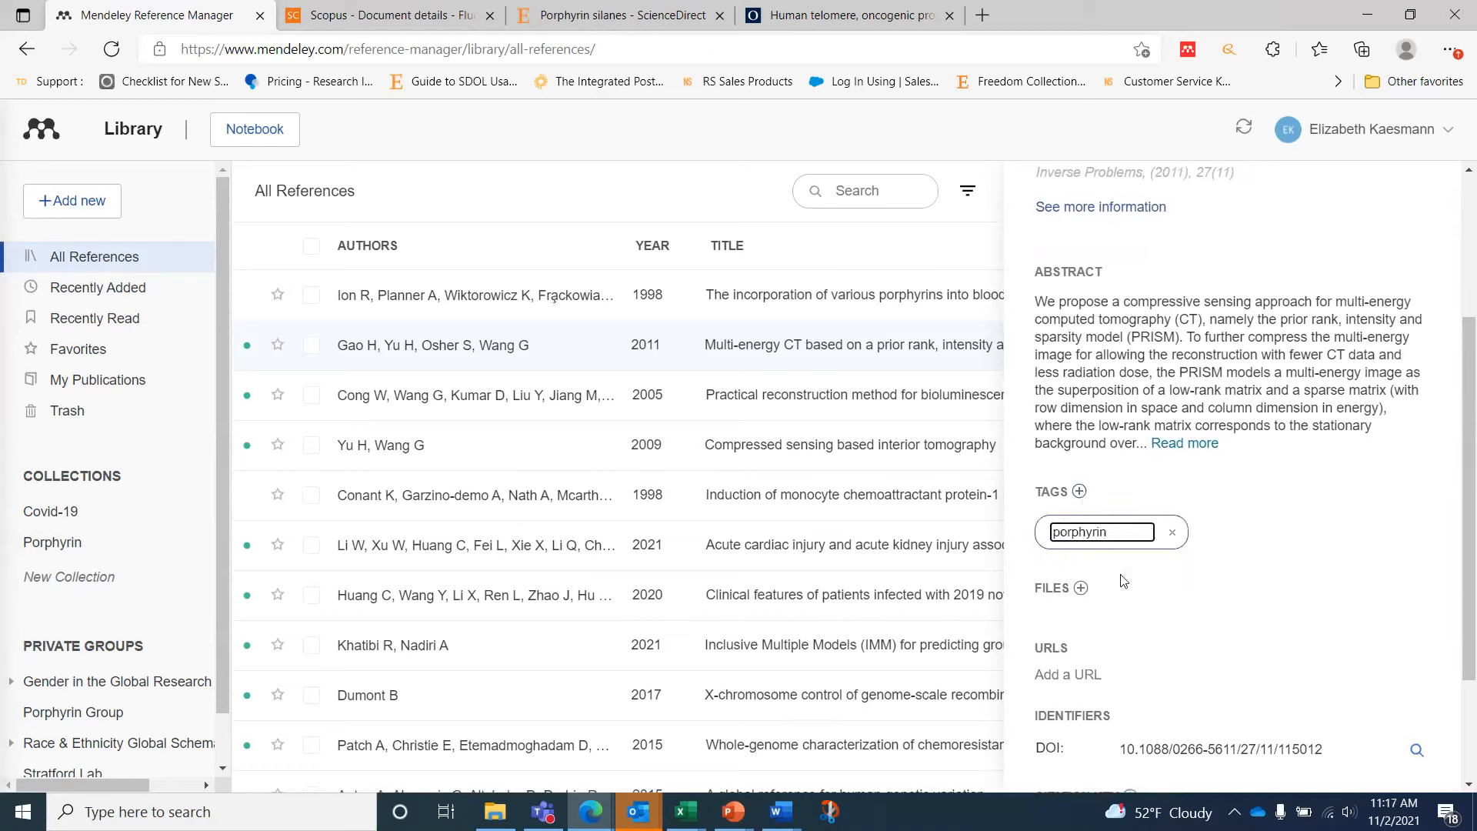
pyautogui.press('Return')
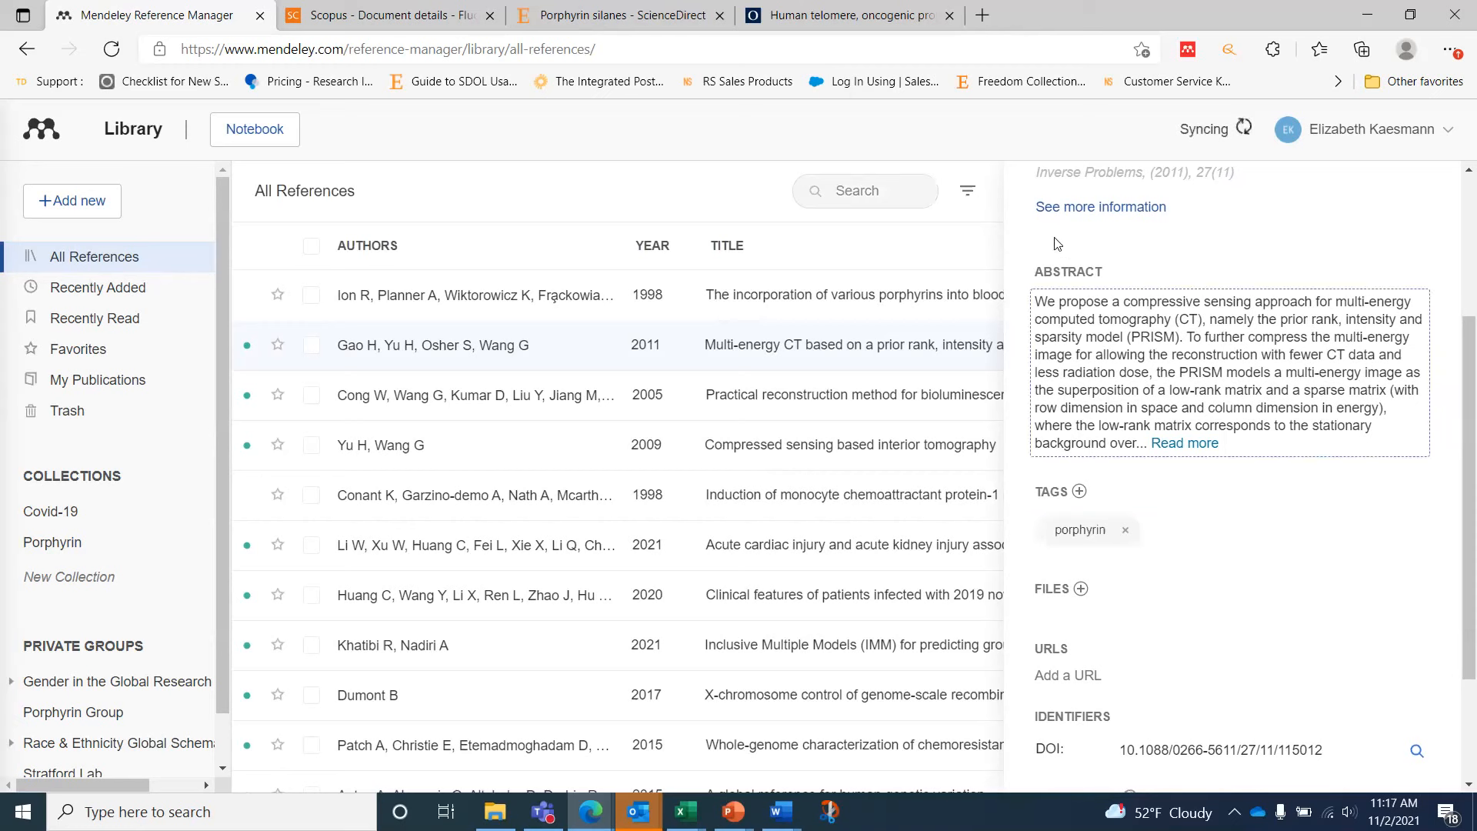
pyautogui.click(818, 233)
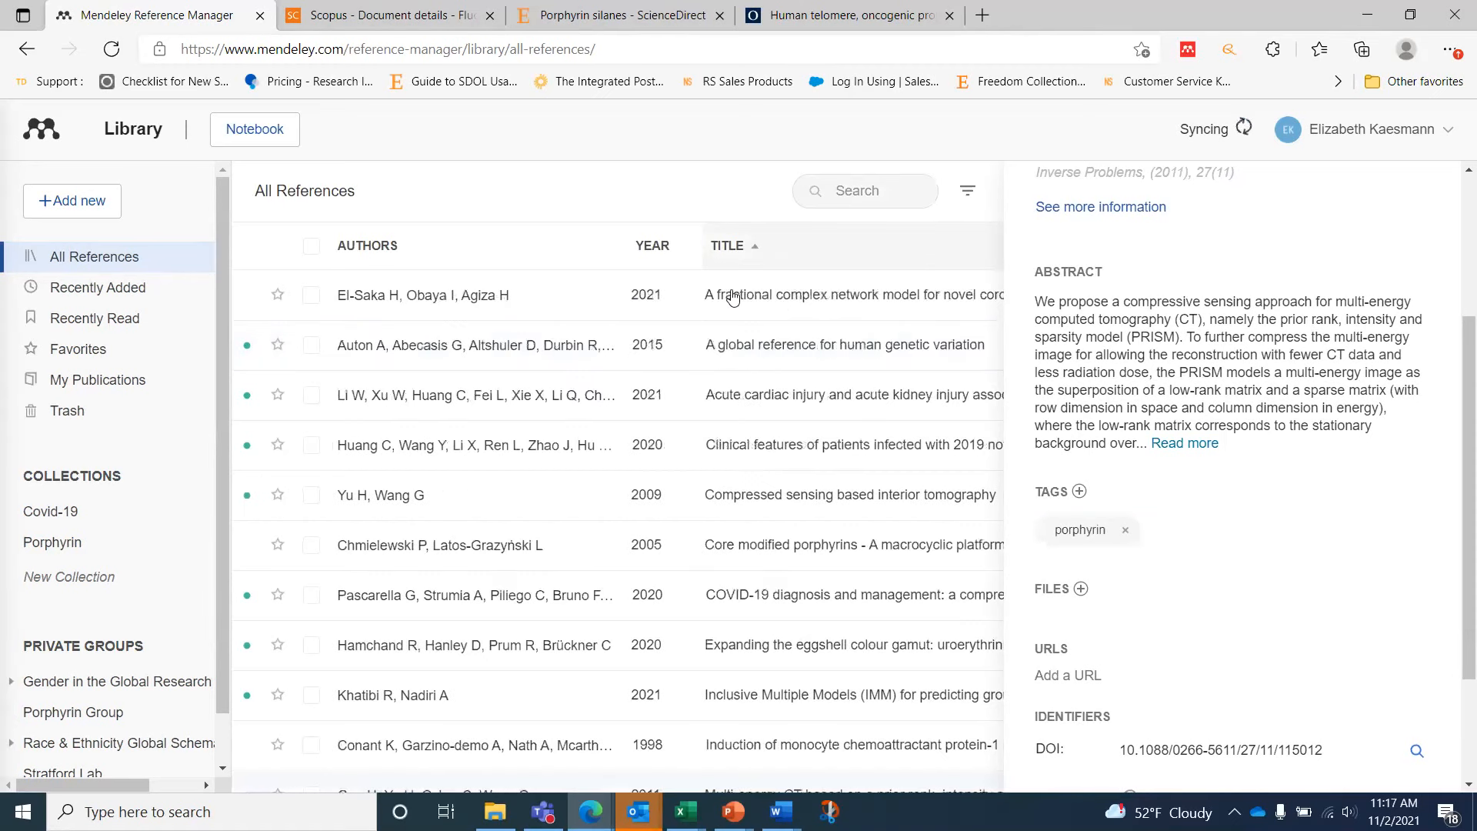
pyautogui.scroll(3, 1427, 195)
pyautogui.click(1431, 191)
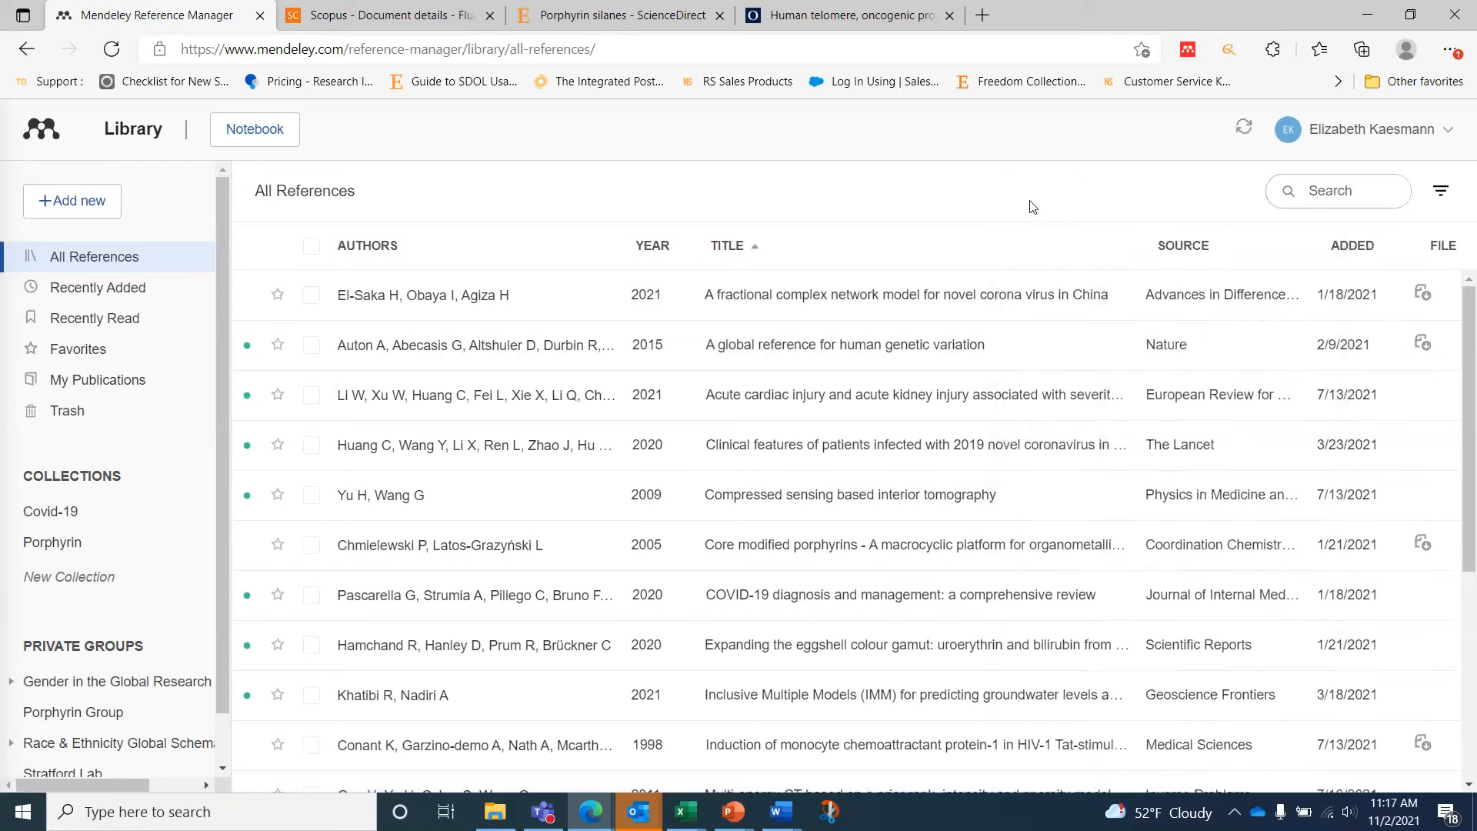
# Step: Search All References for "porphyrin" and clear the search
pyautogui.click(1338, 193)
pyautogui.write('porphyrin')
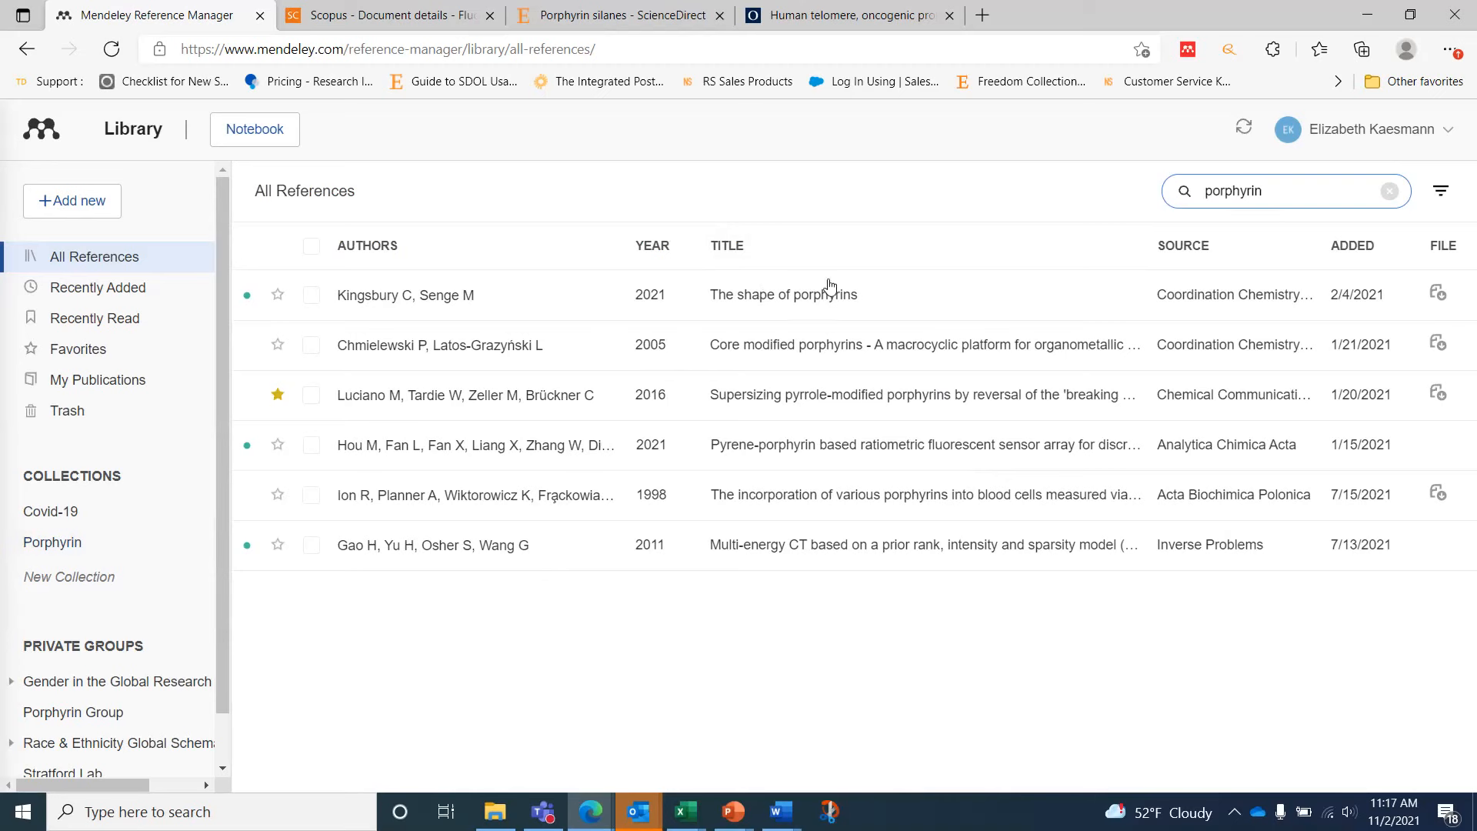
pyautogui.click(134, 259)
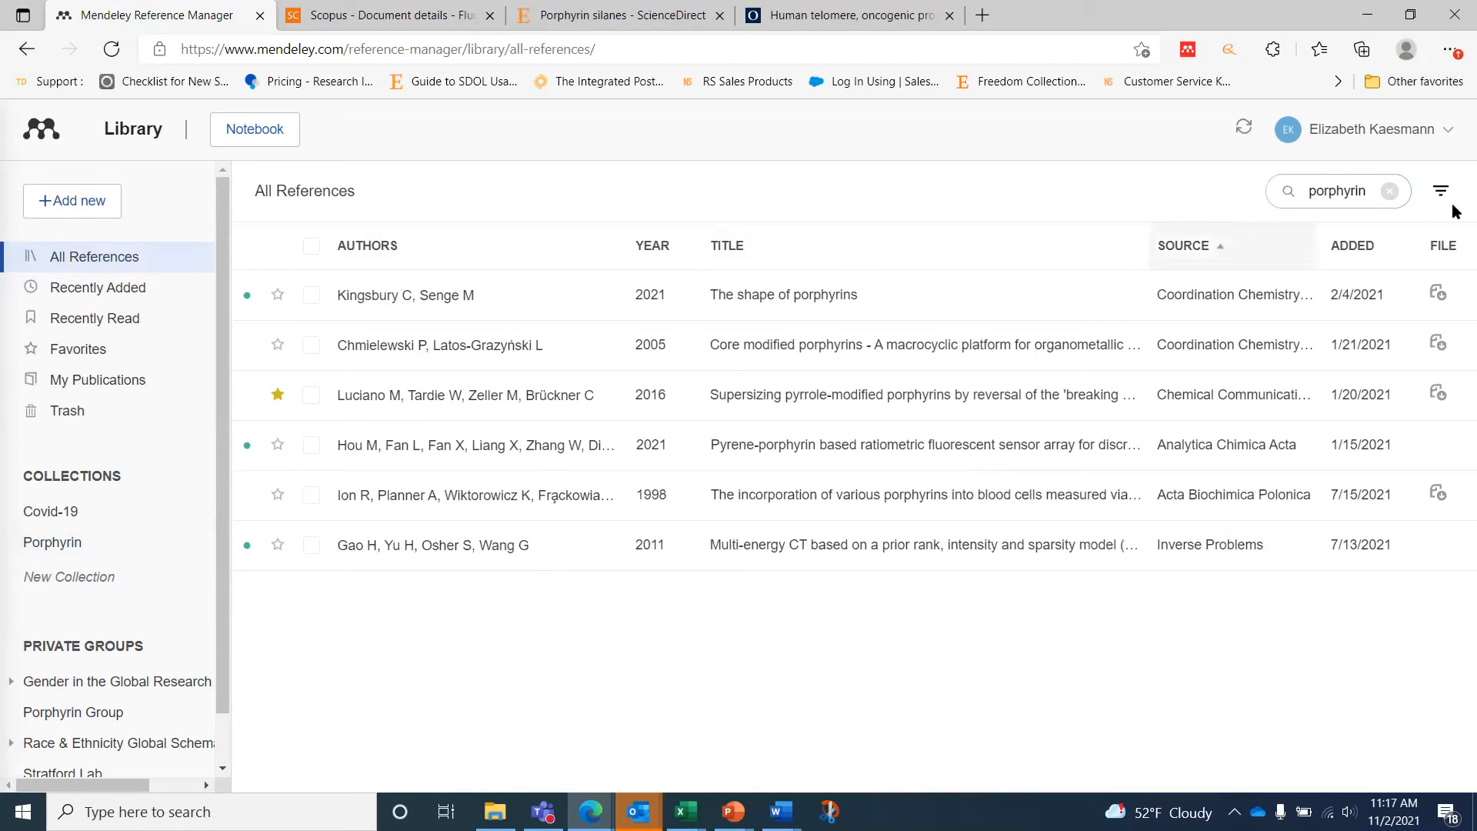
pyautogui.click(1389, 191)
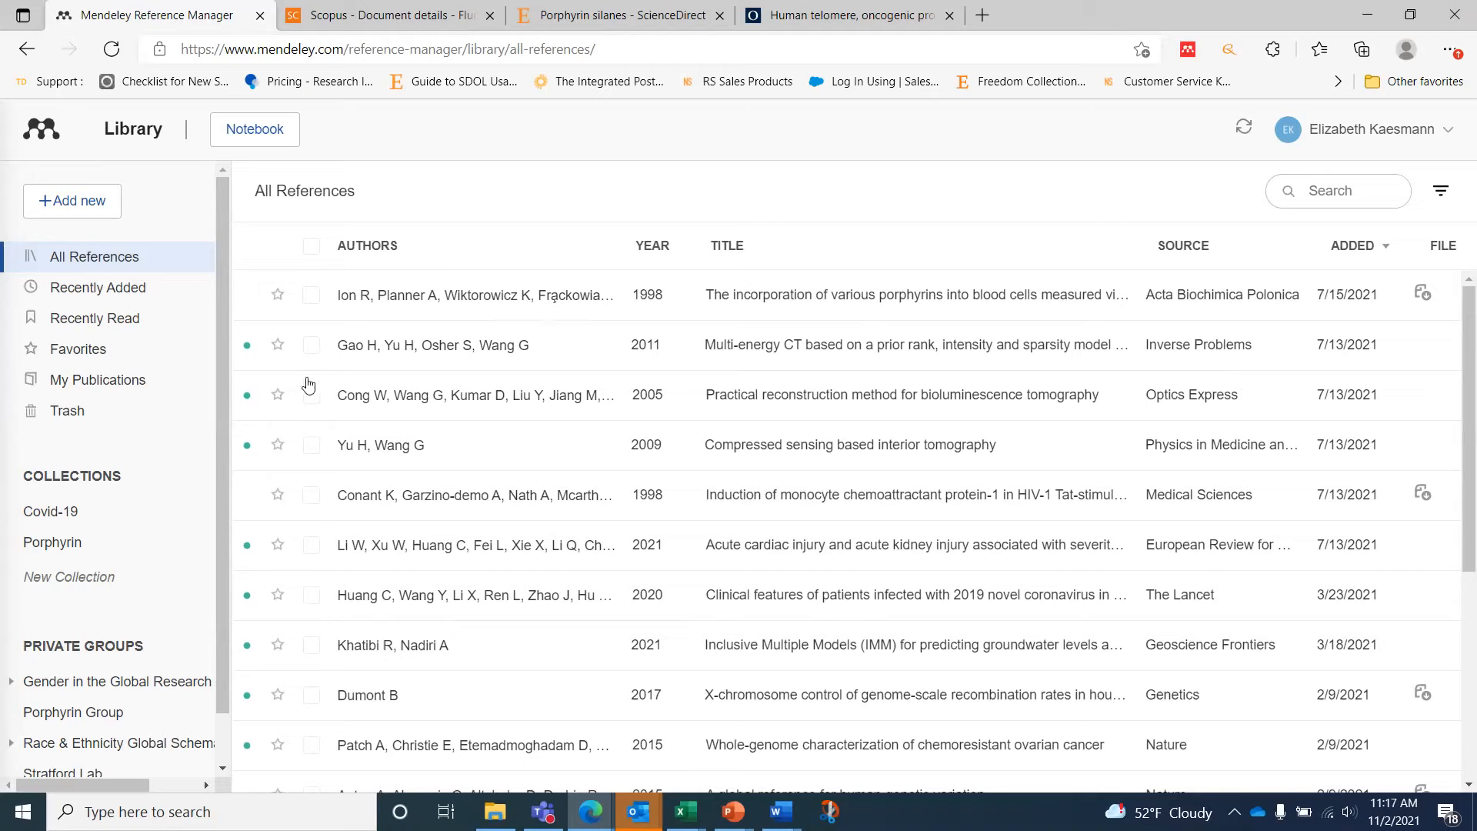
# Step: Open the attached full text PDF of the favorite article on supersizing pyrrole-modified porphyrins
pyautogui.click(67, 352)
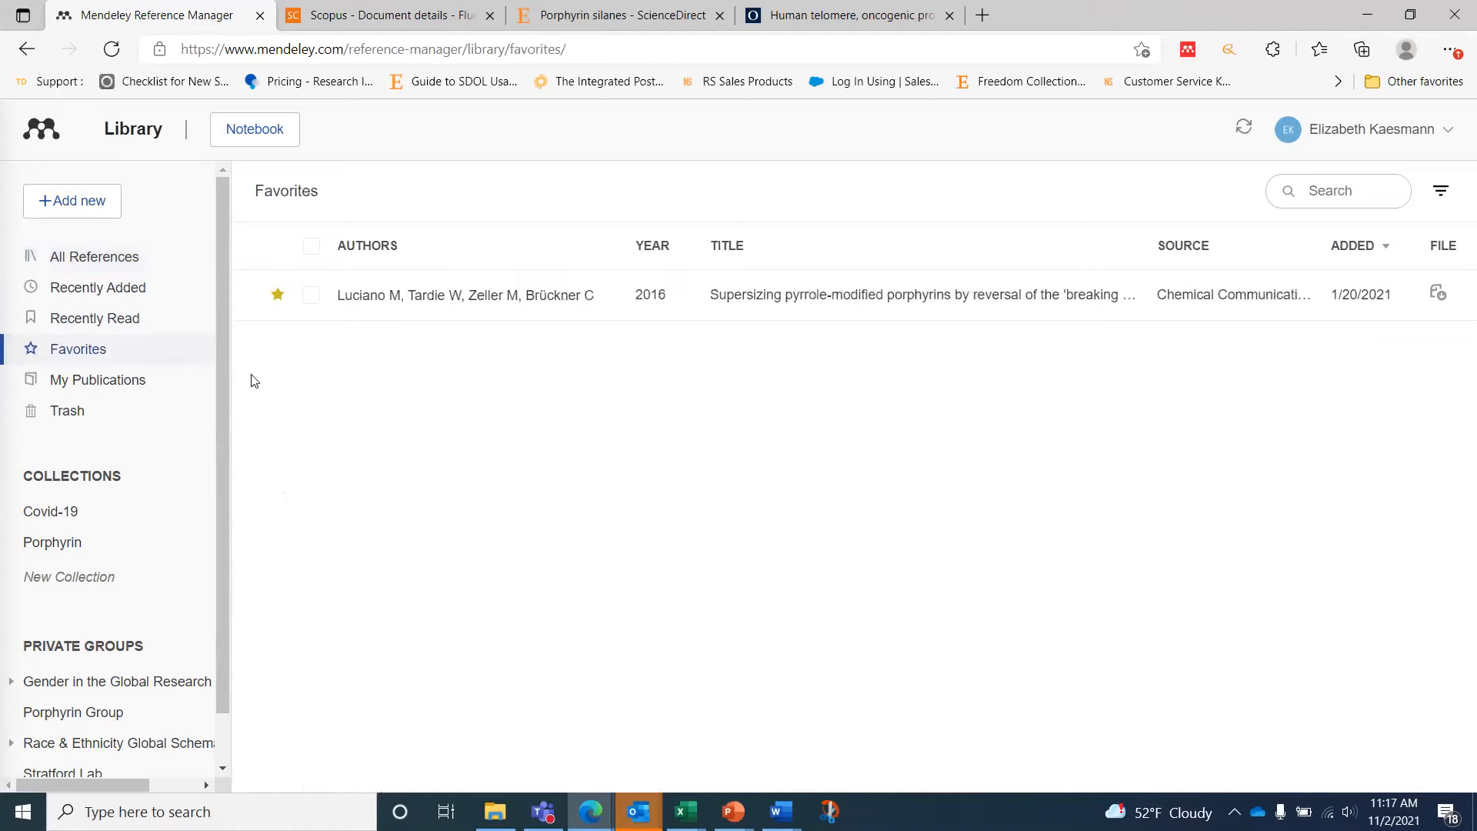
pyautogui.click(637, 307)
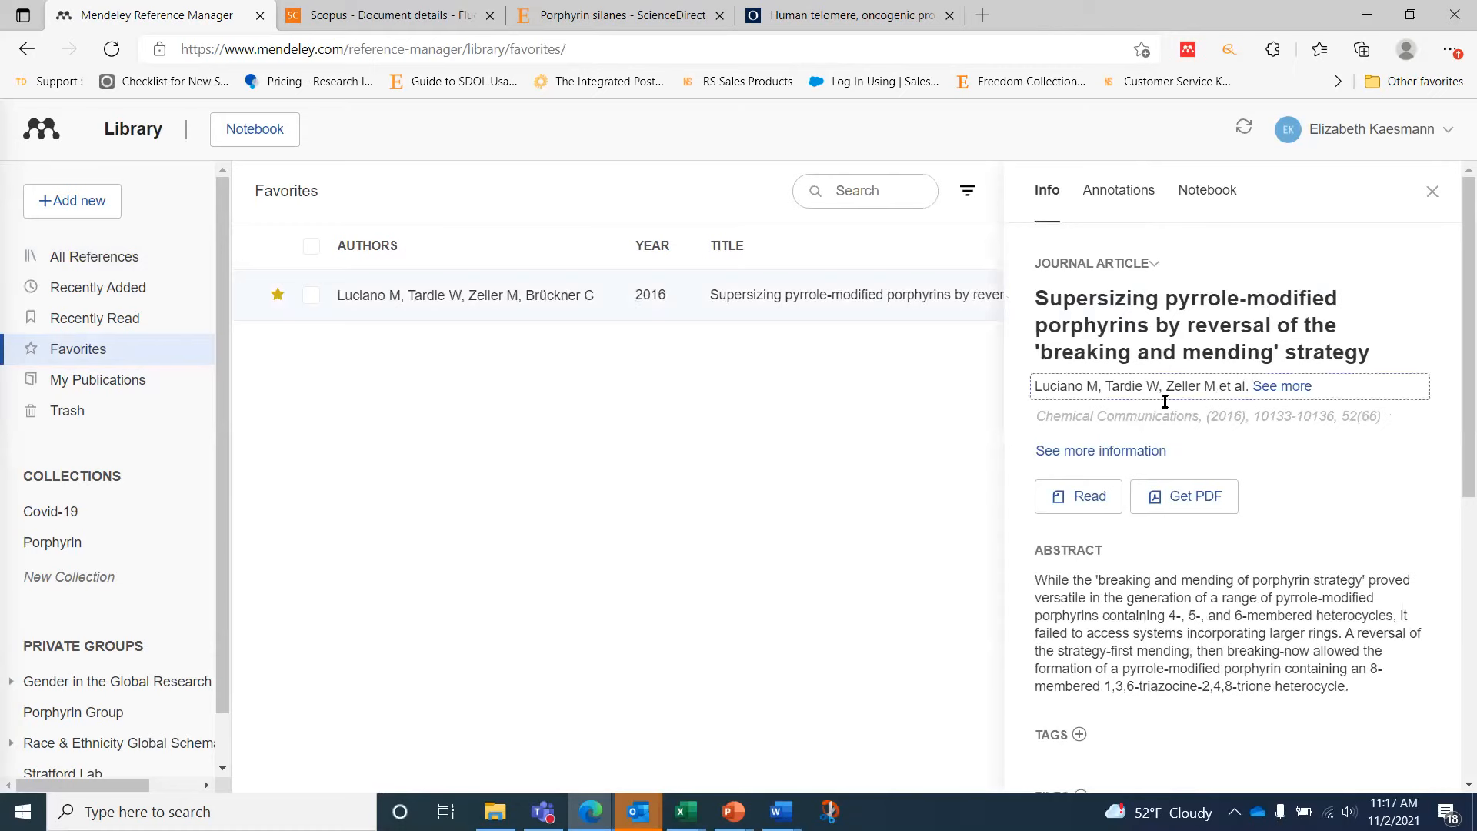
pyautogui.scroll(-5, 1165, 401)
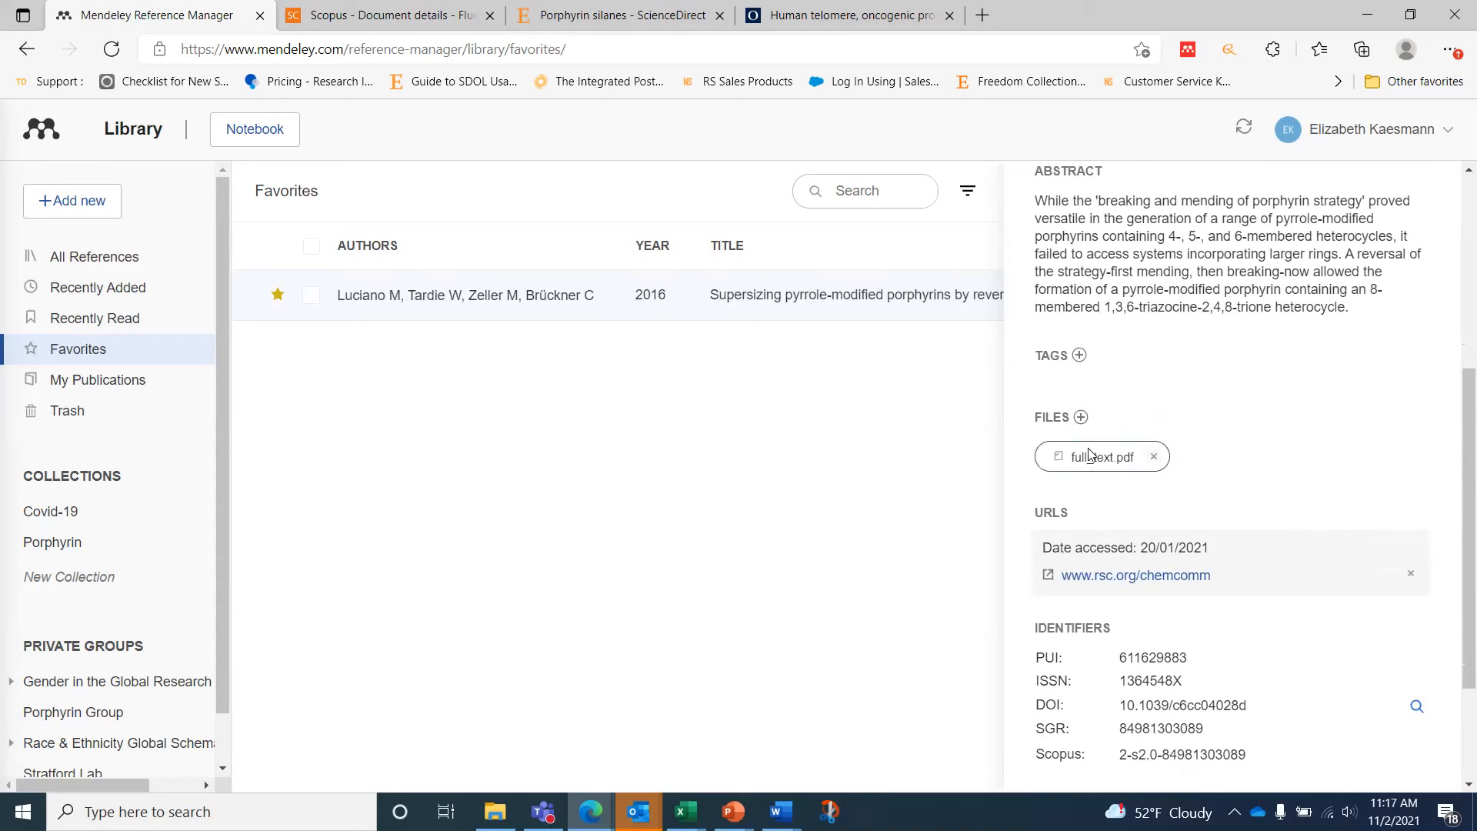
pyautogui.click(1099, 460)
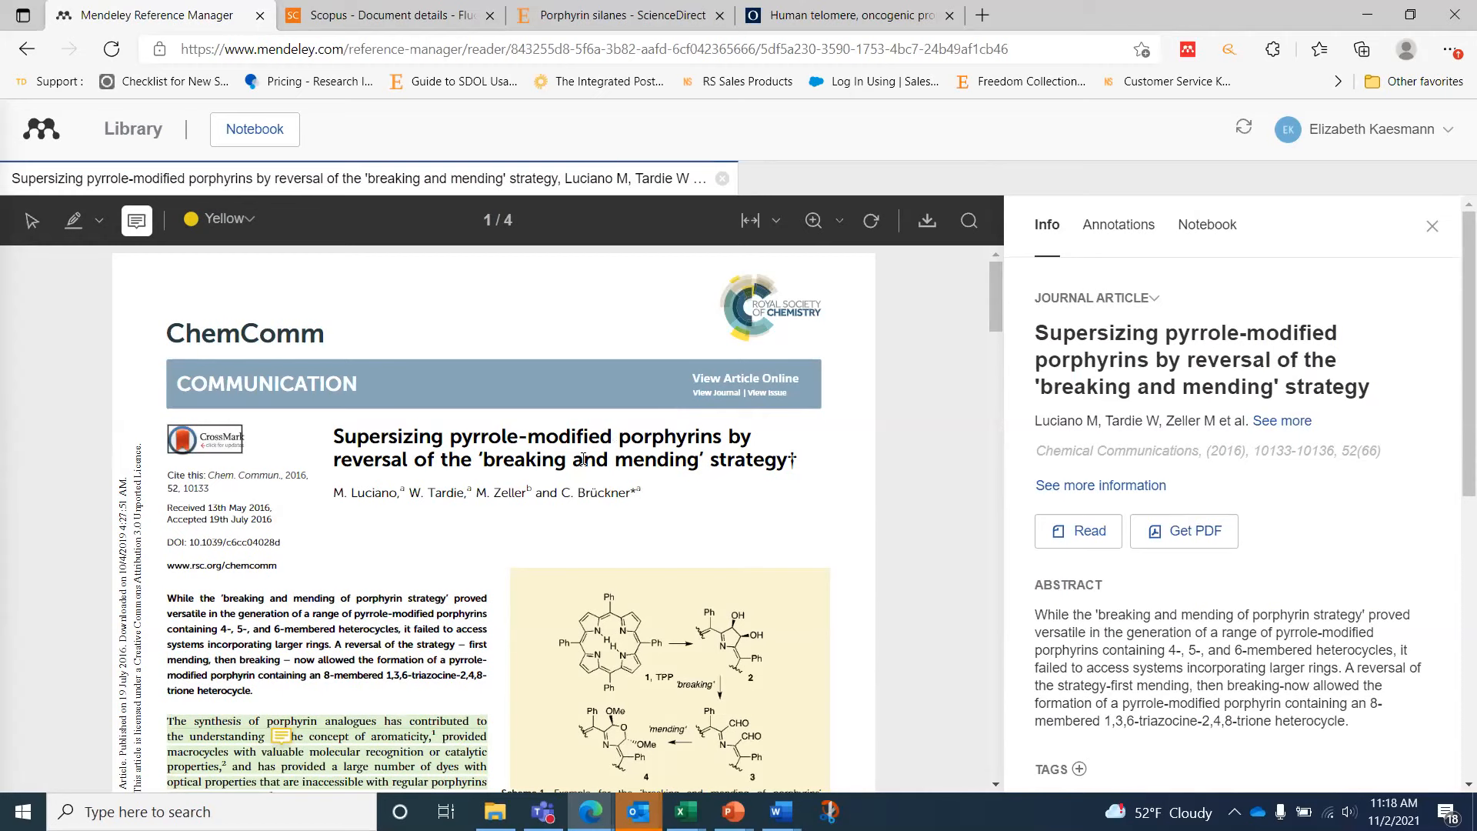
# Step: Examine the existing colored highlights and sticky notes on the first page of the article
pyautogui.scroll(-5, 582, 459)
pyautogui.scroll(6, 581, 458)
pyautogui.scroll(-2, 584, 460)
pyautogui.scroll(-1, 585, 462)
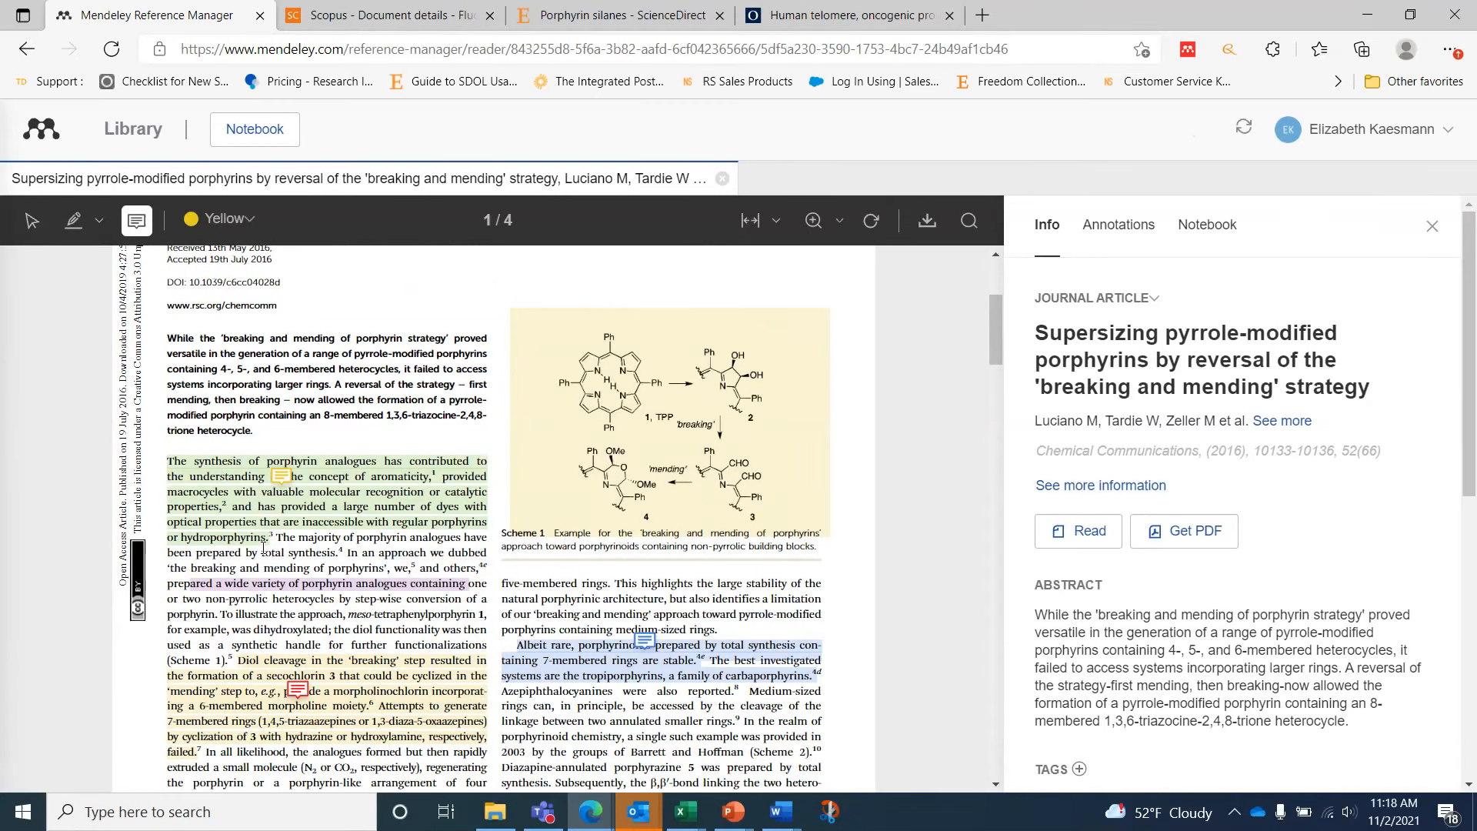
pyautogui.scroll(-1, 262, 547)
pyautogui.scroll(-2, 262, 552)
pyautogui.scroll(2, 308, 556)
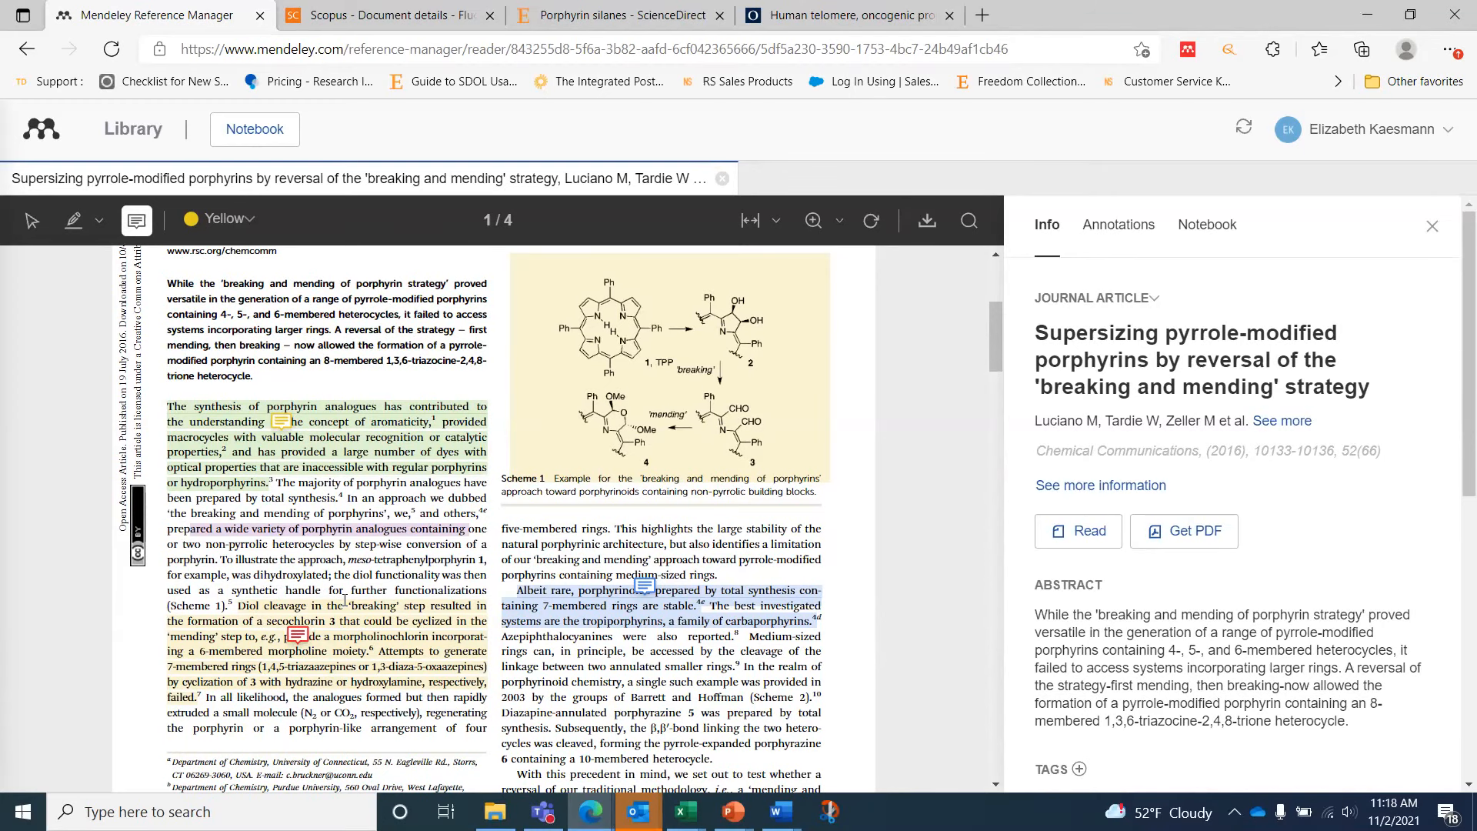
pyautogui.scroll(3, 327, 558)
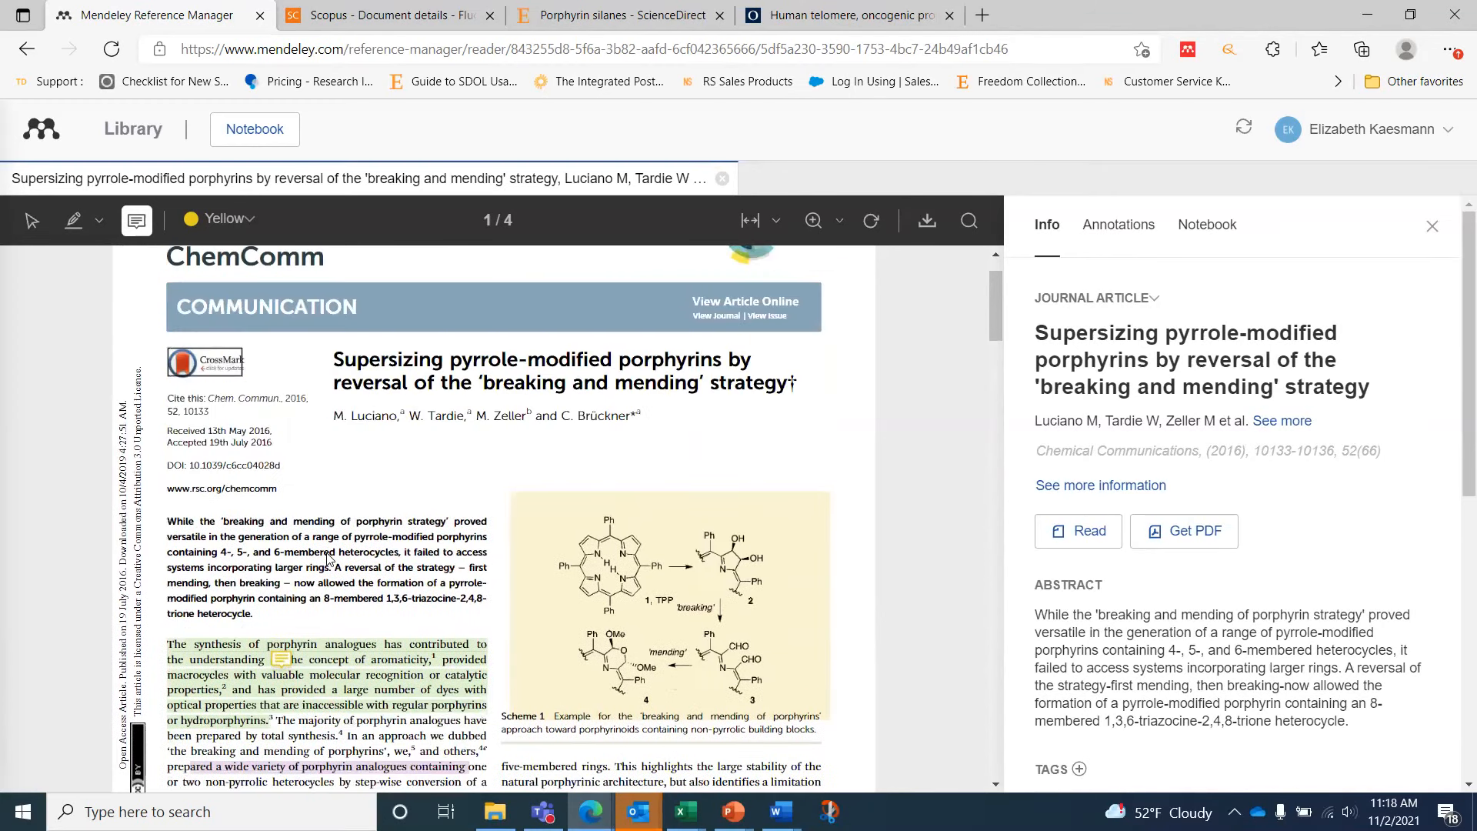
pyautogui.scroll(-1, 328, 554)
pyautogui.scroll(-1, 328, 558)
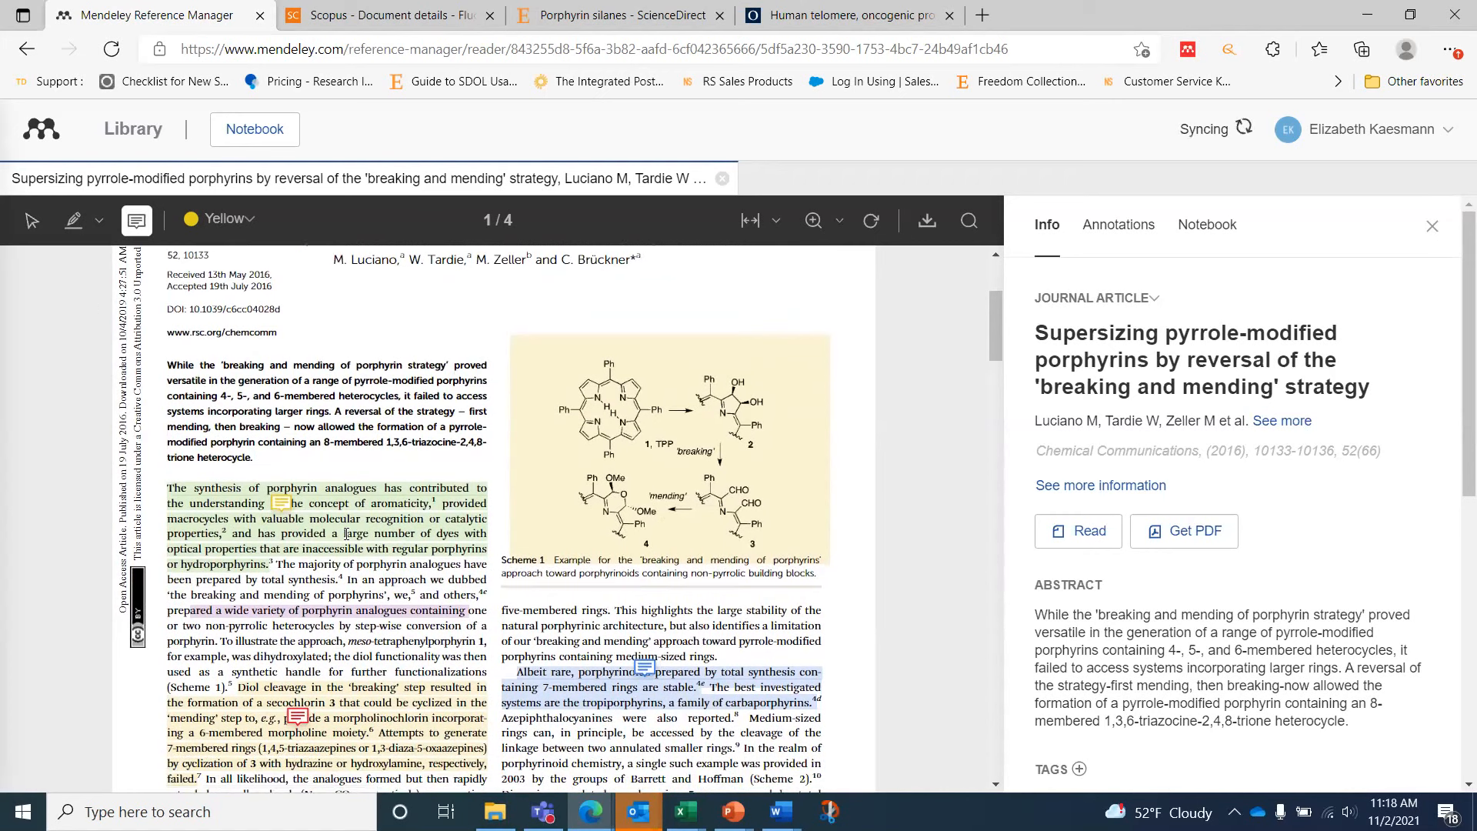
pyautogui.scroll(-5, 580, 606)
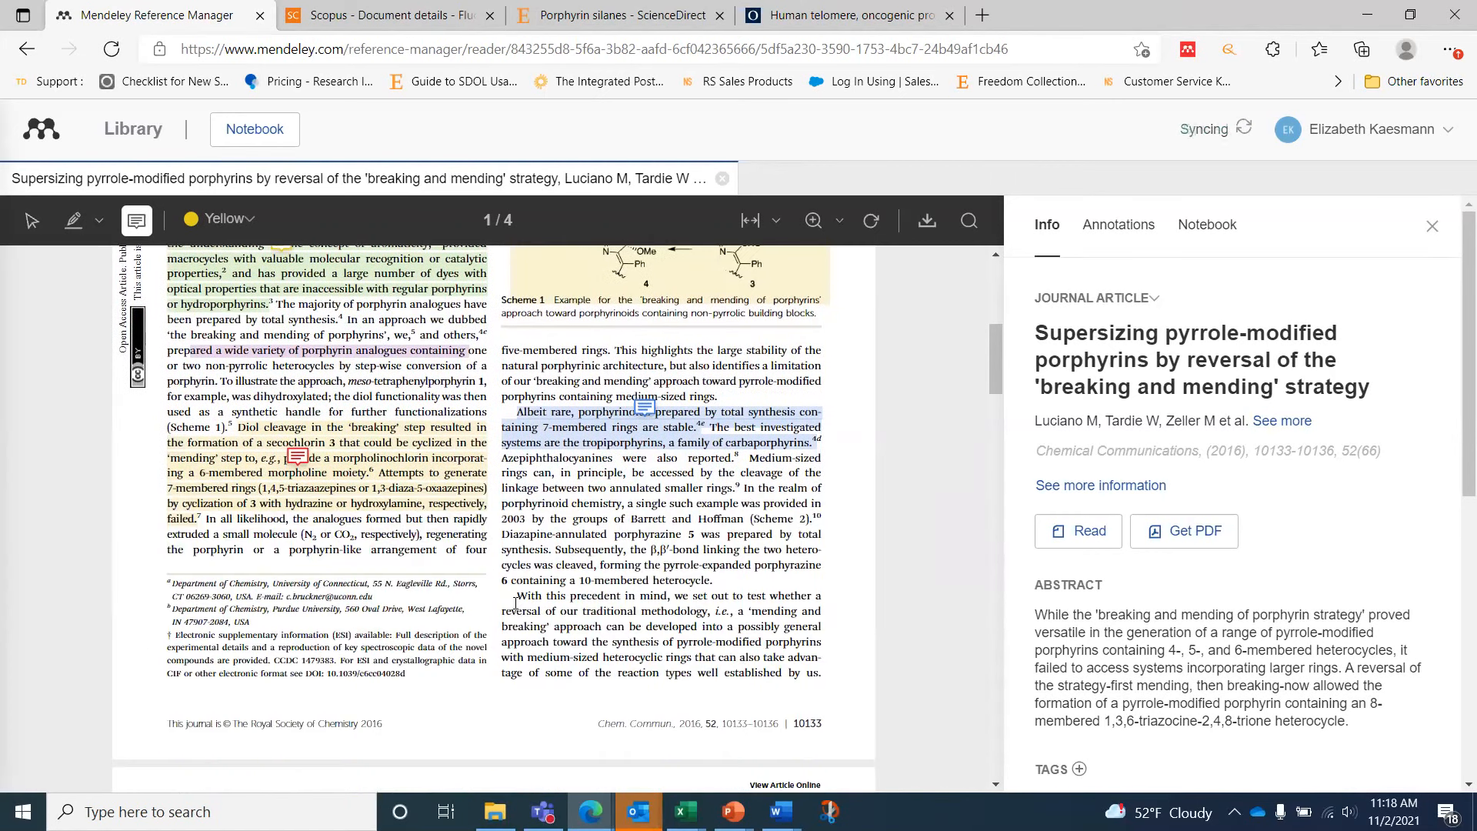
pyautogui.click(521, 596)
pyautogui.click(669, 620)
pyautogui.click(964, 659)
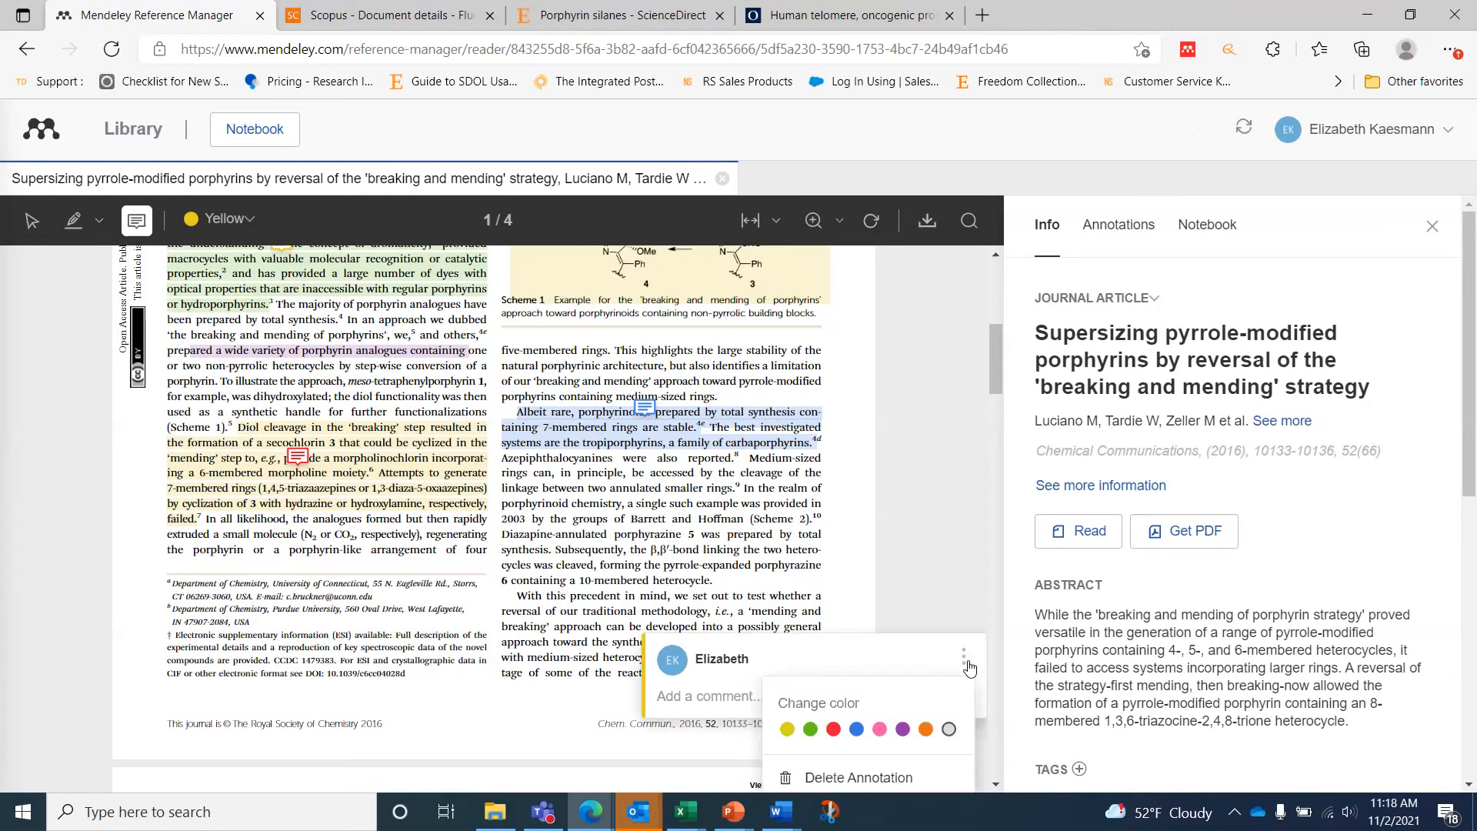
pyautogui.click(877, 785)
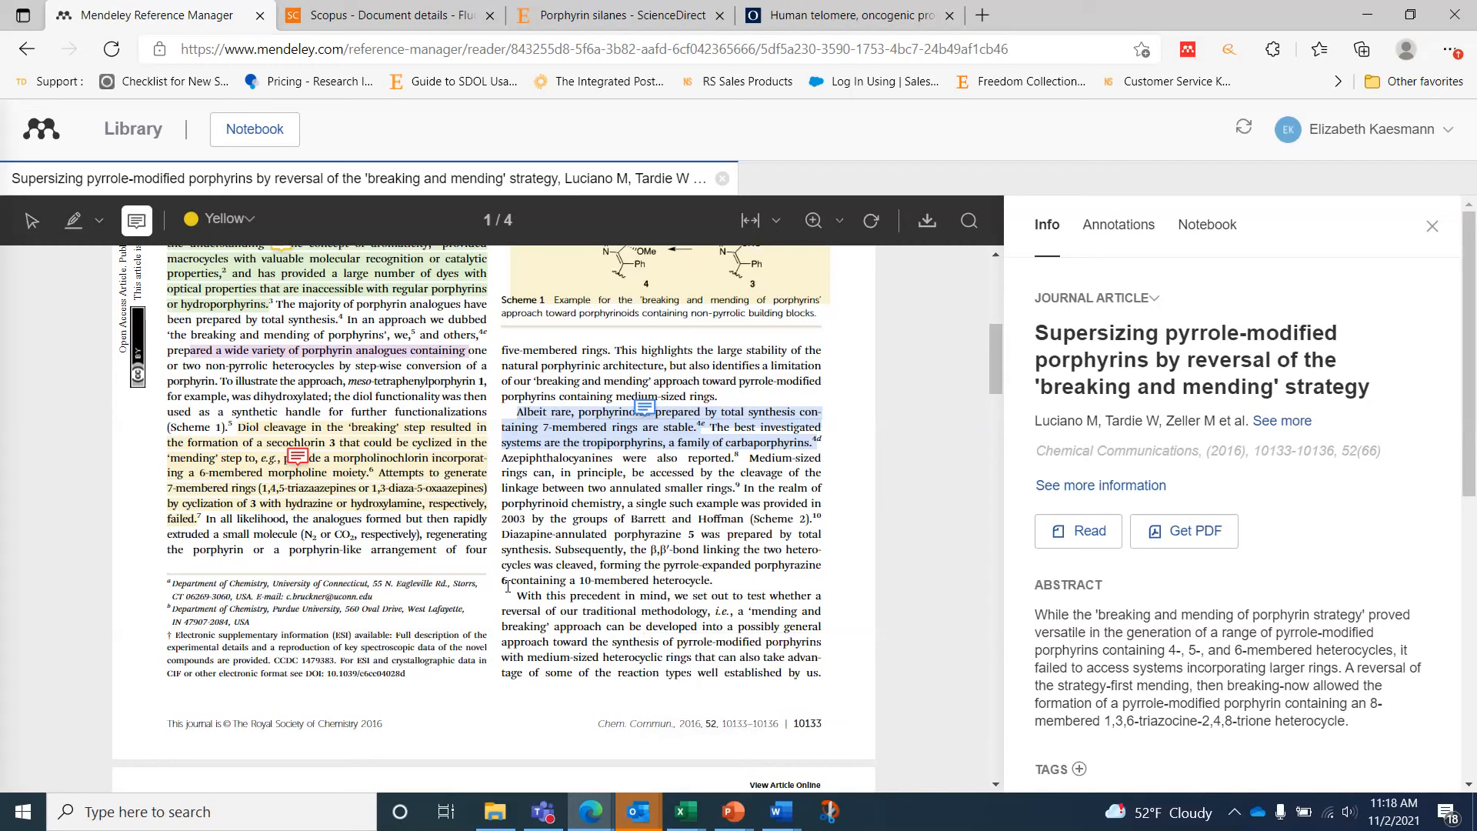
pyautogui.click(718, 628)
pyautogui.click(791, 630)
# Step: Highlight the passage from "With this precedent in mind" to "pyrrole-modified porphyrins" in yellow, using the text selection tool
pyautogui.click(31, 220)
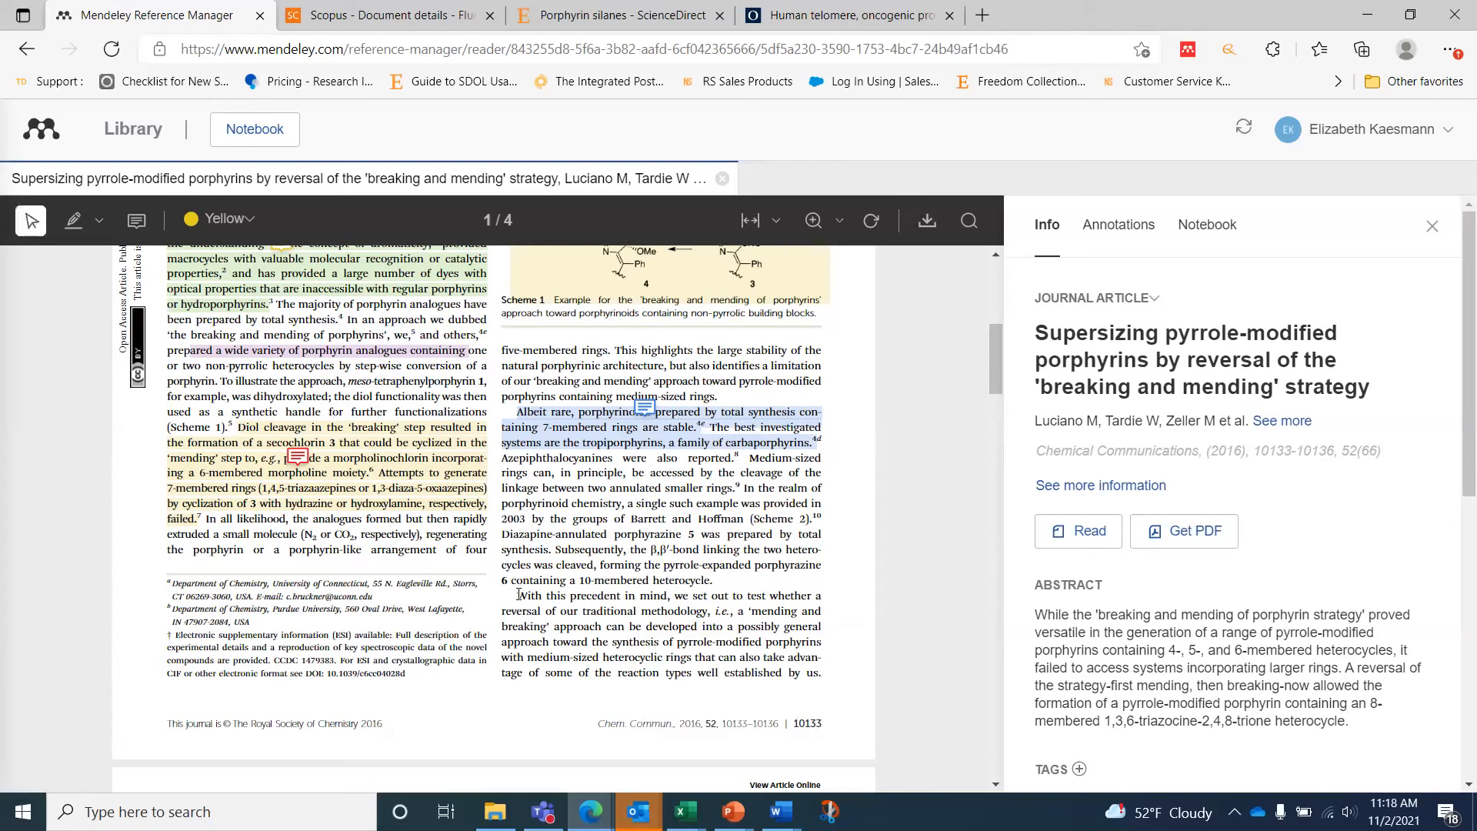
pyautogui.moveTo(517, 596); pyautogui.dragTo(797, 644)
pyautogui.click(839, 683)
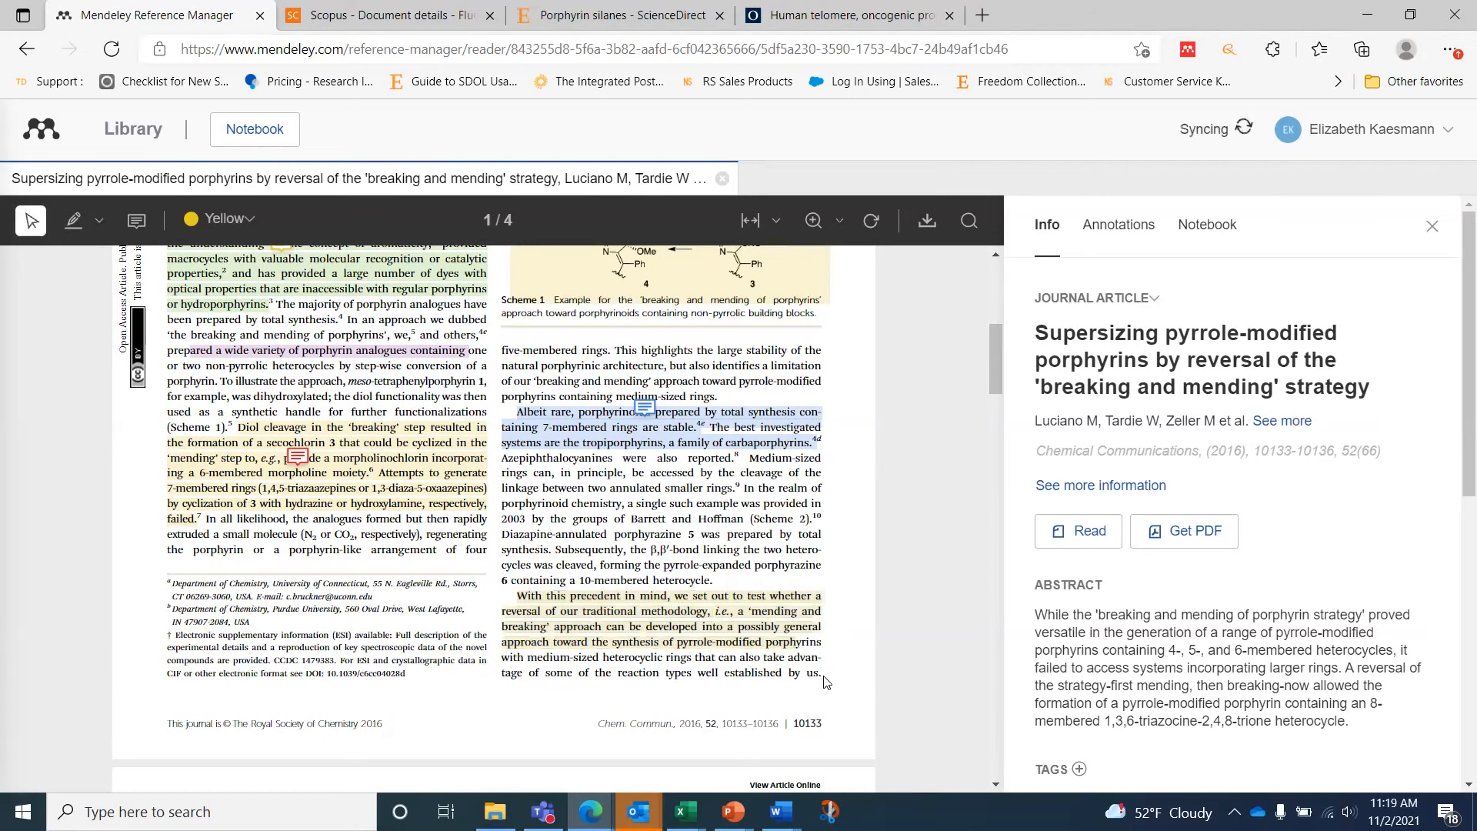
# Step: Recolor the highlight on the "With this precedent in mind" passage red, and delete that annotation
pyautogui.click(702, 618)
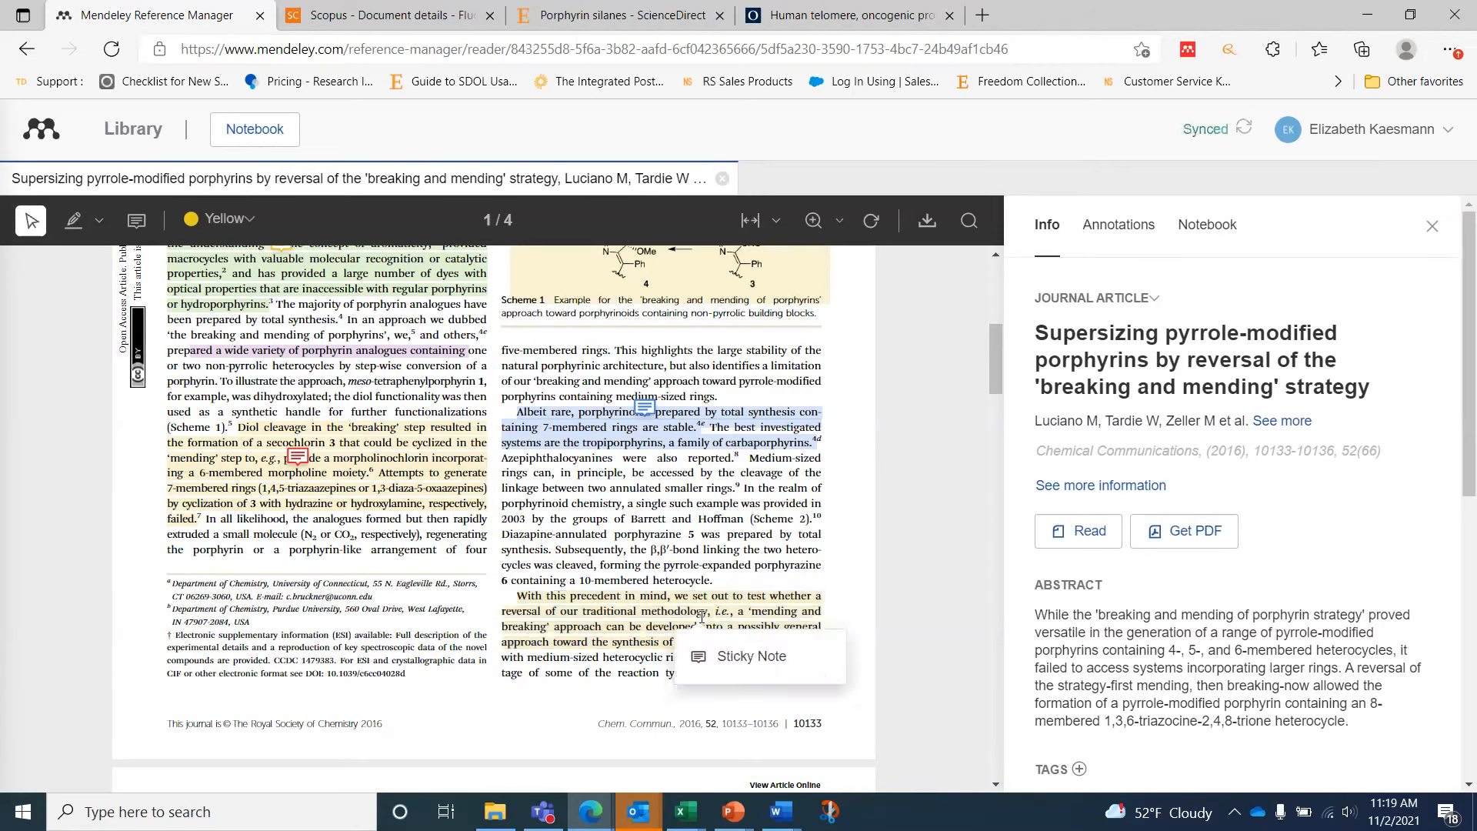
pyautogui.click(643, 616)
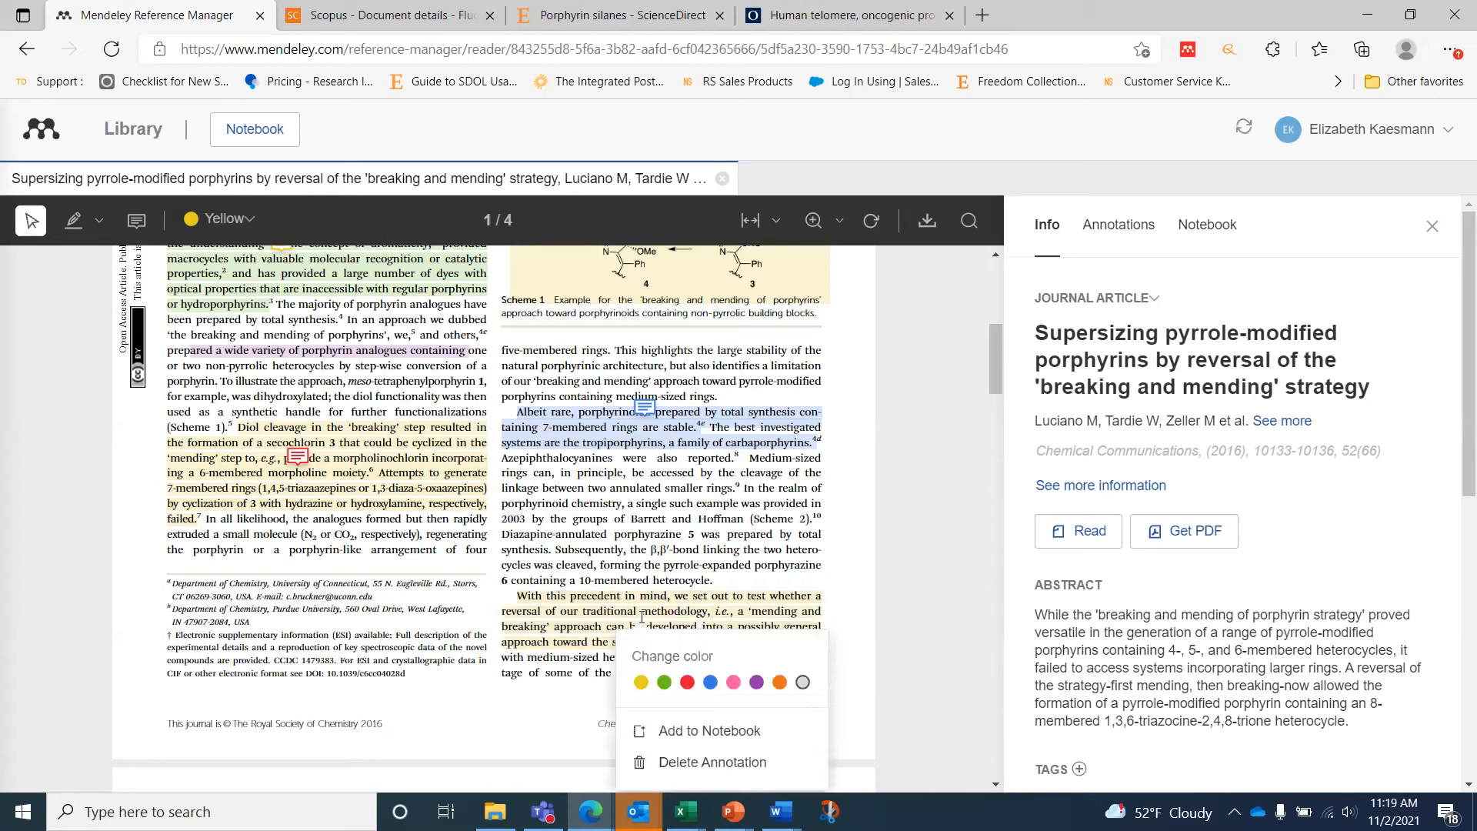
pyautogui.click(688, 683)
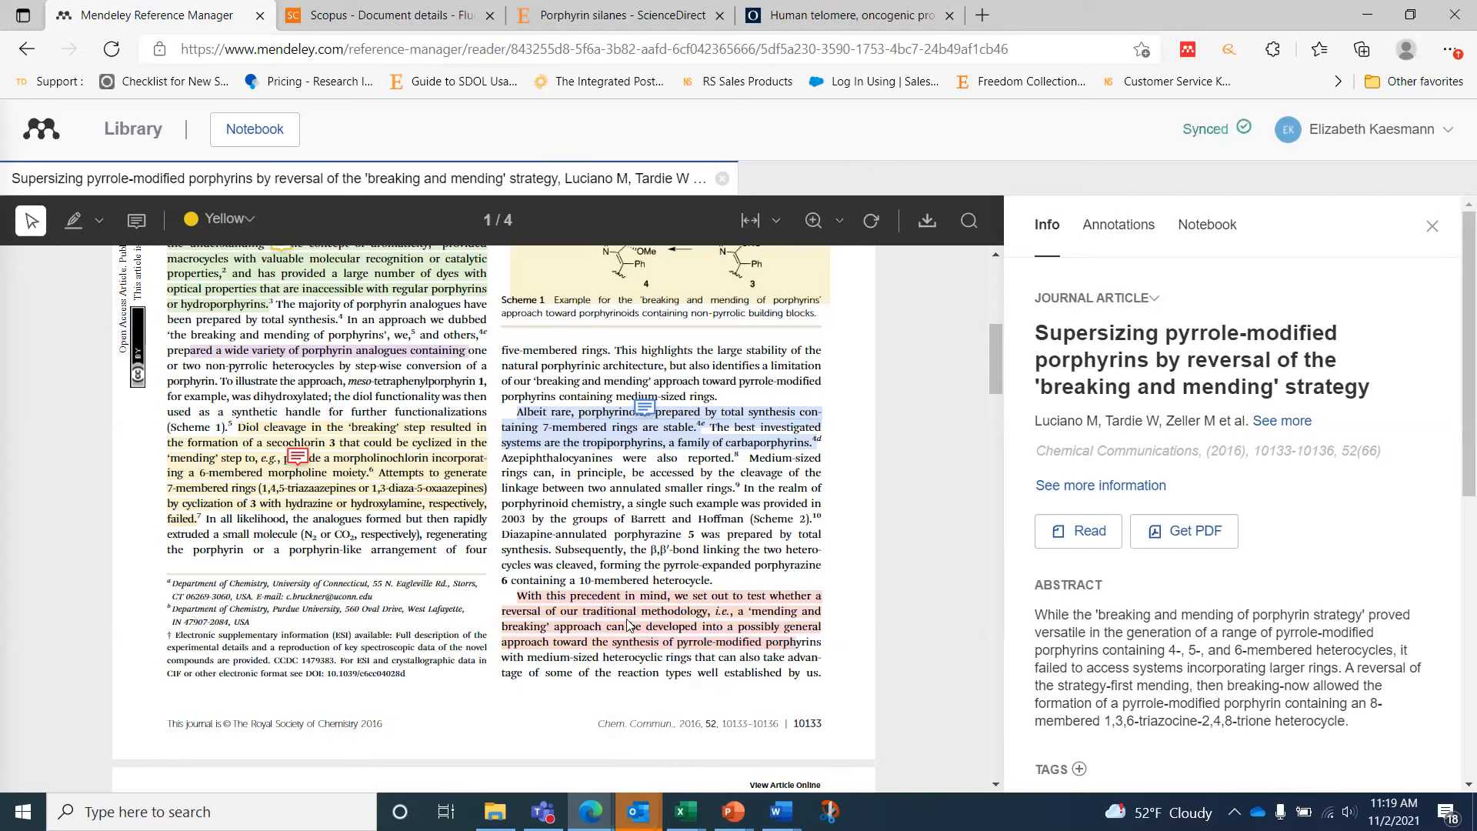
pyautogui.click(626, 614)
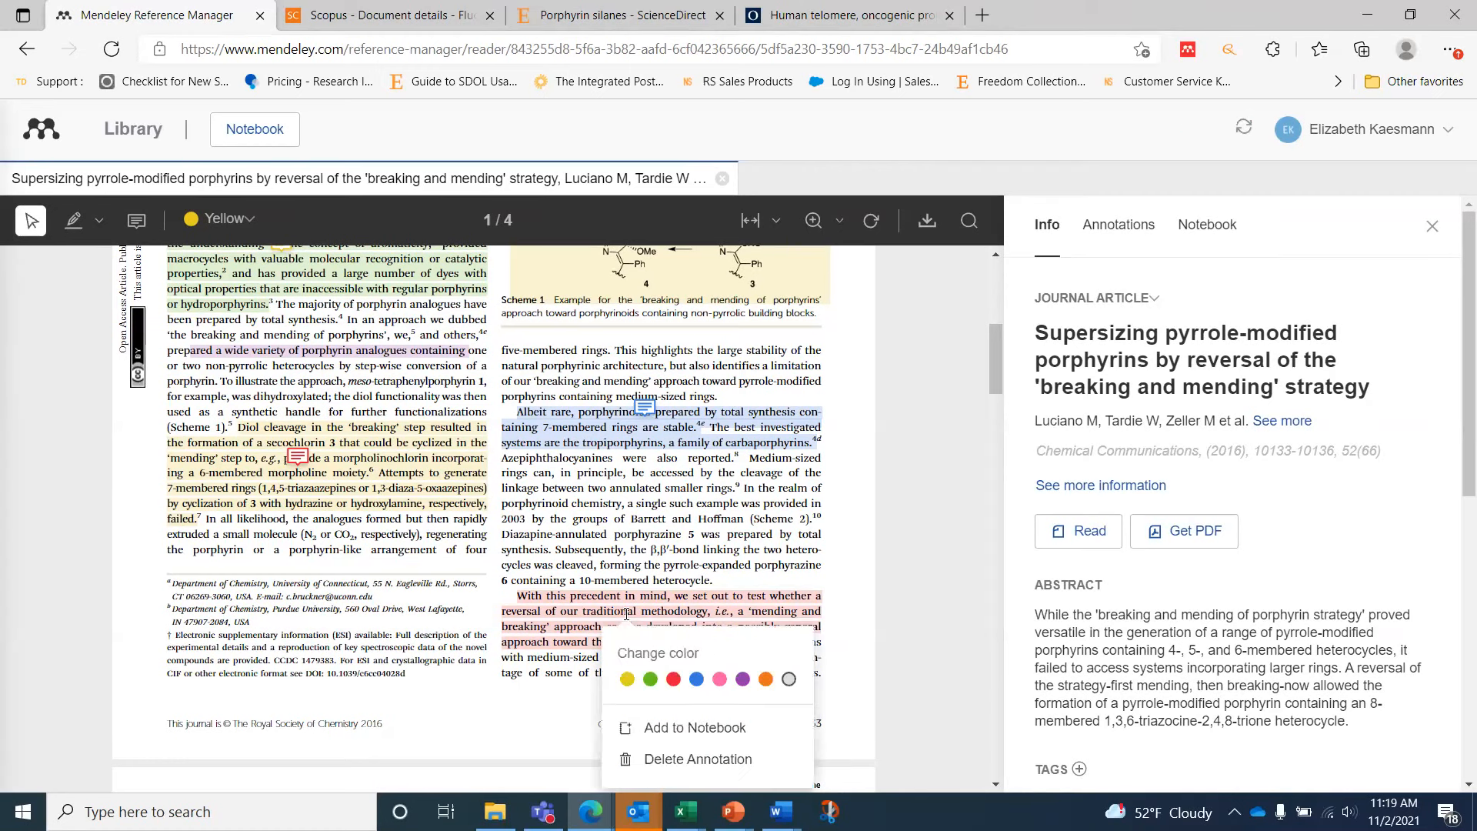
pyautogui.click(663, 762)
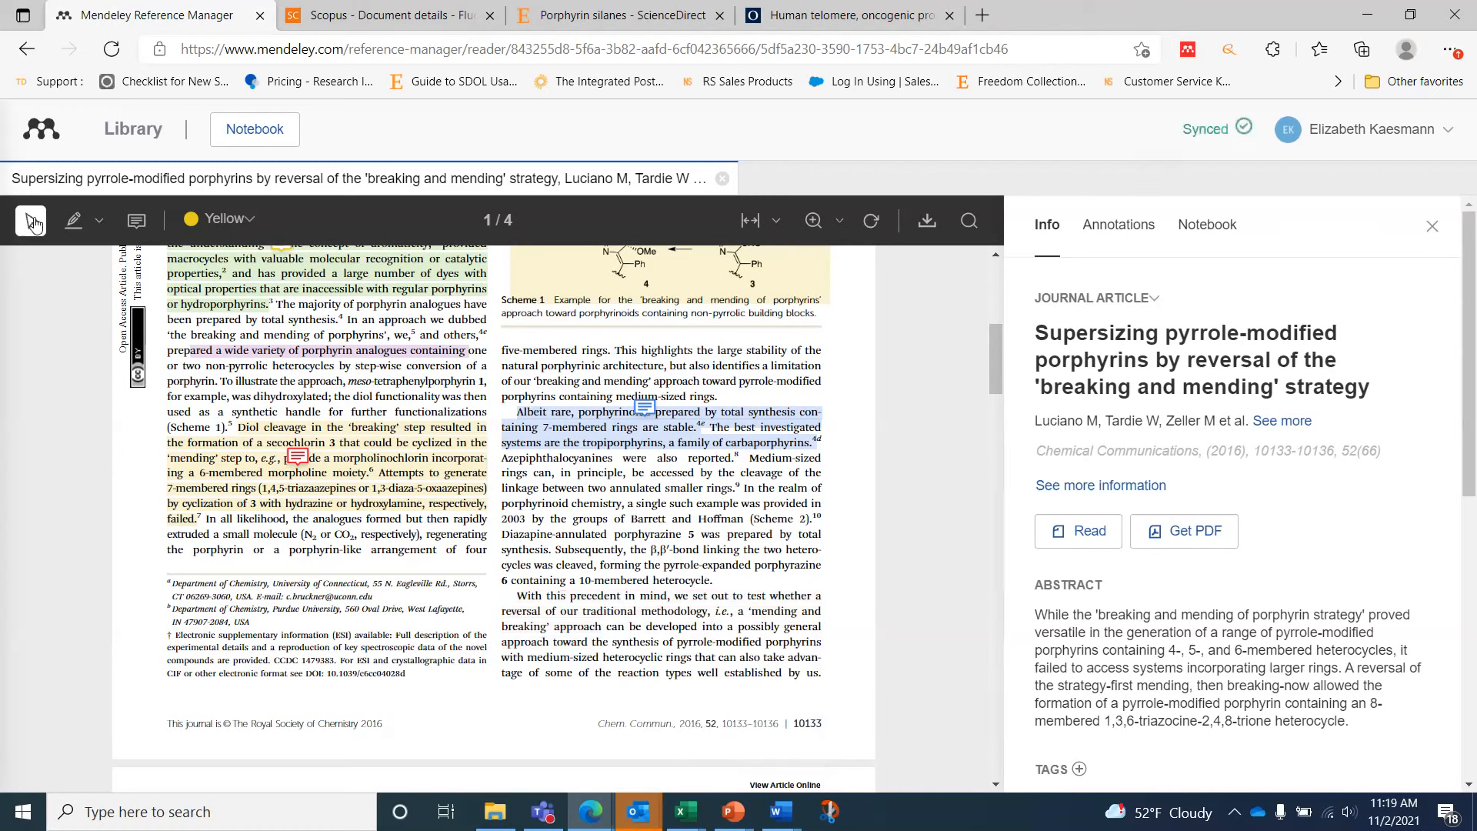
# Step: Draw a yellow rectangle highlight from the "2003 by the groups of Barrett and Hoffman" line into the following paragraph, and delete it
pyautogui.click(97, 222)
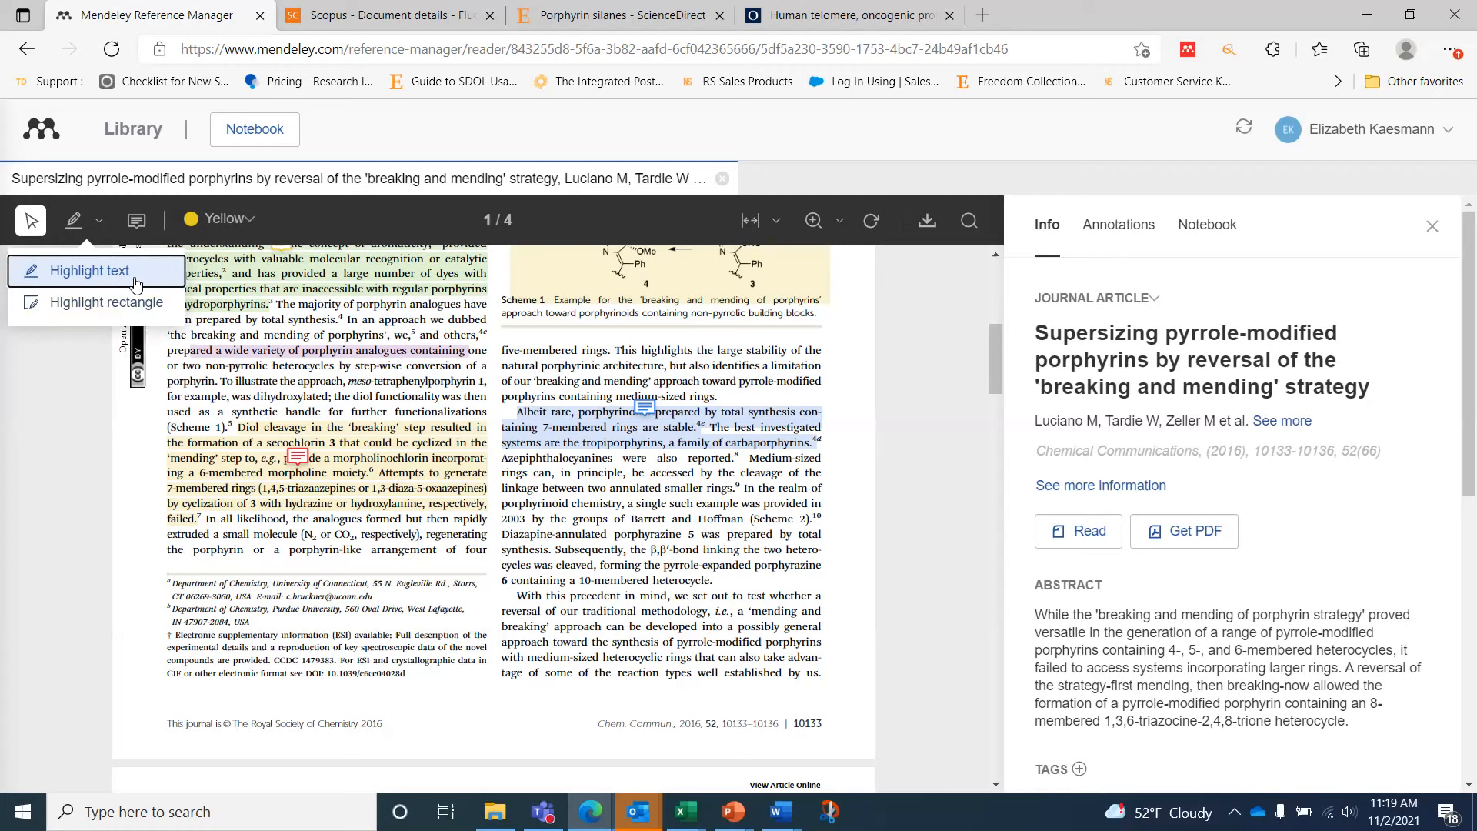
pyautogui.click(132, 304)
pyautogui.moveTo(503, 512); pyautogui.dragTo(823, 635)
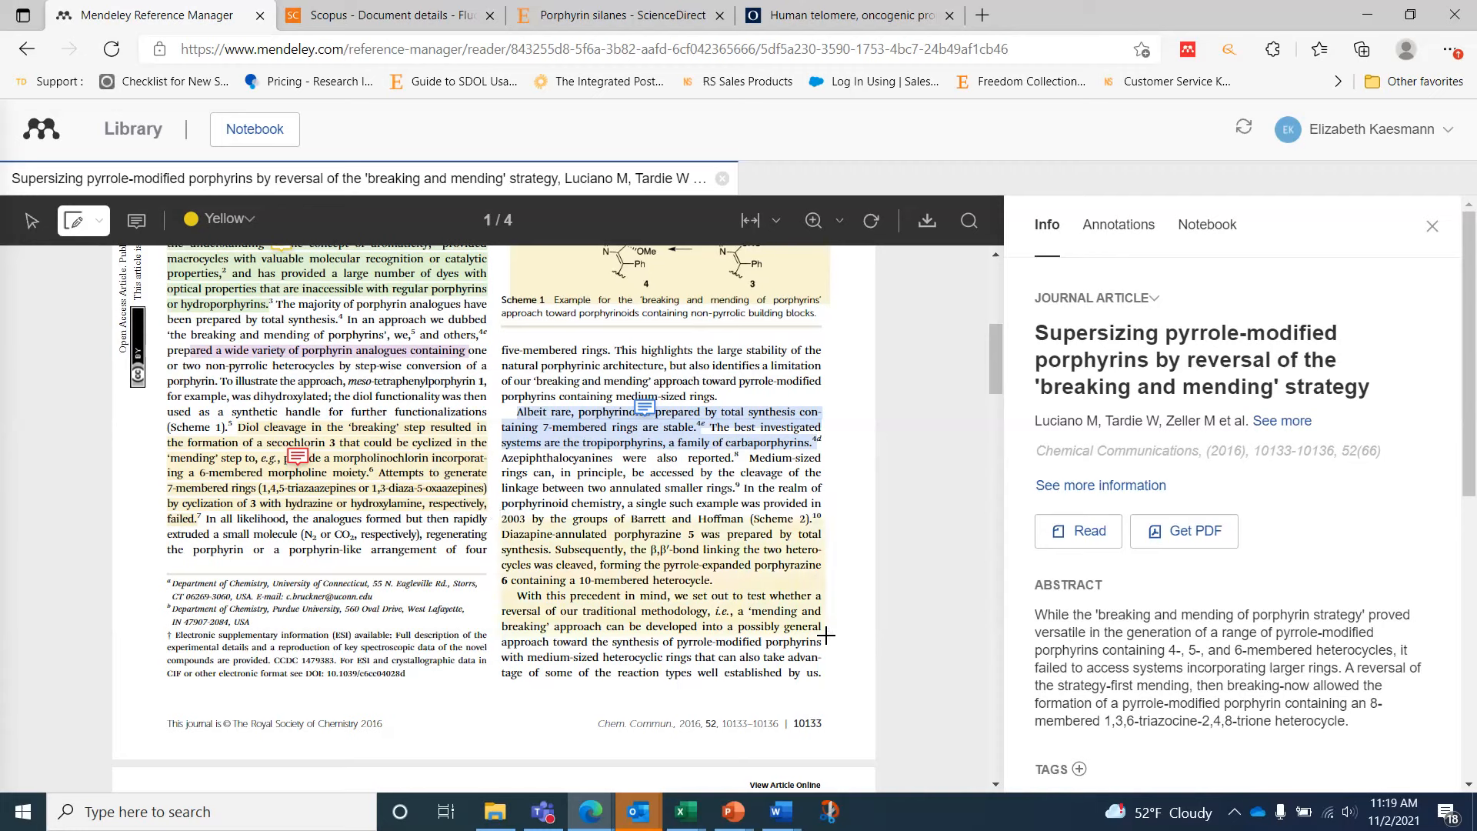
pyautogui.click(684, 545)
pyautogui.click(731, 661)
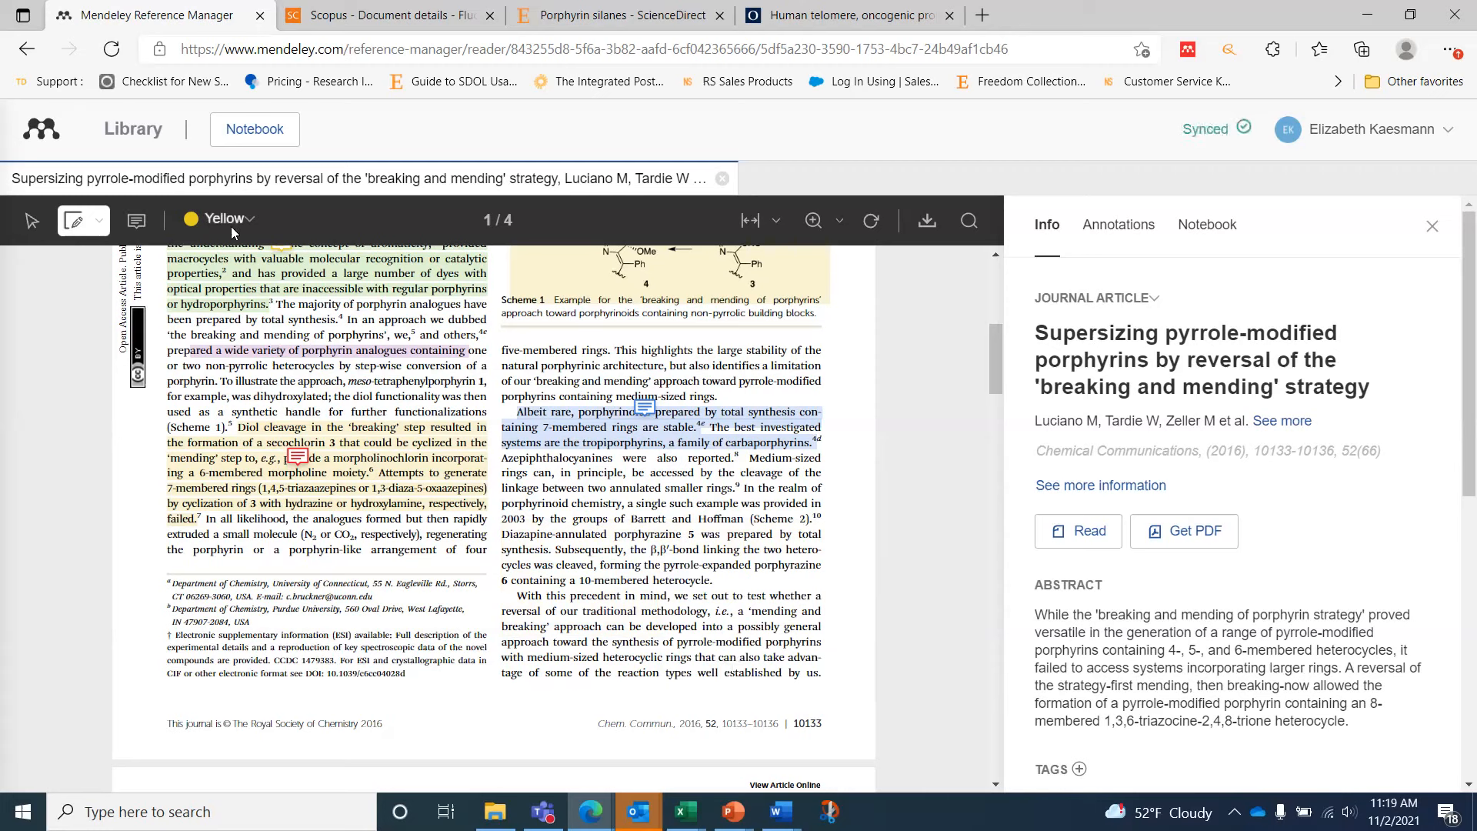
# Step: Add a yellow sticky note reading "RPI note" beside the "Subsequently" sentence above the last paragraph of page 1
pyautogui.click(136, 221)
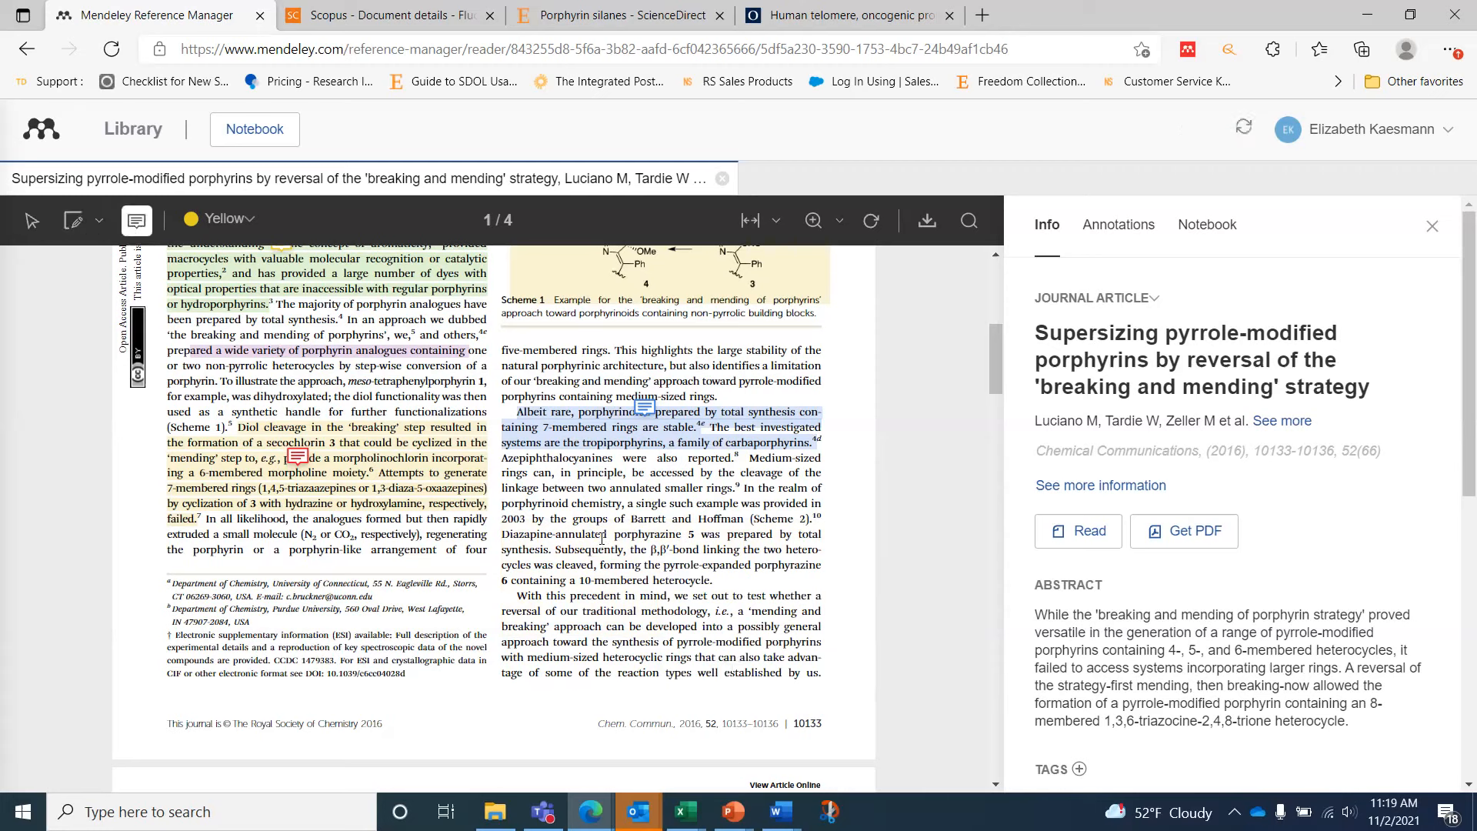
pyautogui.click(628, 570)
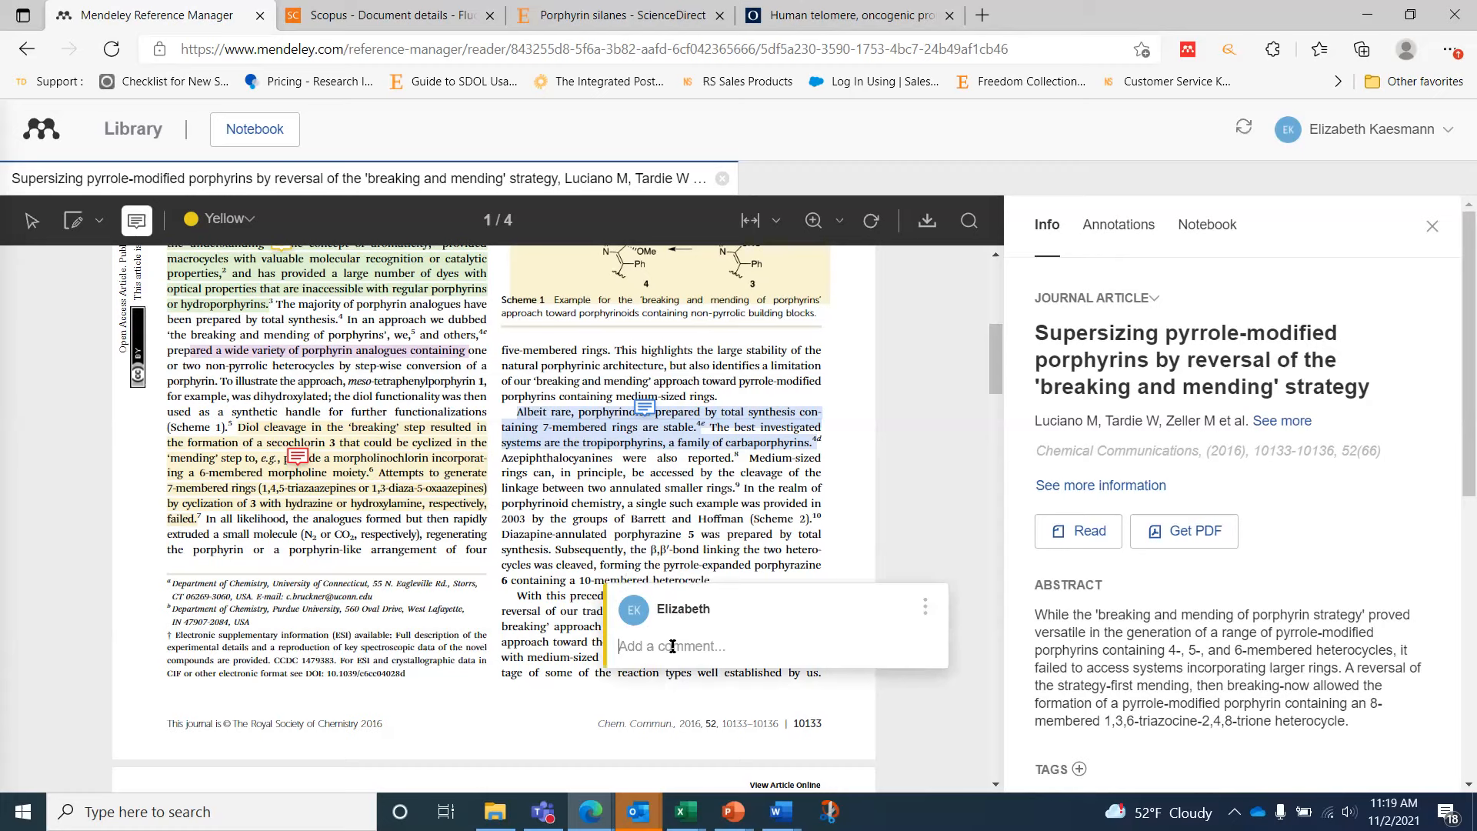
pyautogui.write('RPI note')
pyautogui.press('Return')
pyautogui.click(736, 516)
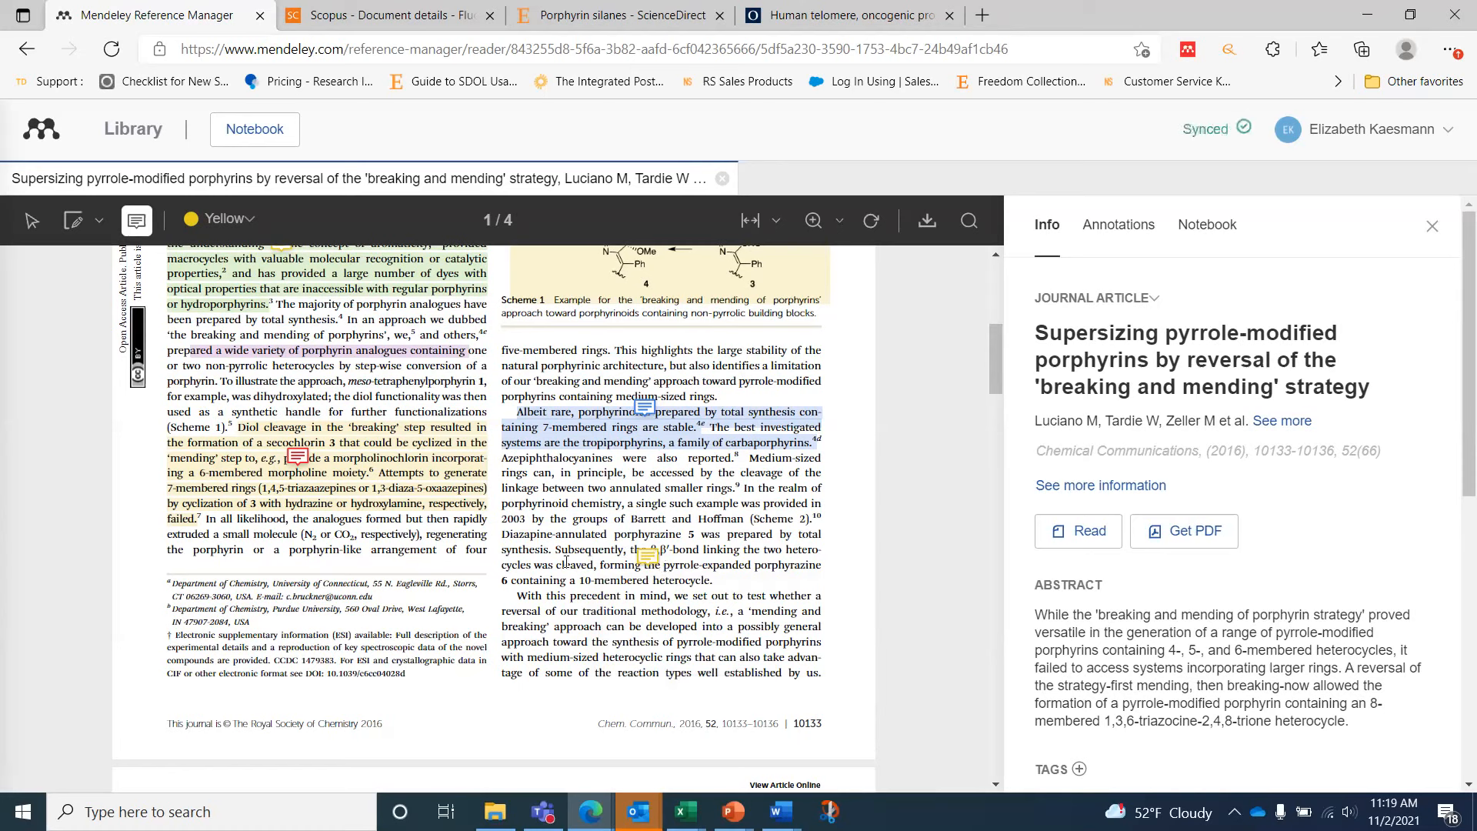
# Step: Delete the yellow "RPI note" sticky note beside the "Subsequently" sentence on page 1
pyautogui.click(651, 556)
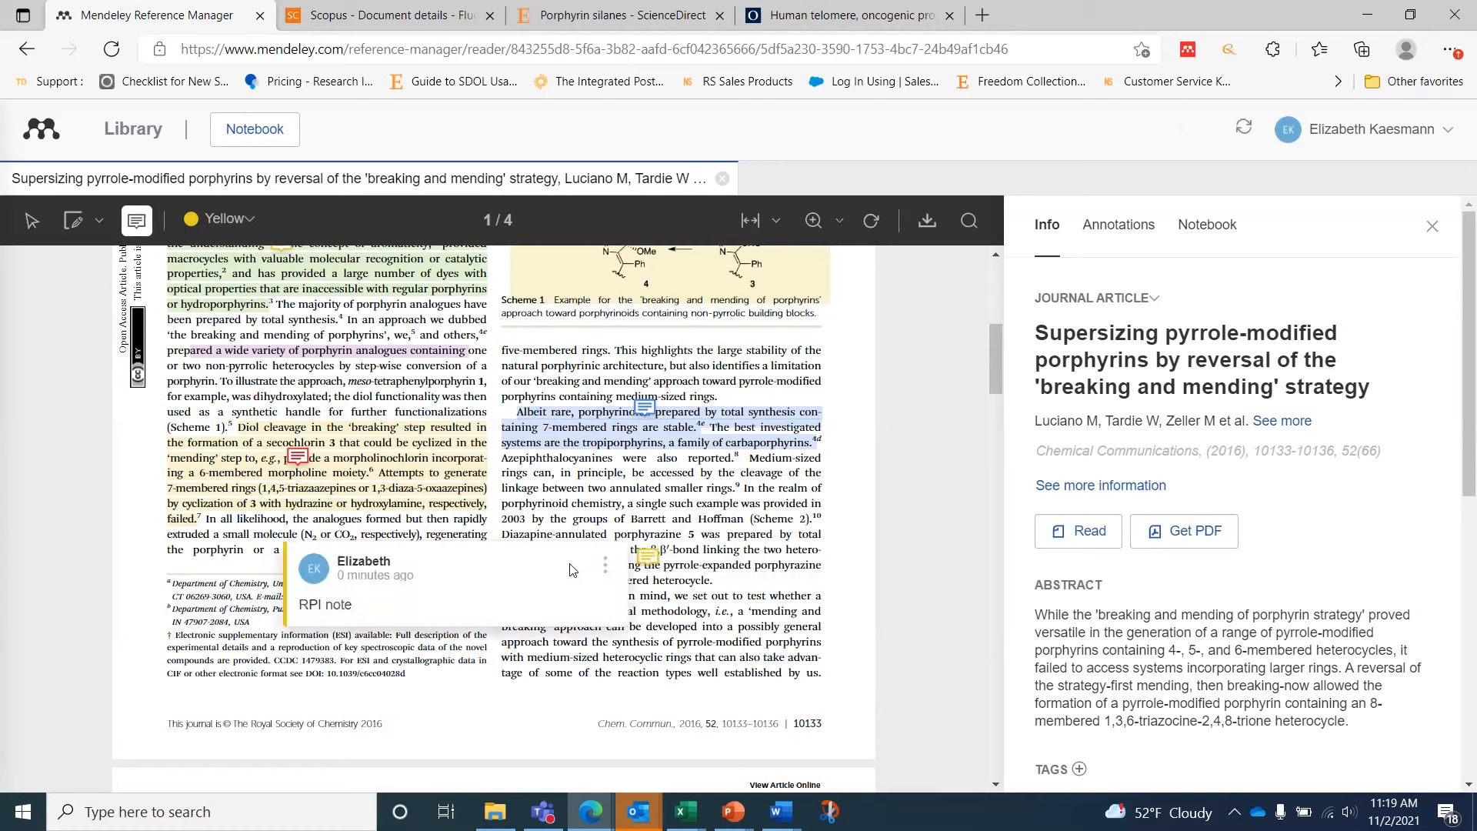
pyautogui.click(608, 566)
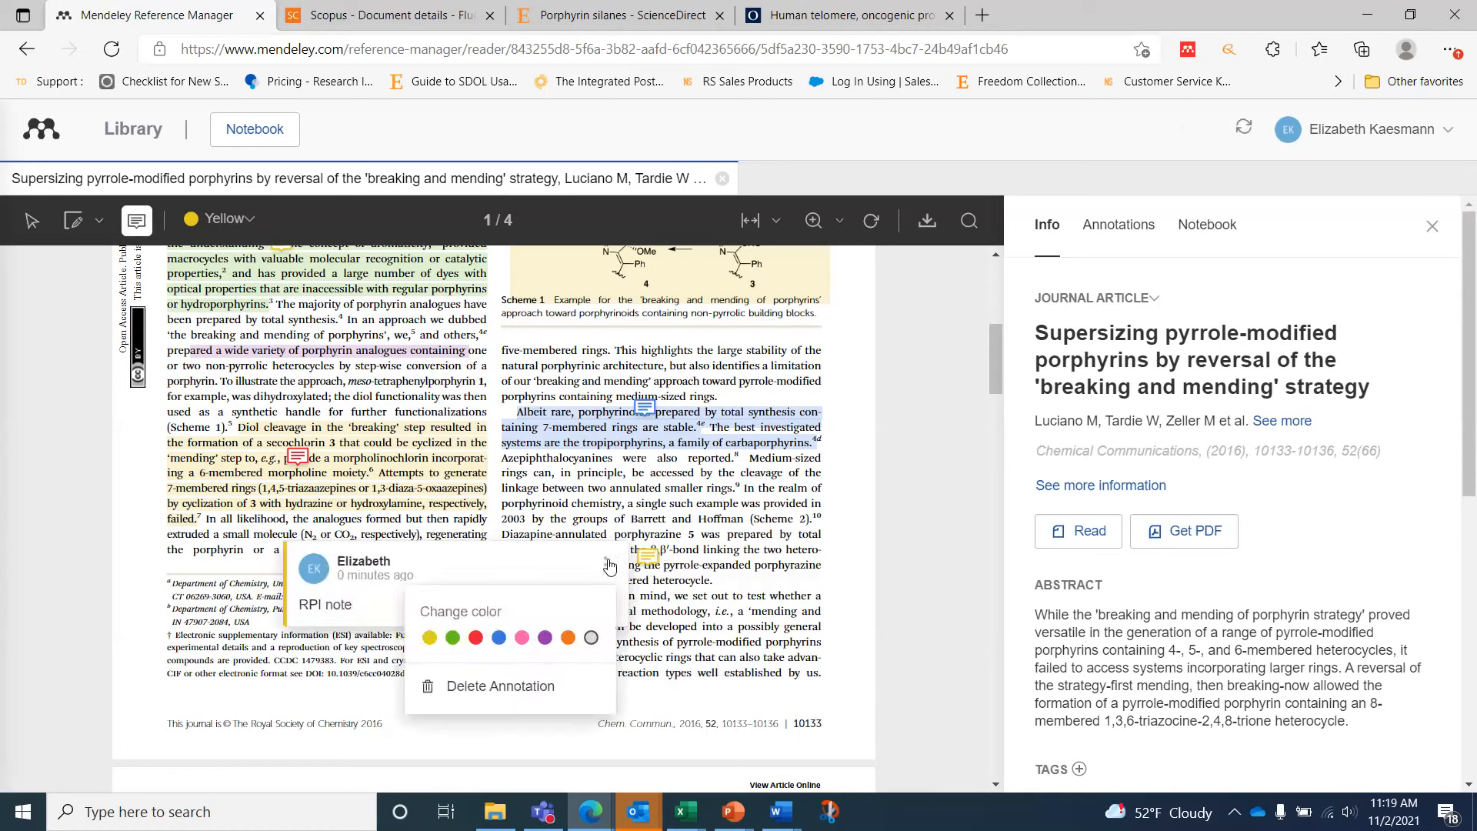
pyautogui.click(548, 687)
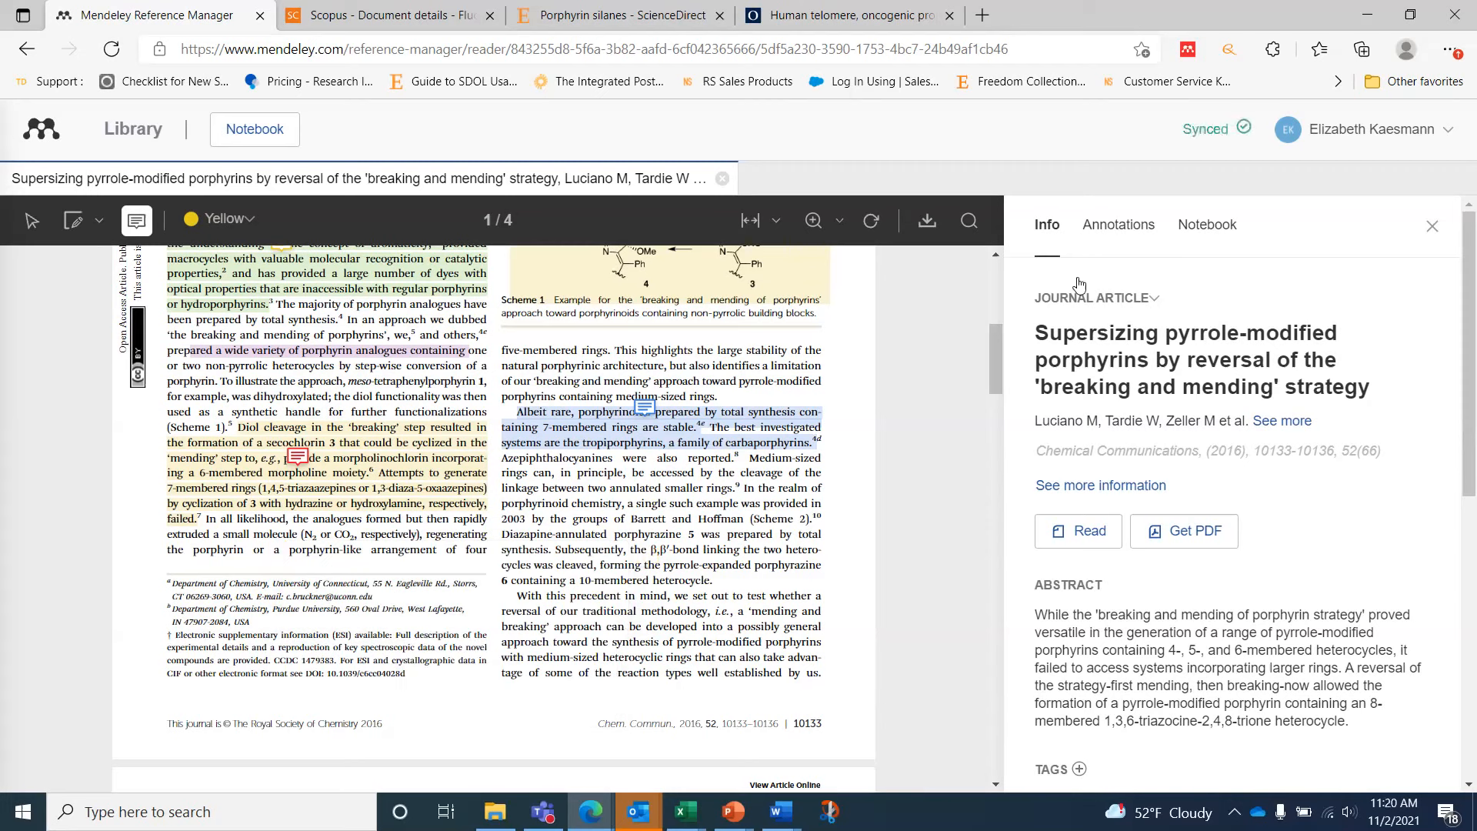
# Step: Review the article's annotation comments, jumping to the "Also Important" comment and the first "Quote" comment in the PDF
pyautogui.scroll(5, 605, 475)
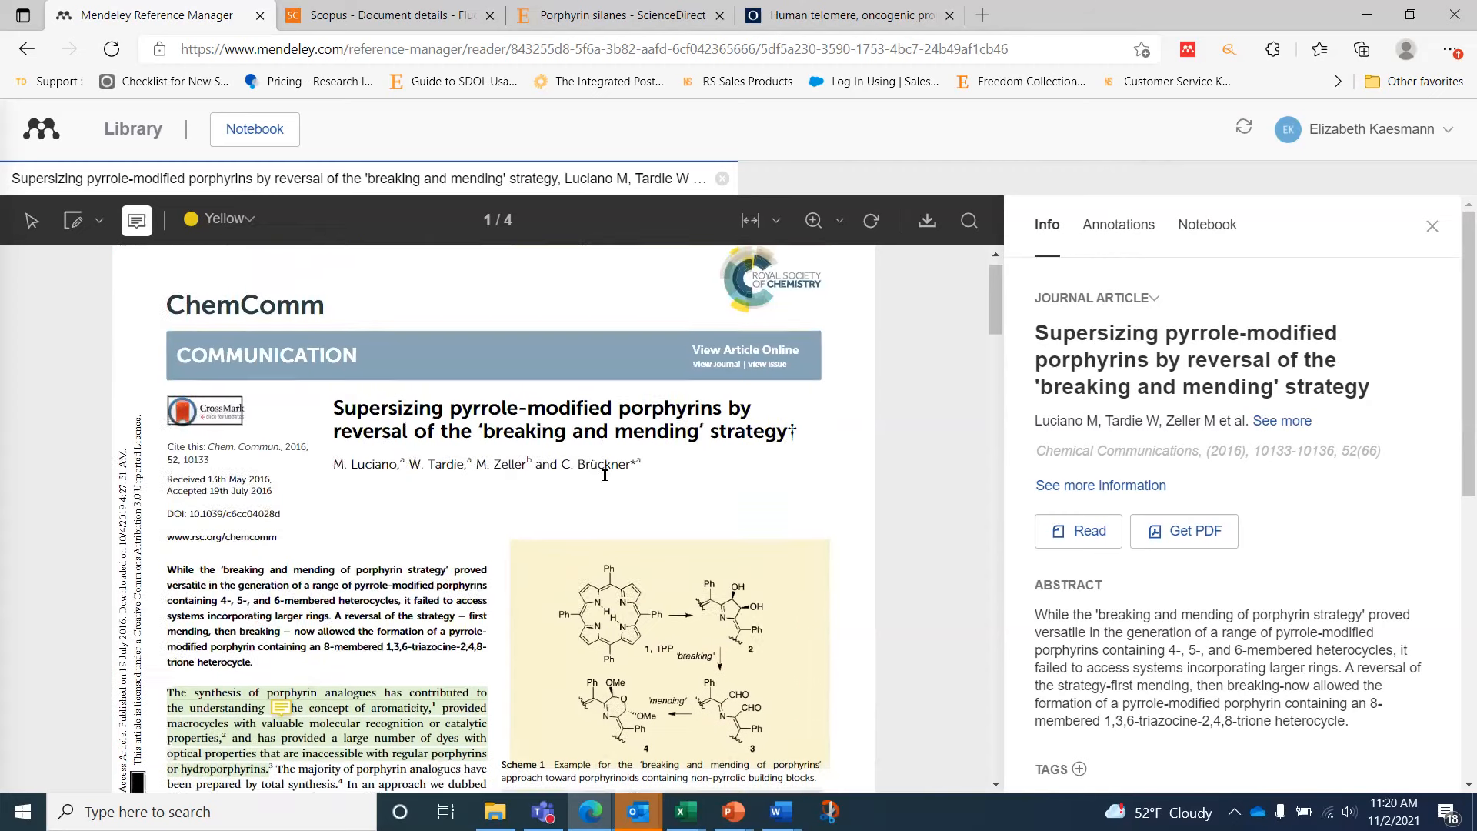
pyautogui.scroll(-3, 605, 475)
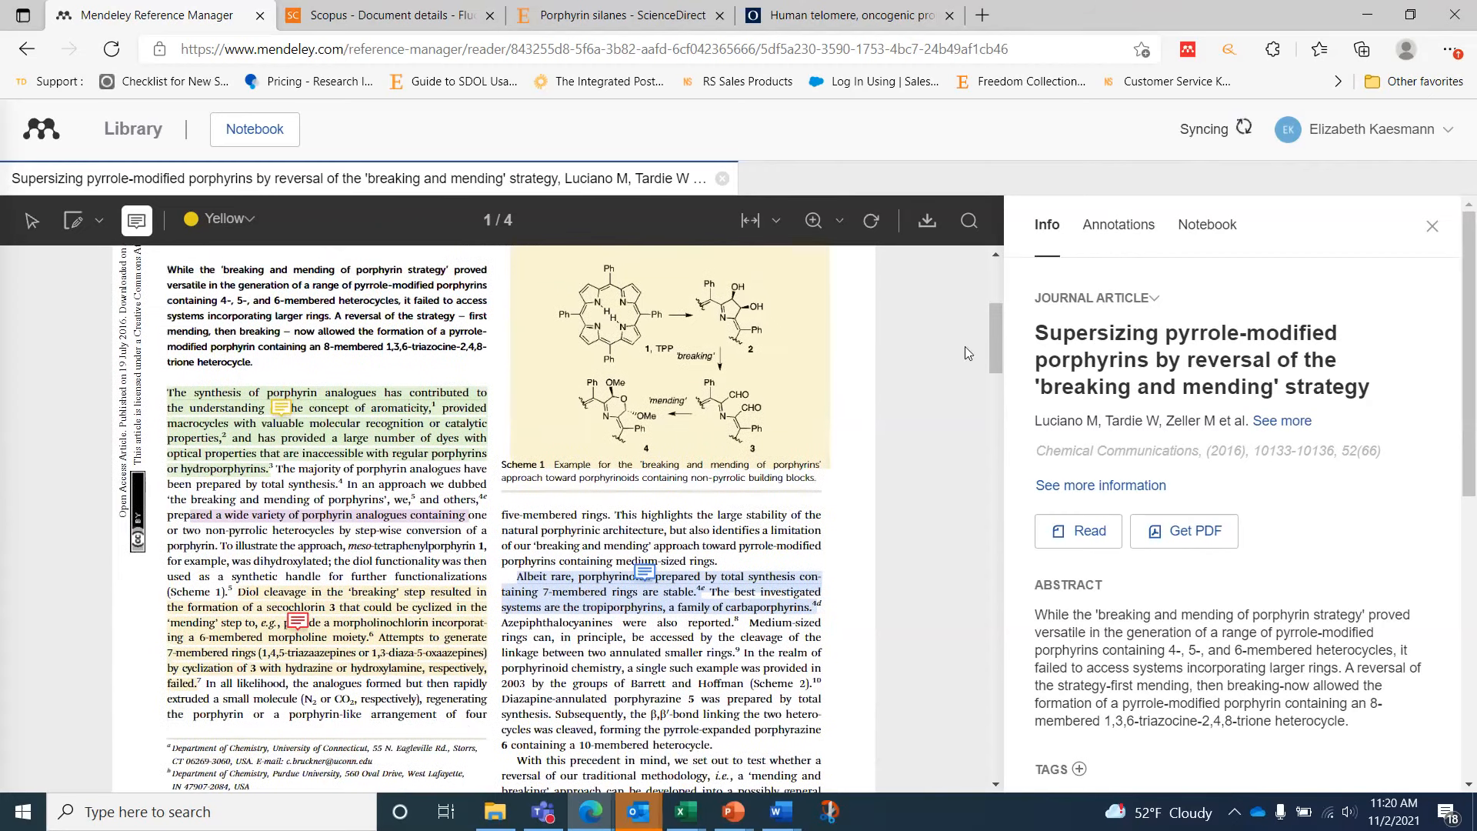
pyautogui.click(1108, 231)
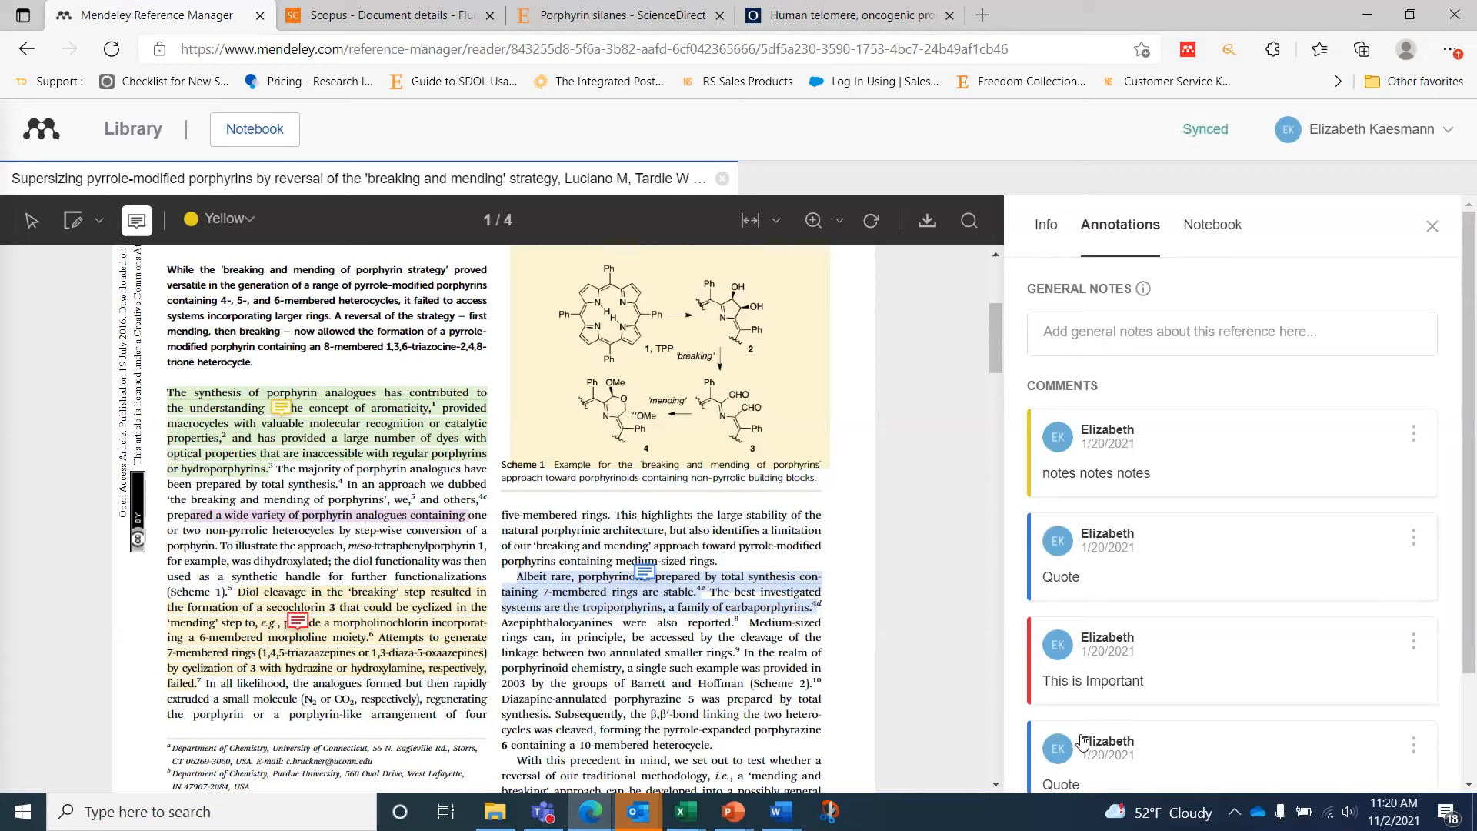
pyautogui.scroll(-2, 1098, 681)
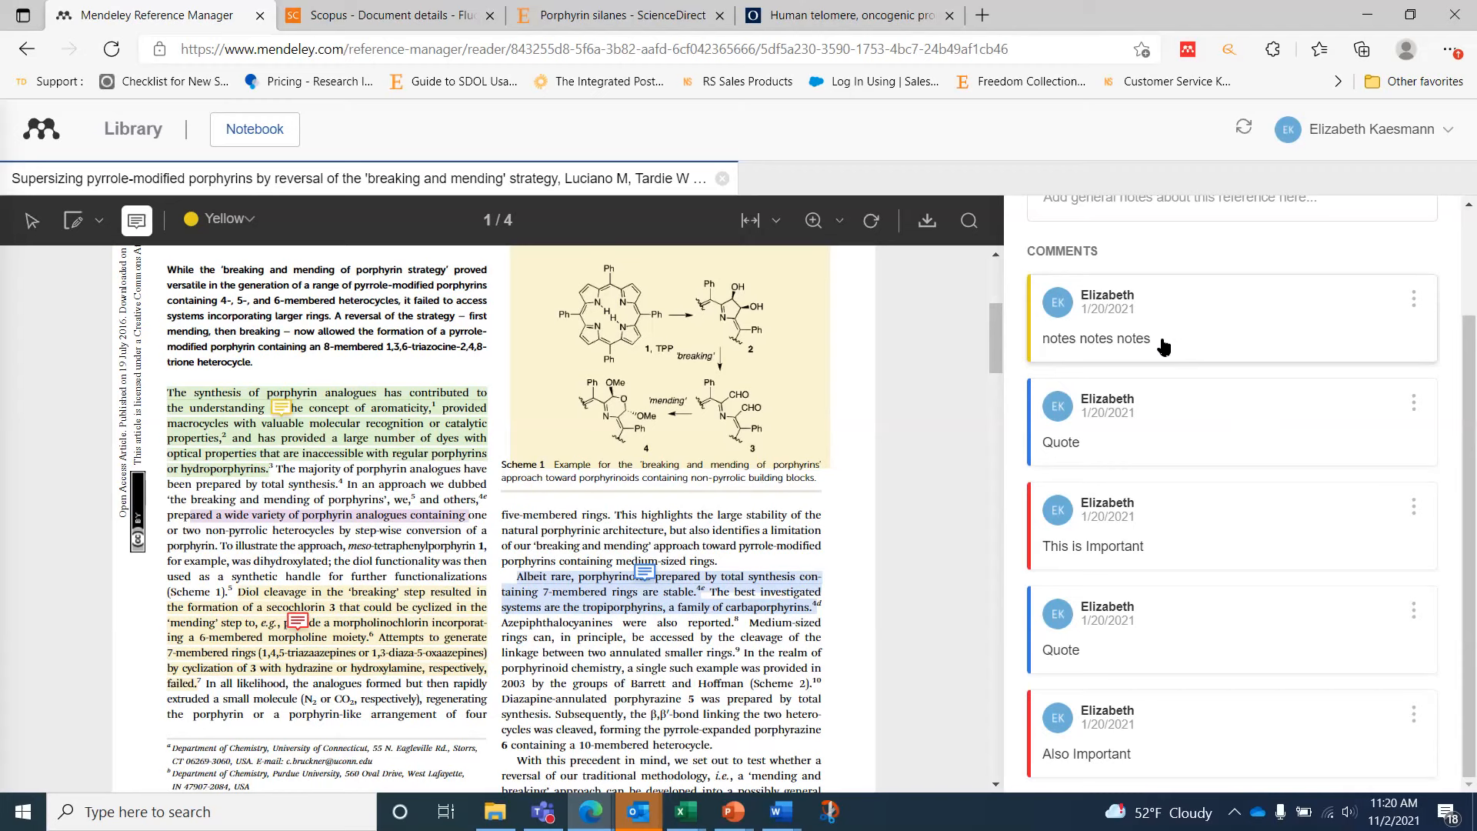
pyautogui.click(1111, 733)
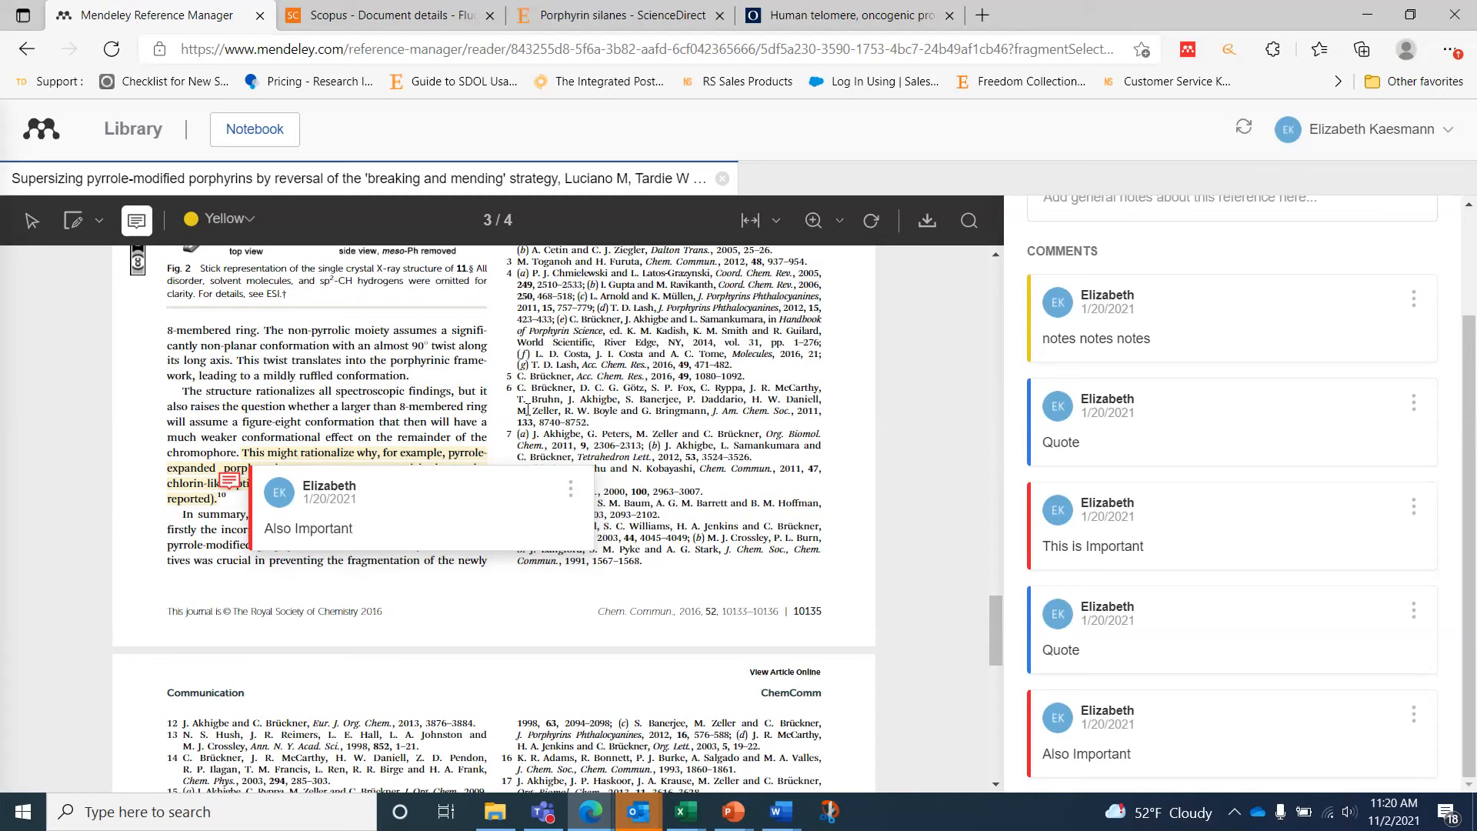
pyautogui.click(1124, 460)
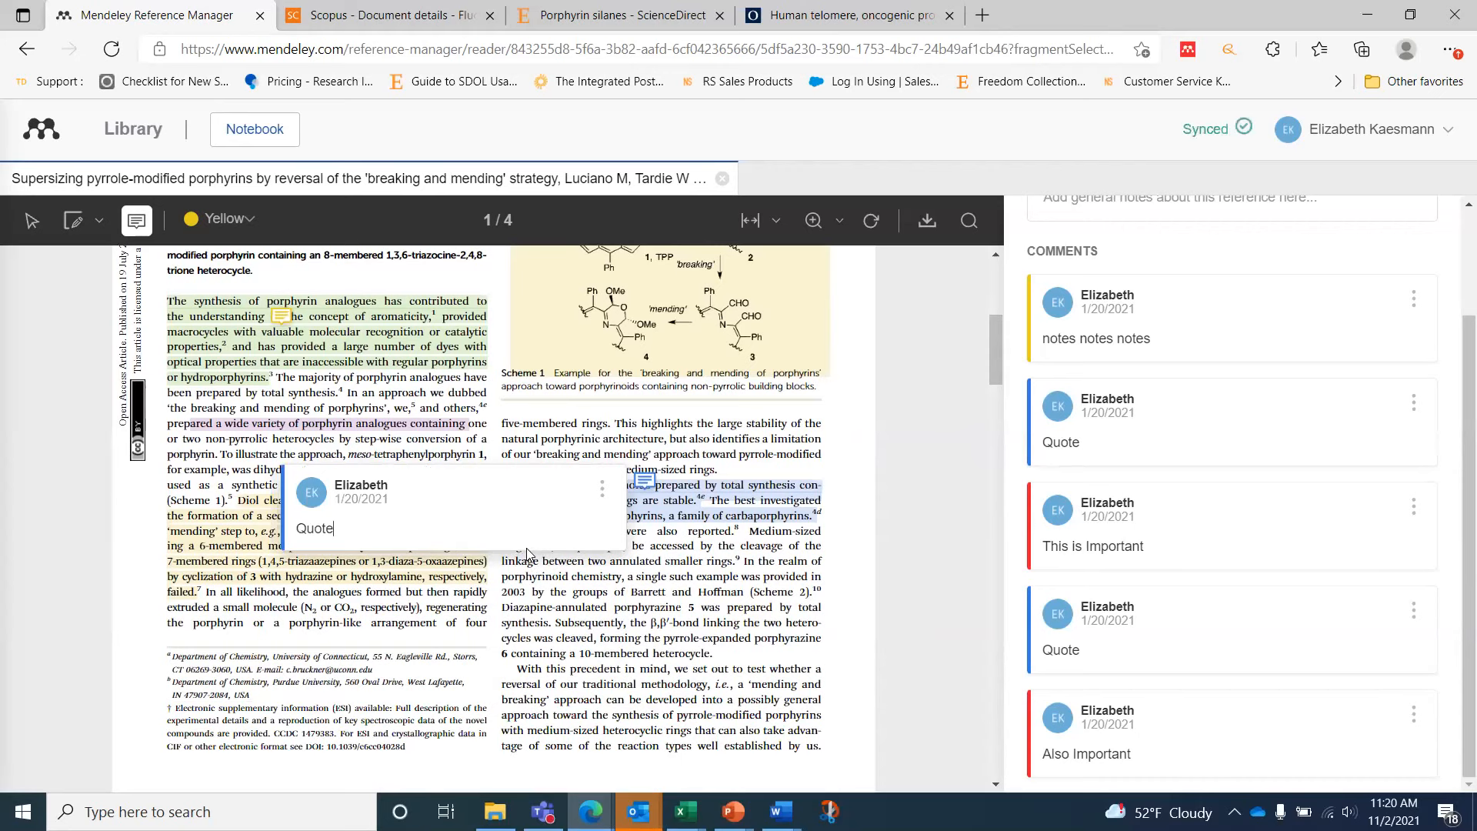
pyautogui.click(614, 590)
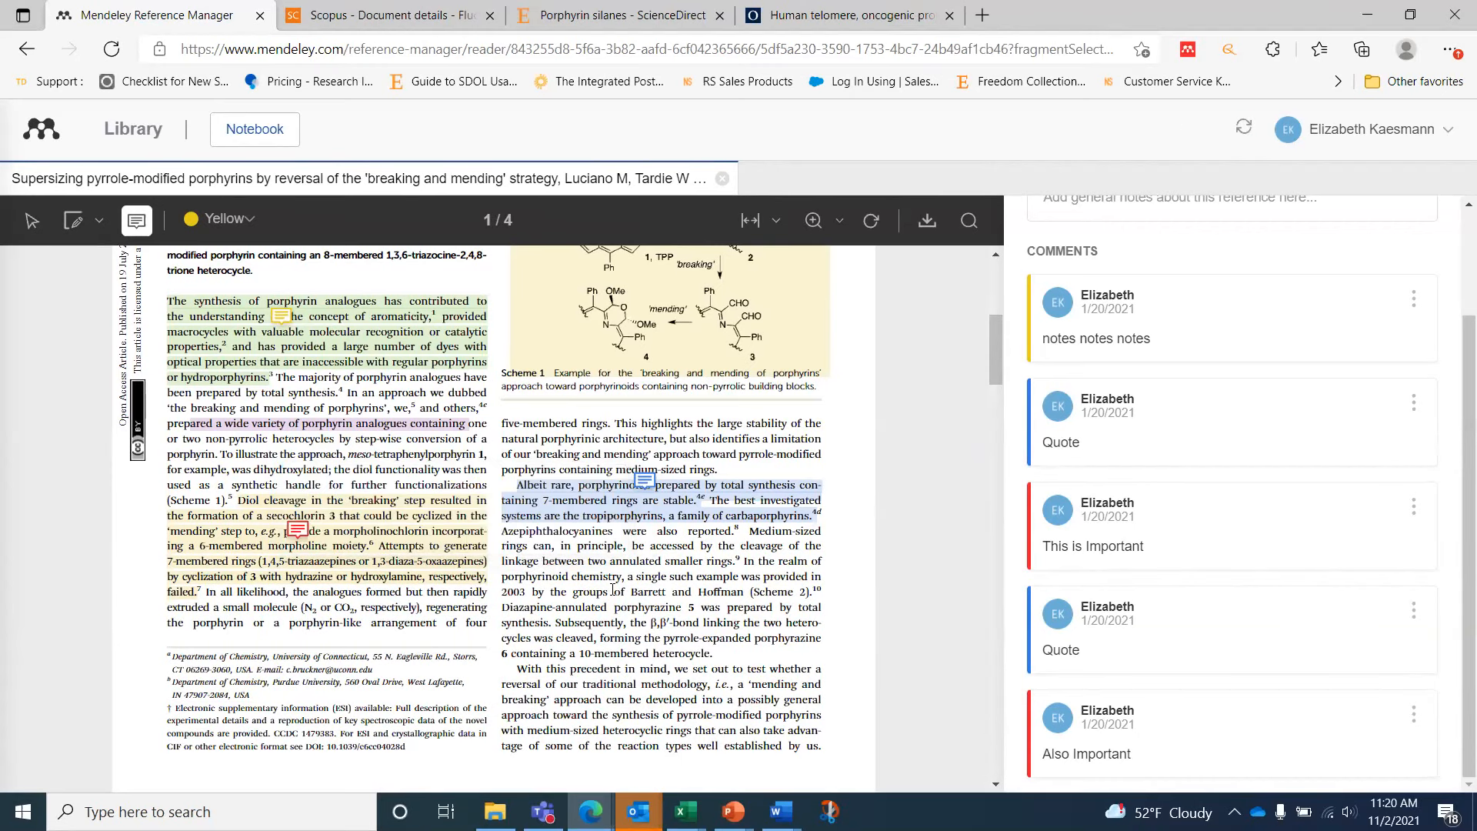
pyautogui.scroll(5, 613, 590)
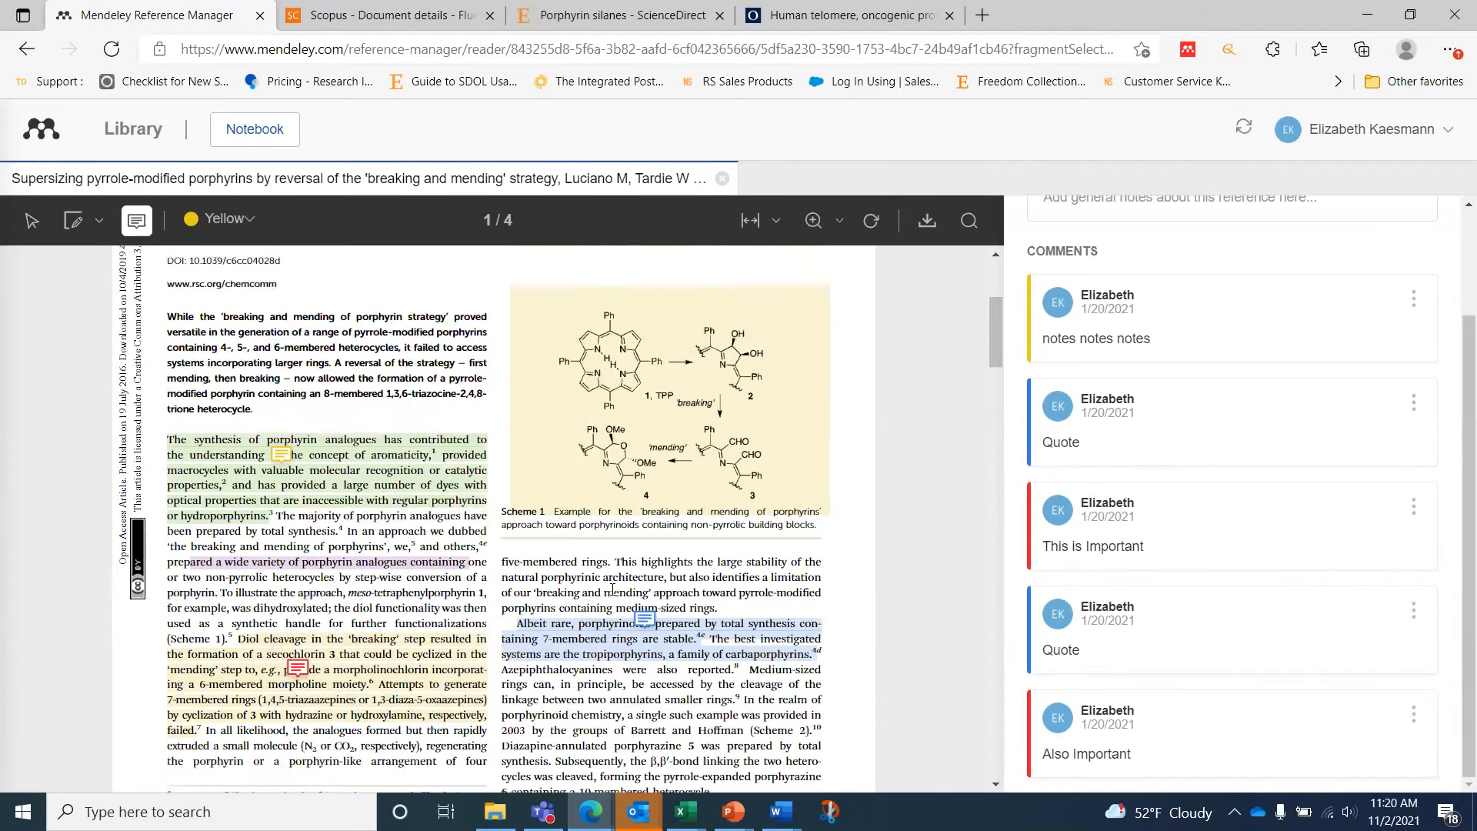
pyautogui.scroll(2, 1147, 430)
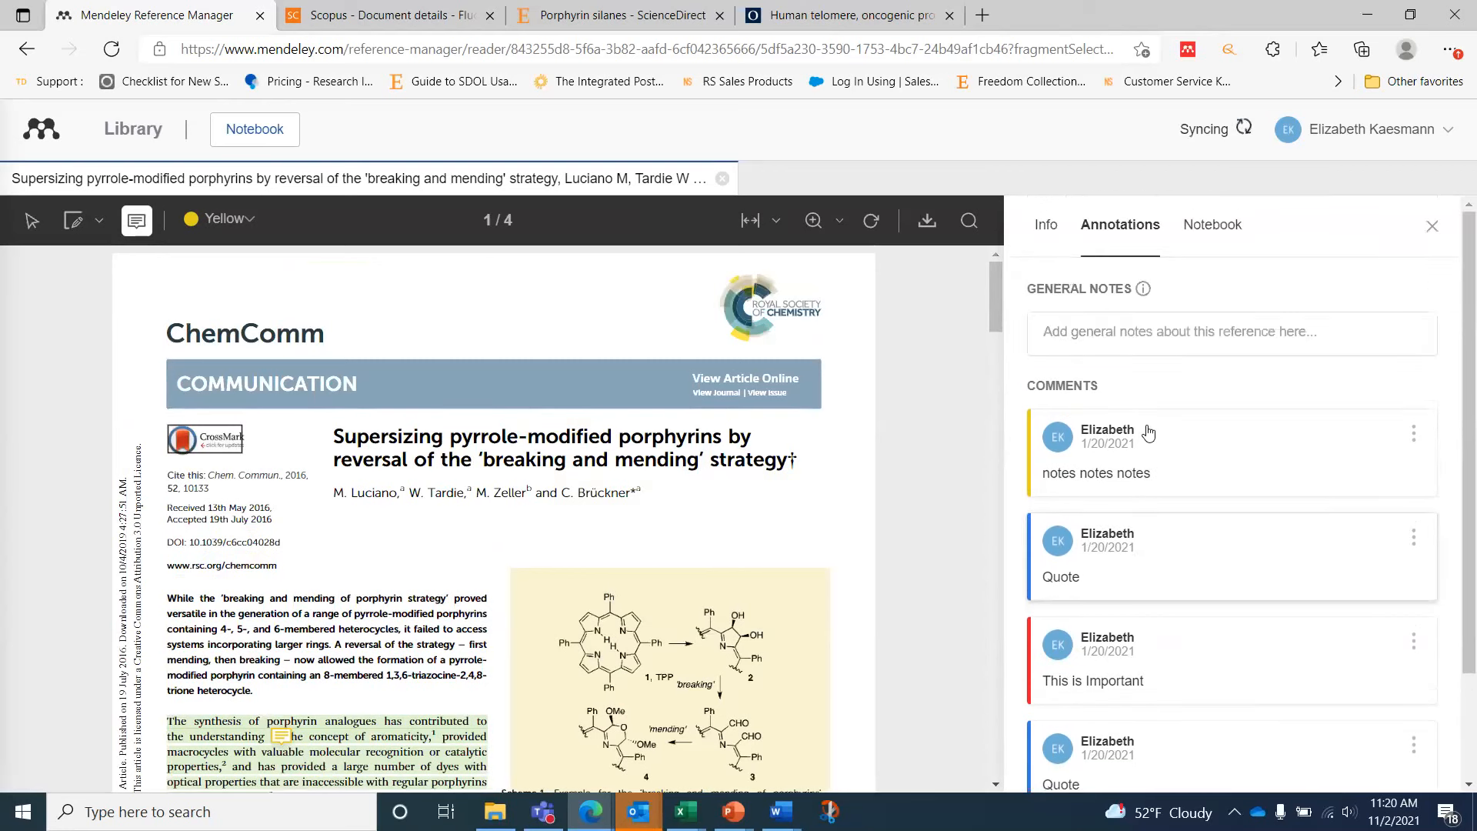
# Step: Open the article's notebook page beside the PDF and read through its saved quotes and notes
pyautogui.doubleClick(1218, 244)
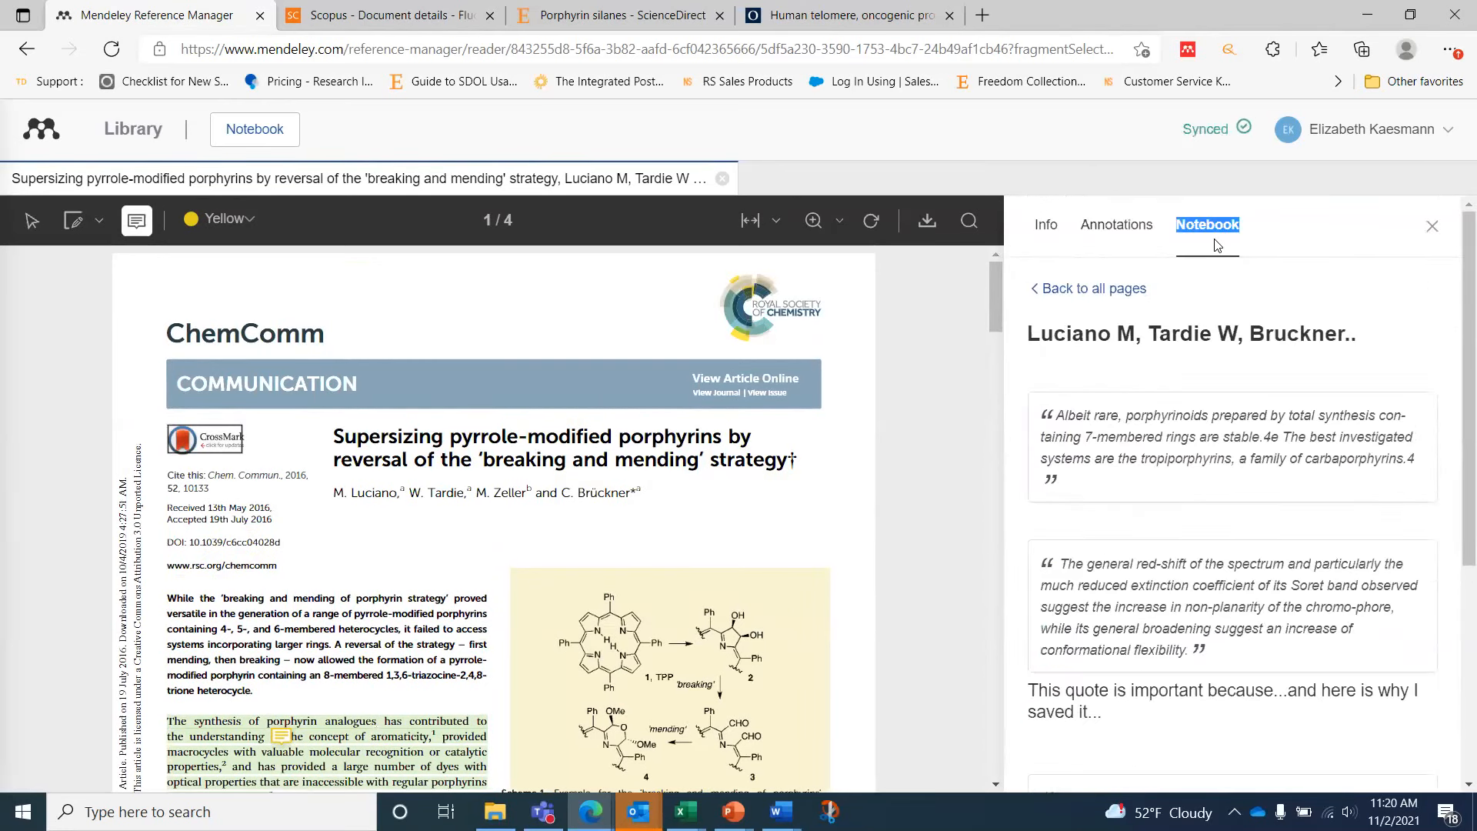
pyautogui.scroll(-3, 1202, 507)
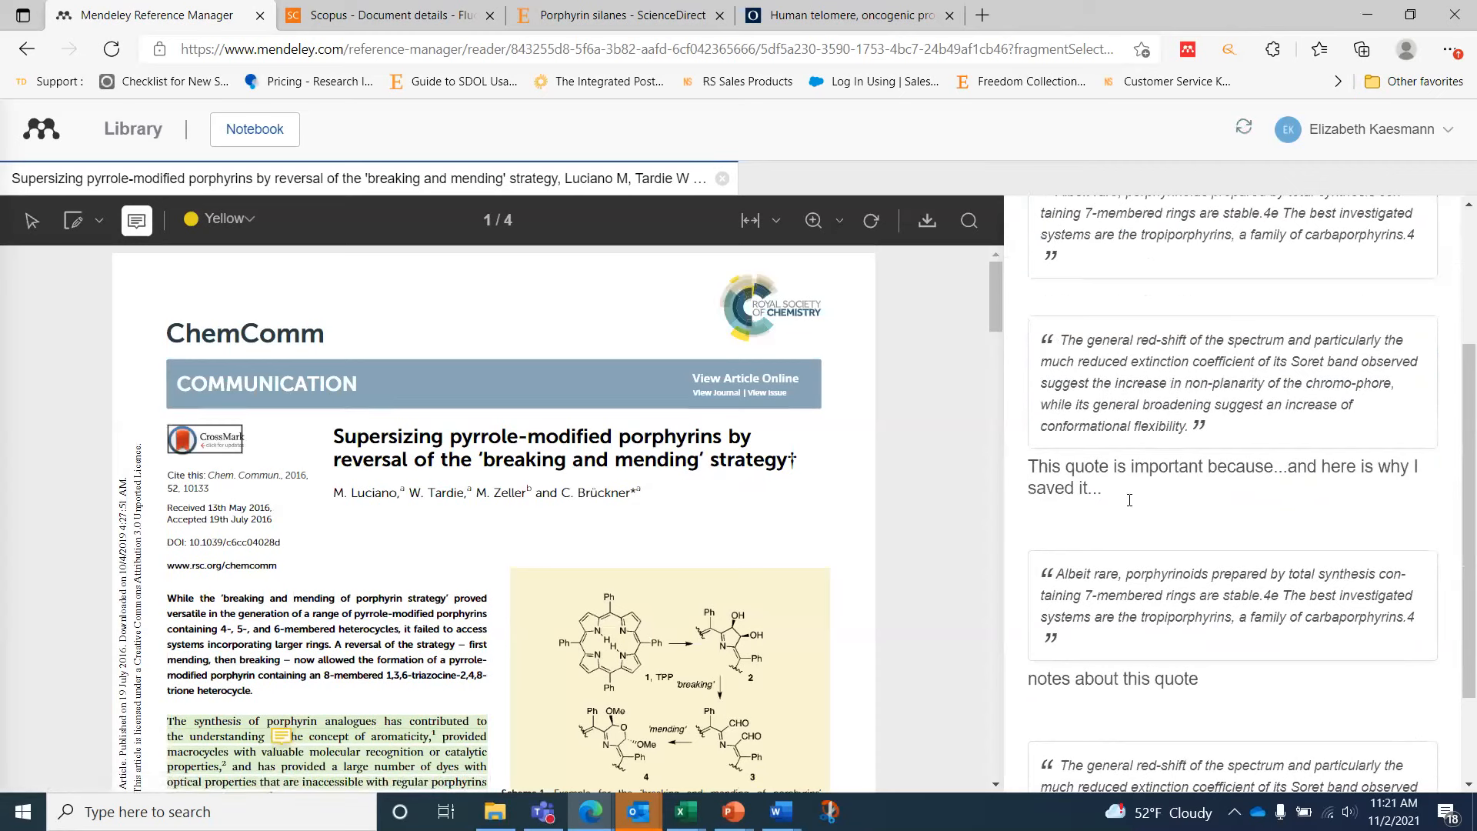
pyautogui.scroll(1, 1129, 500)
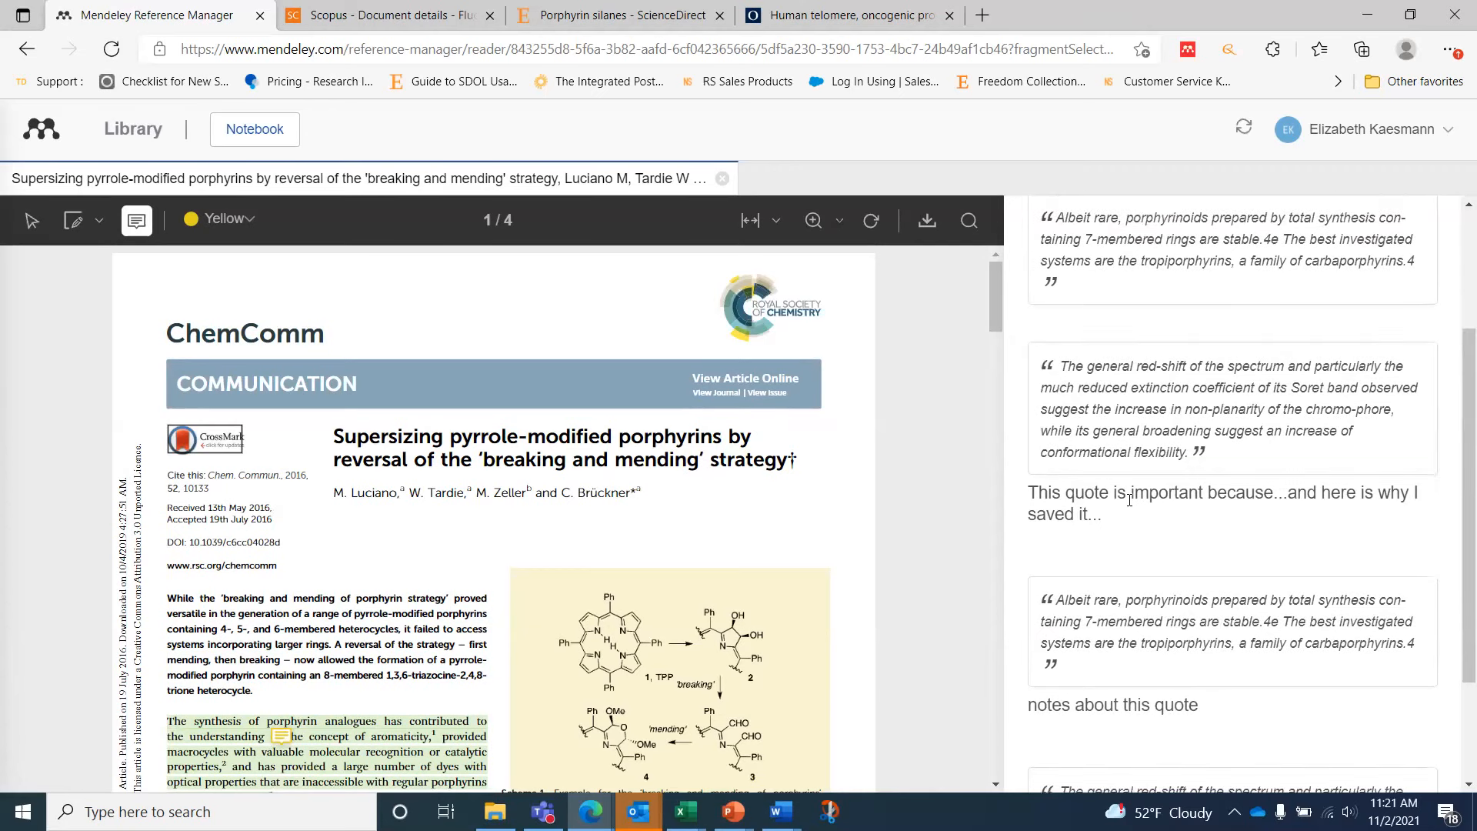
pyautogui.scroll(3, 1130, 500)
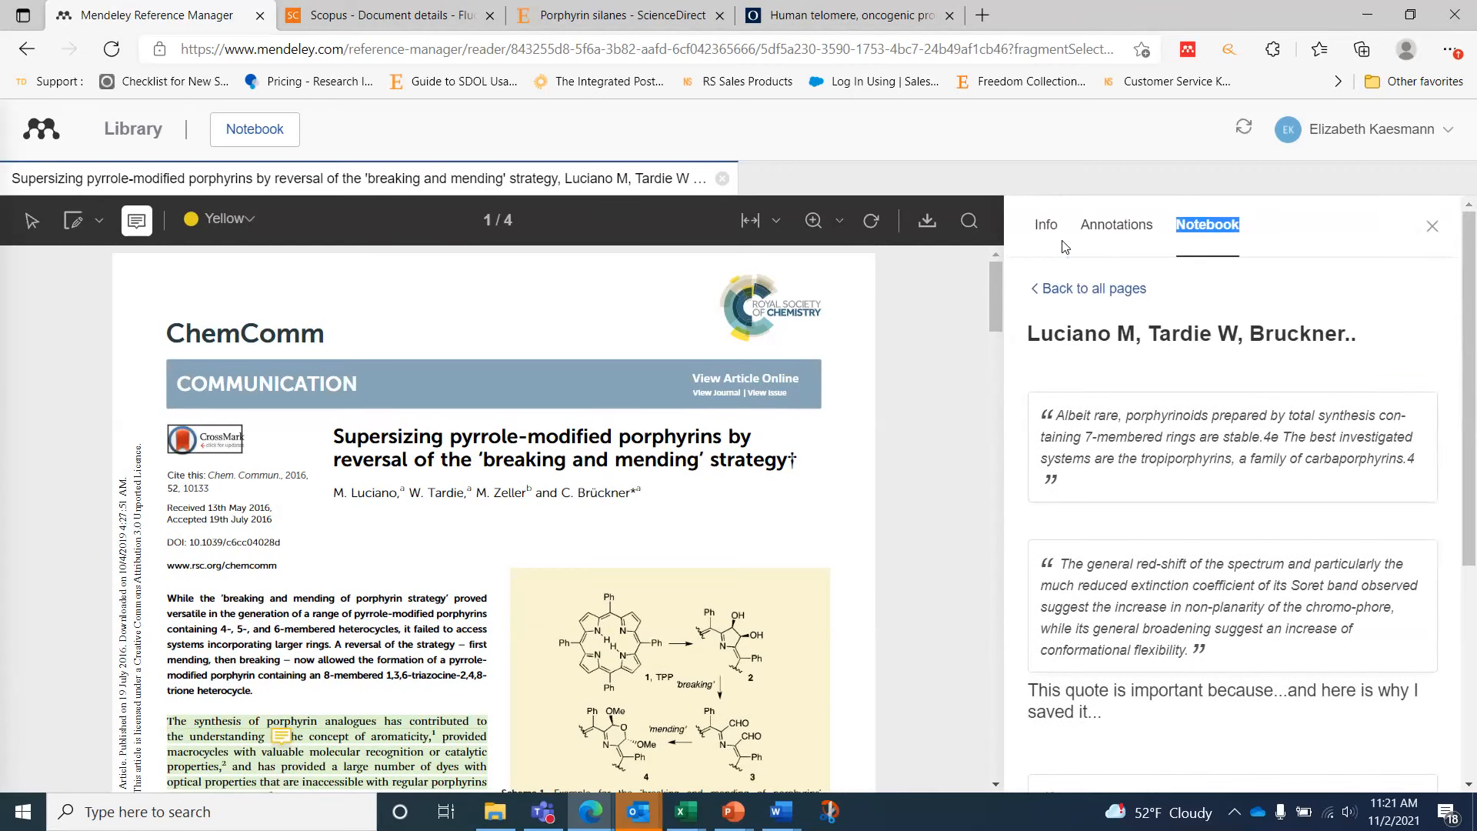
# Step: Add a new notebook page titled "RPI" with the text "notes", and close the side panel
pyautogui.click(1088, 289)
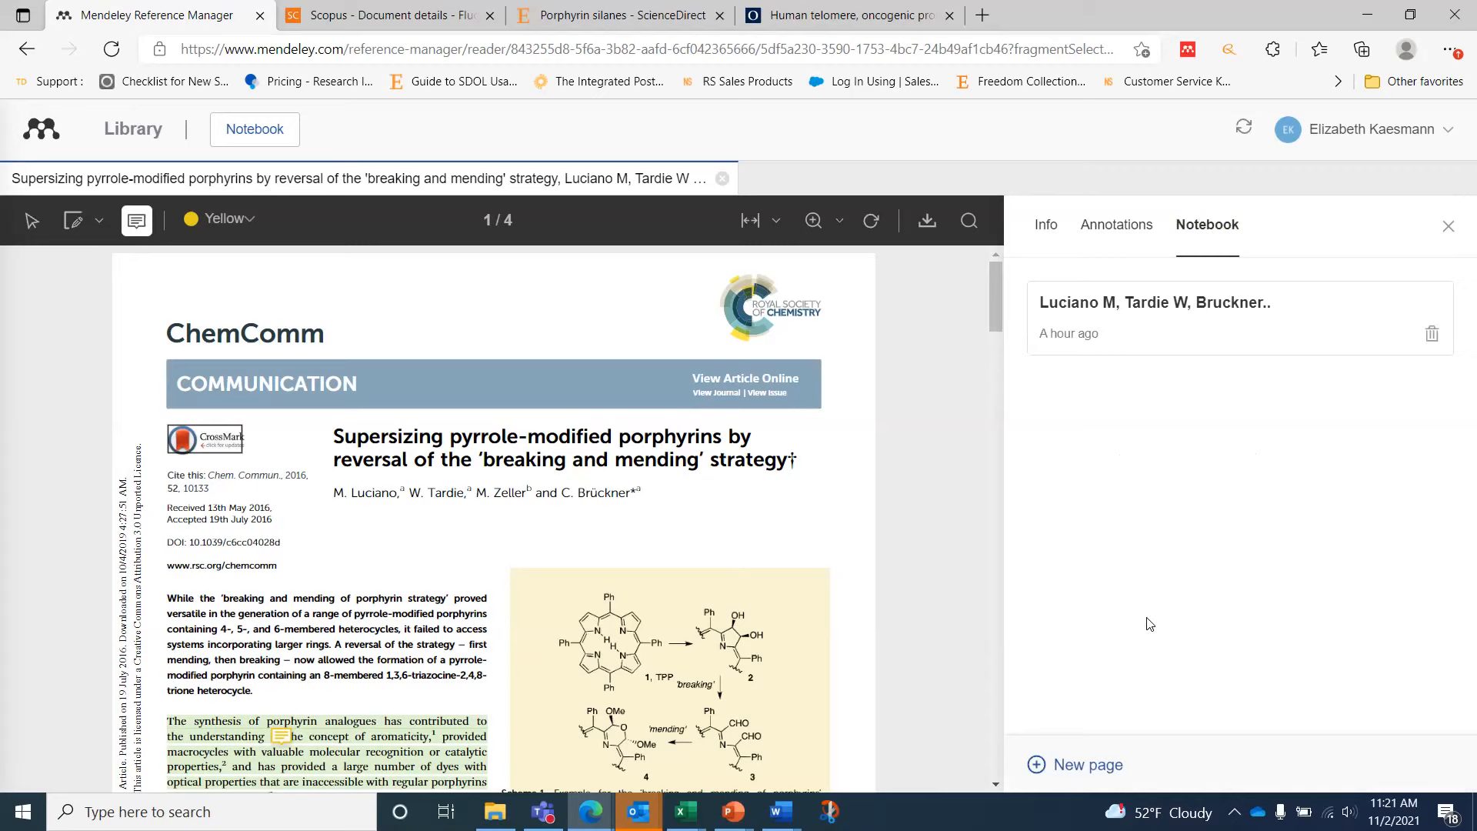
pyautogui.click(1070, 765)
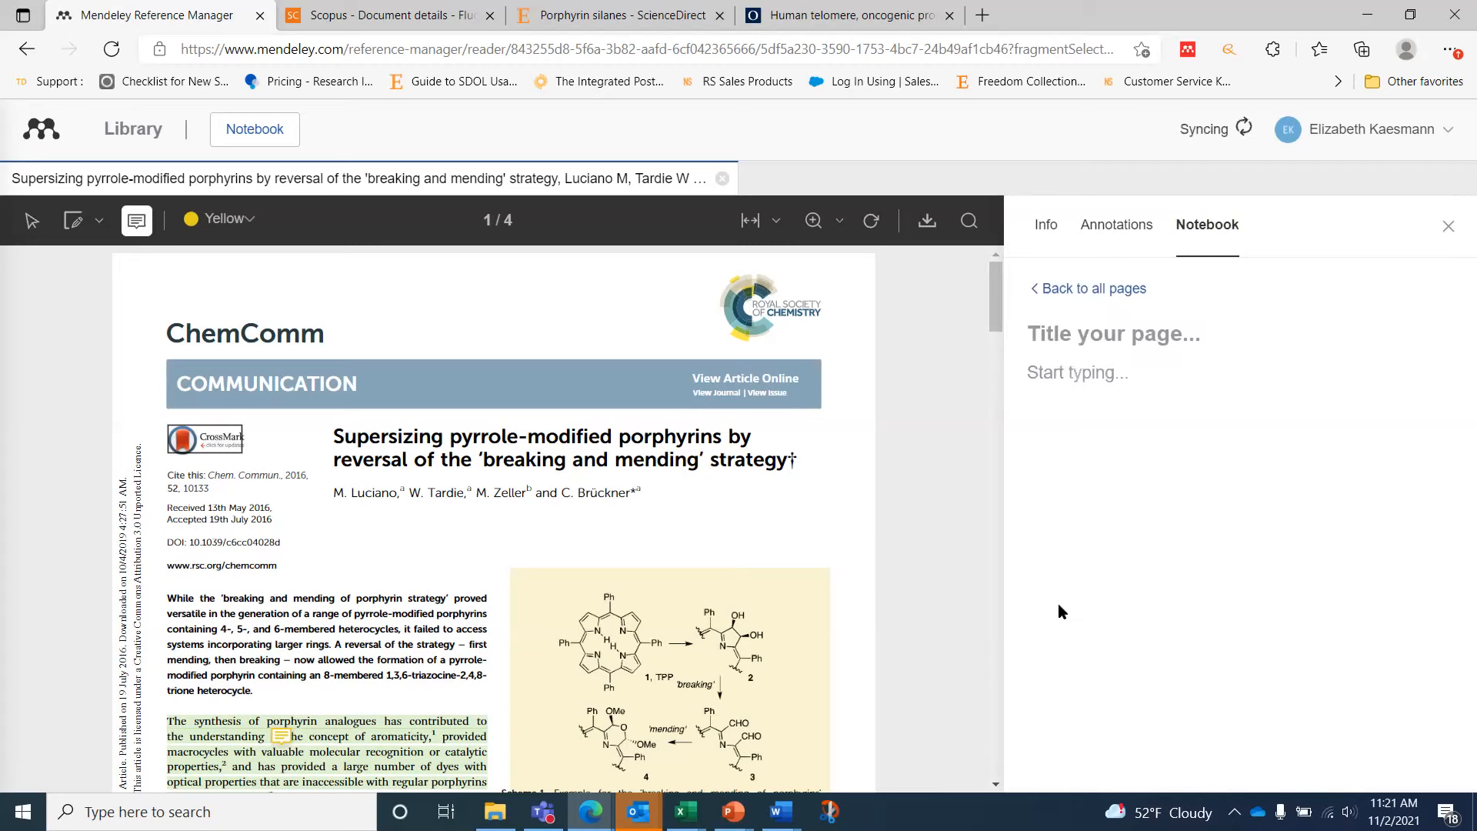
pyautogui.write('RPI ')
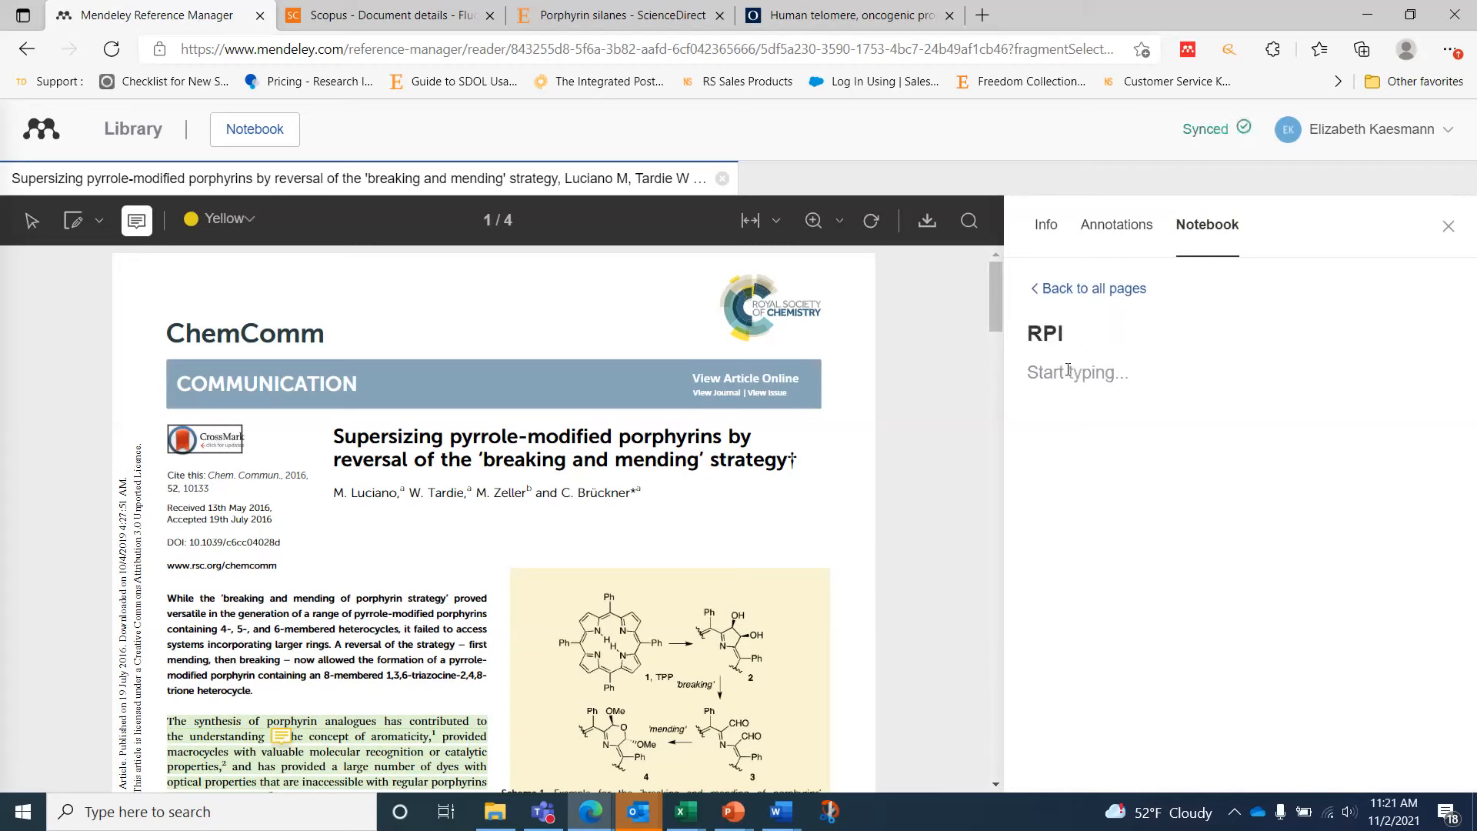
pyautogui.write('notes')
pyautogui.scroll(-8, 741, 414)
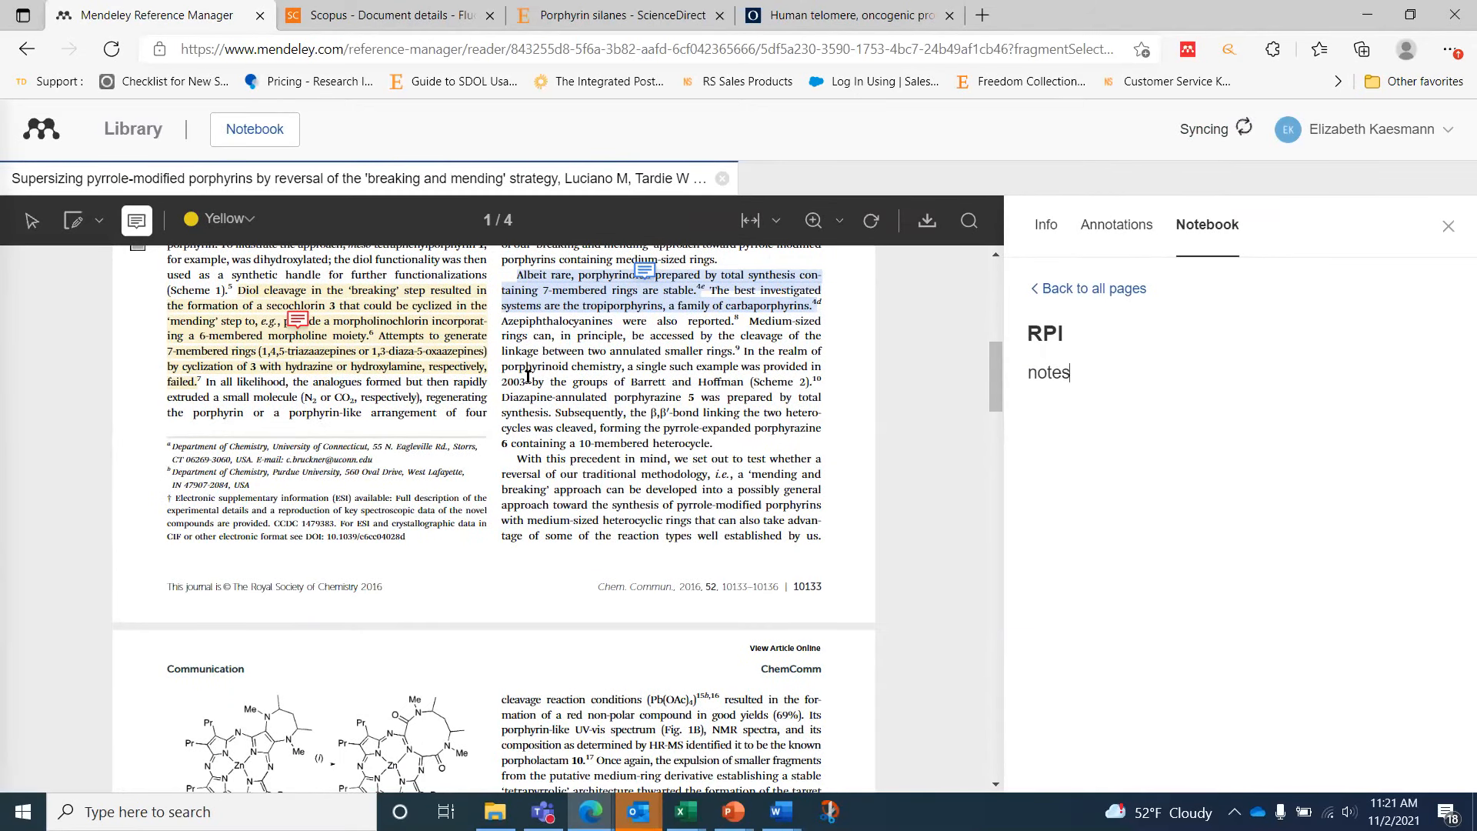
pyautogui.scroll(1, 527, 376)
pyautogui.scroll(5, 527, 376)
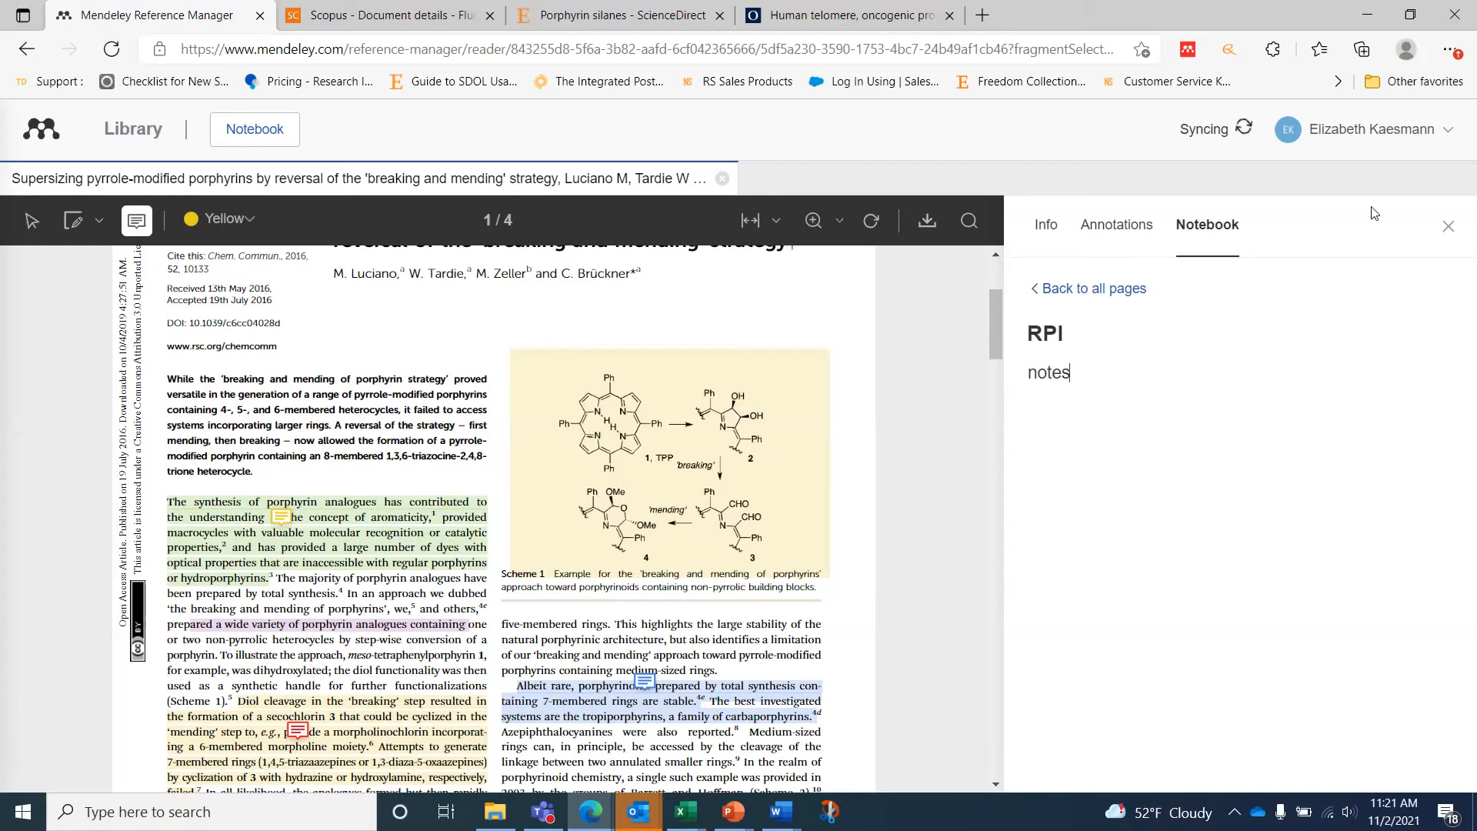
pyautogui.click(1451, 230)
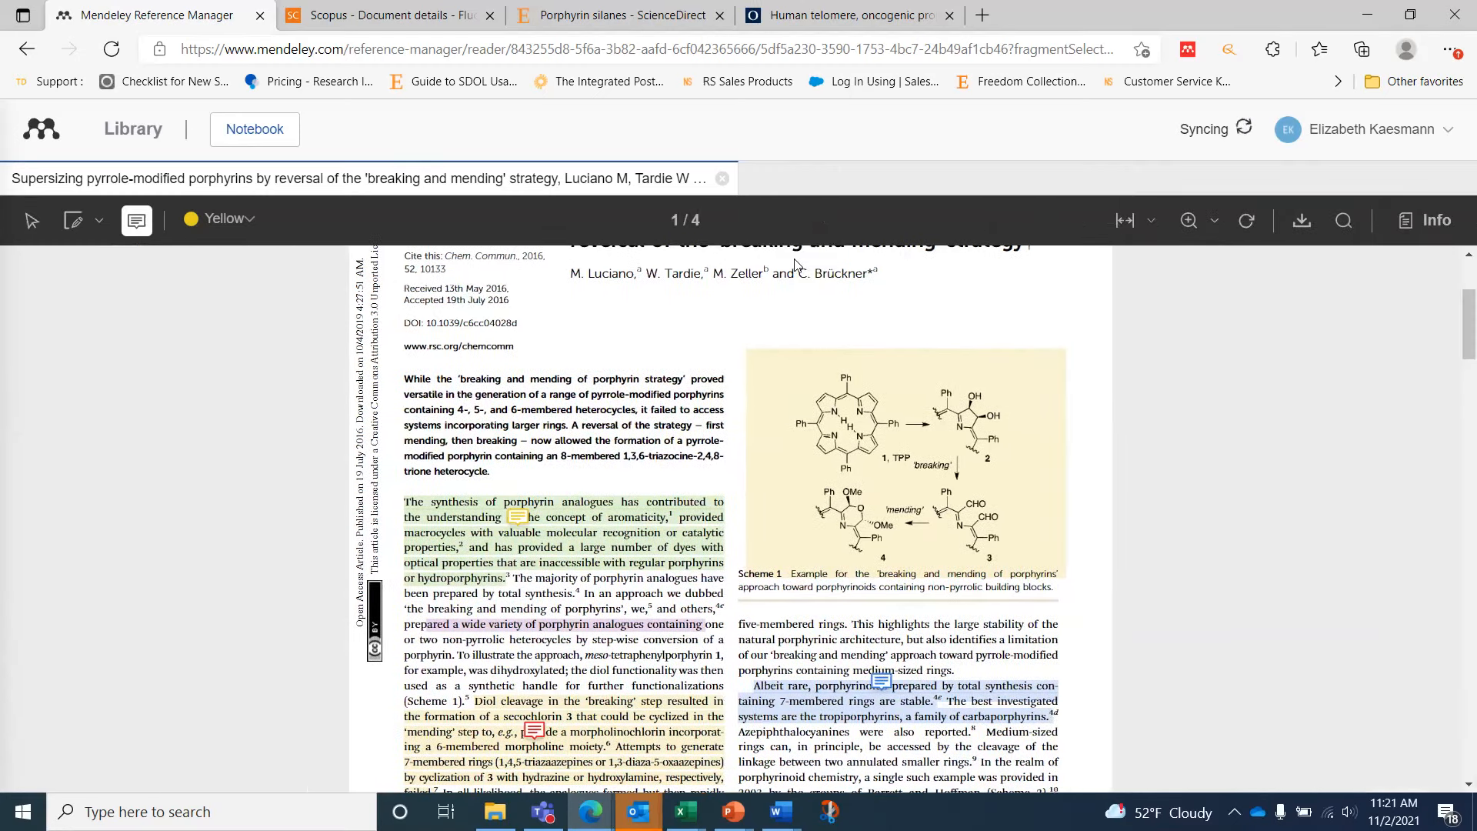
# Step: Return to the library's full reference list, and open and close the details of the 2011 "Multi-energy CT" reference
pyautogui.click(132, 130)
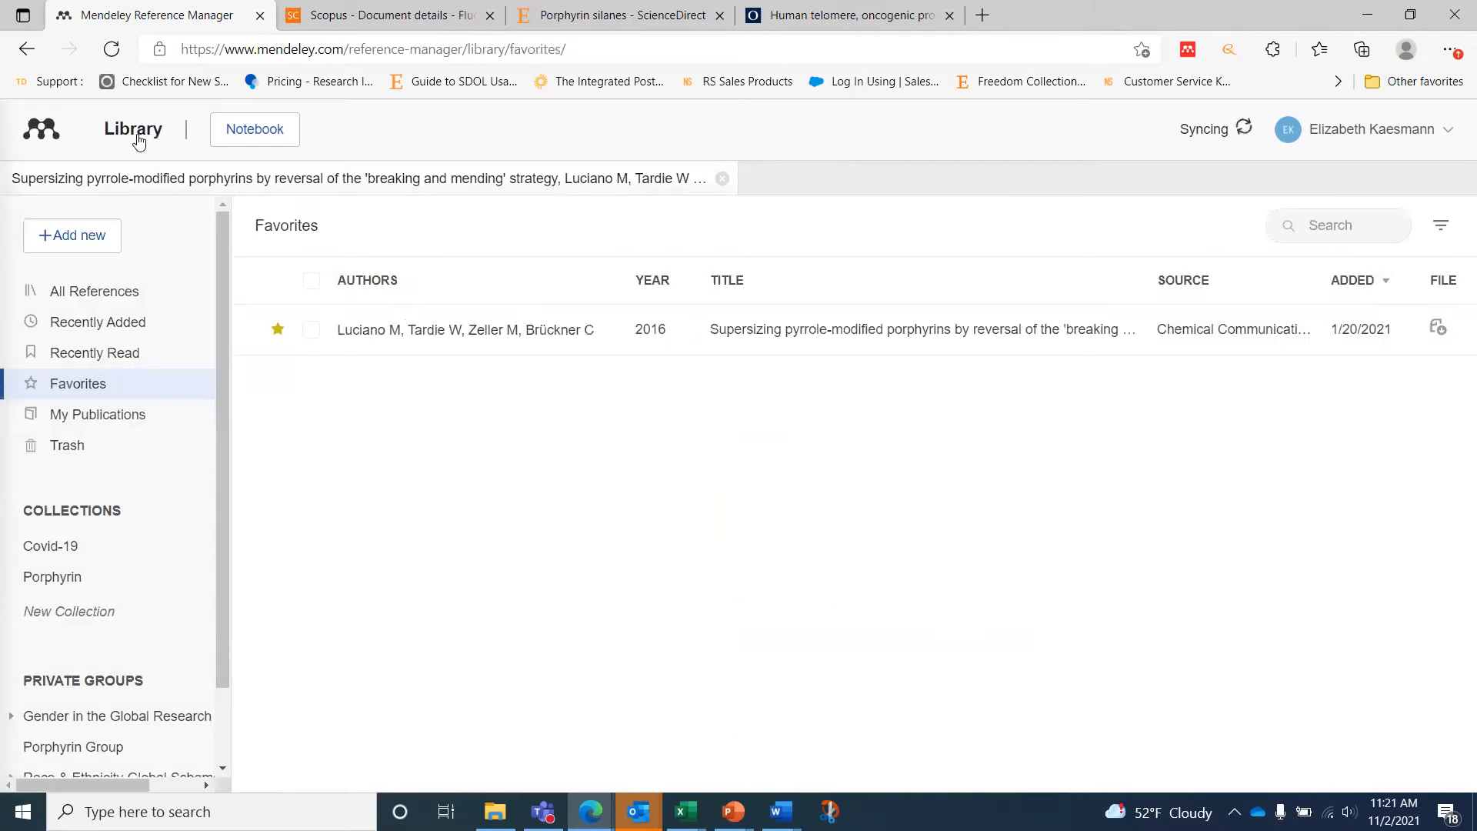
pyautogui.click(80, 296)
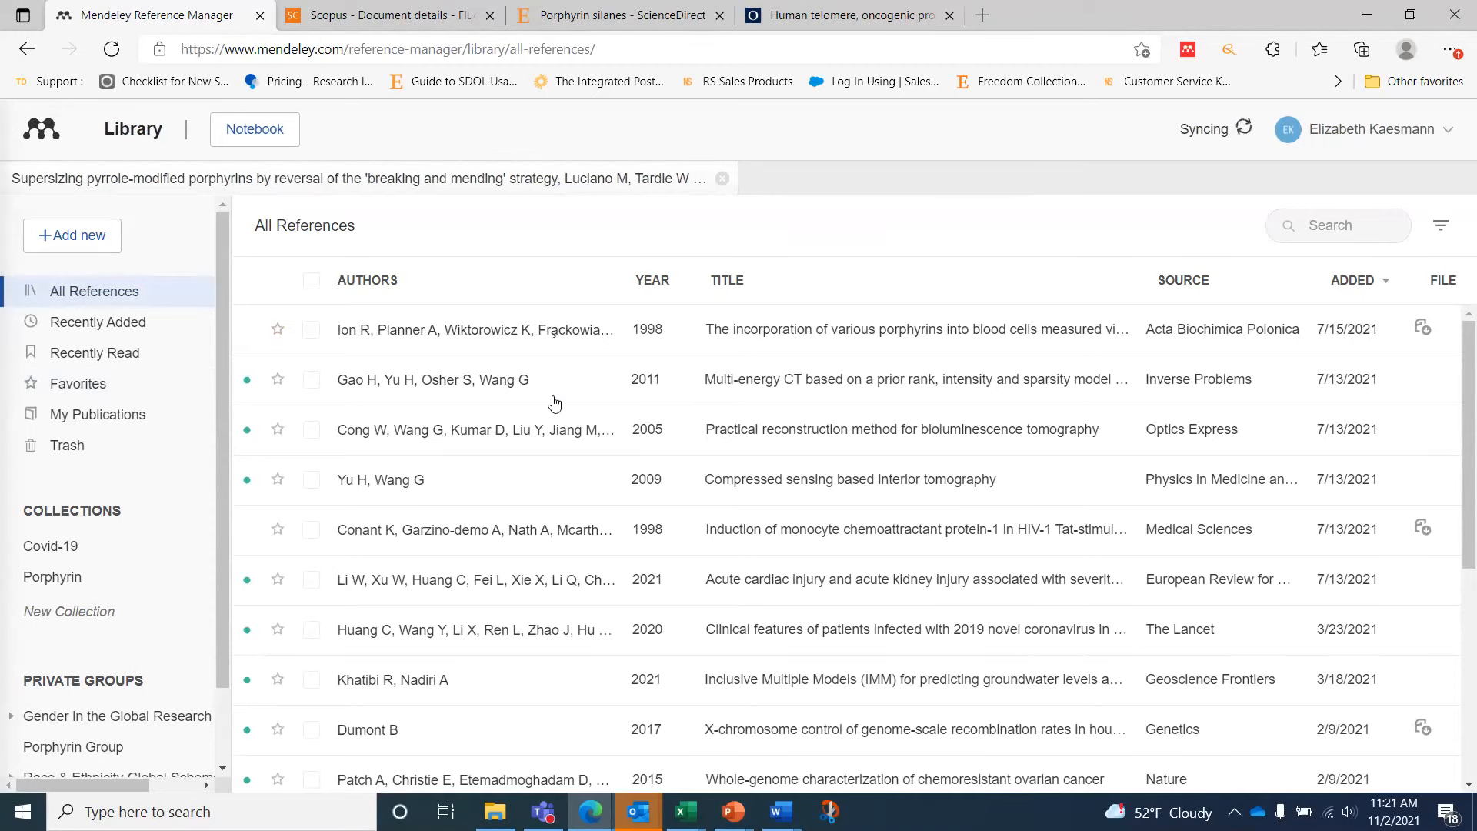
pyautogui.click(554, 401)
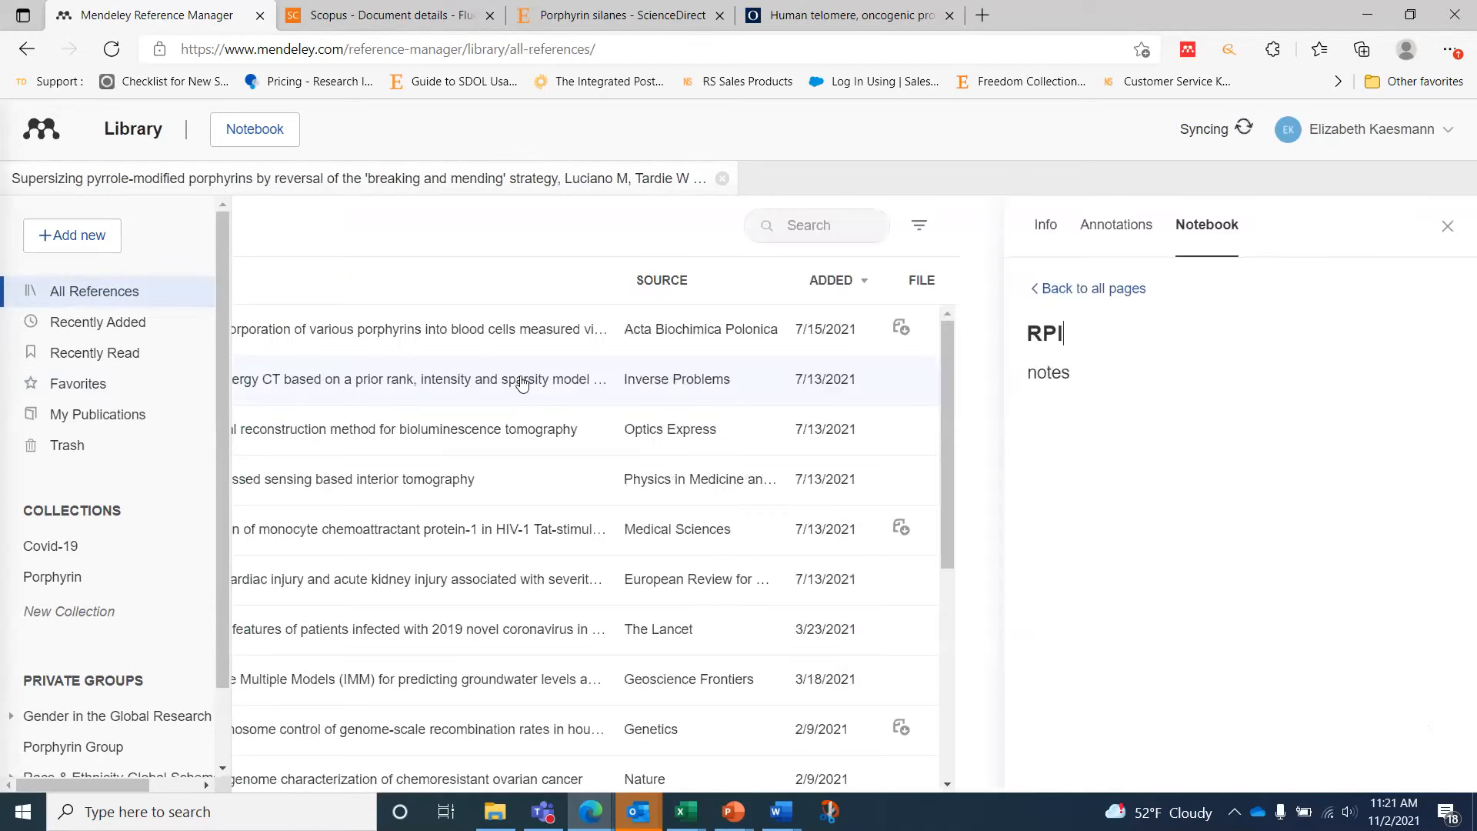
pyautogui.click(1436, 233)
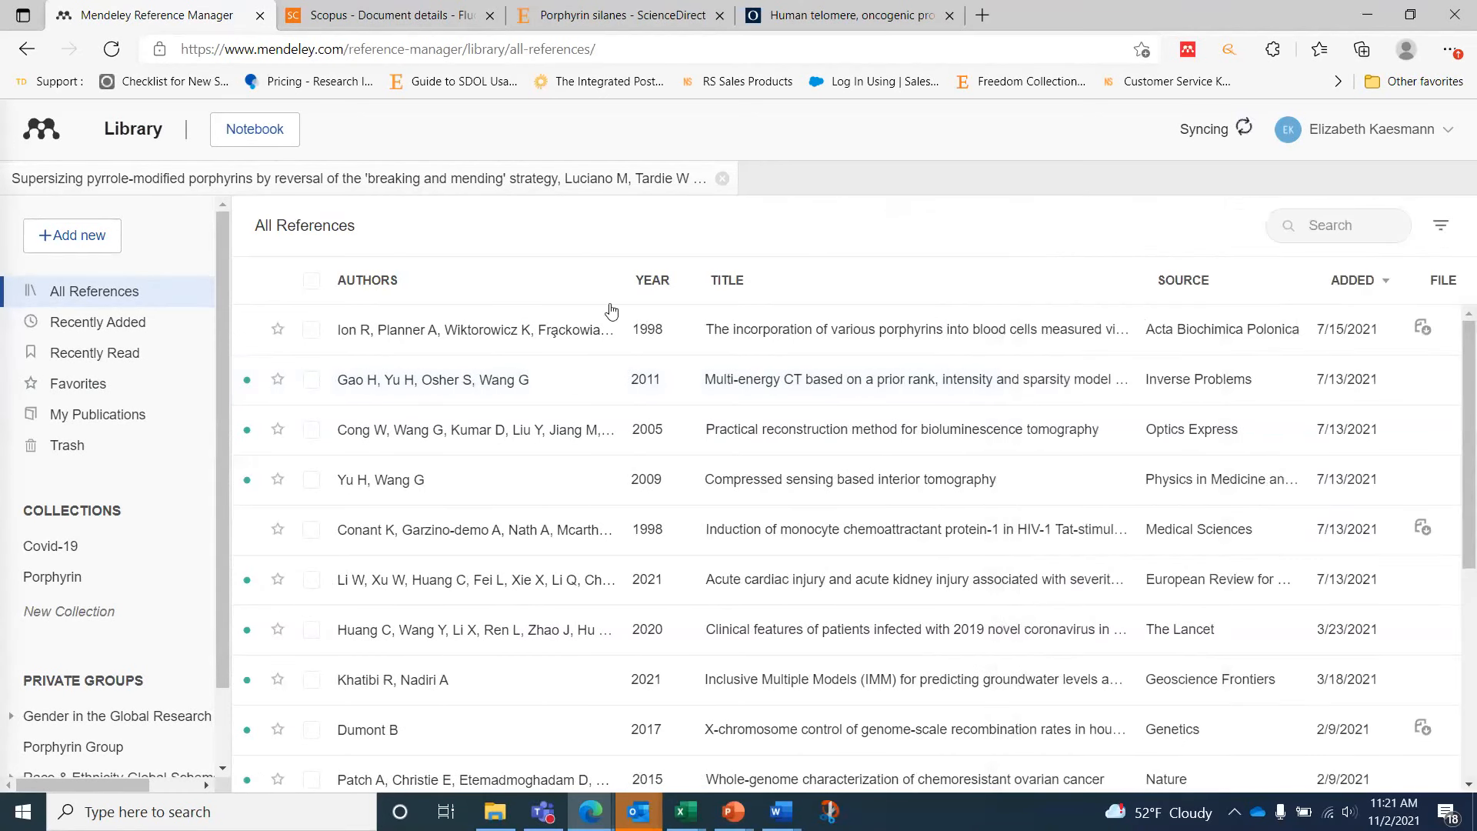
# Step: Switch to Scopus and look through the record for "Fluorescence spectroscopy of neoplastic and non-neoplastic tissues", including its abstract and keywords
pyautogui.click(377, 17)
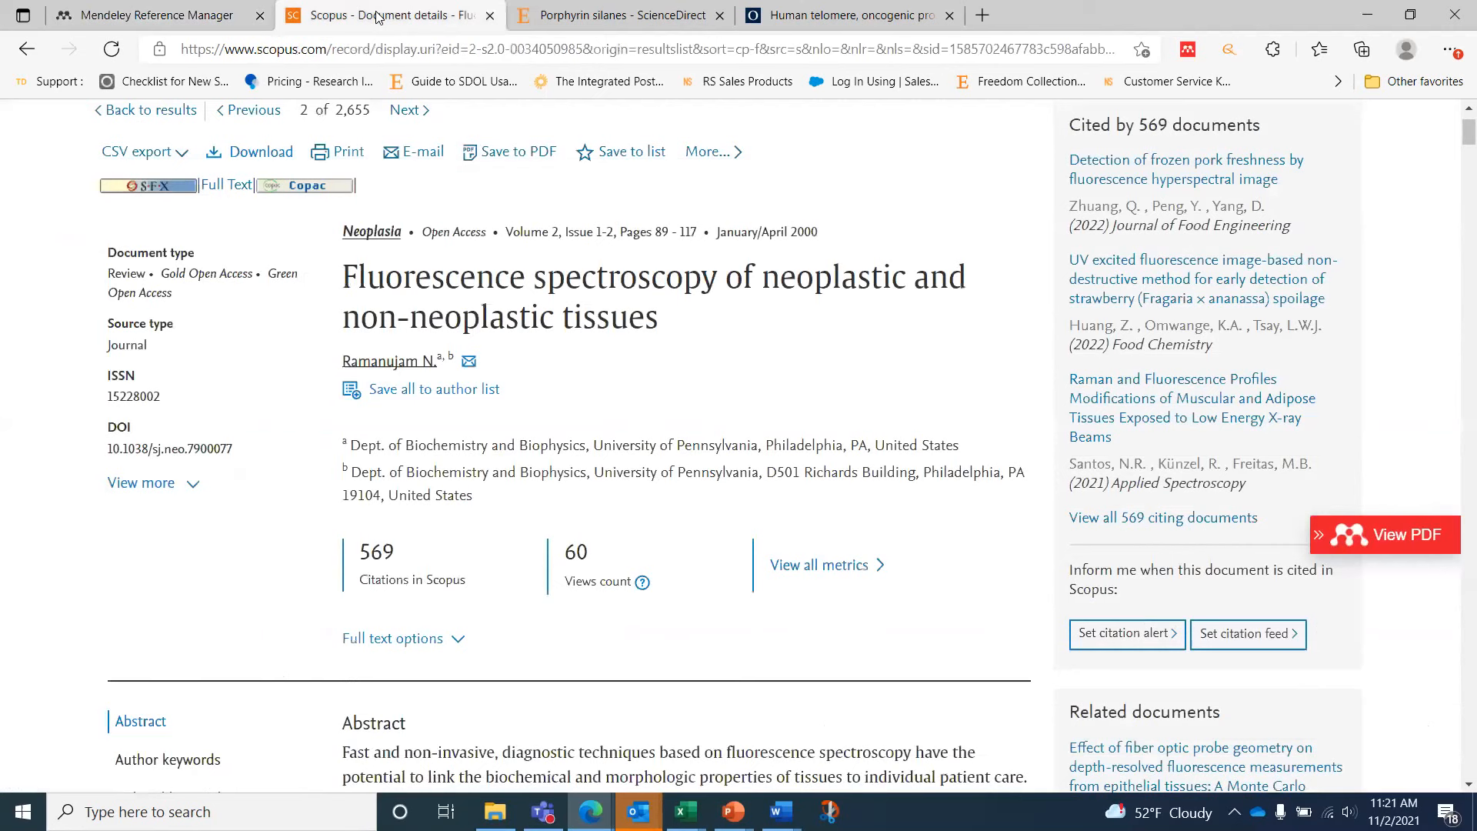
pyautogui.scroll(2, 626, 388)
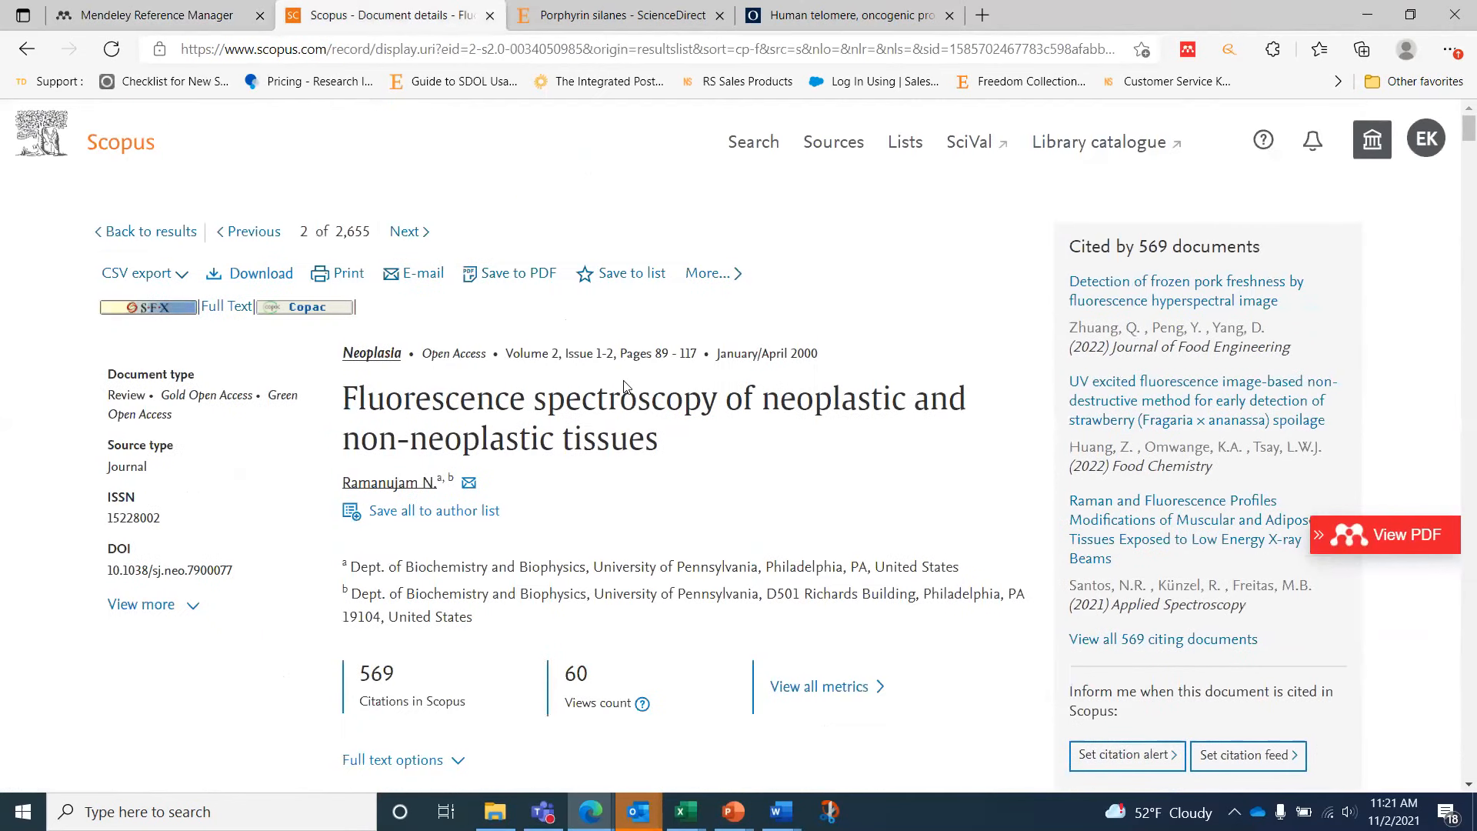
pyautogui.scroll(-1, 625, 387)
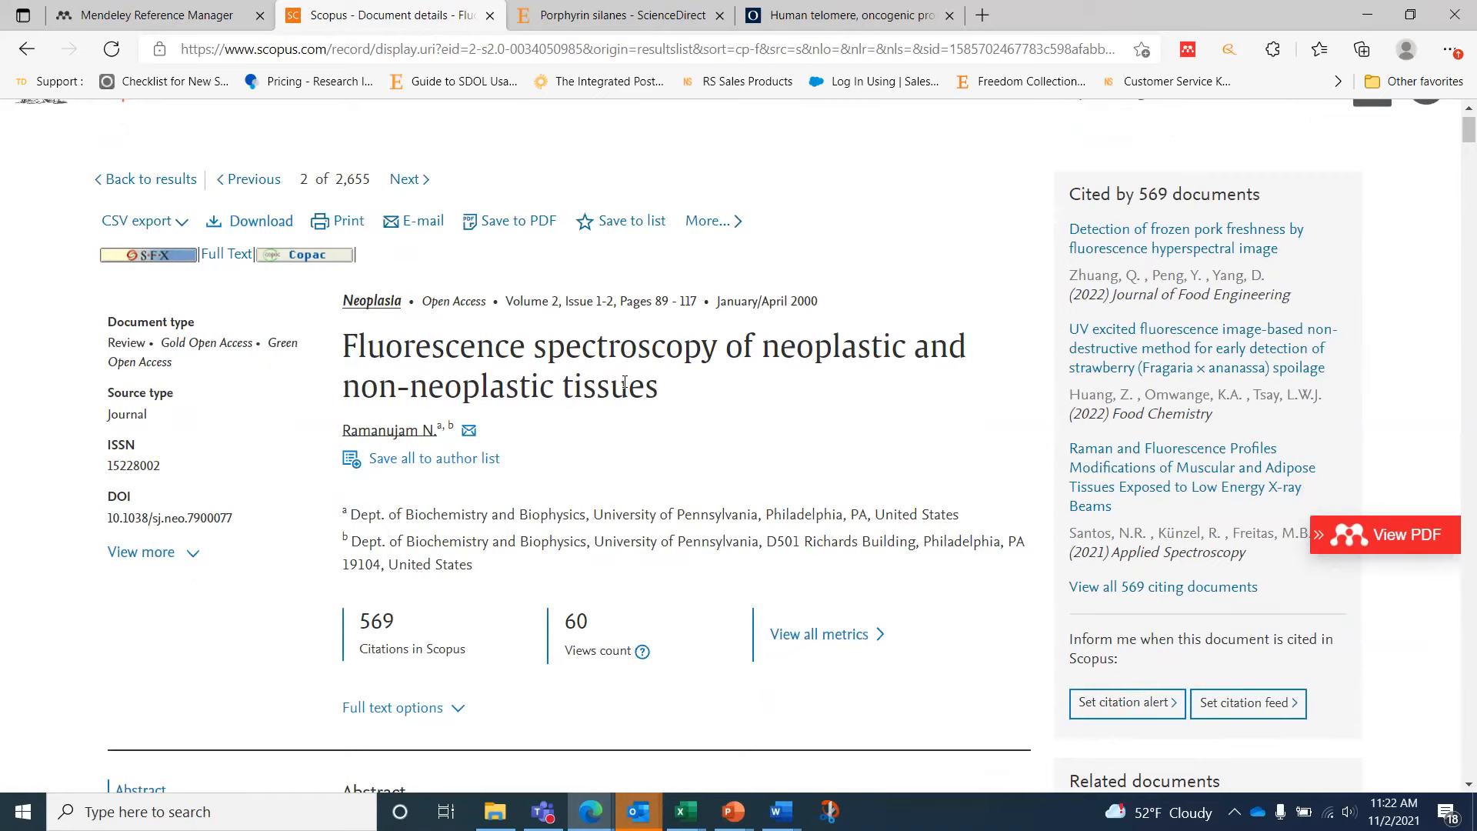
pyautogui.scroll(1, 625, 383)
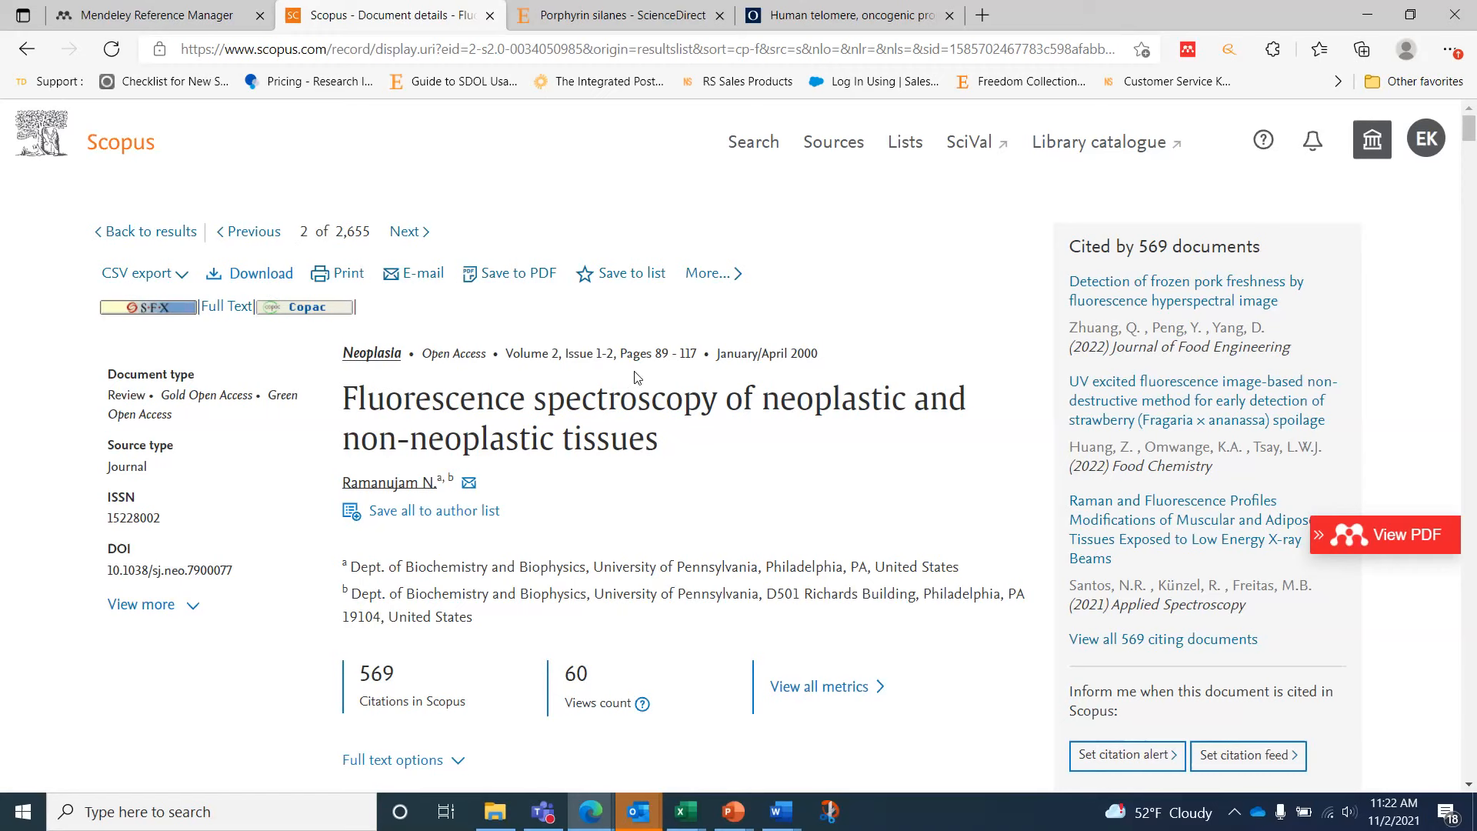
pyautogui.scroll(-4, 462, 447)
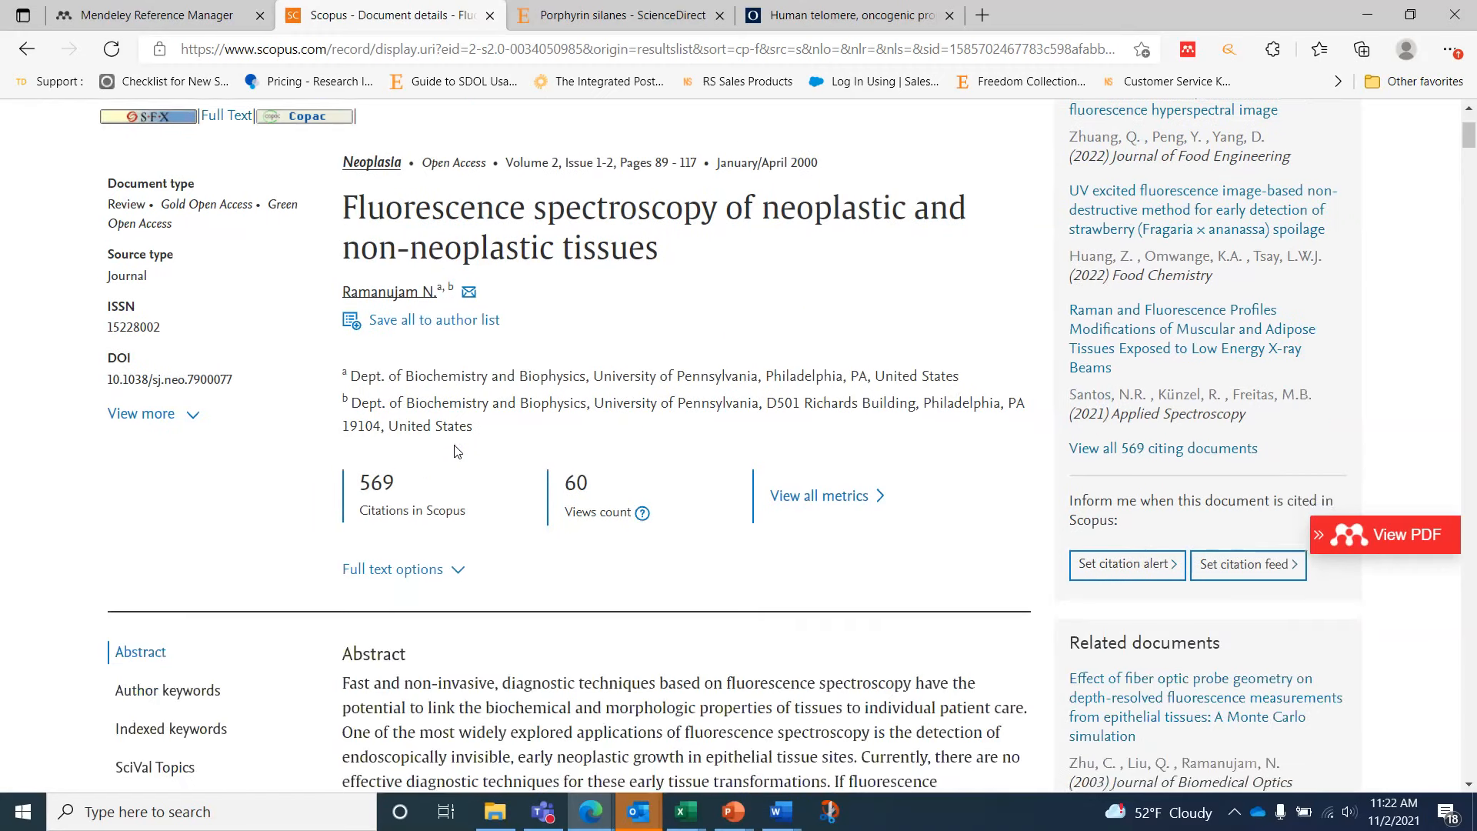
pyautogui.scroll(-9, 486, 467)
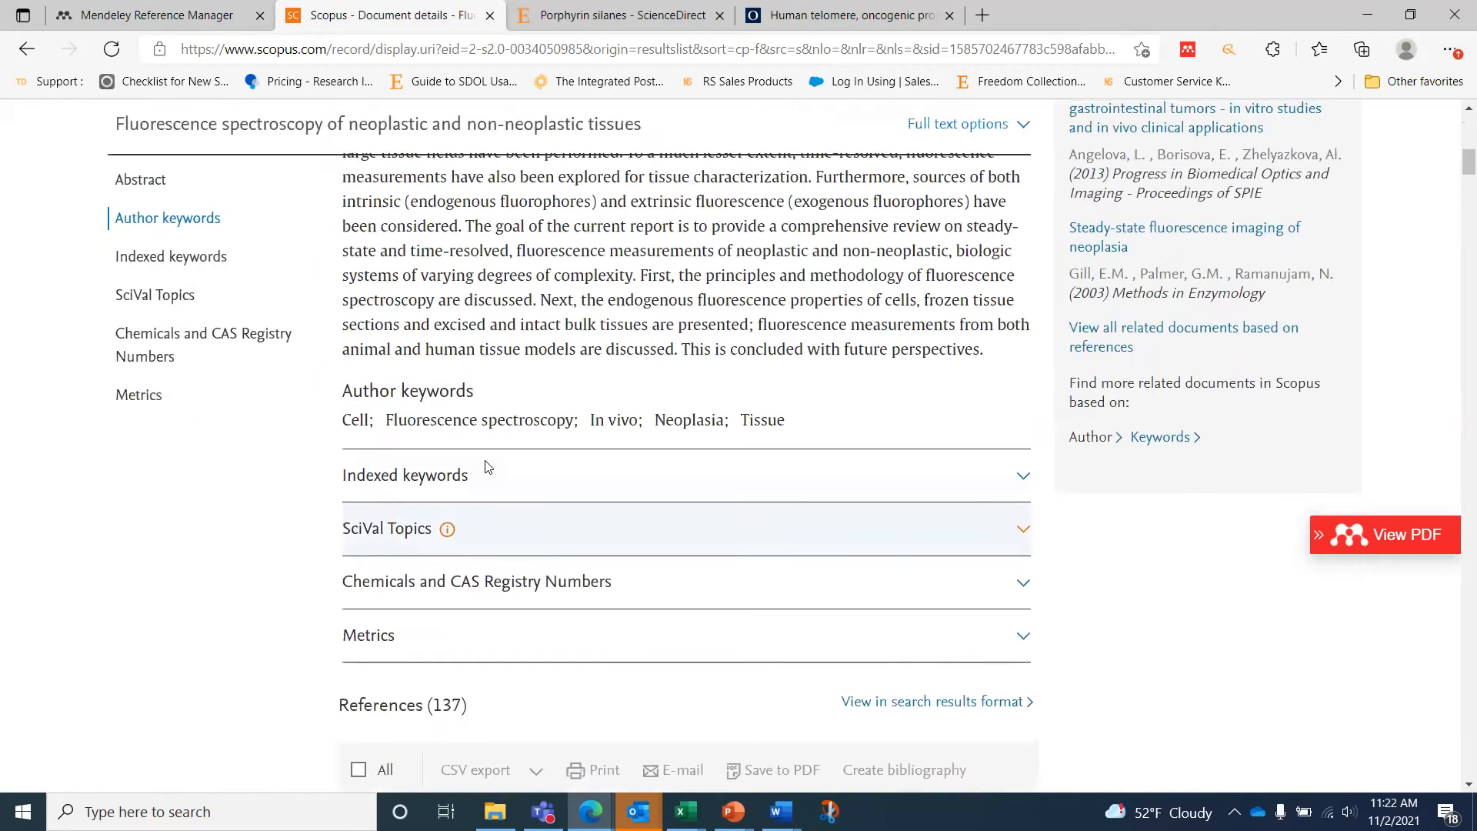
pyautogui.scroll(13, 487, 467)
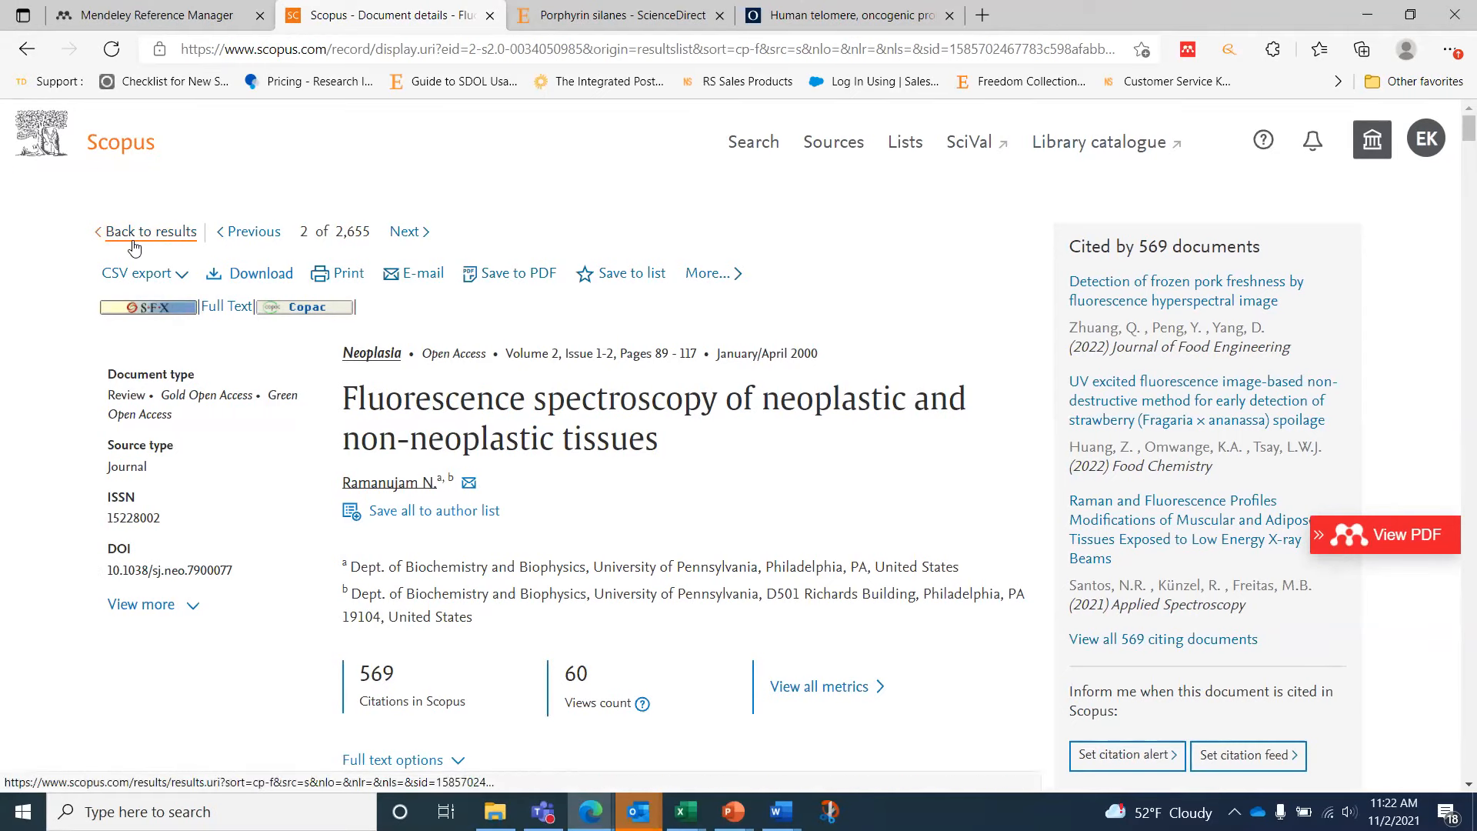
# Step: Export the Scopus record using Mendeley as the export method, check the Mendeley library's reference list, and return to Scopus
pyautogui.click(180, 276)
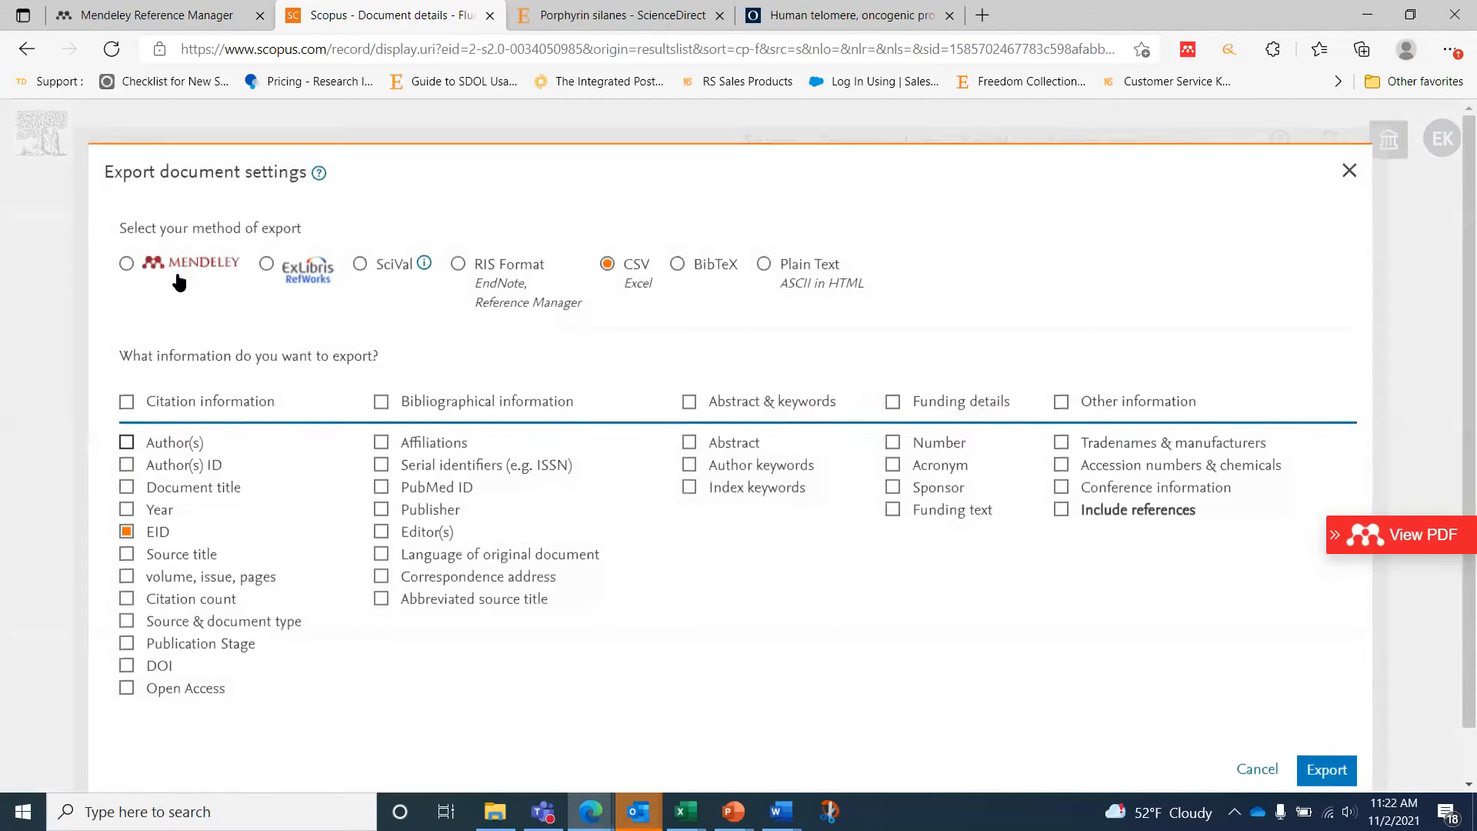
pyautogui.click(126, 265)
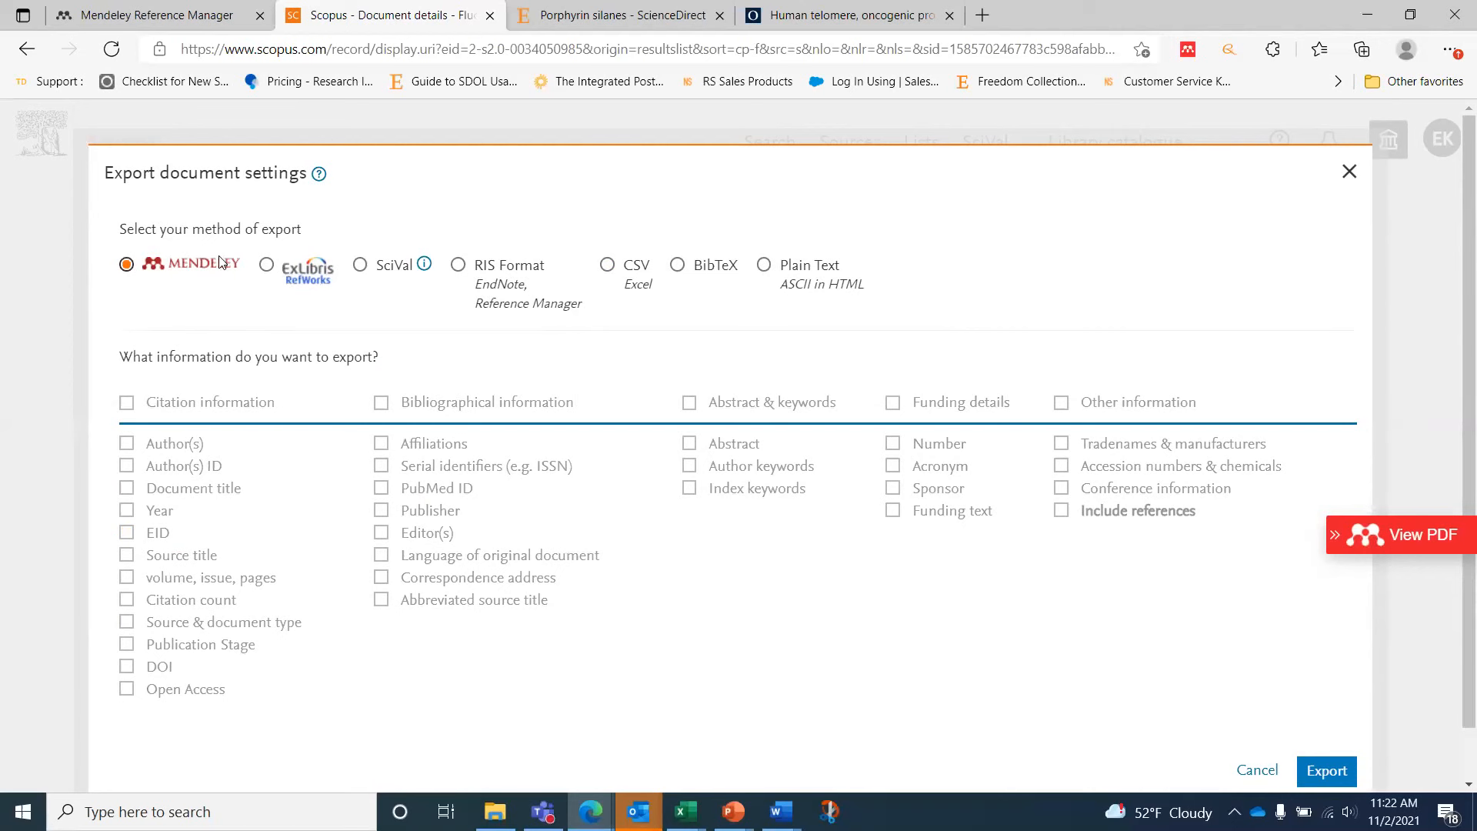
pyautogui.click(1329, 771)
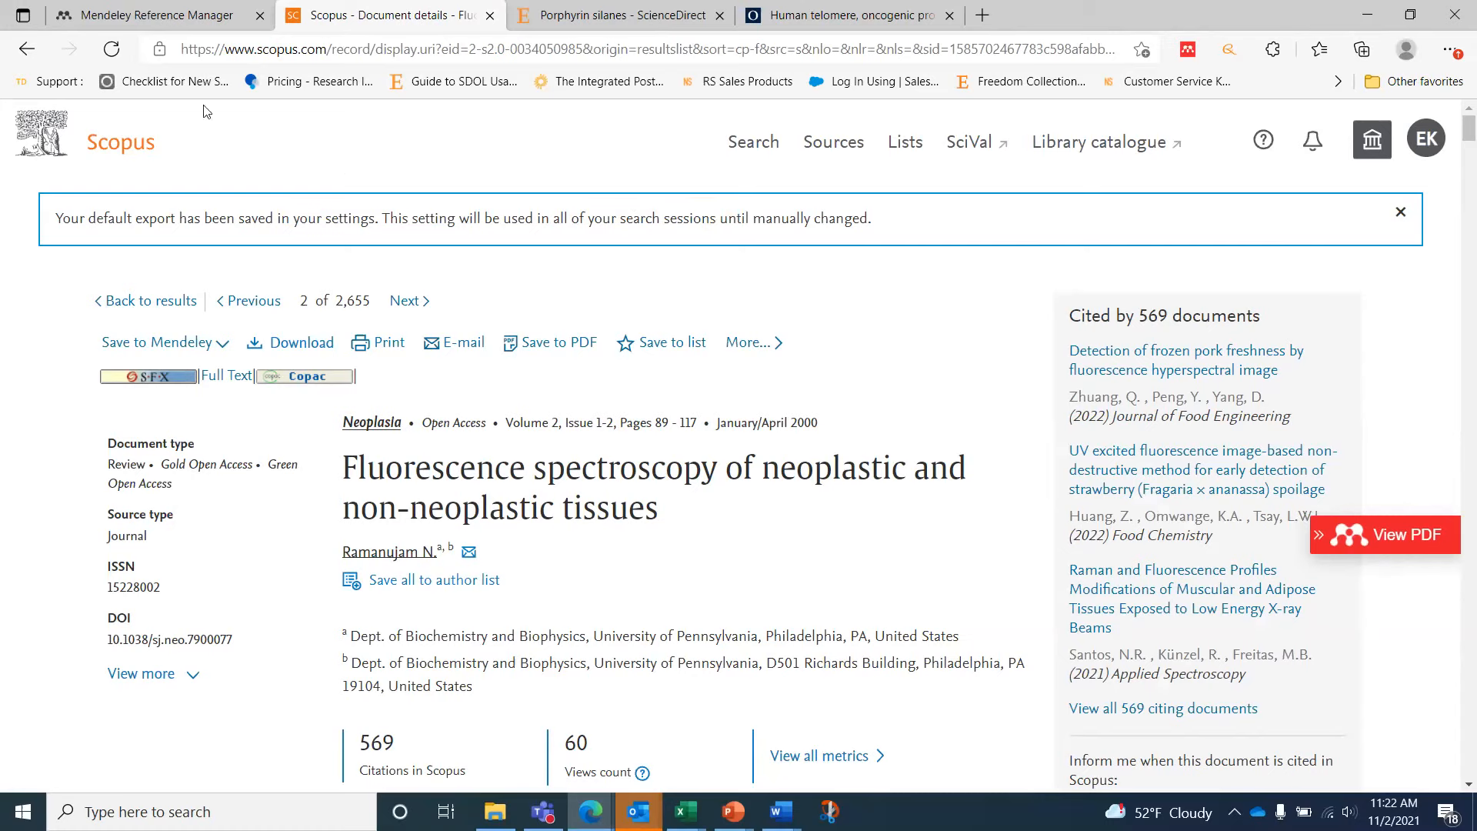
pyautogui.click(164, 31)
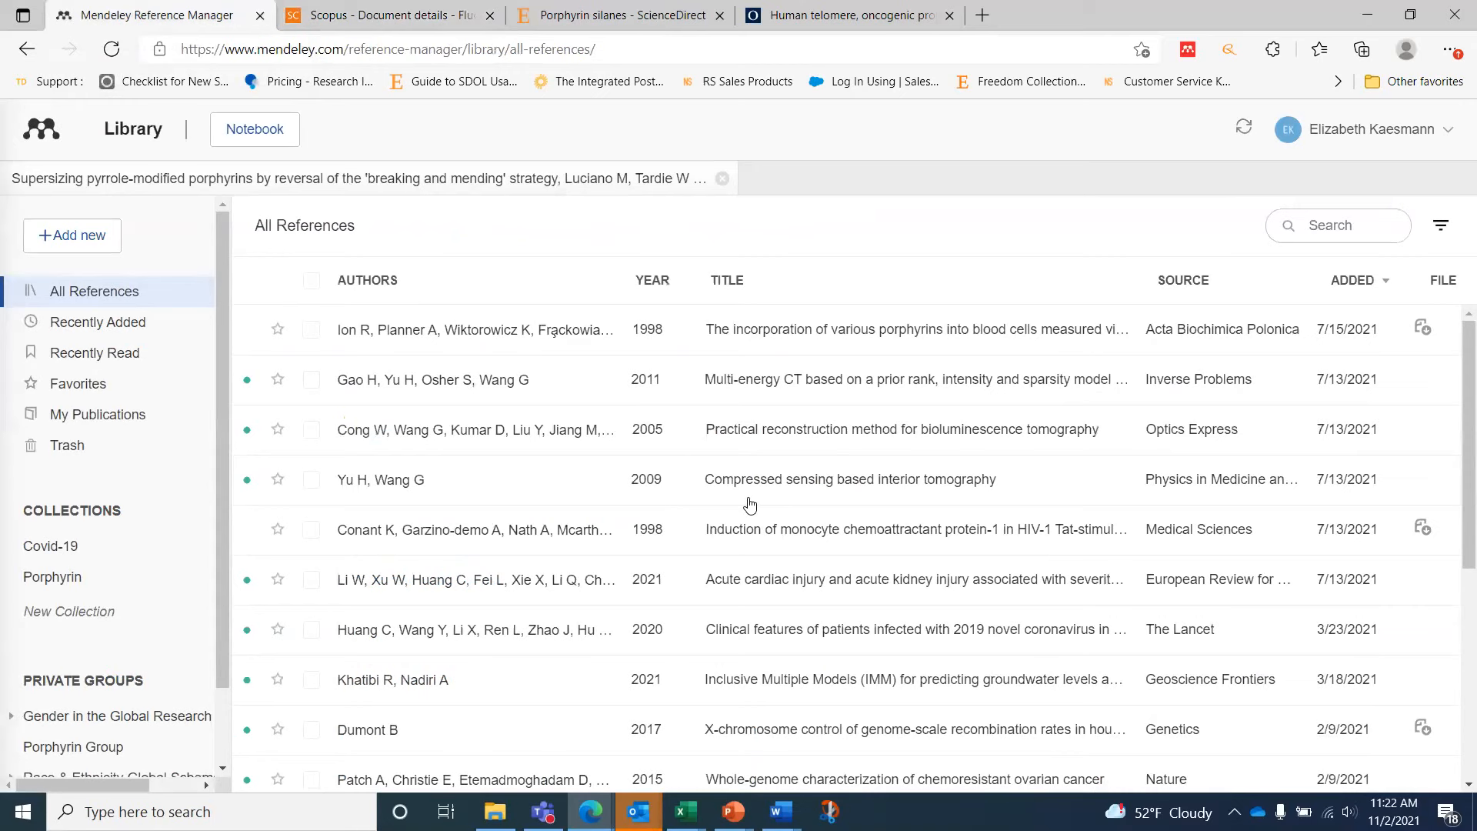
pyautogui.click(335, 8)
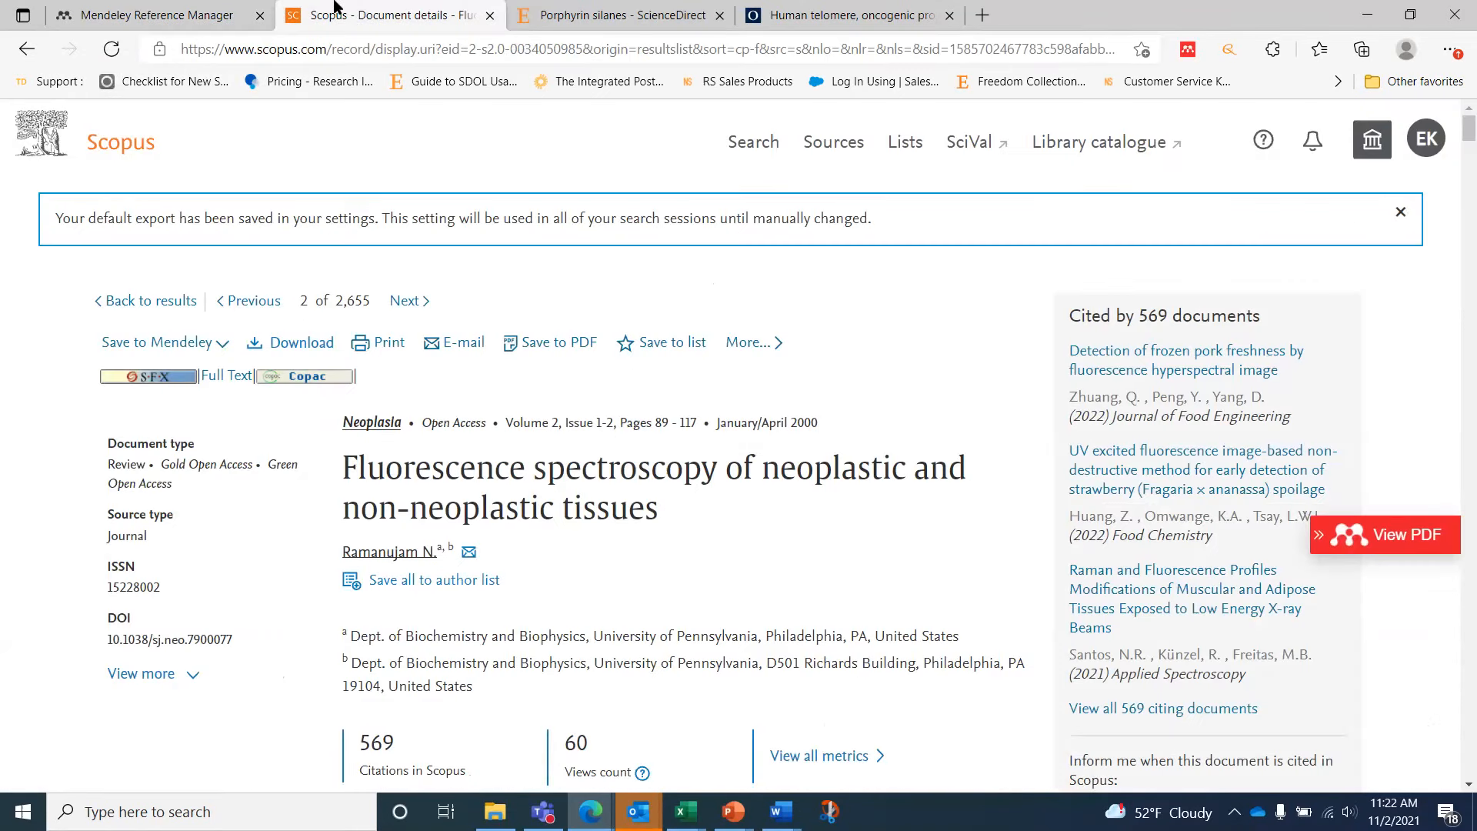
# Step: Copy the DOI link of the ScienceDirect article "Porphyrin silanes" into a manual Mendeley entry's identifier, and close the form without adding it
pyautogui.click(617, 13)
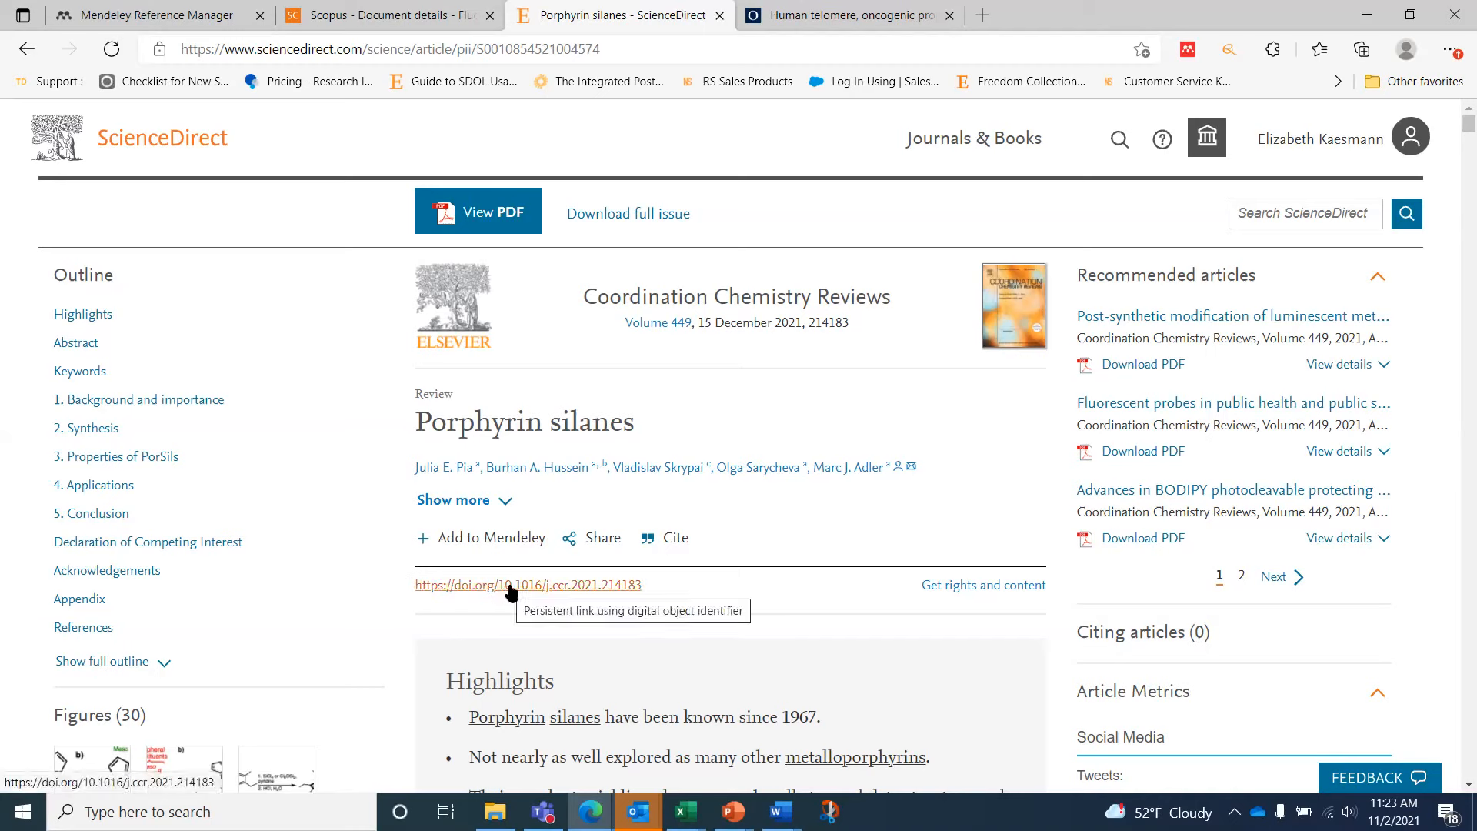
pyautogui.moveTo(712, 597); pyautogui.dragTo(416, 571)
pyautogui.hotkey('ctrl', 'c')
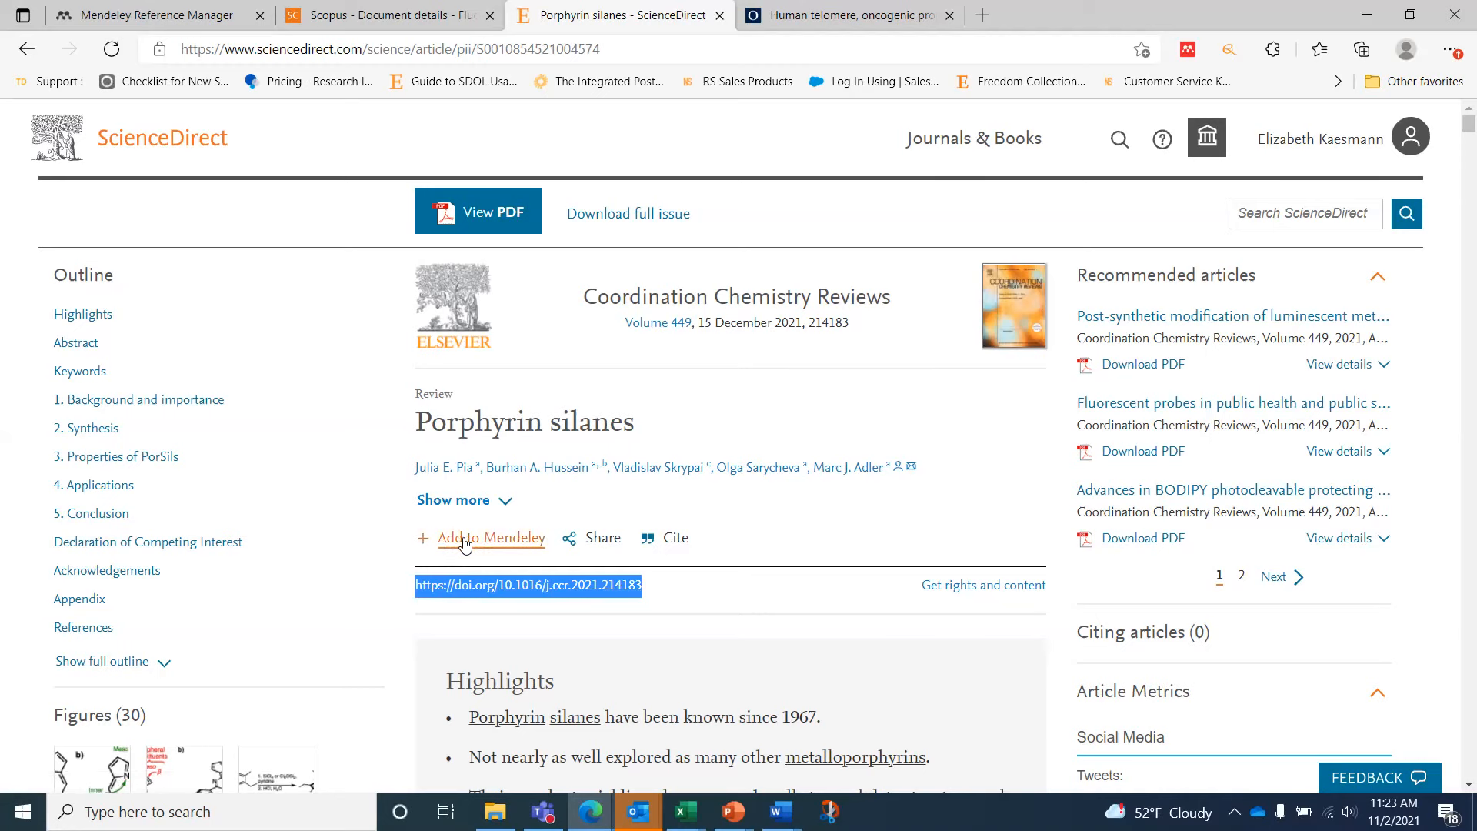
pyautogui.click(130, 11)
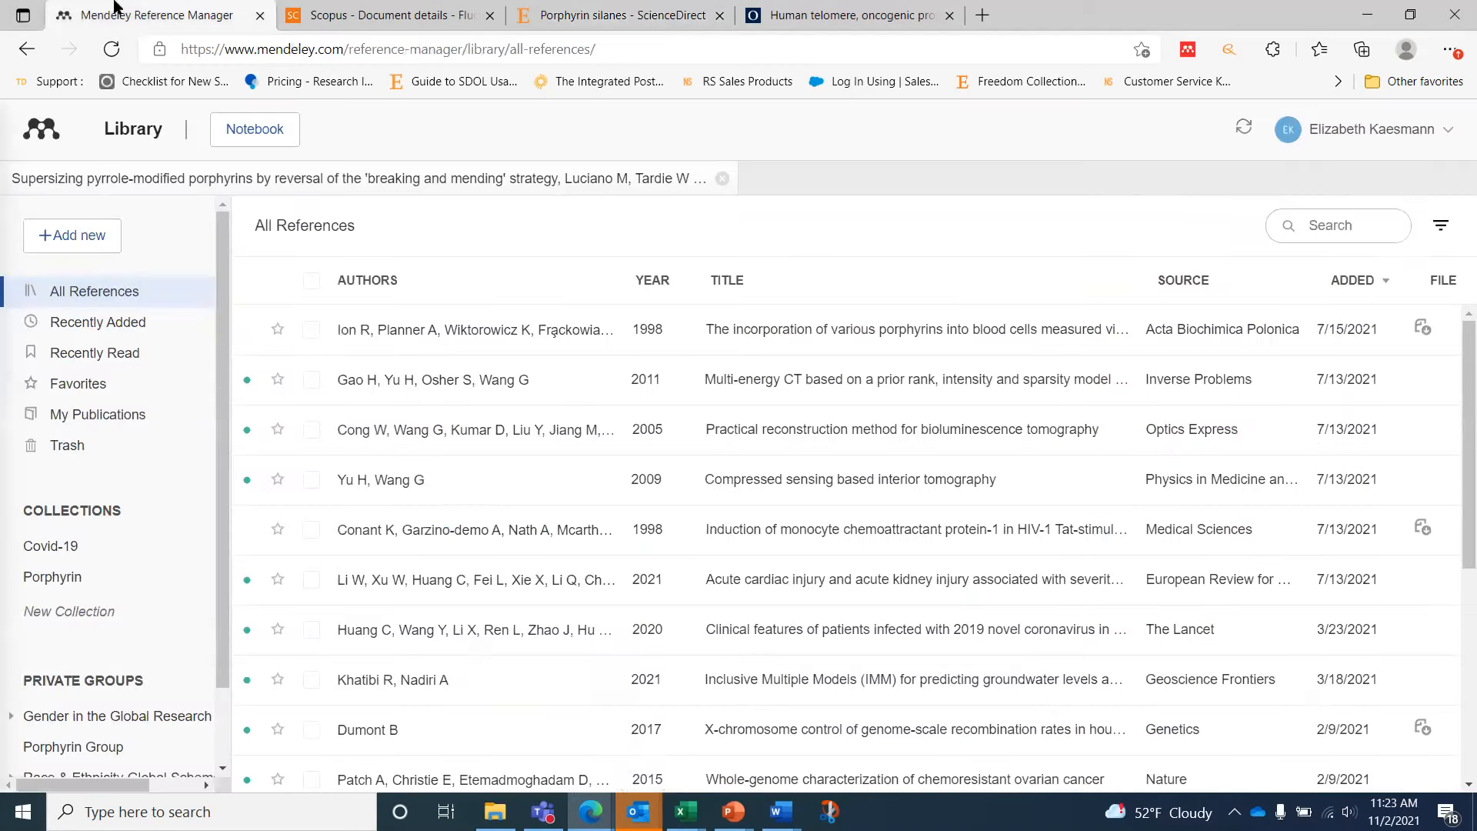
pyautogui.click(74, 231)
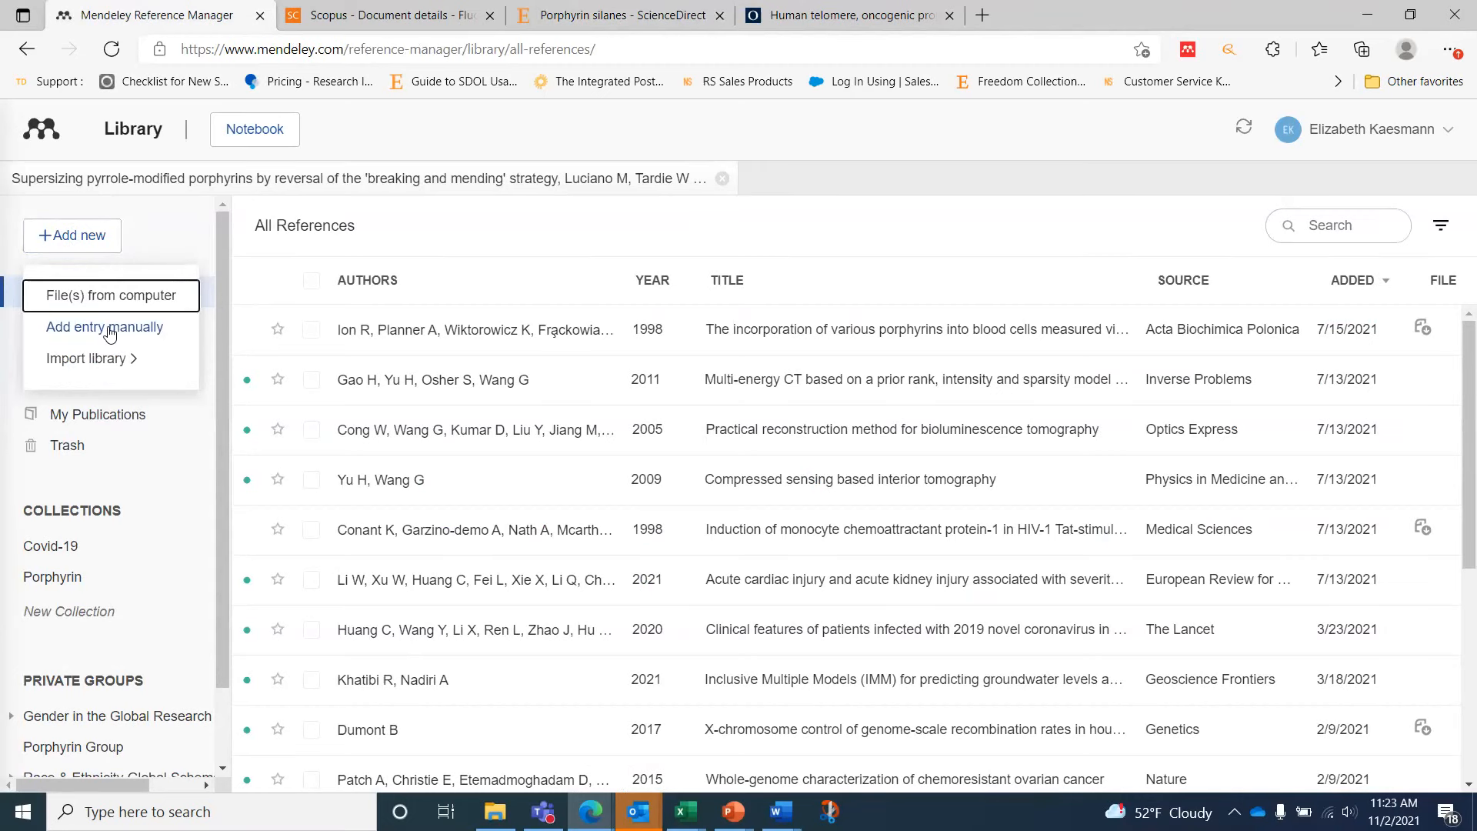
pyautogui.click(109, 333)
pyautogui.hotkey('ctrl', 'v')
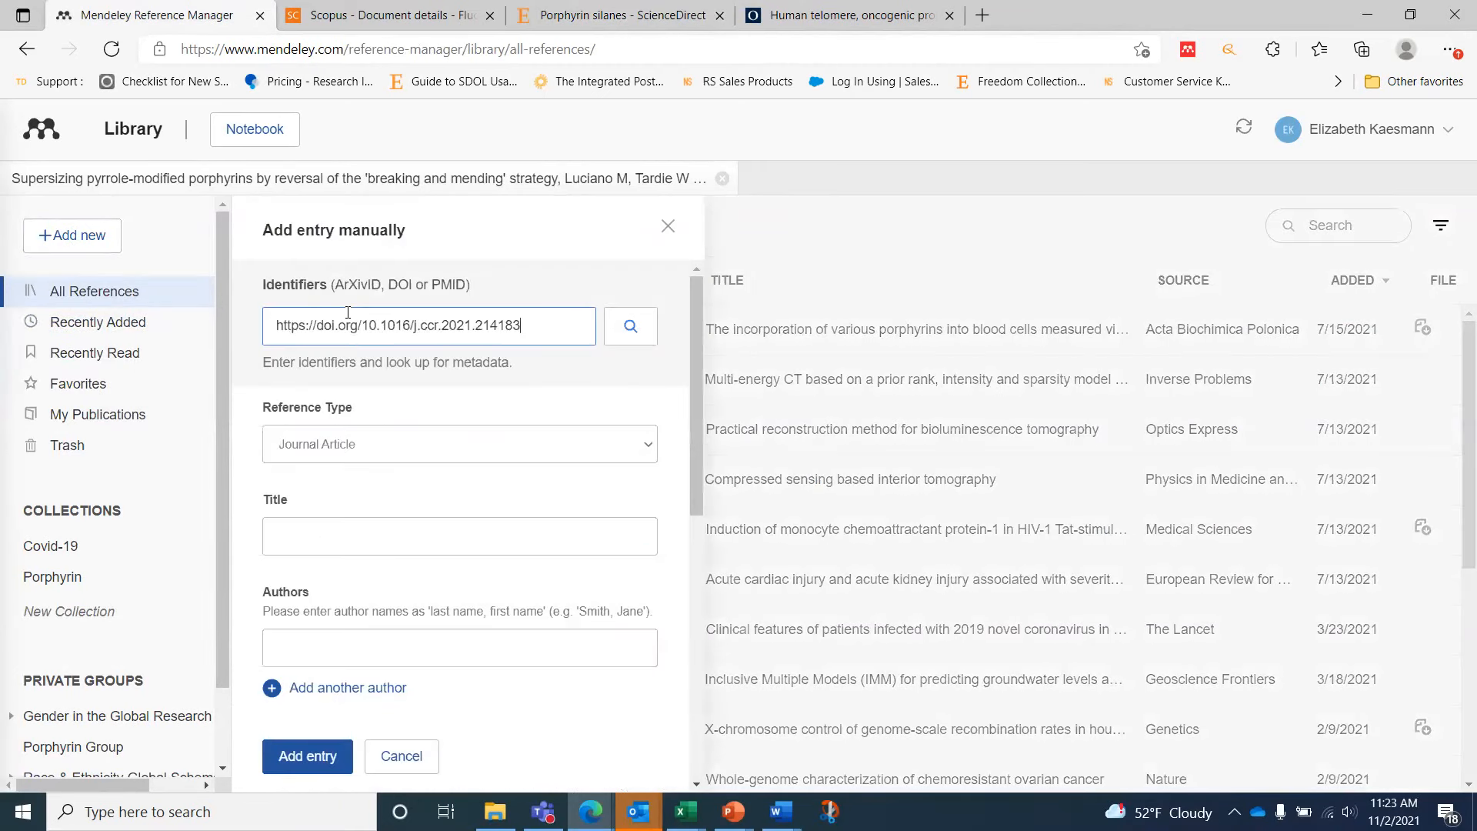
pyautogui.click(667, 229)
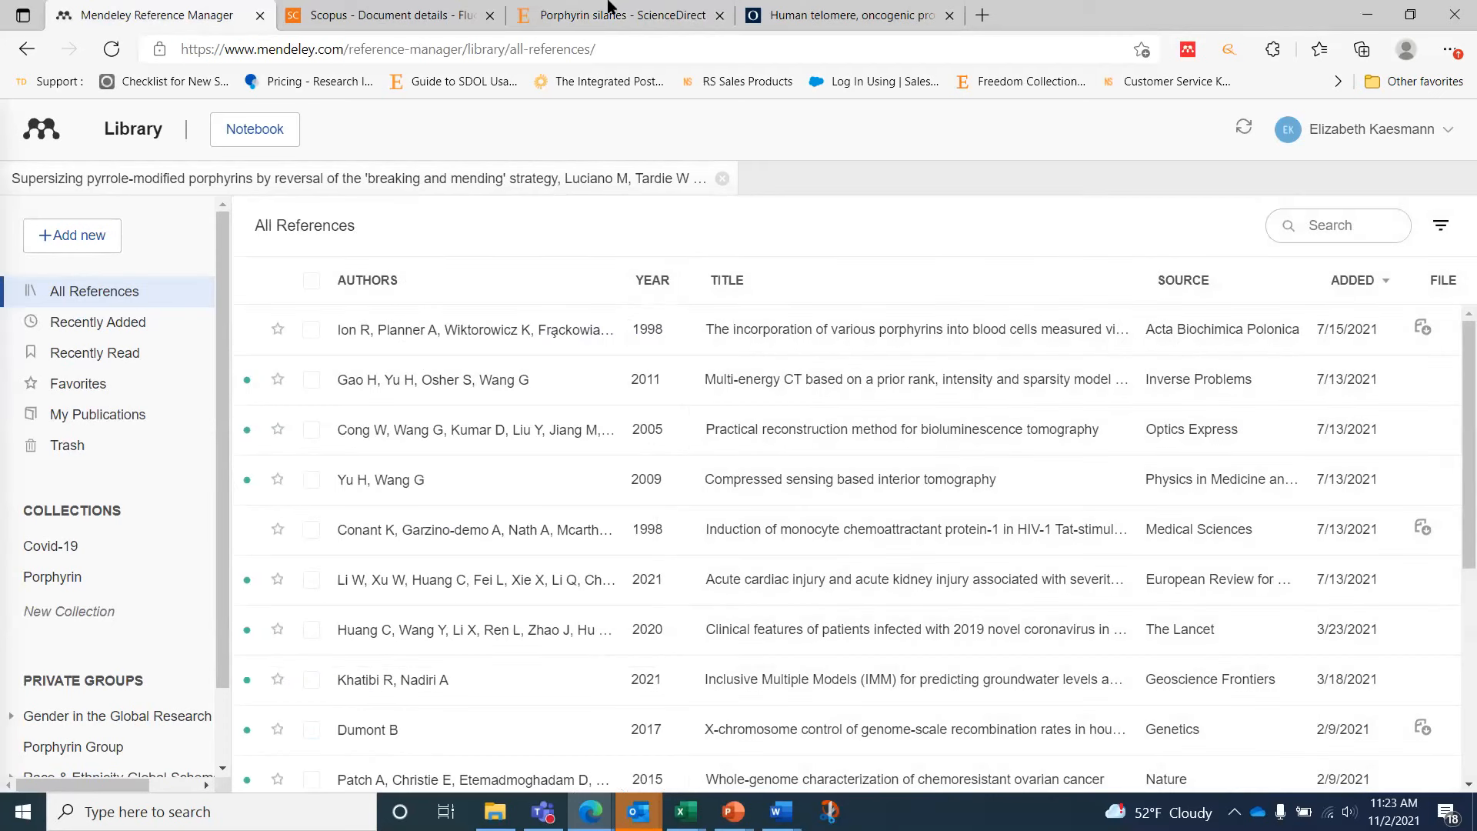
# Step: Go from the ScienceDirect article to the Oxford Academic "Human telomere" article and sign in to the Mendeley Web Importer there
pyautogui.click(608, 9)
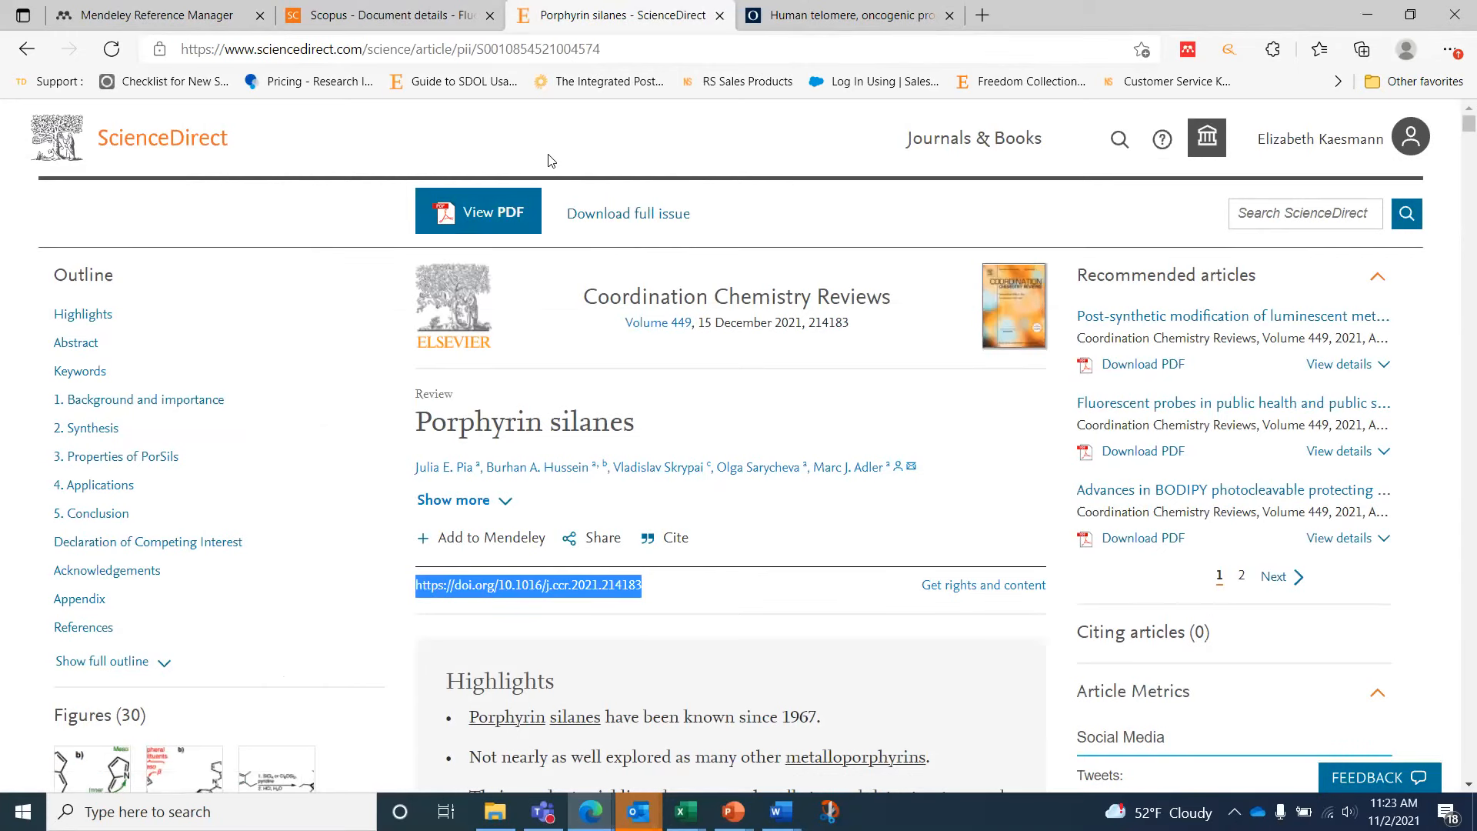
pyautogui.click(611, 142)
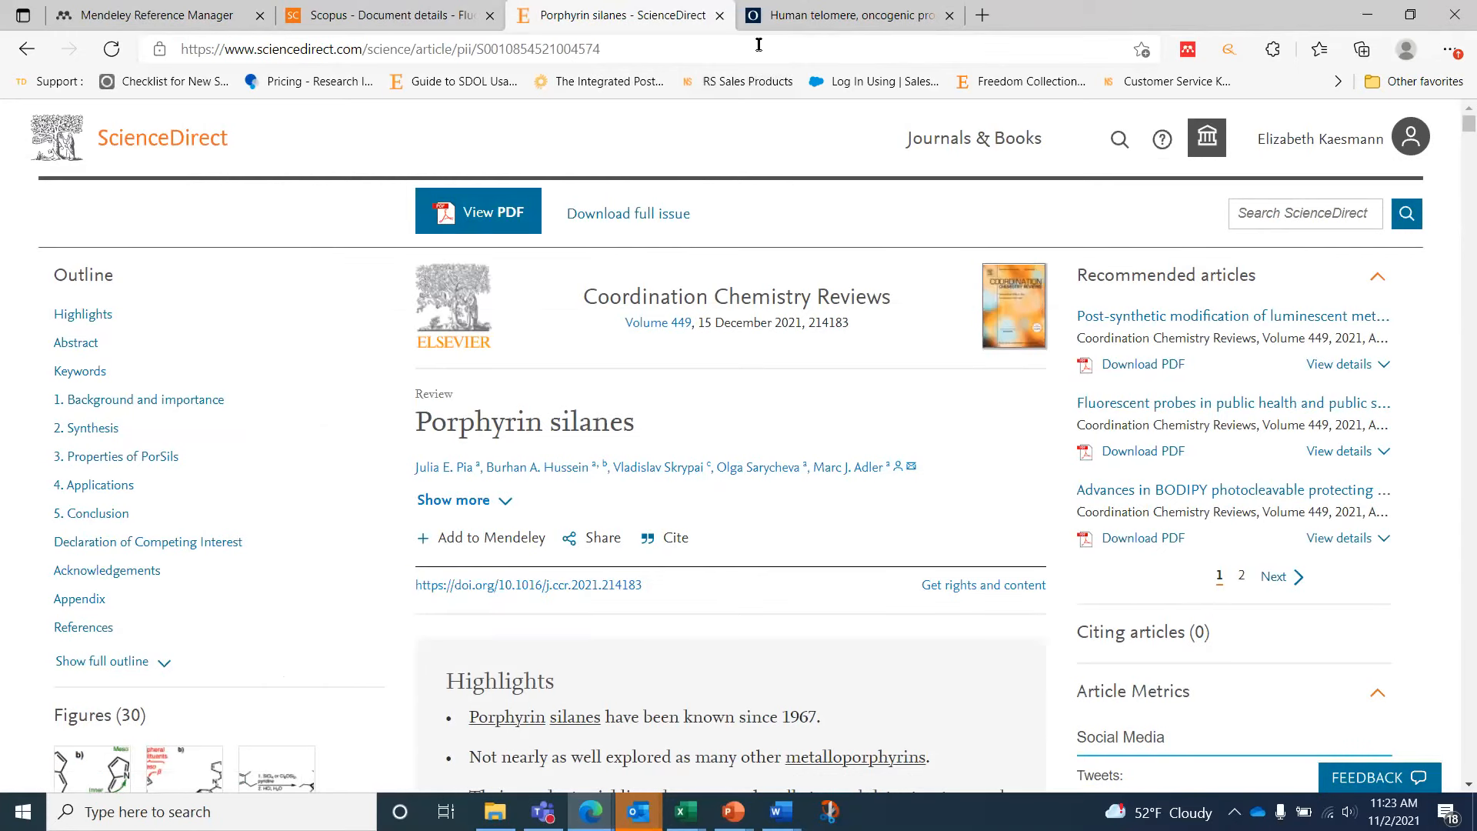
pyautogui.click(795, 21)
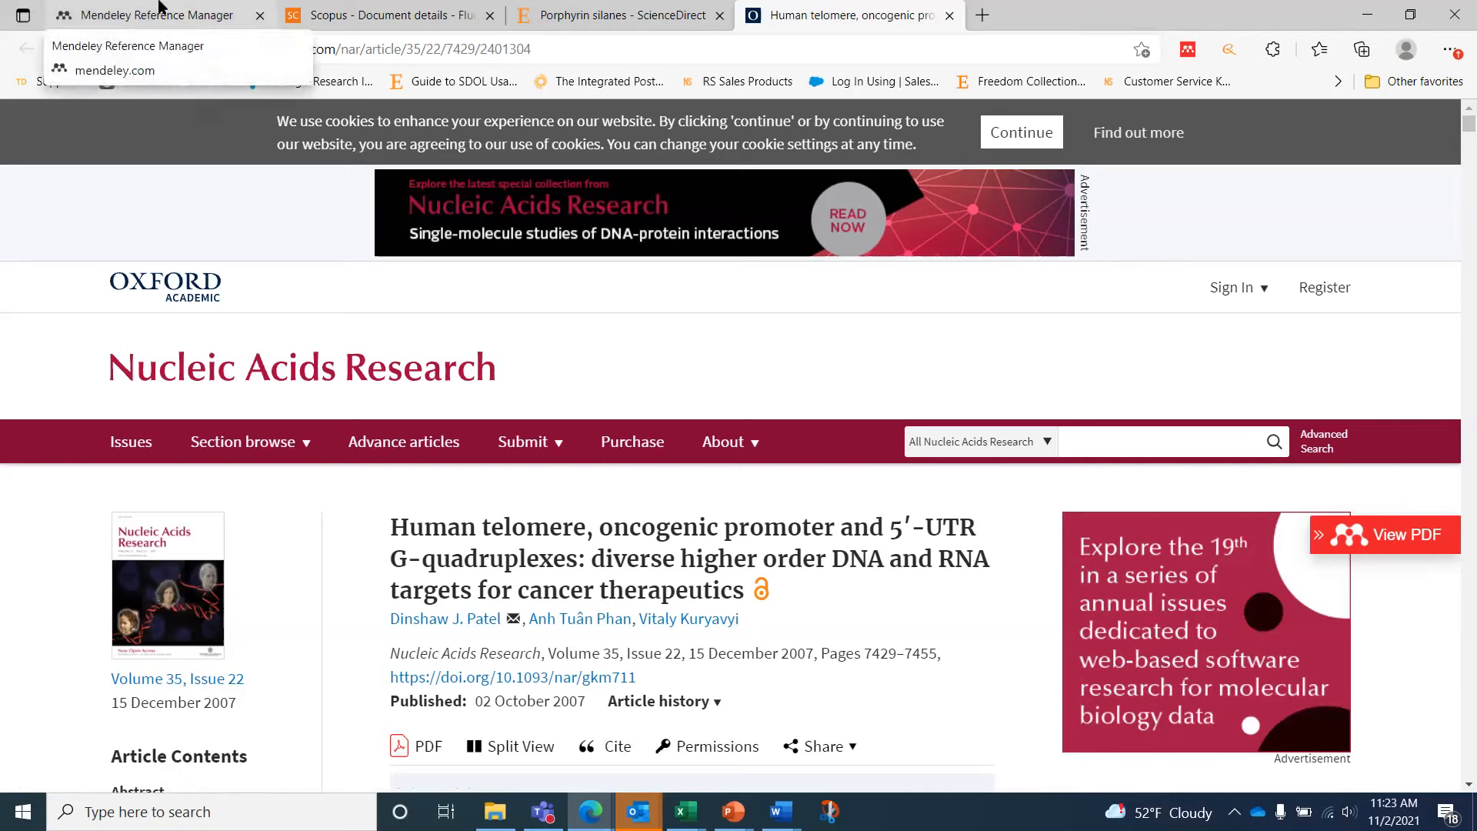
pyautogui.click(1188, 51)
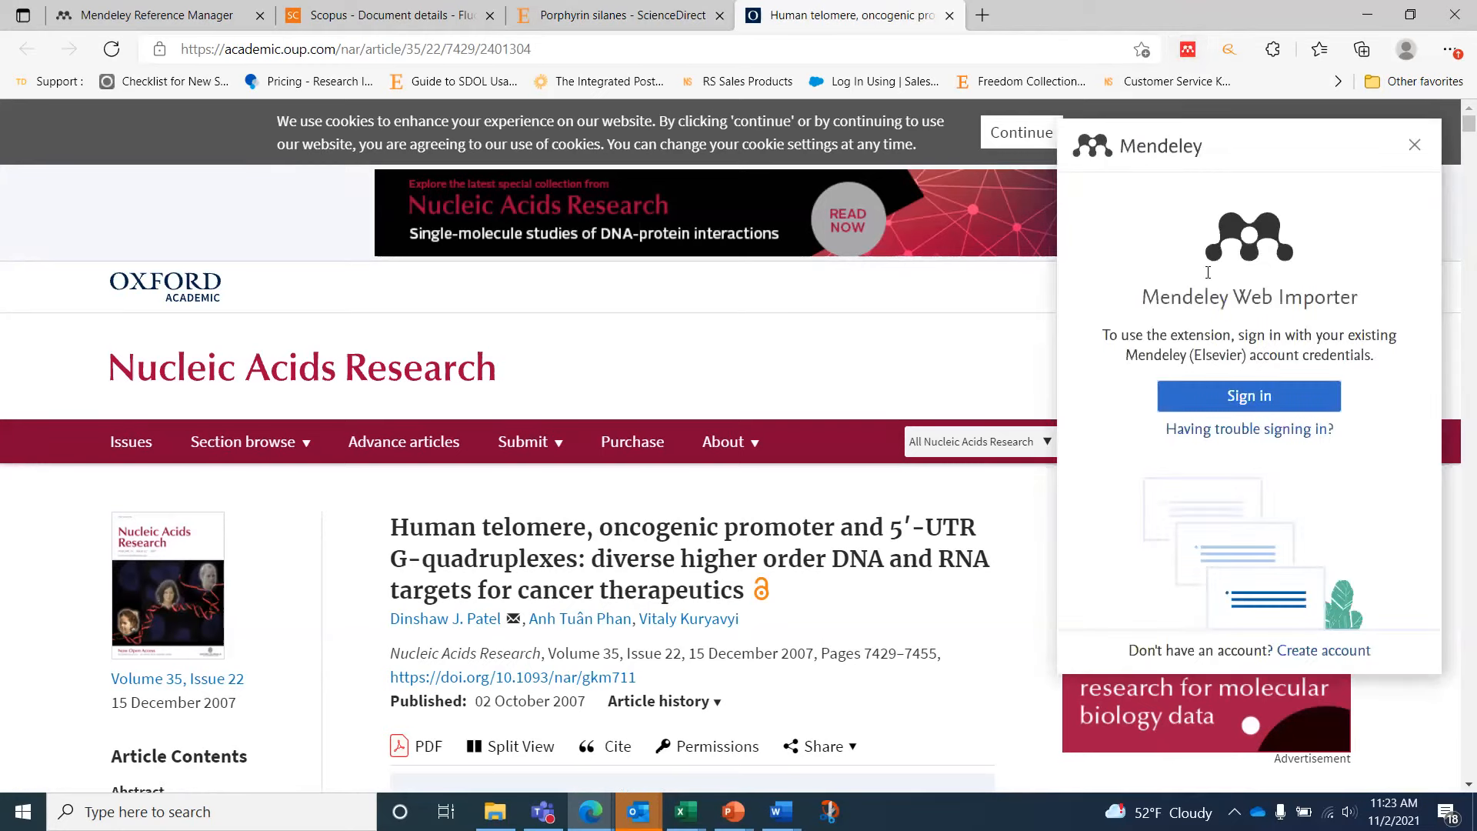
pyautogui.click(1215, 397)
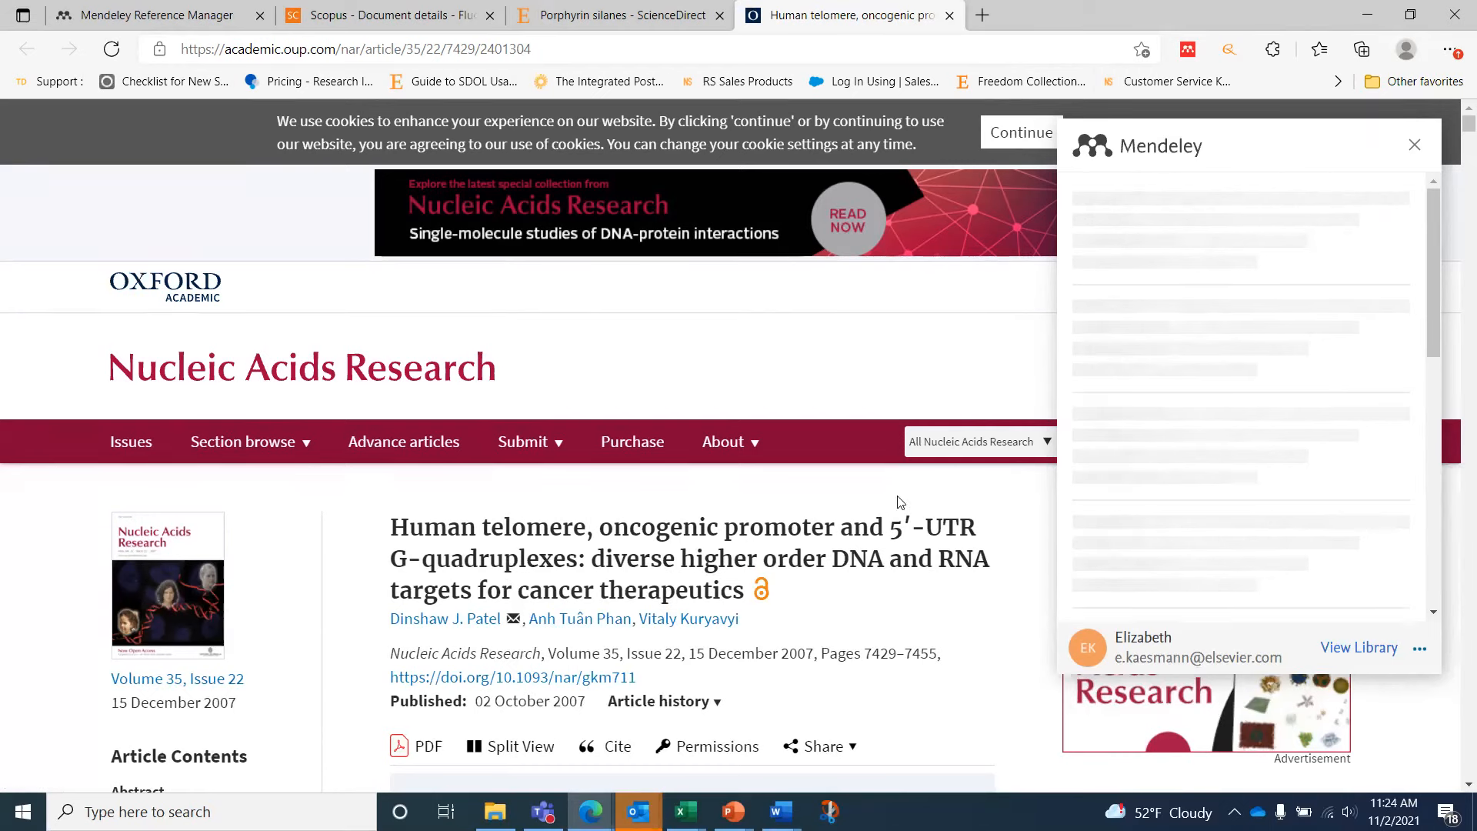
# Step: Reopen the Web Importer on the "Human telomere" article and add the preselected journal article to My Library
pyautogui.click(1416, 146)
pyautogui.click(1185, 56)
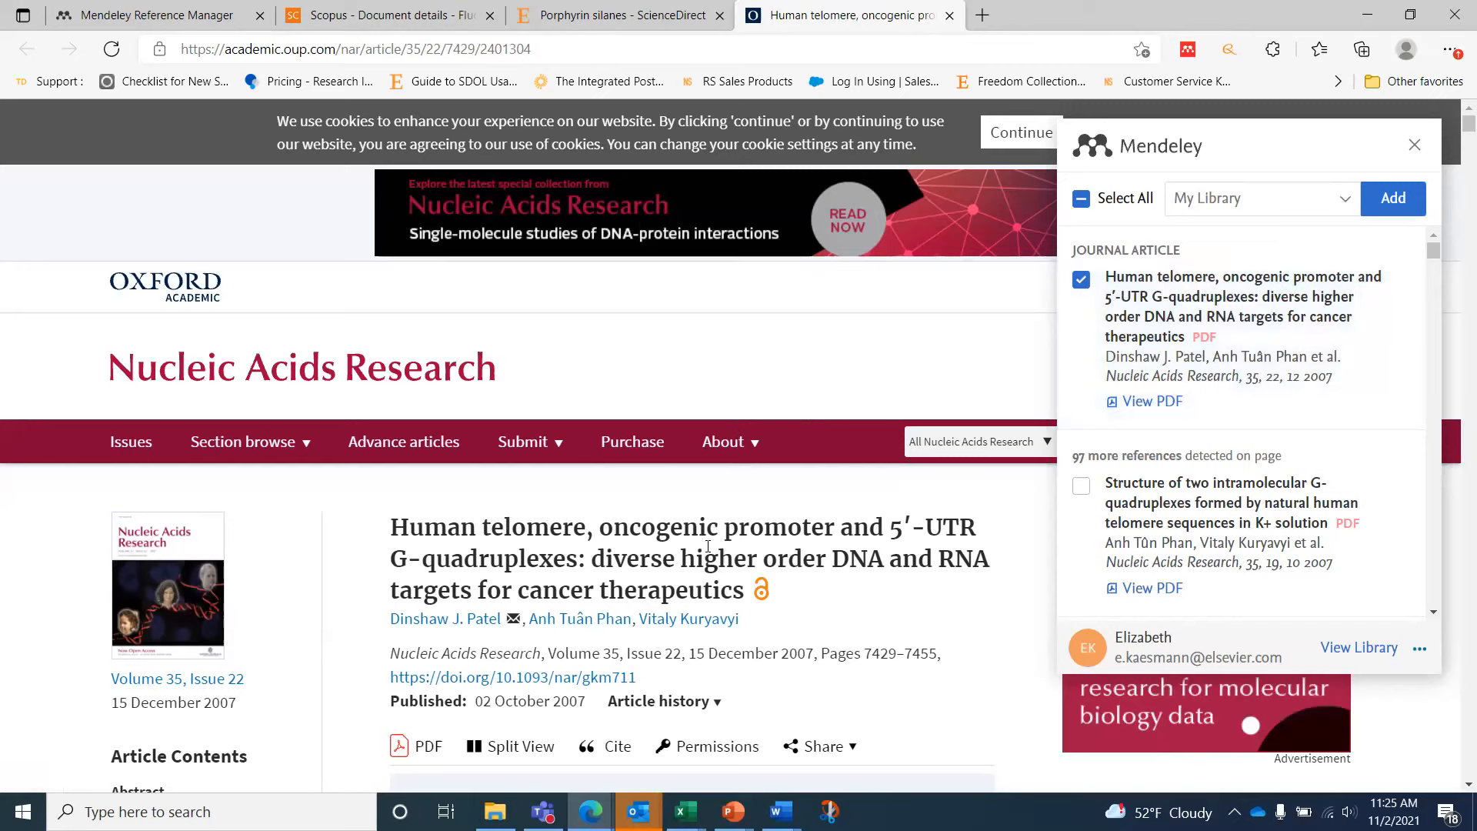
pyautogui.click(1402, 209)
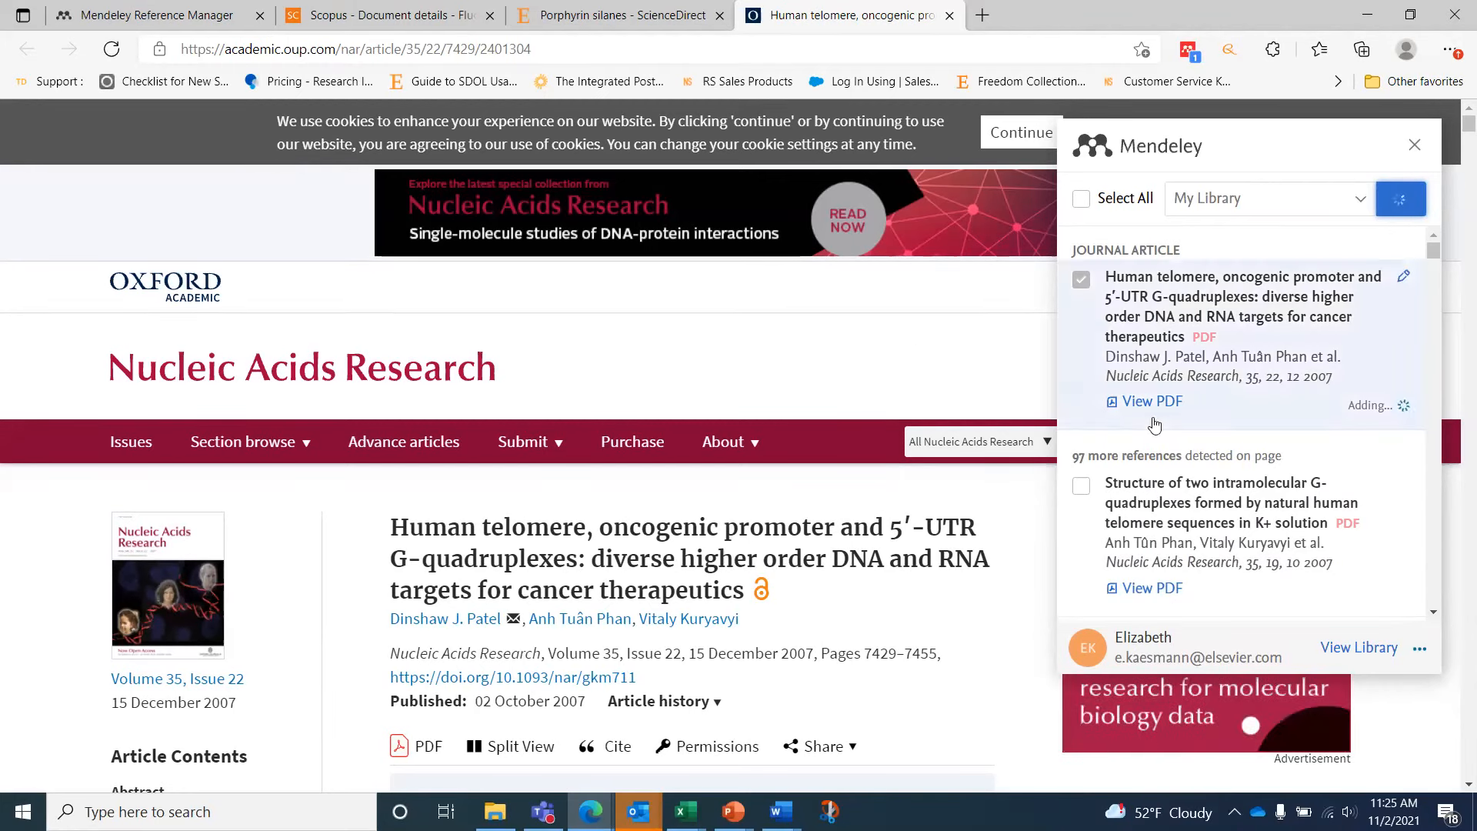
# Step: Return to the Mendeley library, review the info of the newly imported "Human telomere" reference, and close its details
pyautogui.click(165, 7)
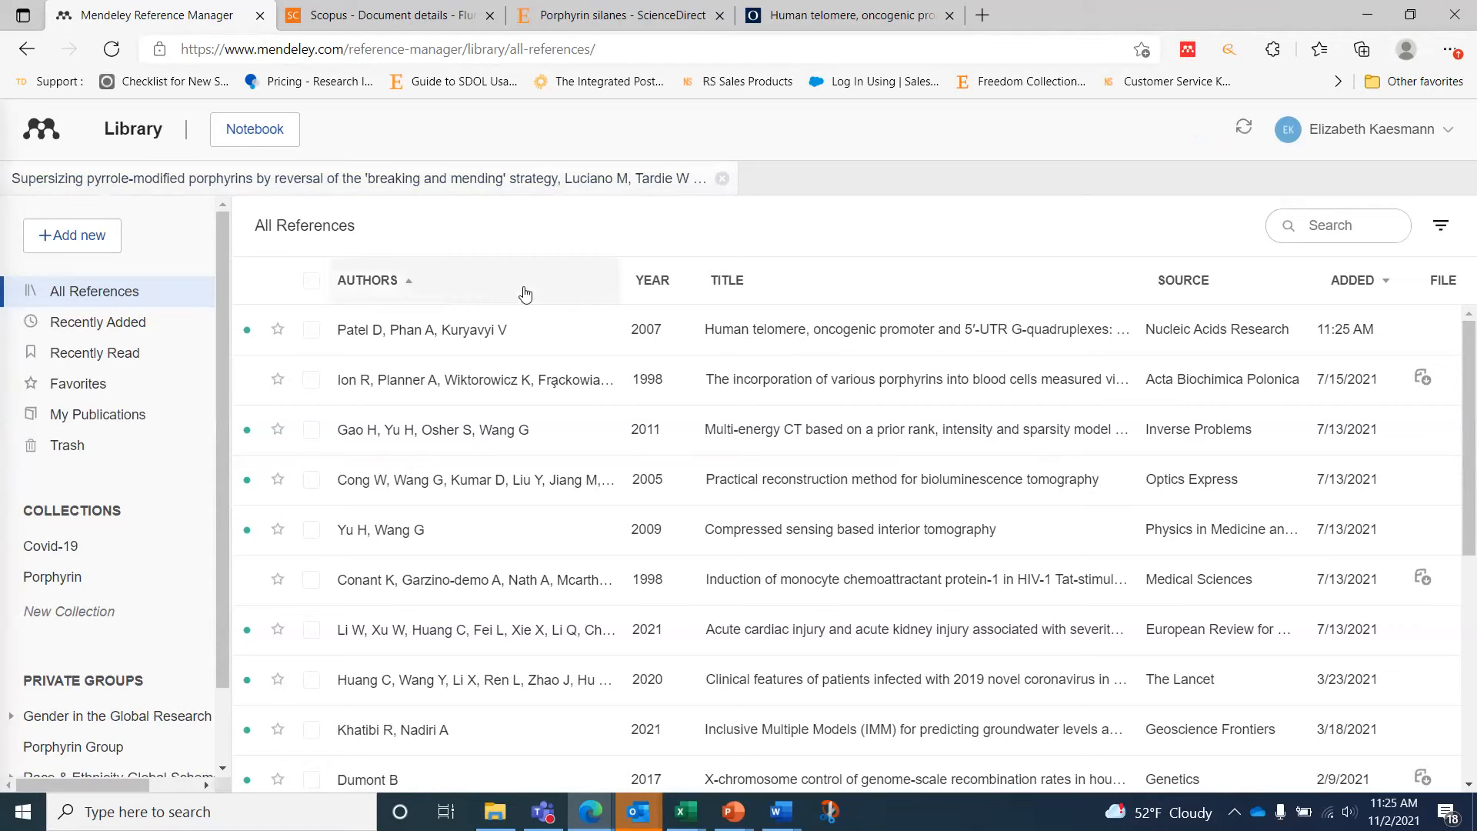
pyautogui.click(474, 319)
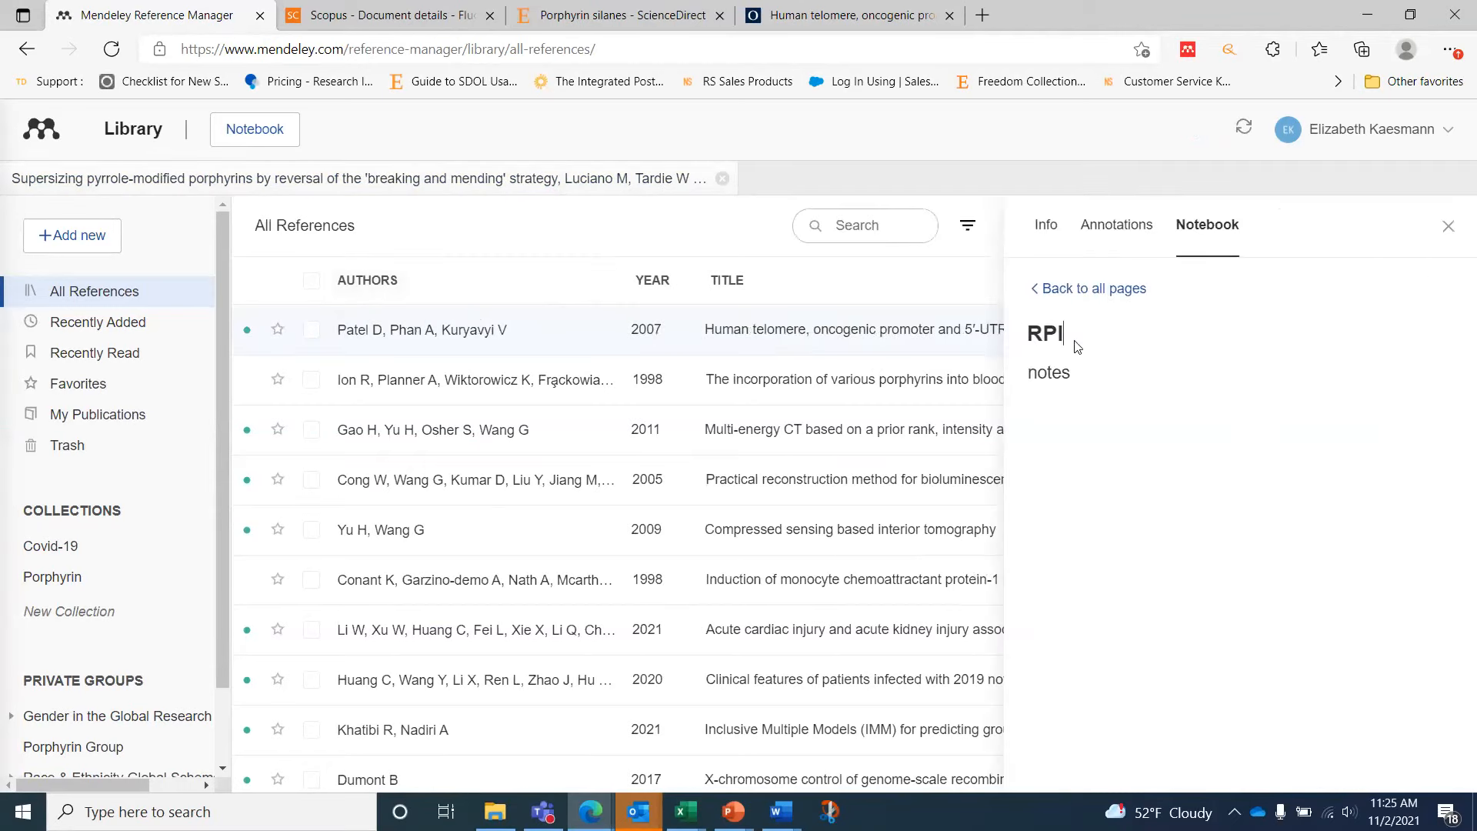
pyautogui.click(1043, 240)
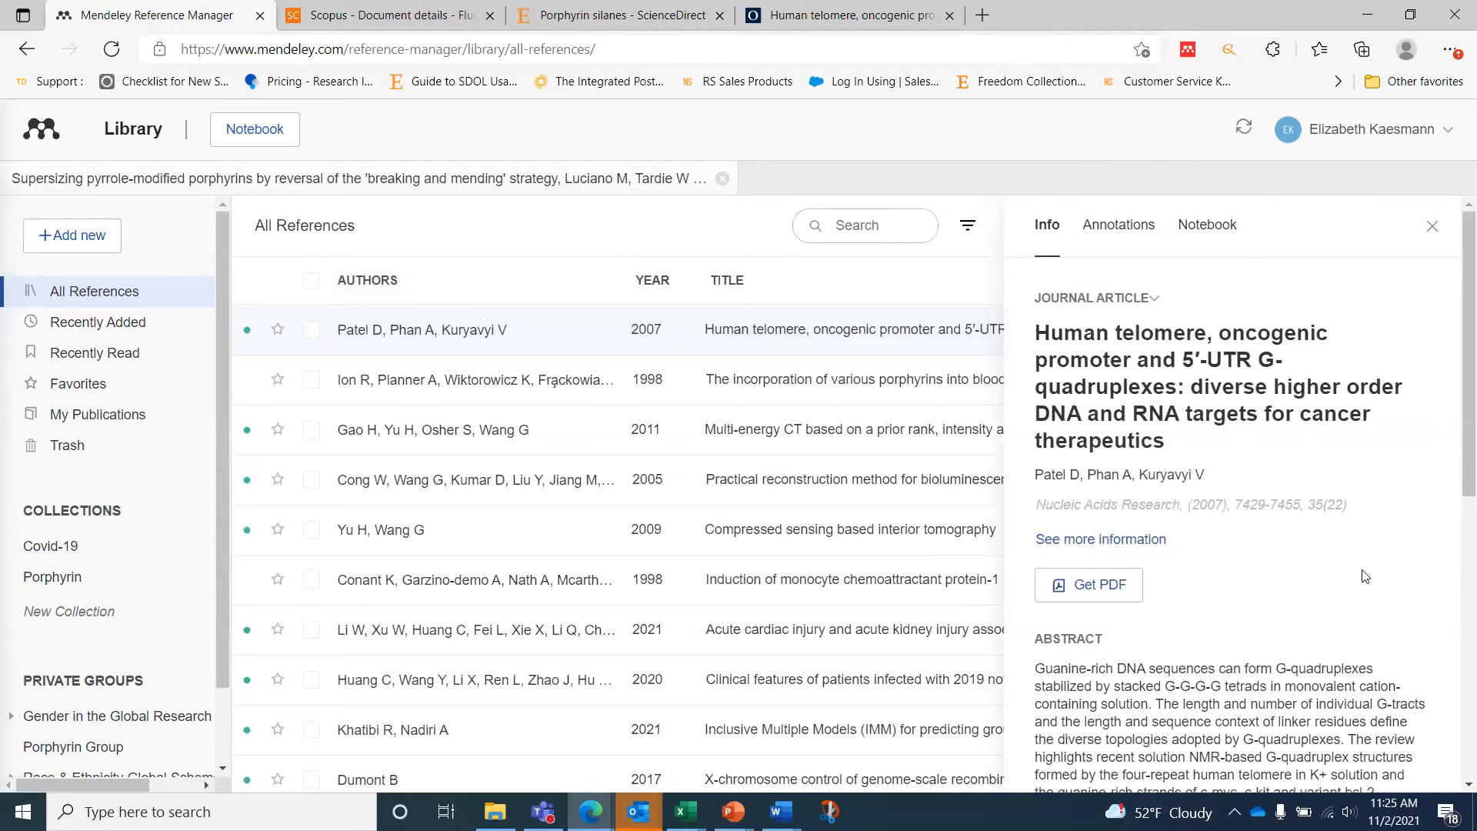
pyautogui.scroll(-1, 1365, 576)
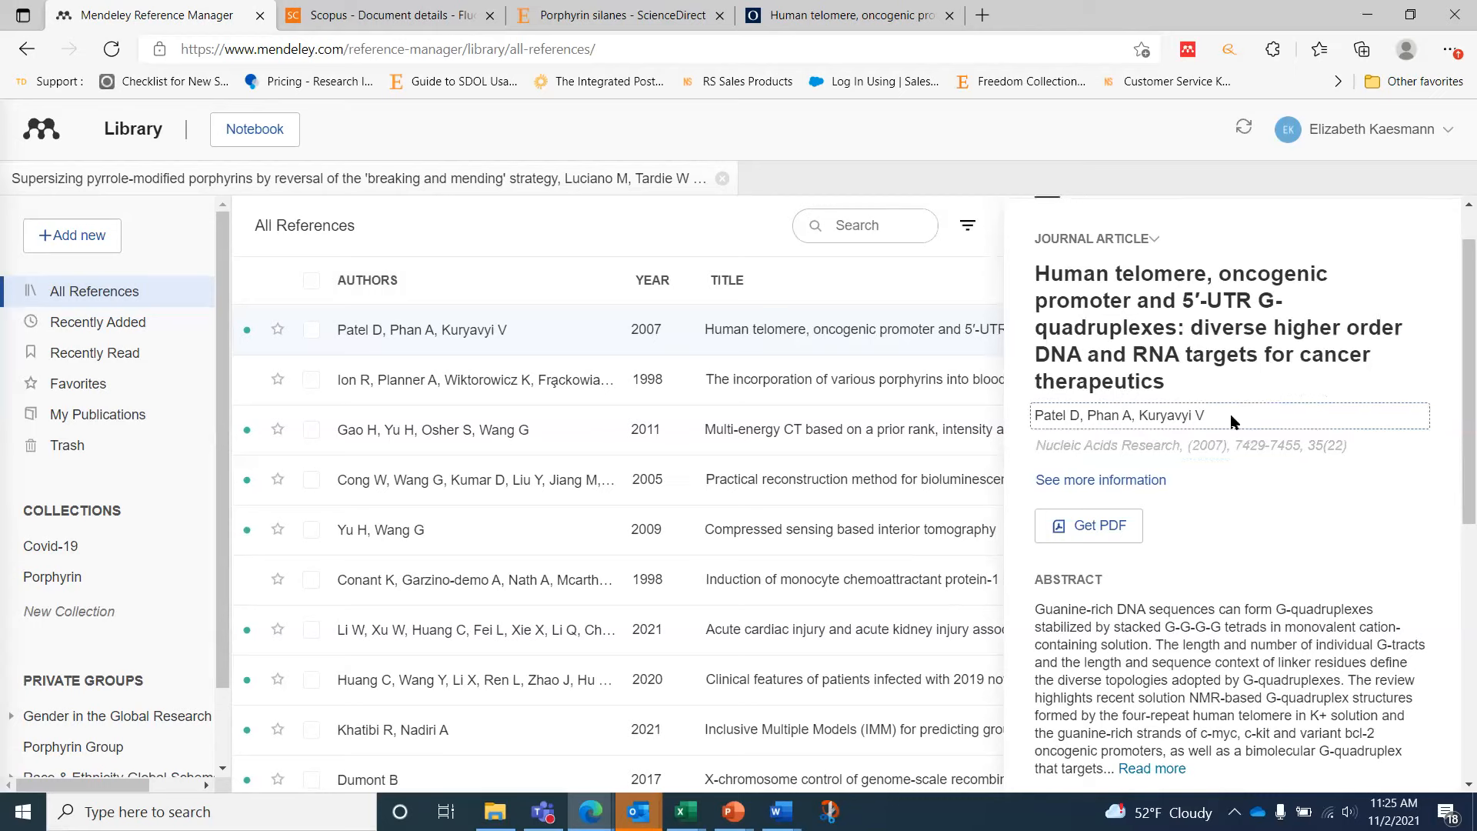
pyautogui.scroll(-6, 1233, 600)
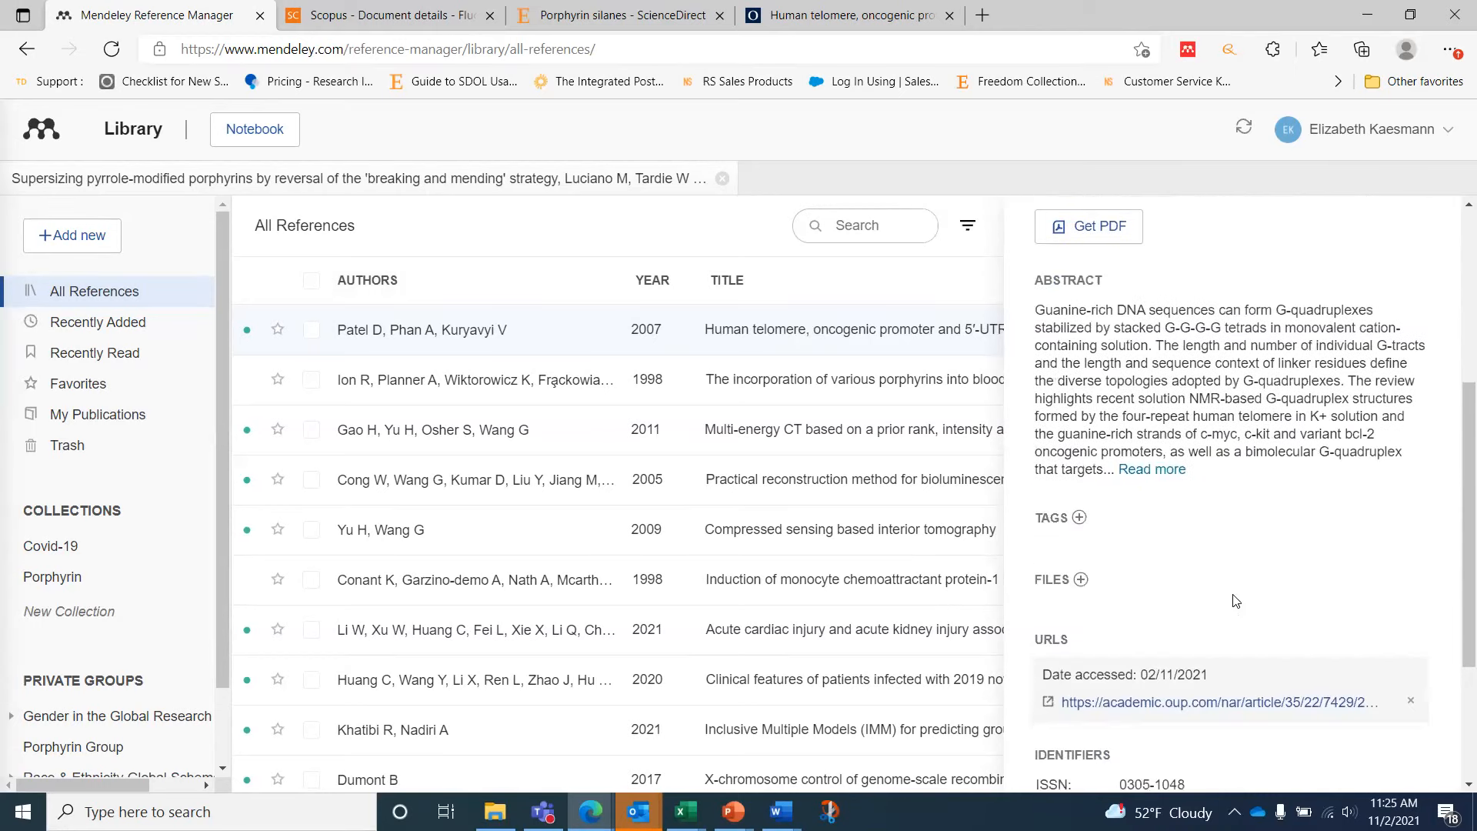
pyautogui.scroll(6, 1233, 600)
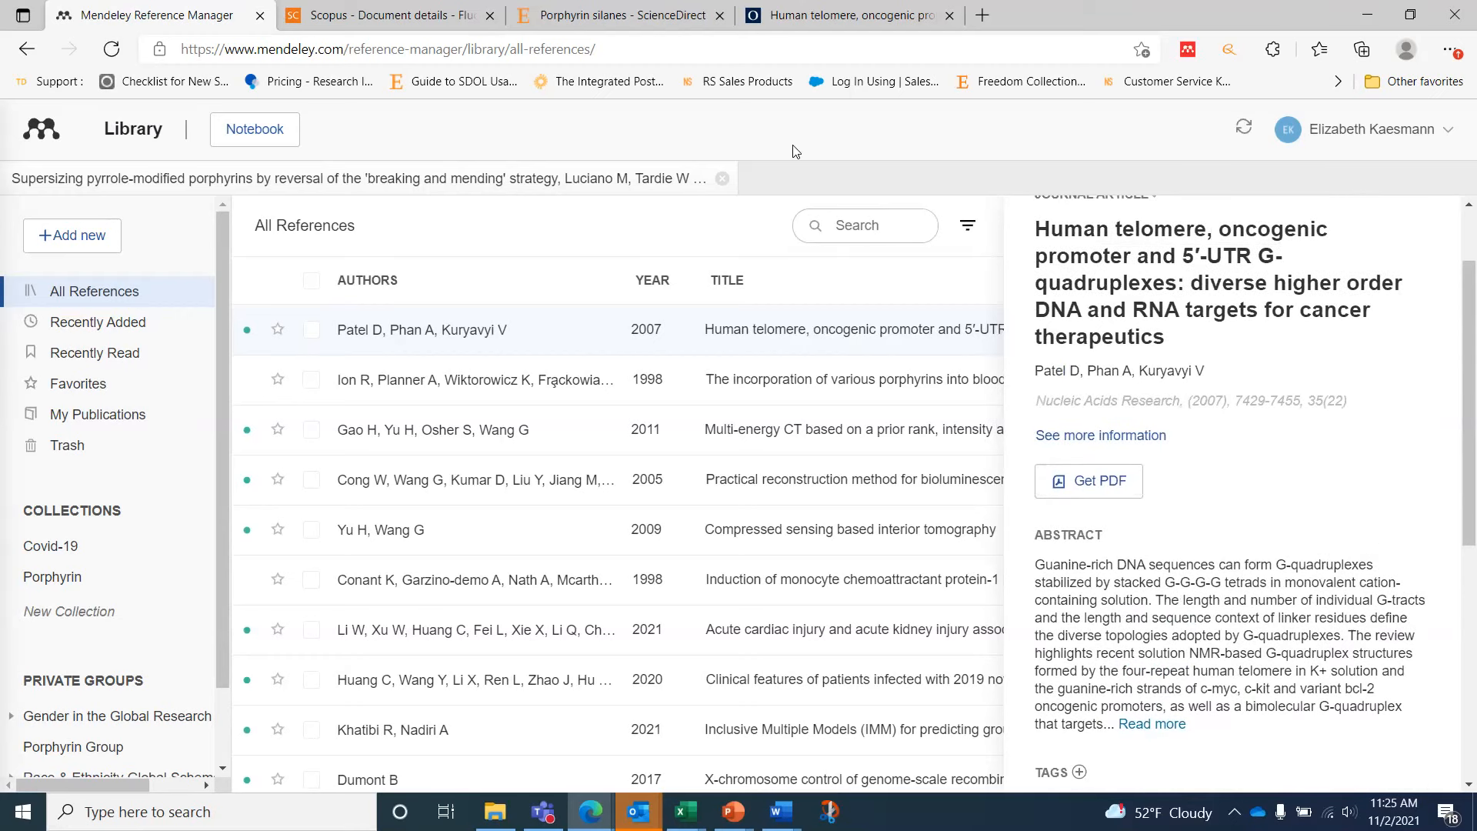
pyautogui.scroll(2, 1455, 214)
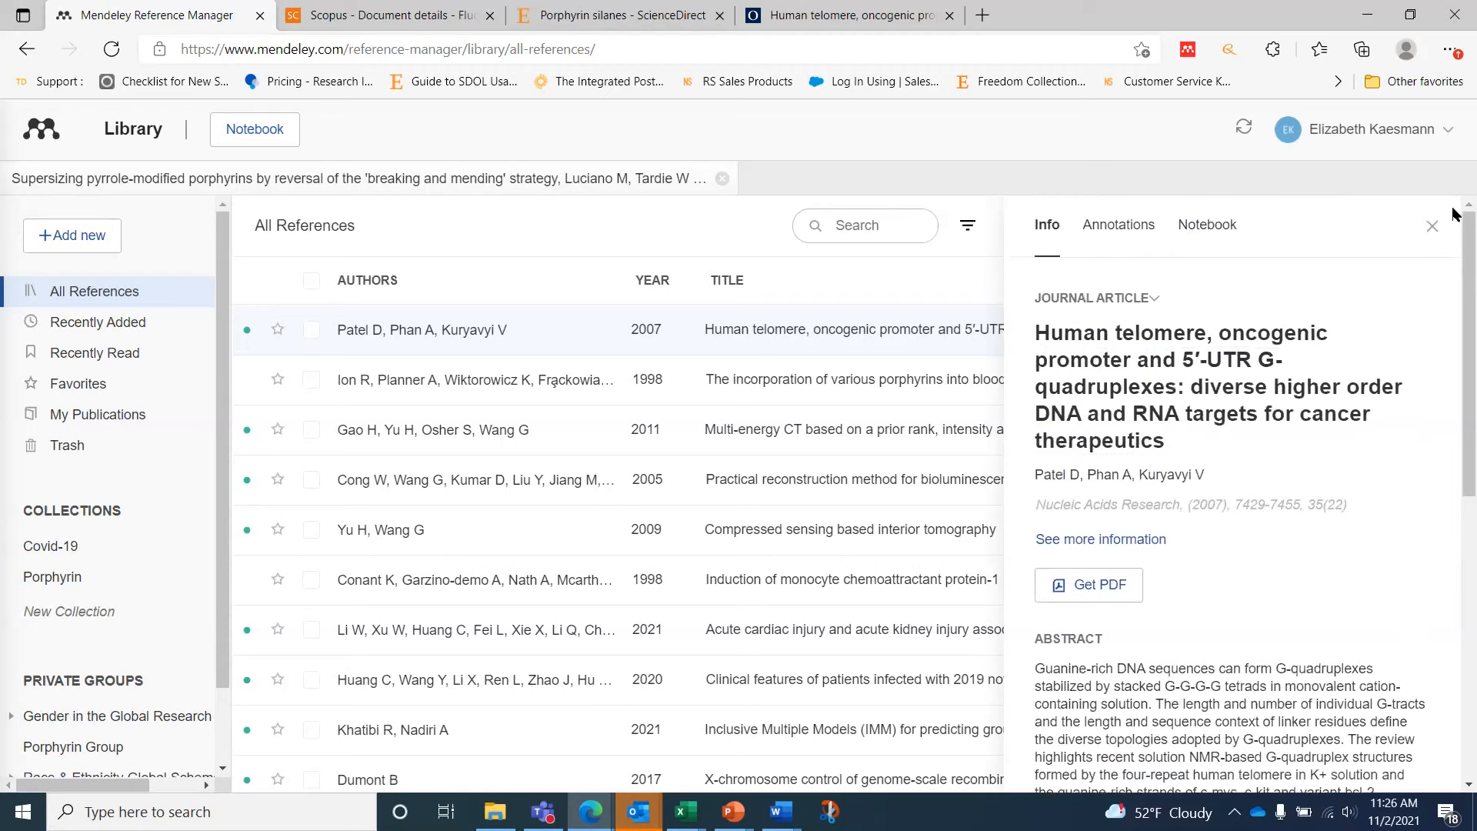
pyautogui.click(1431, 225)
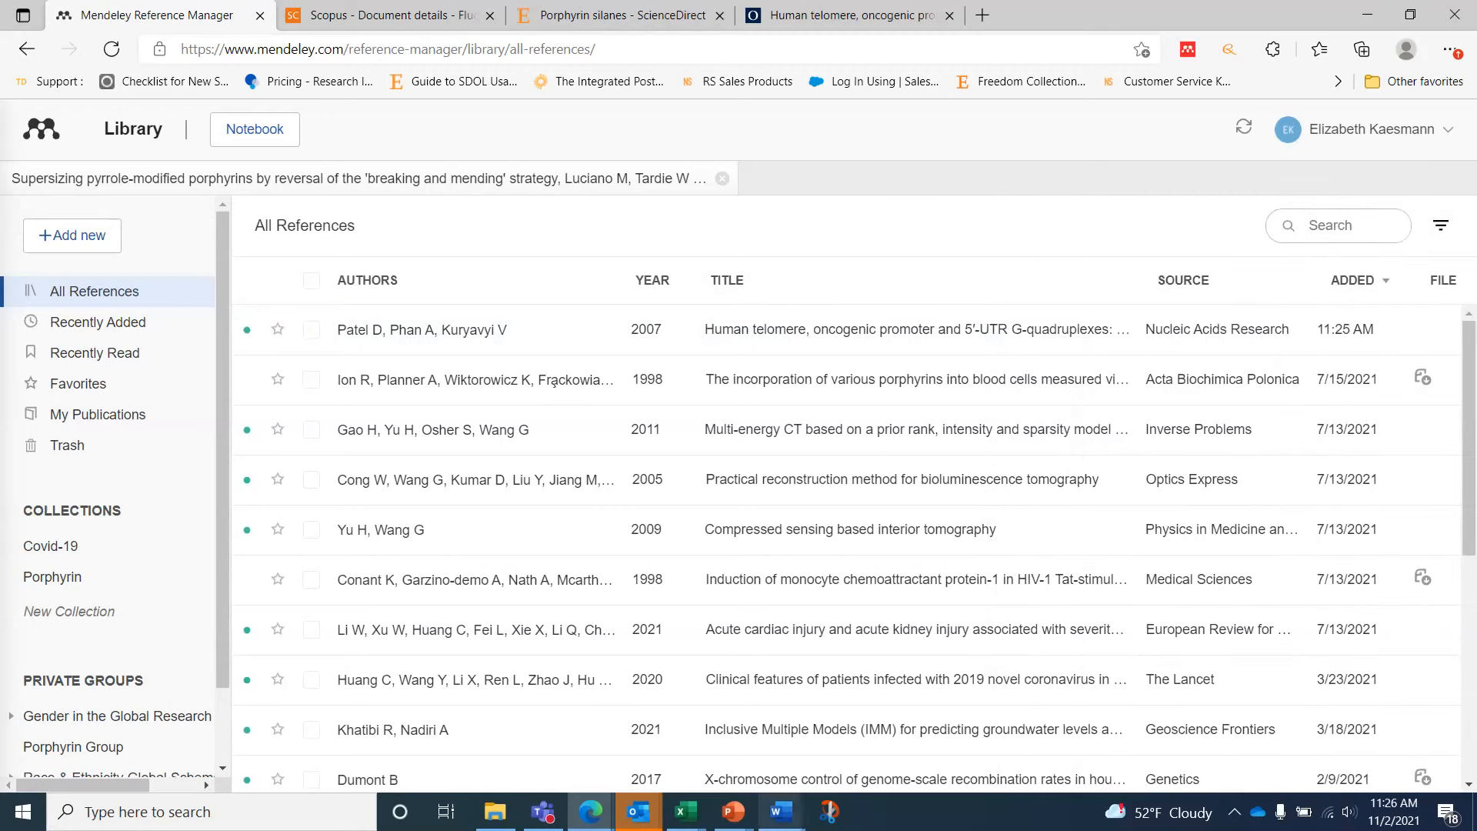
# Step: Return to the Oxford Academic "Human telomere" article in the browser and copy its full abstract text
pyautogui.click(782, 812)
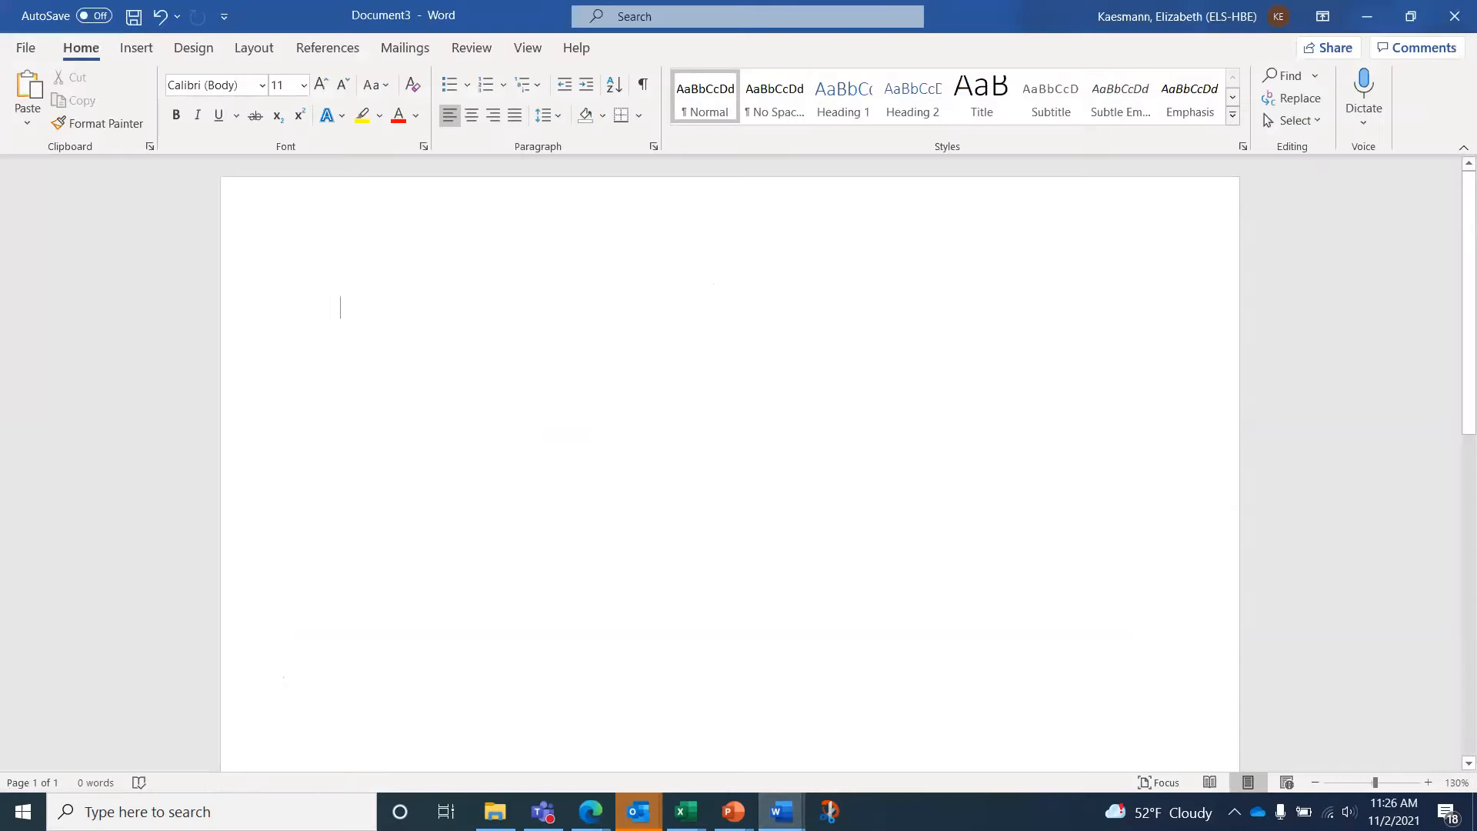
pyautogui.moveTo(638, 812)
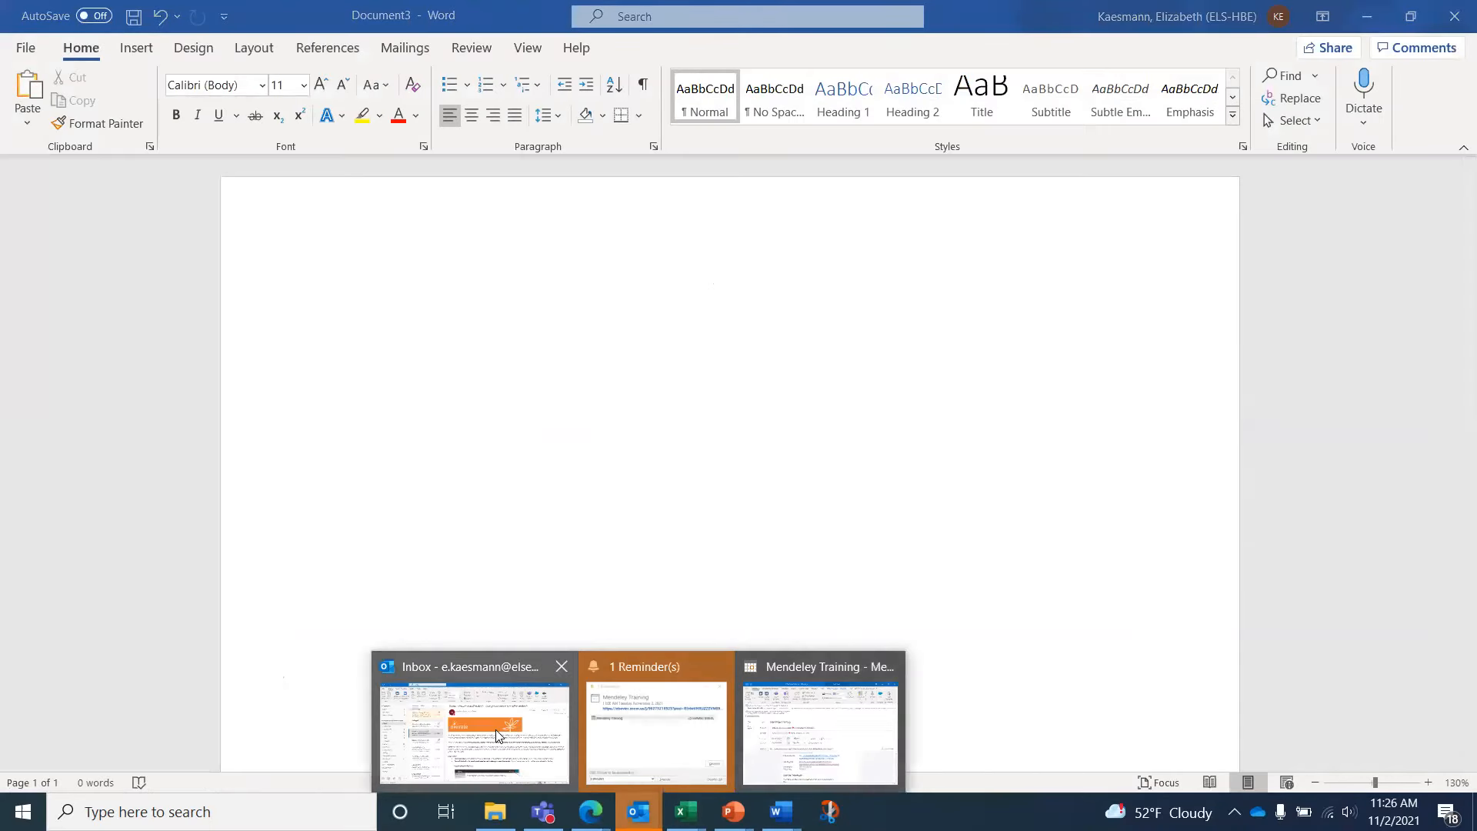
pyautogui.moveTo(591, 812)
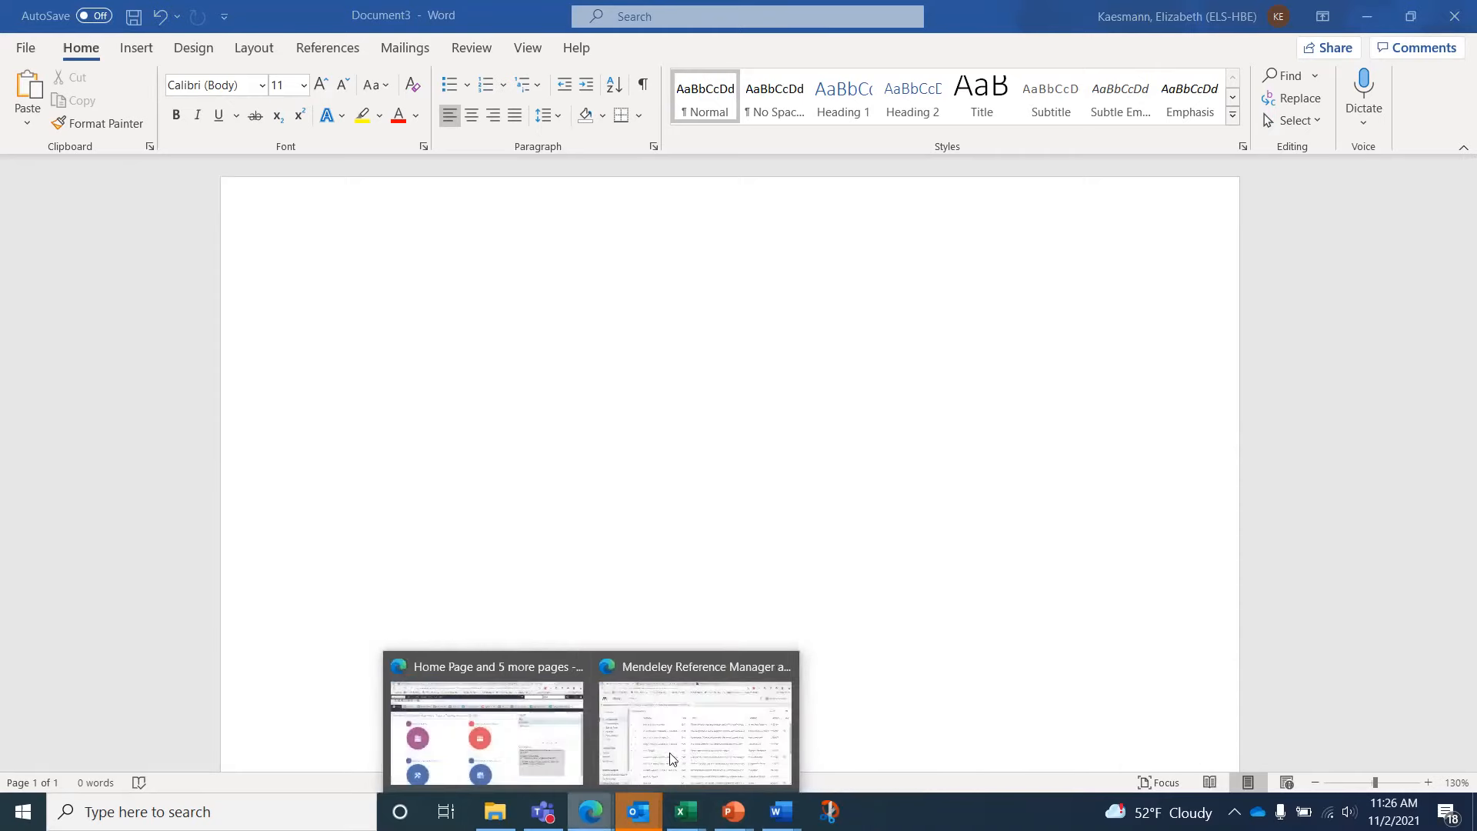
pyautogui.click(682, 752)
pyautogui.click(867, 13)
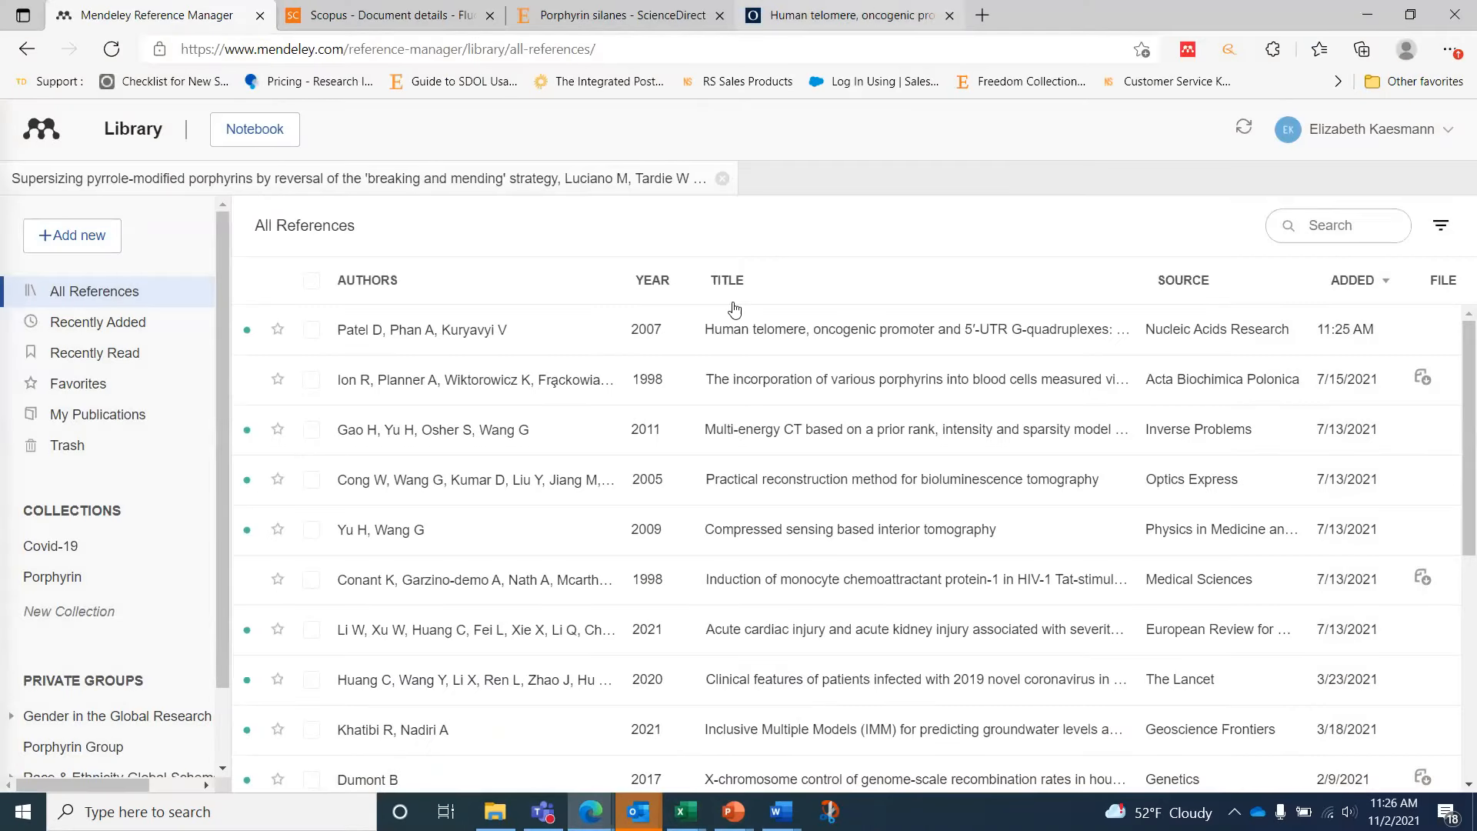
pyautogui.scroll(-5, 718, 337)
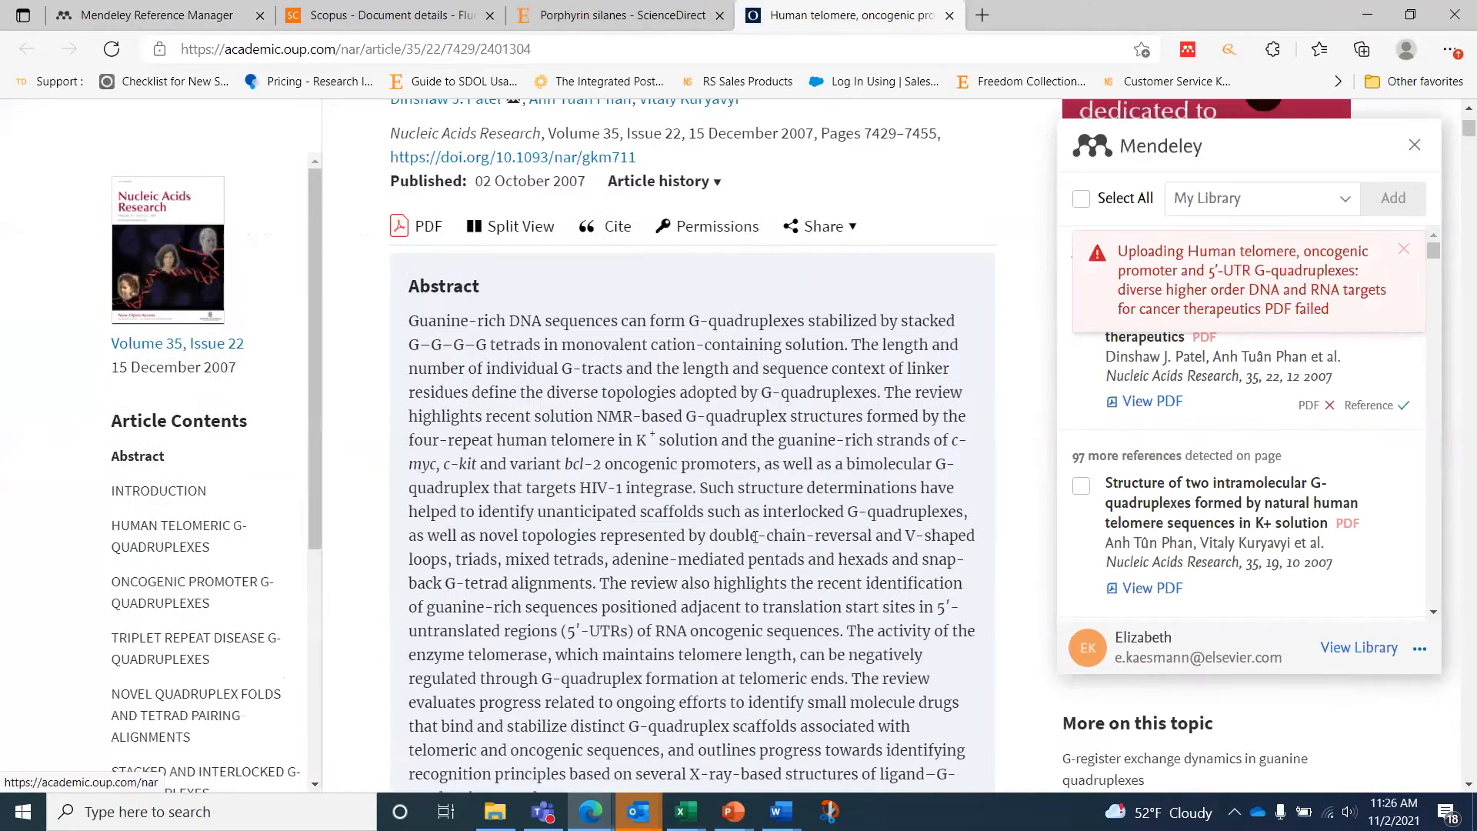
pyautogui.moveTo(411, 317); pyautogui.dragTo(818, 696)
pyautogui.scroll(-2, 713, 498)
pyautogui.moveTo(712, 497); pyautogui.dragTo(691, 509)
pyautogui.hotkey('ctrl', 'c')
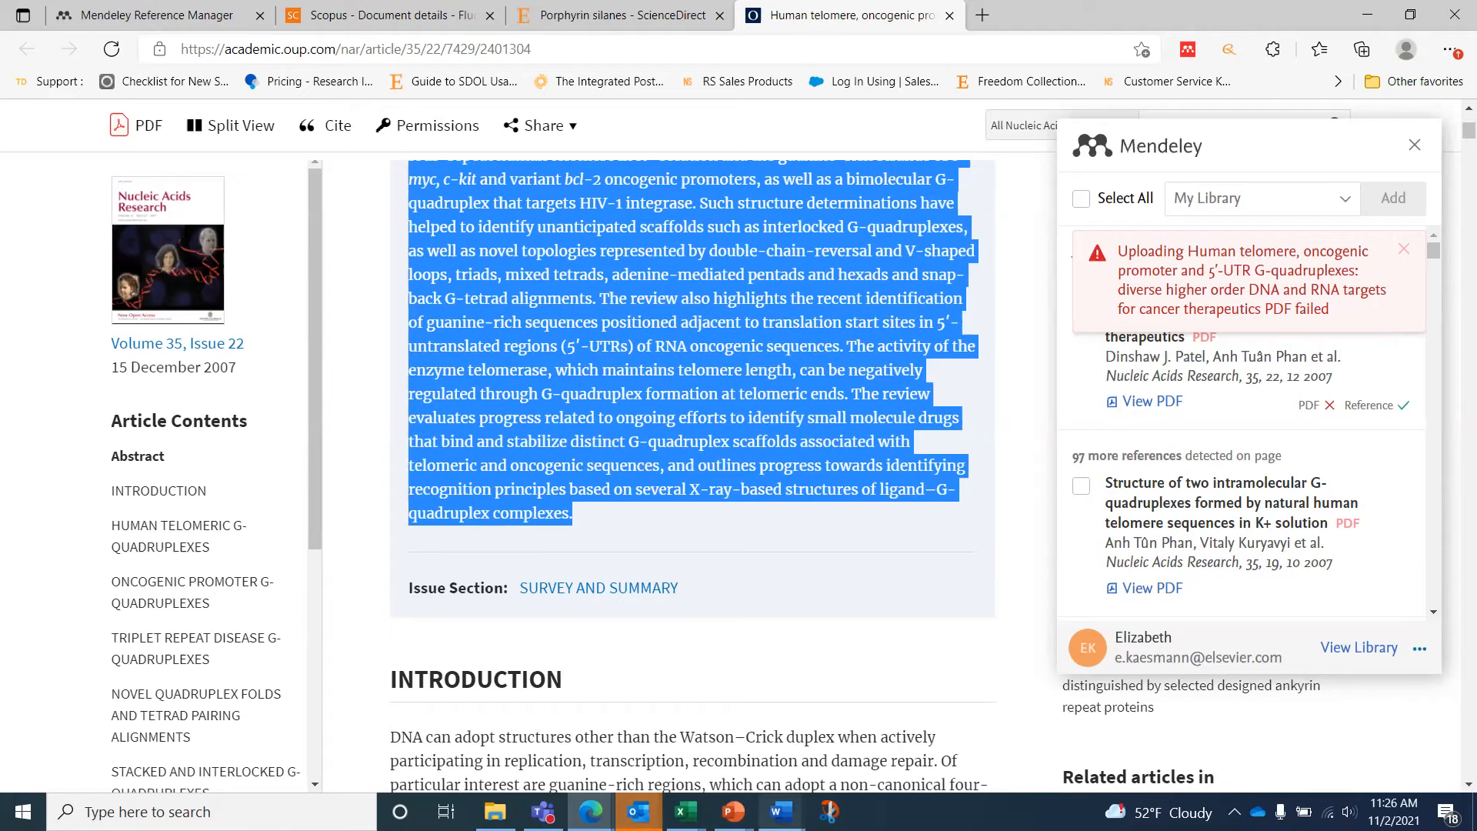
# Step: Switch to the blank Word document and paste the copied abstract, keeping the text only
pyautogui.click(781, 812)
pyautogui.click(948, 703)
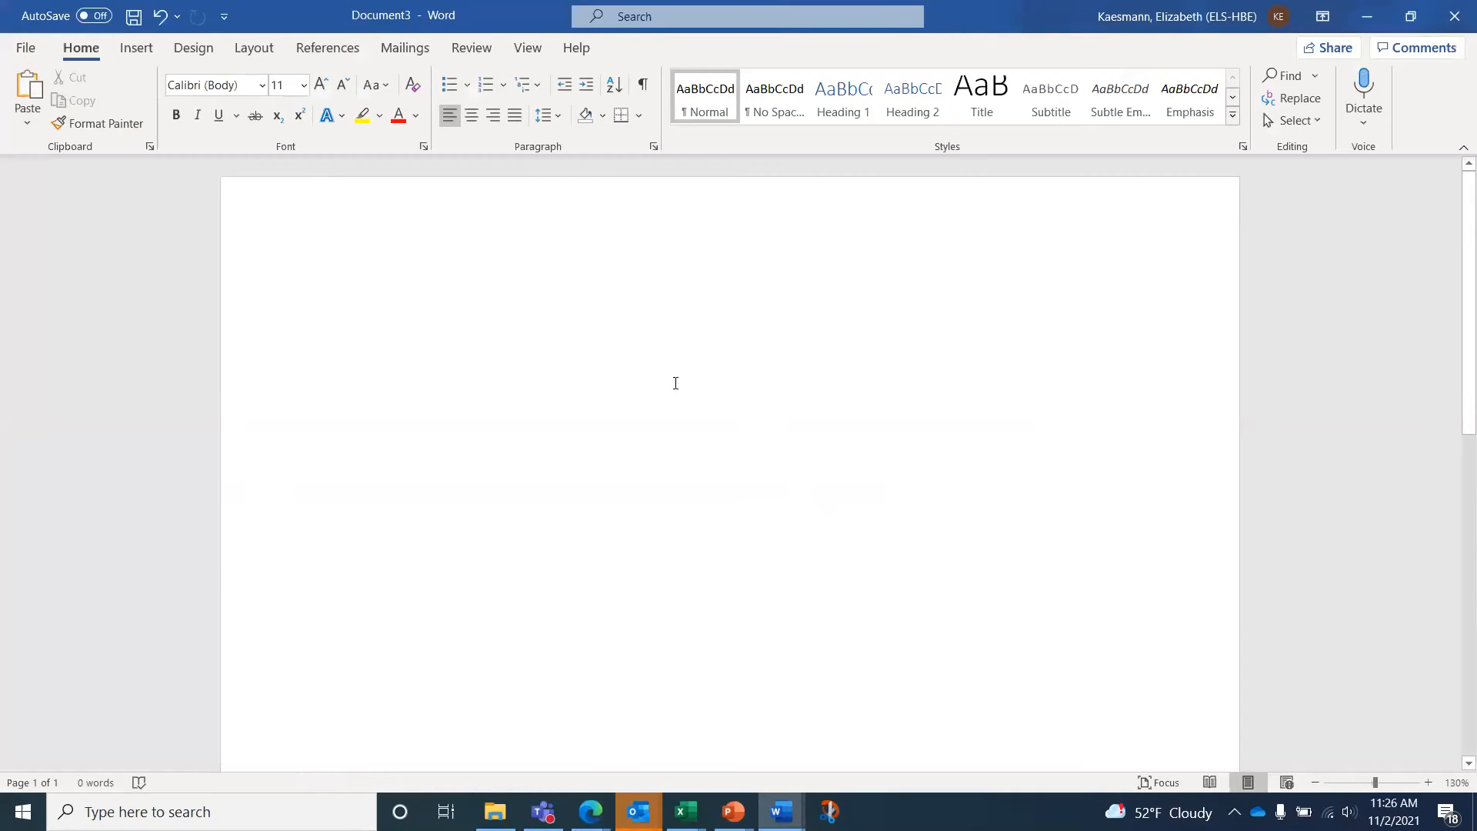
pyautogui.hotkey('ctrl', 'v')
pyautogui.click(1045, 750)
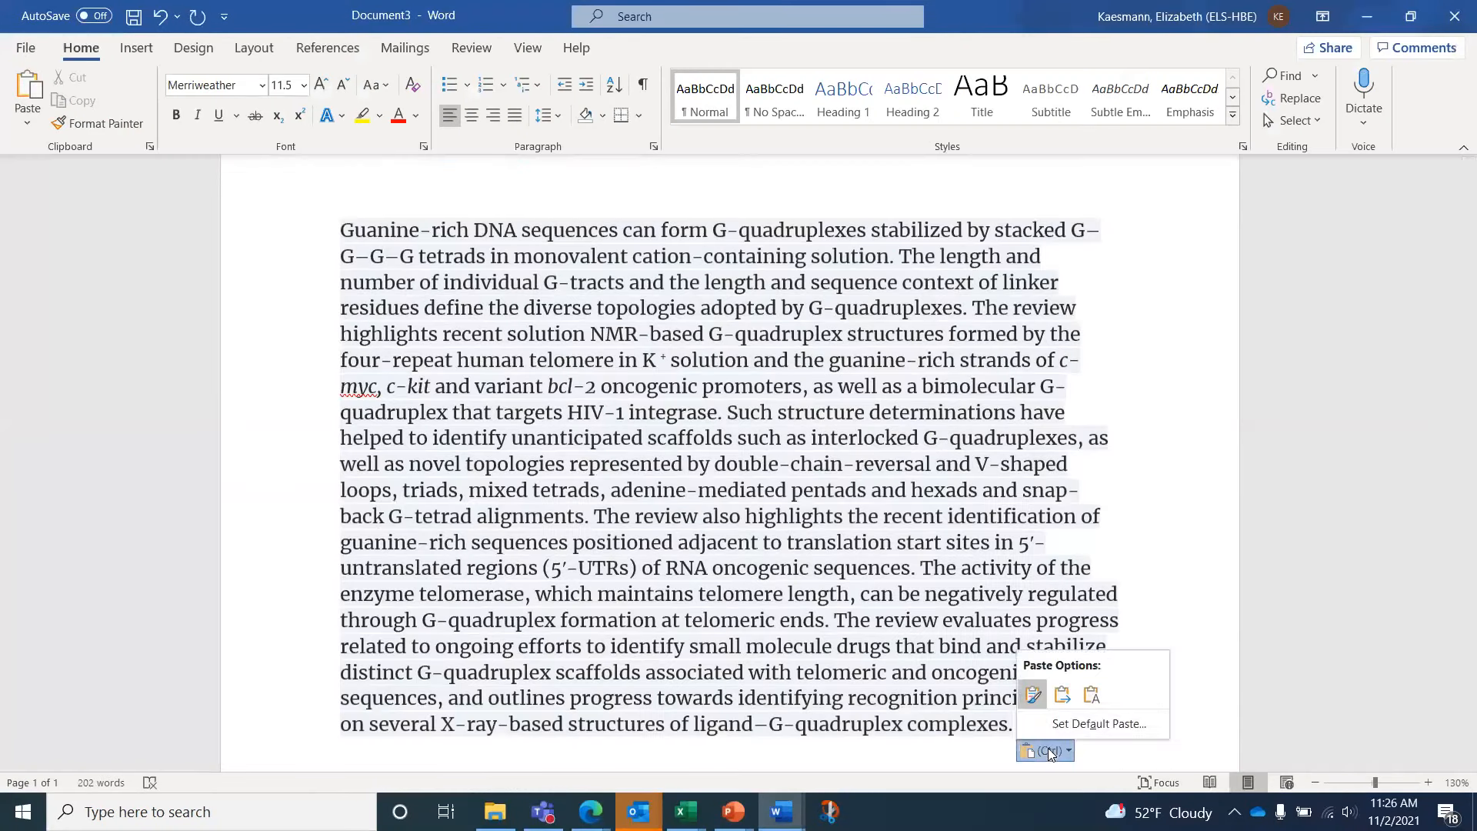
pyautogui.click(1091, 695)
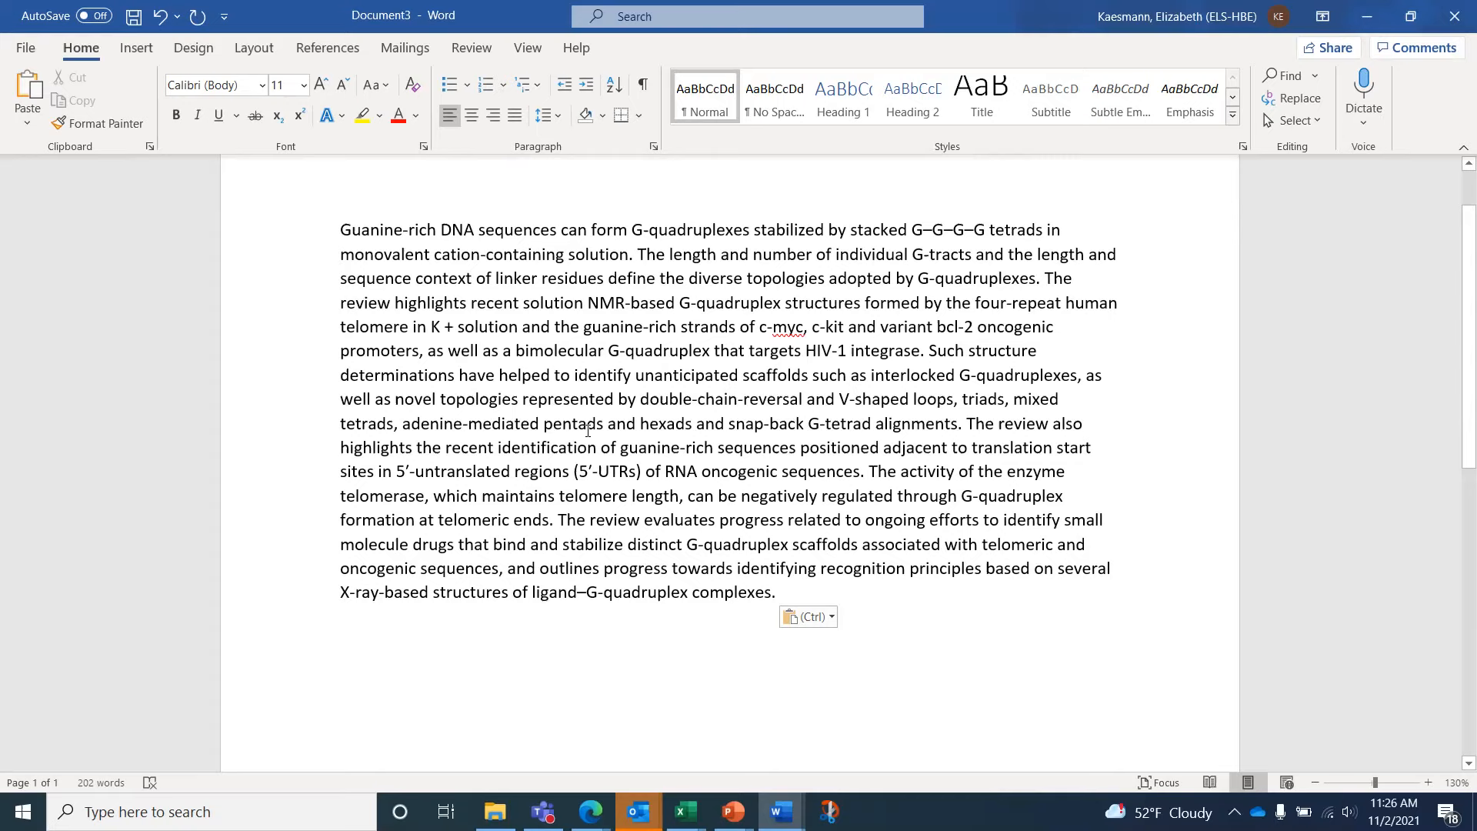
# Step: Open Mendeley Cite and, with the cursor at the end of the abstract, select the 1998 reference "The incorporation of various porphyrins into blood cells"
pyautogui.click(329, 50)
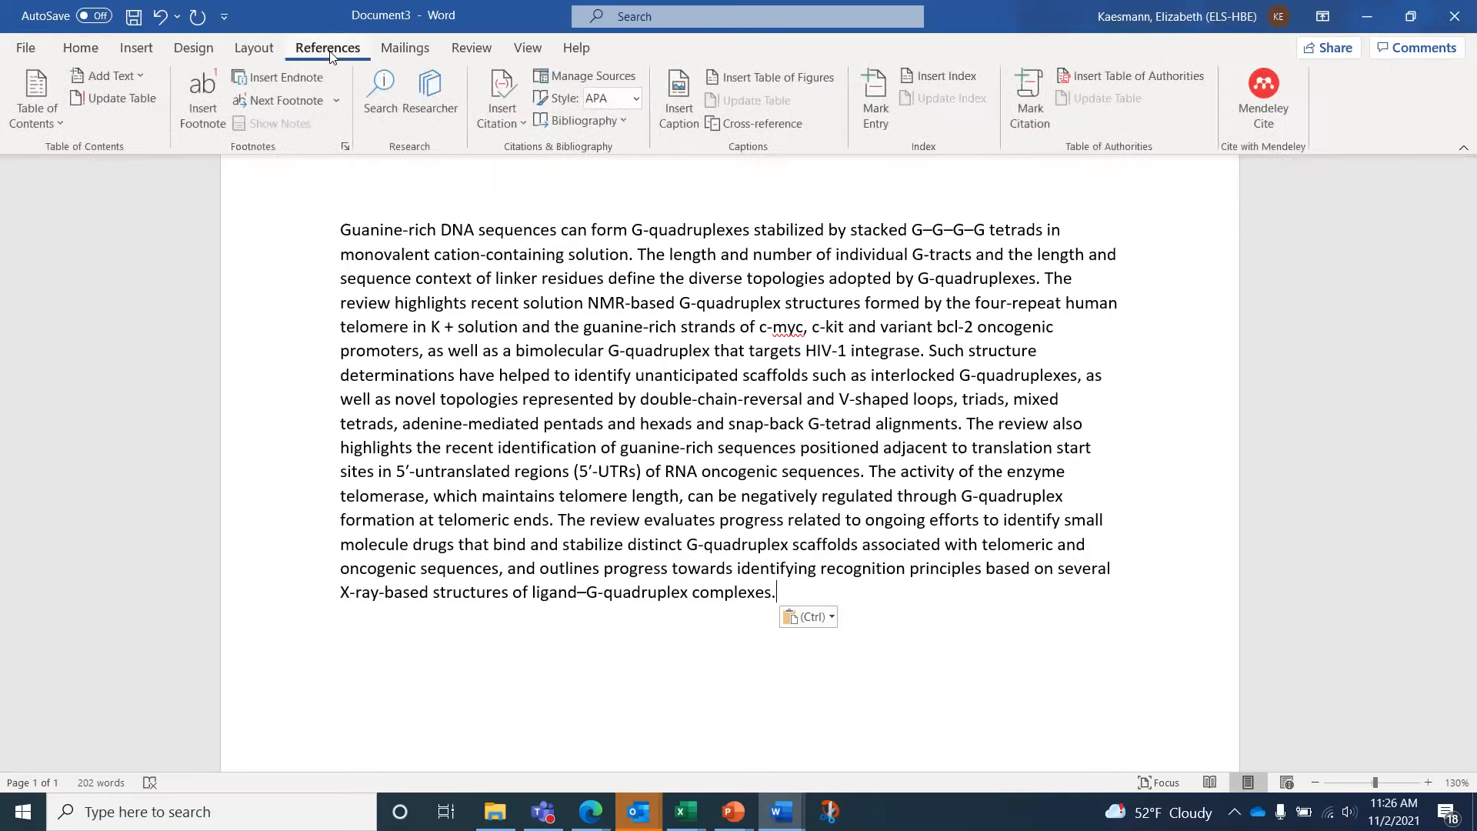
pyautogui.click(1259, 100)
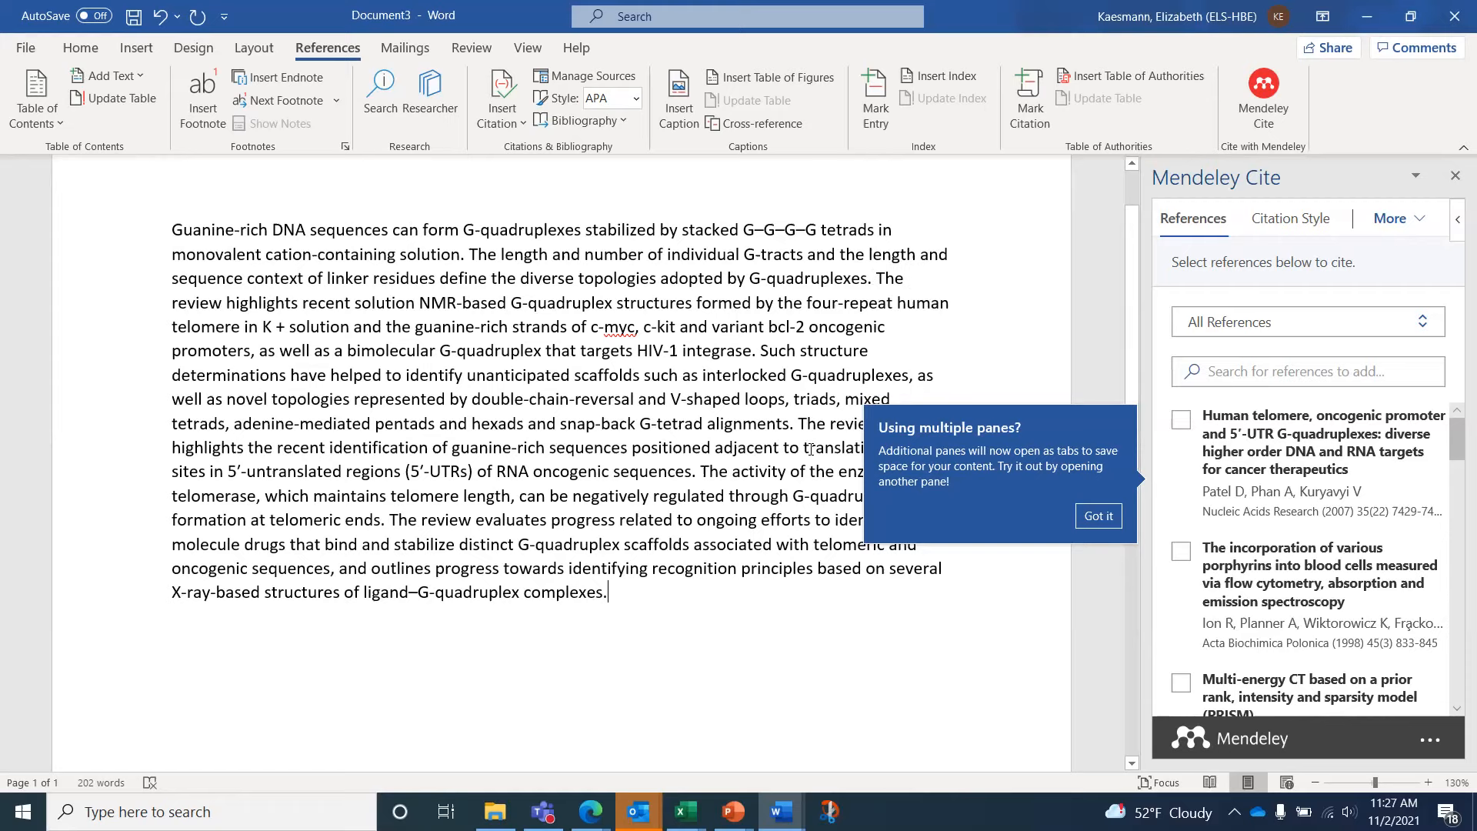
pyautogui.click(629, 591)
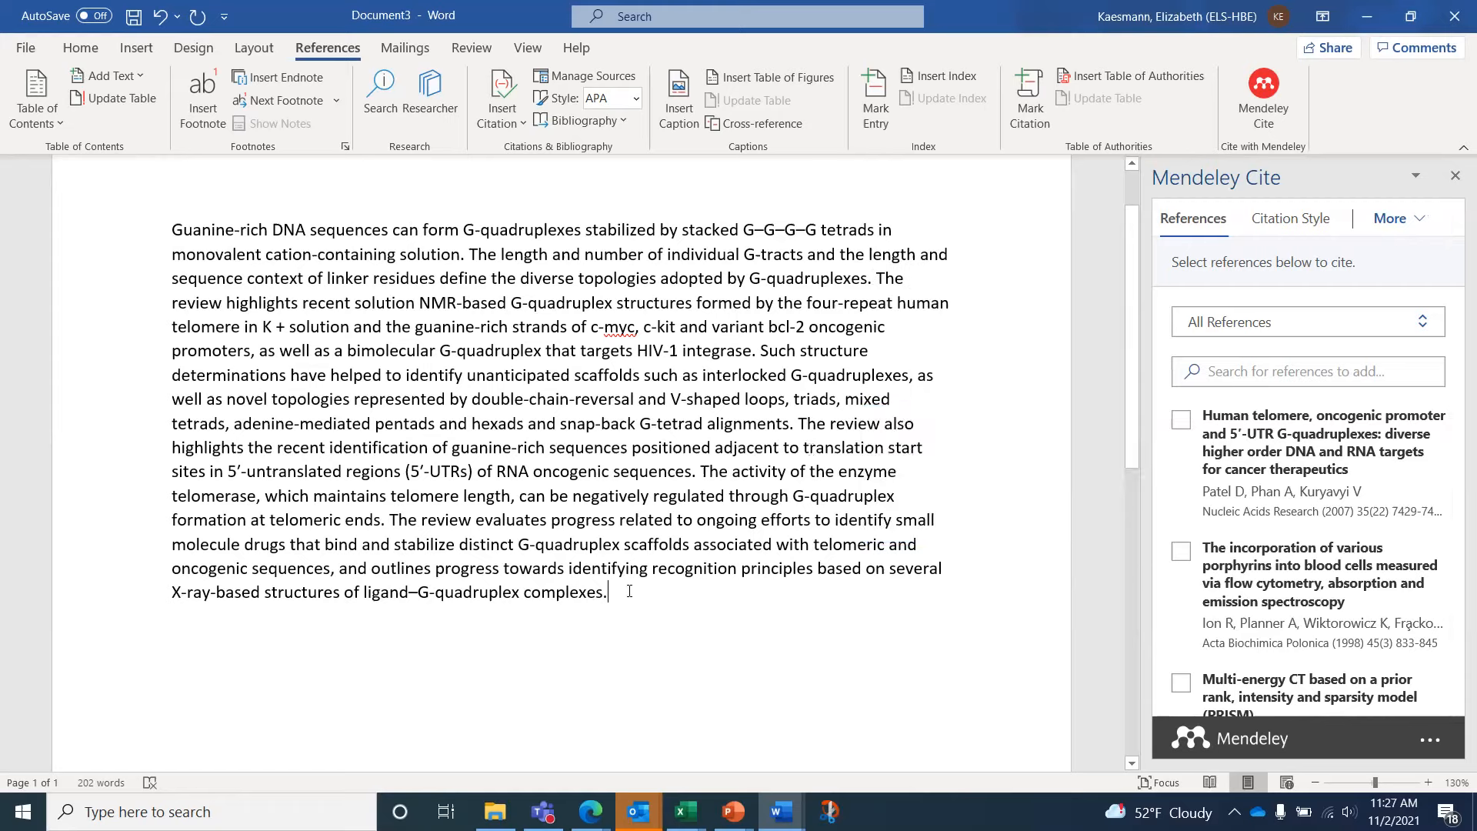
pyautogui.click(1182, 554)
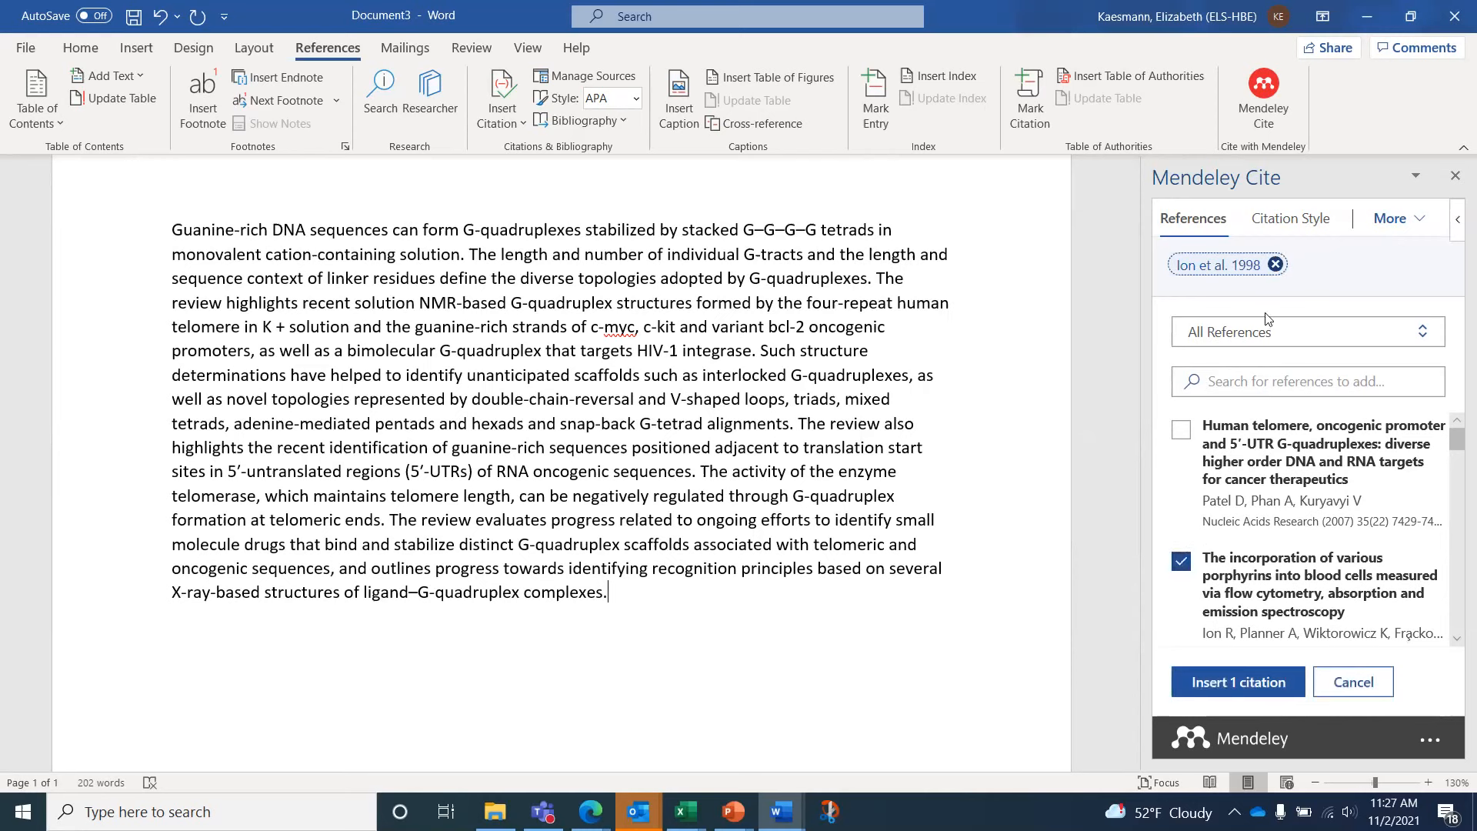
# Step: Switch the reference list to the Porphyrin collection, browse it, and insert the already selected 1998 citation at the end of the abstract
pyautogui.scroll(-5, 1331, 519)
pyautogui.scroll(5, 1331, 520)
pyautogui.click(1422, 337)
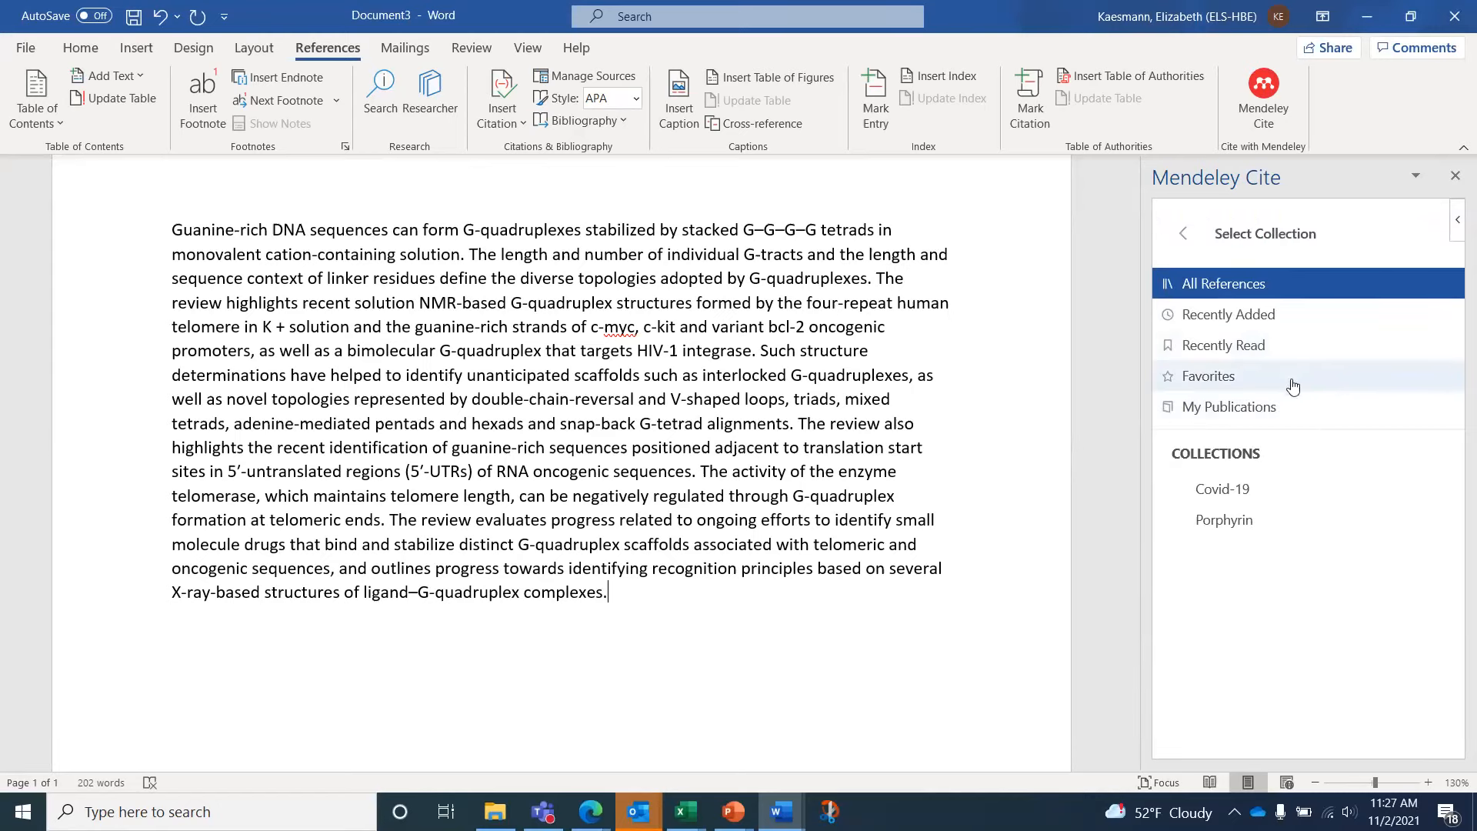
pyautogui.click(1211, 528)
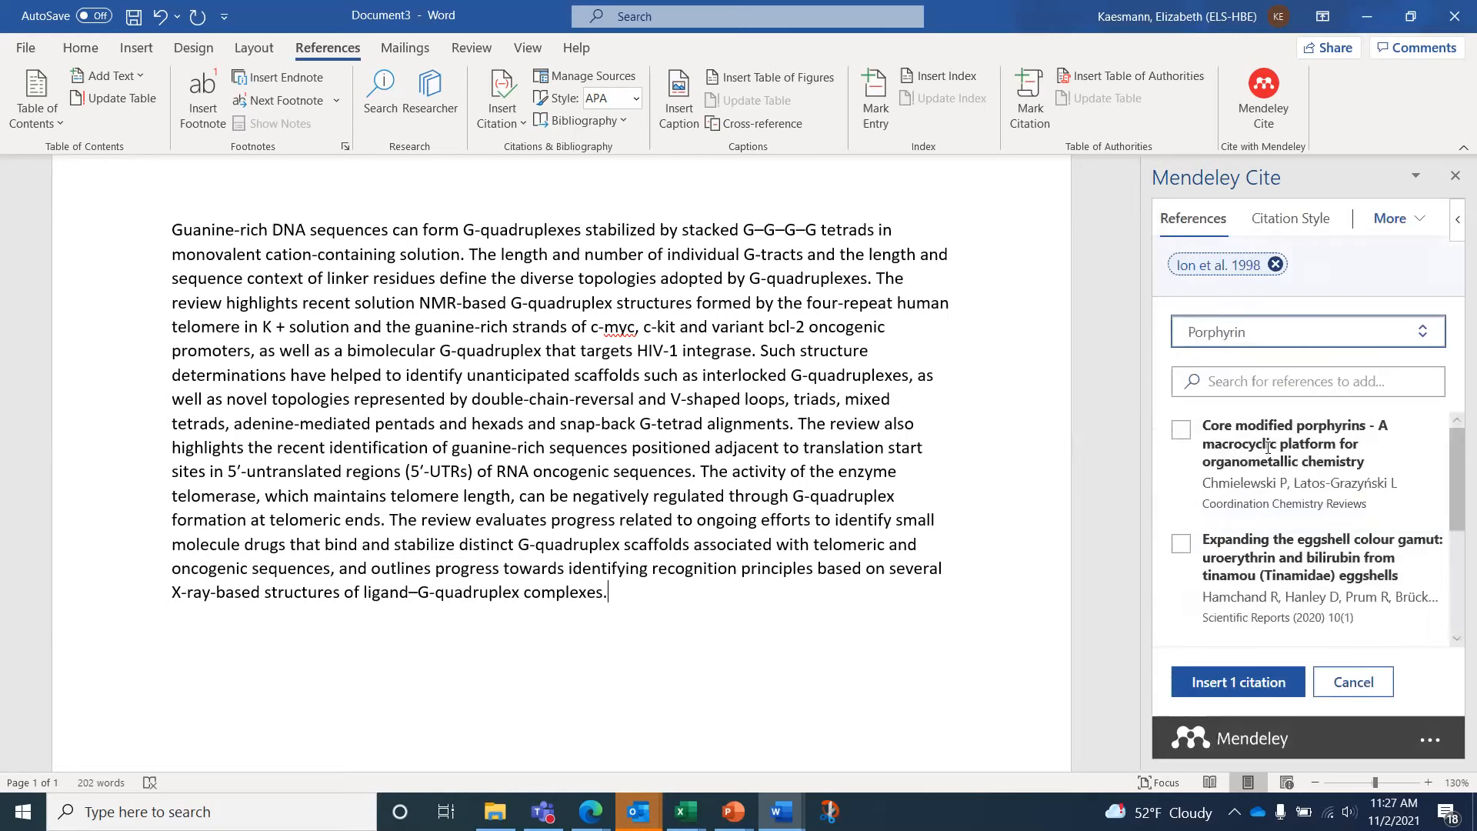
pyautogui.scroll(-2, 1268, 446)
pyautogui.scroll(2, 1268, 447)
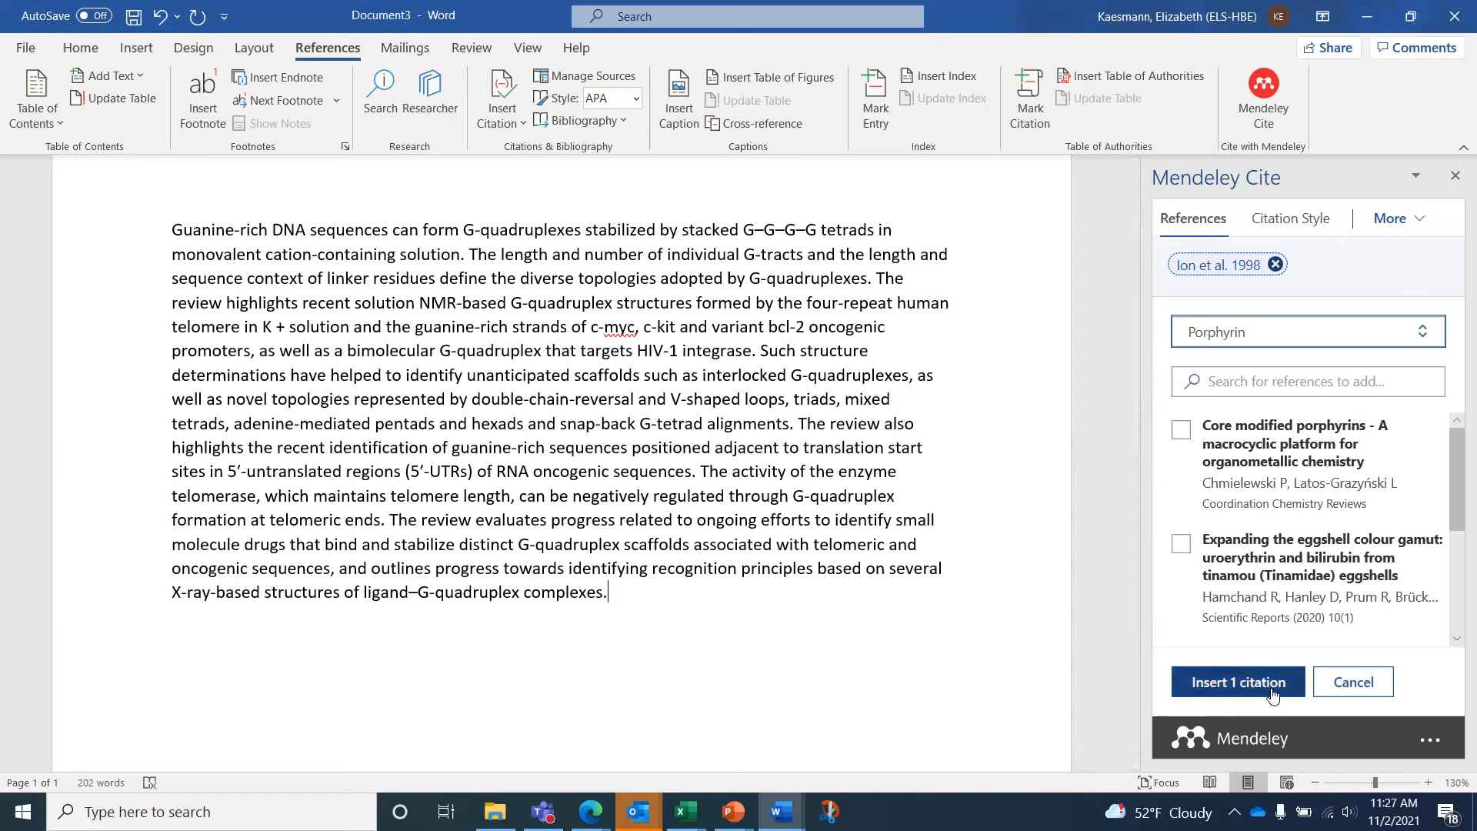
pyautogui.click(1223, 699)
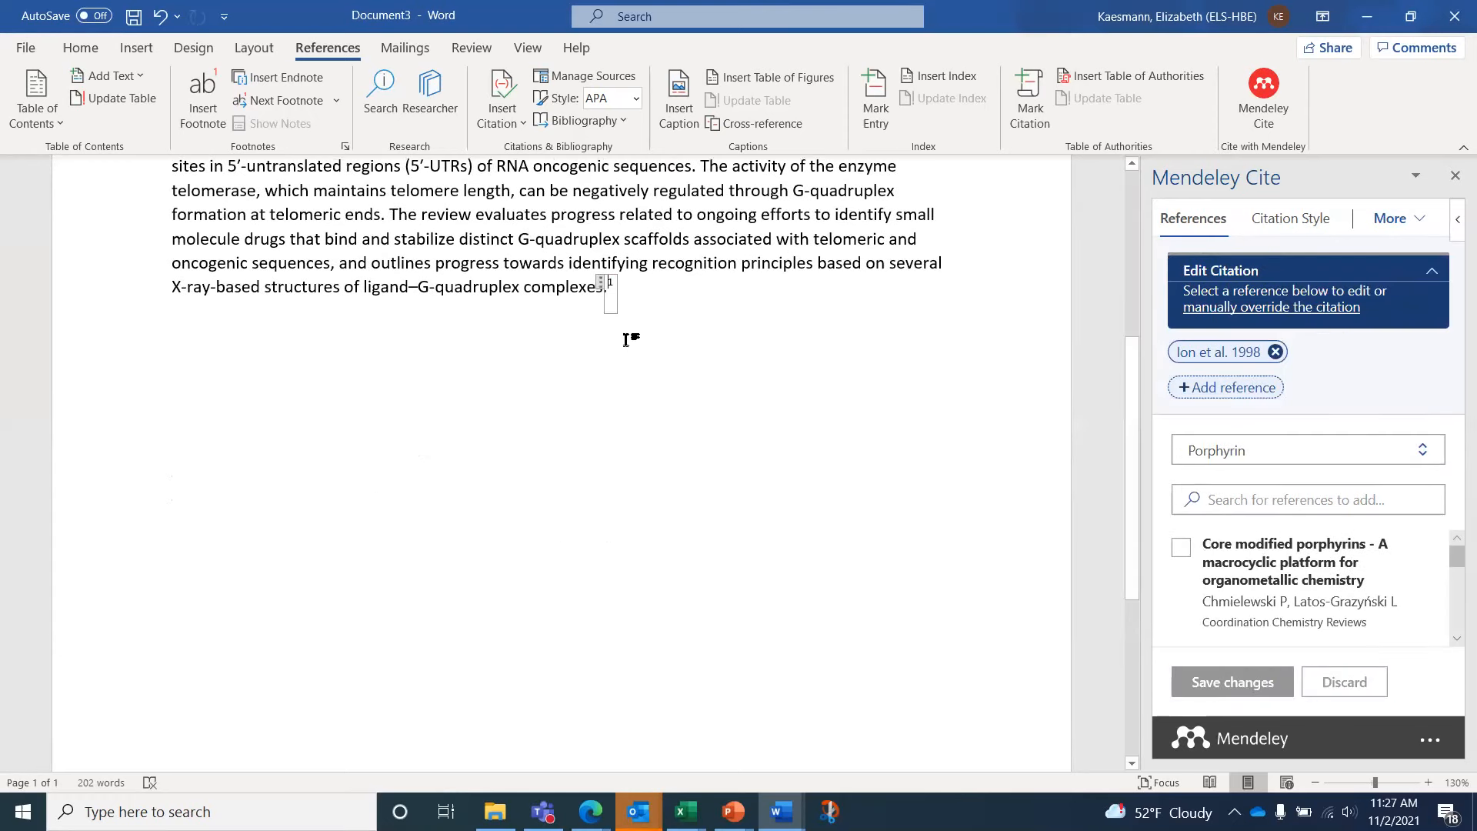
# Step: Insert a citation for "Pyrene-porphyrin based ratiometric fluorescent sensor array" after the sentence ending "topologies adopted by G-quadruplexes."
pyautogui.click(674, 308)
pyautogui.scroll(5, 674, 308)
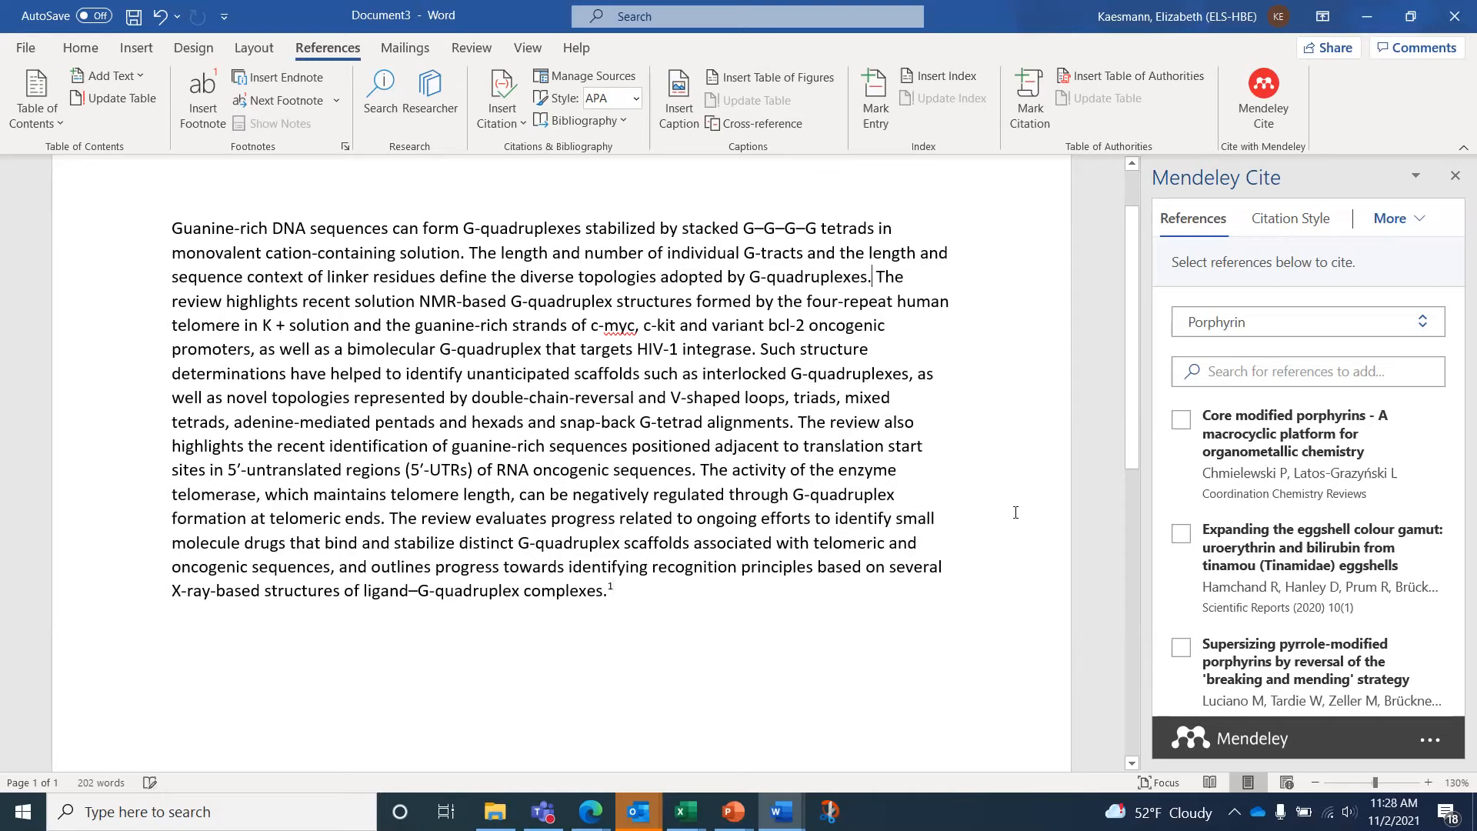
pyautogui.scroll(-2, 1227, 583)
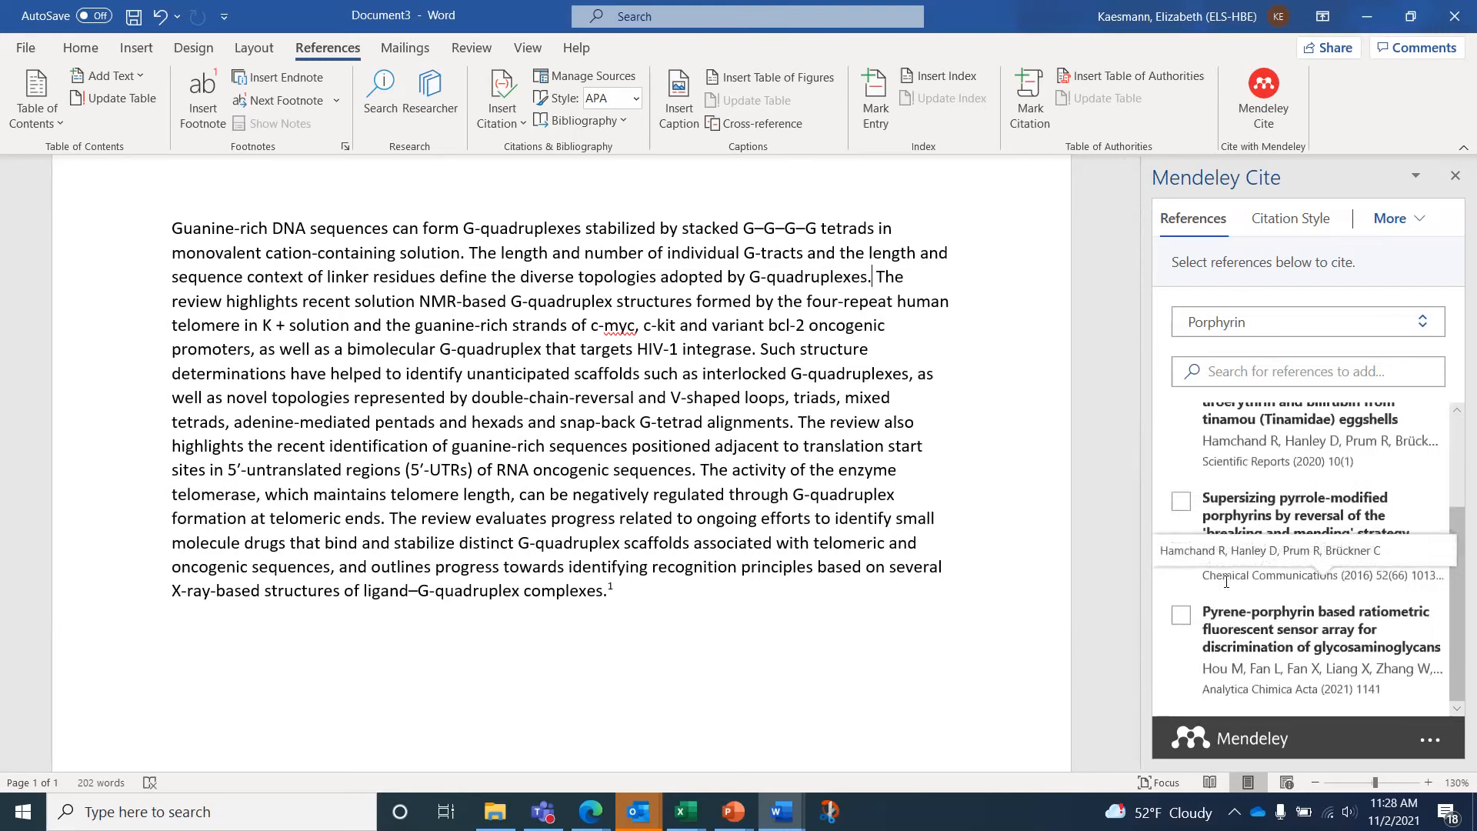
pyautogui.click(1182, 617)
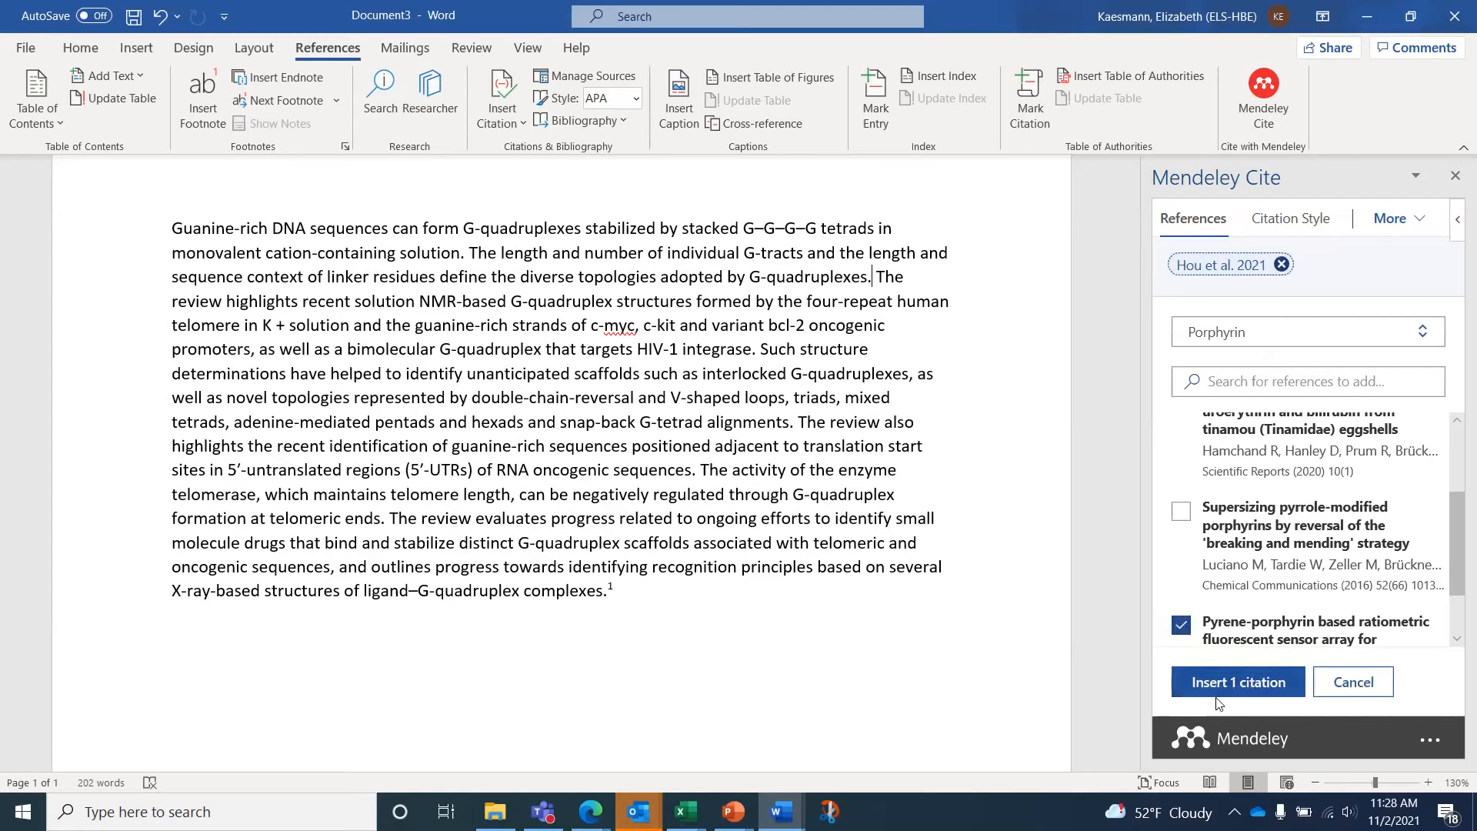
pyautogui.click(1219, 696)
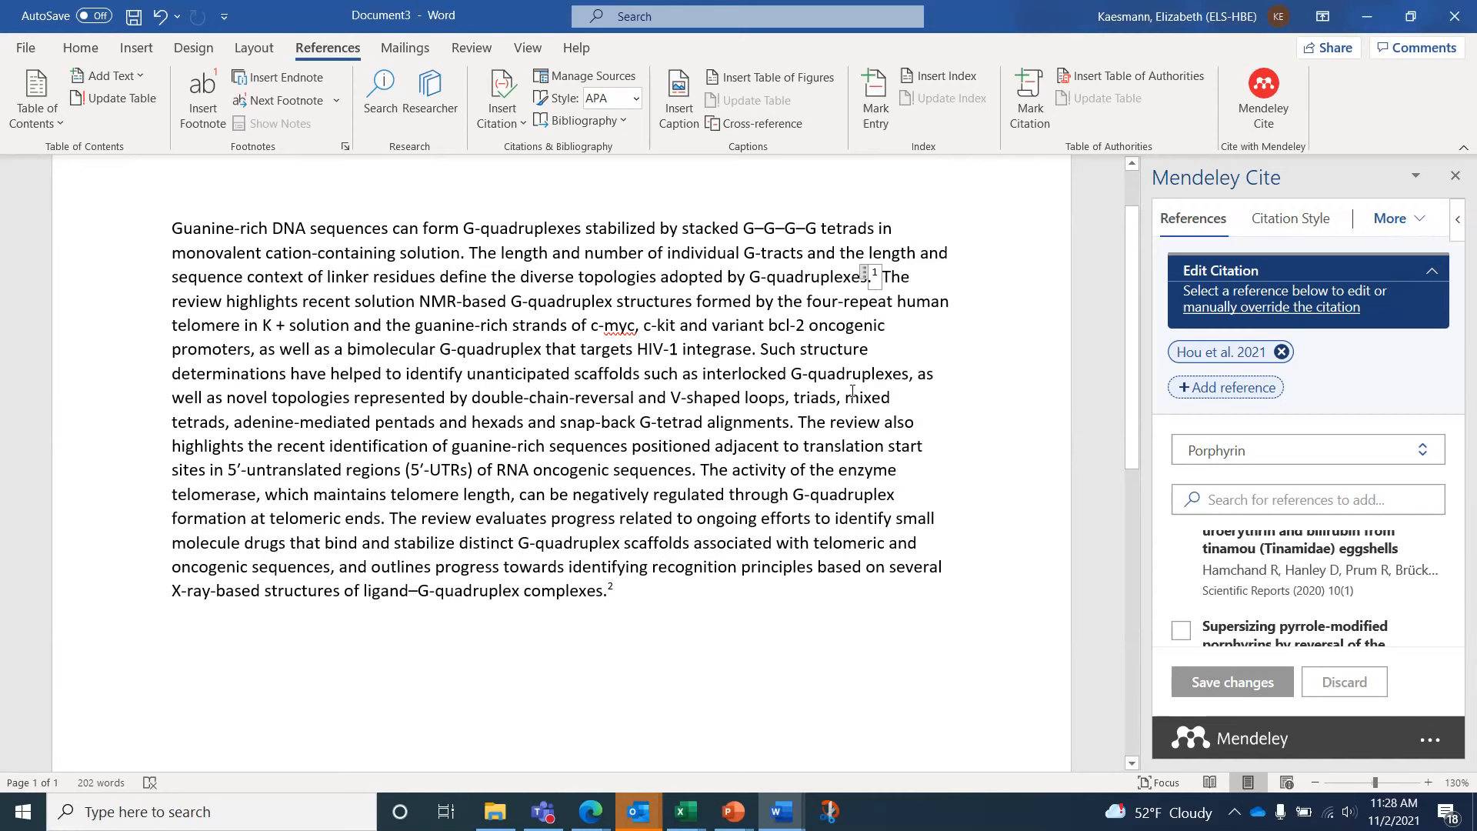
# Step: Cite "Supersizing pyrrole-modified porphyrins" after the sentence ending "snap-back G-tetrad alignments", and leave the citation
pyautogui.click(800, 433)
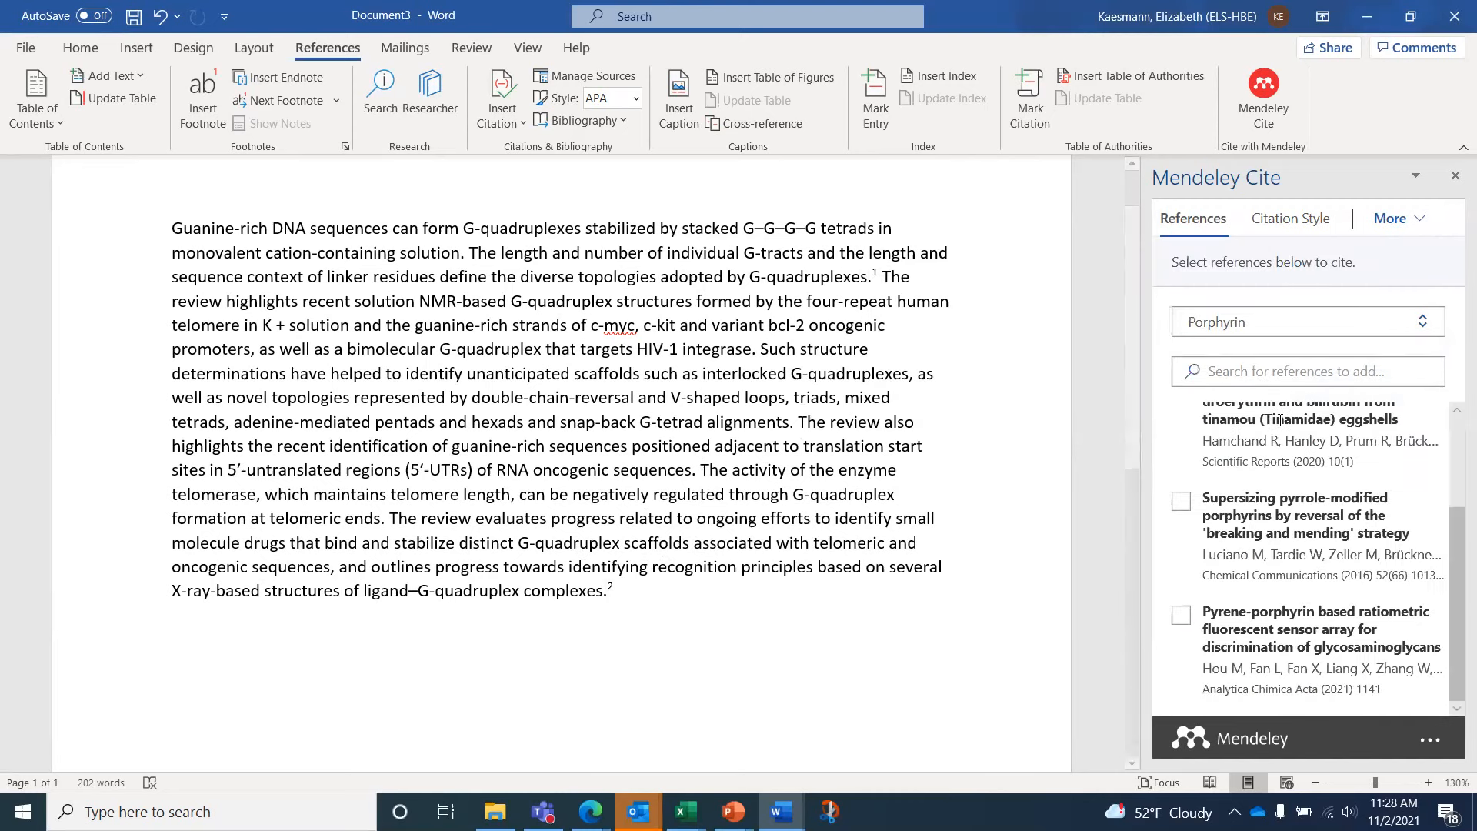
pyautogui.click(1181, 502)
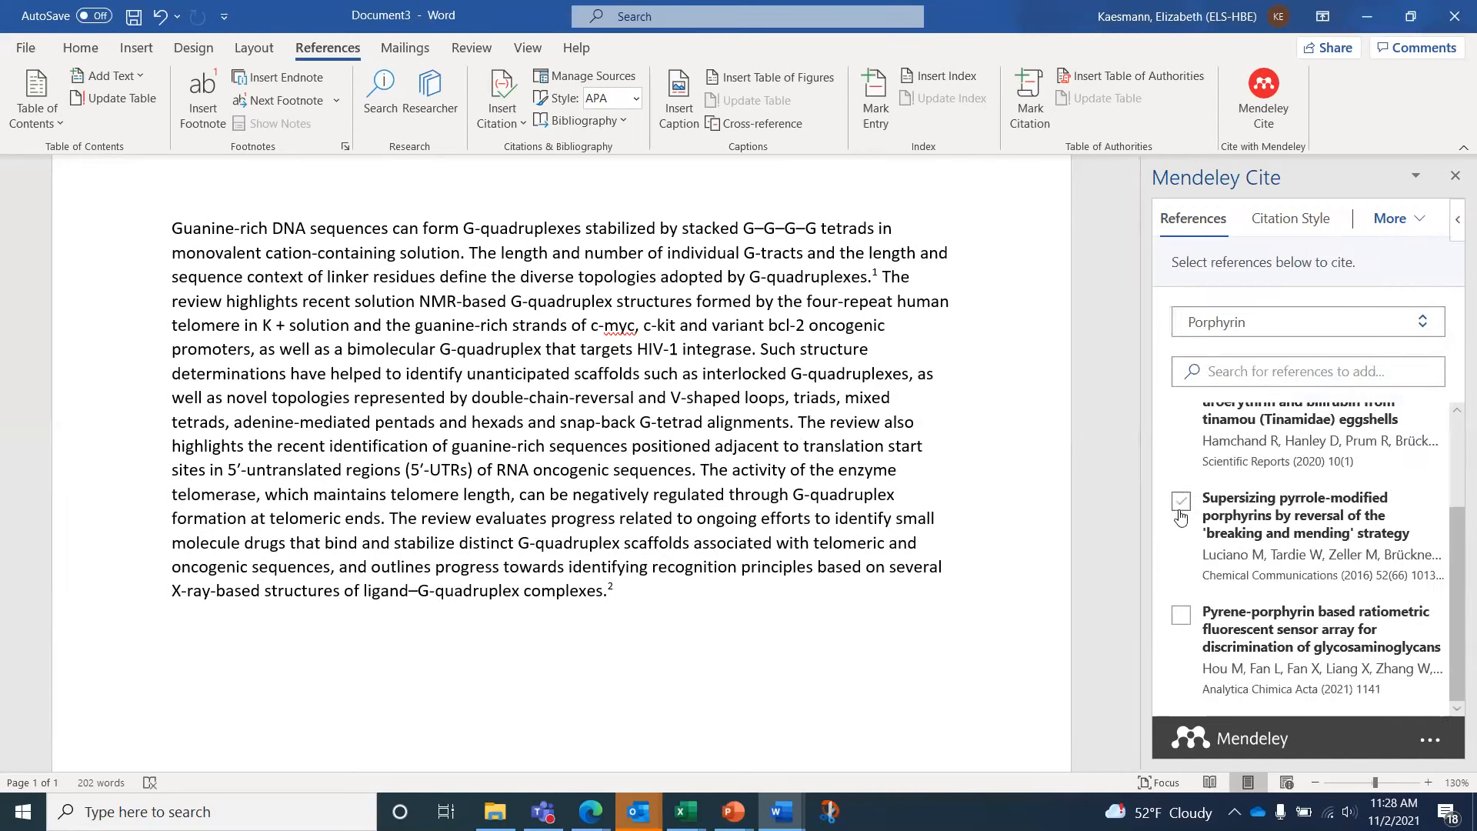
pyautogui.click(1236, 685)
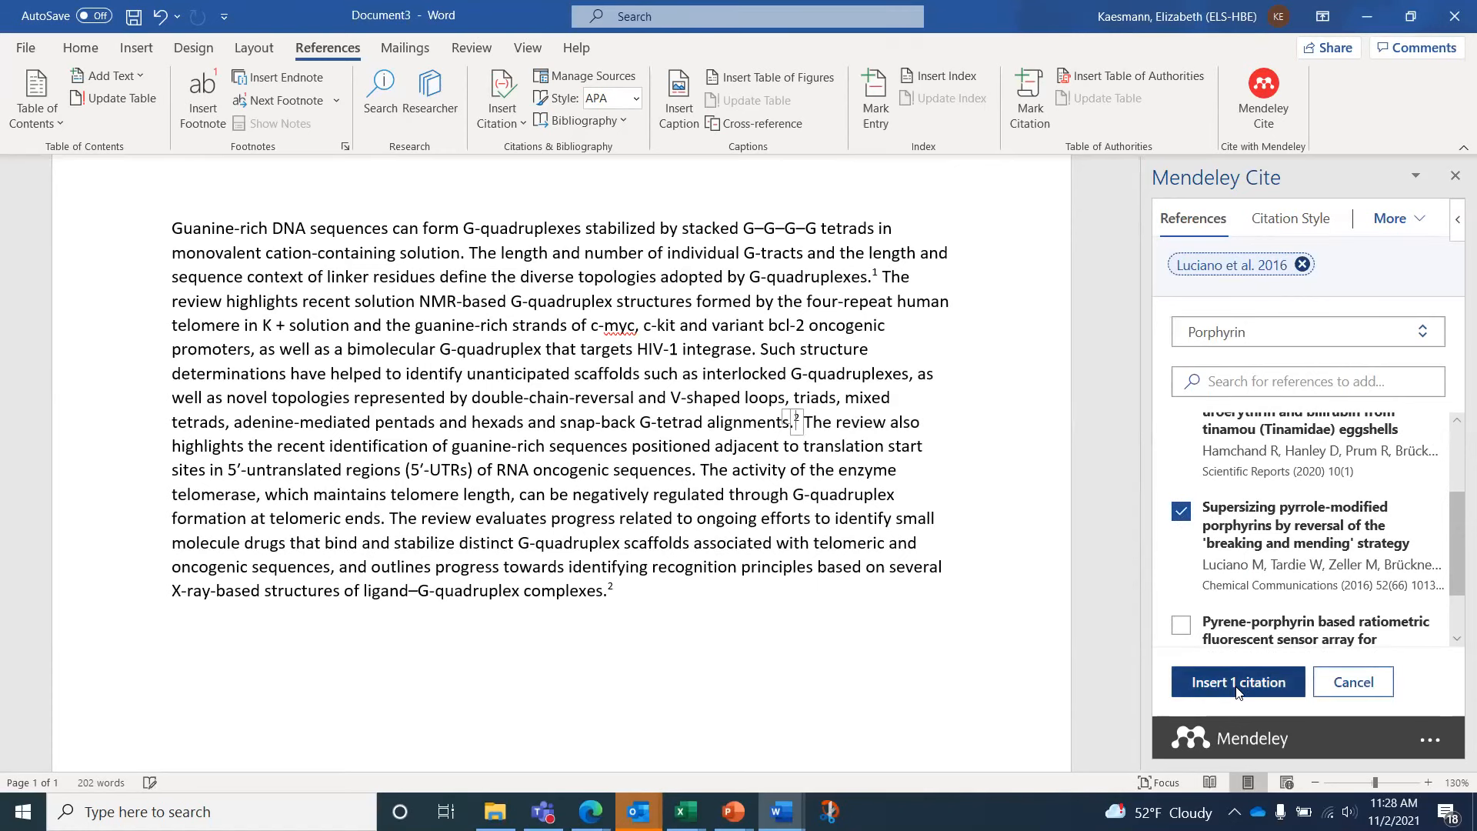
pyautogui.click(850, 288)
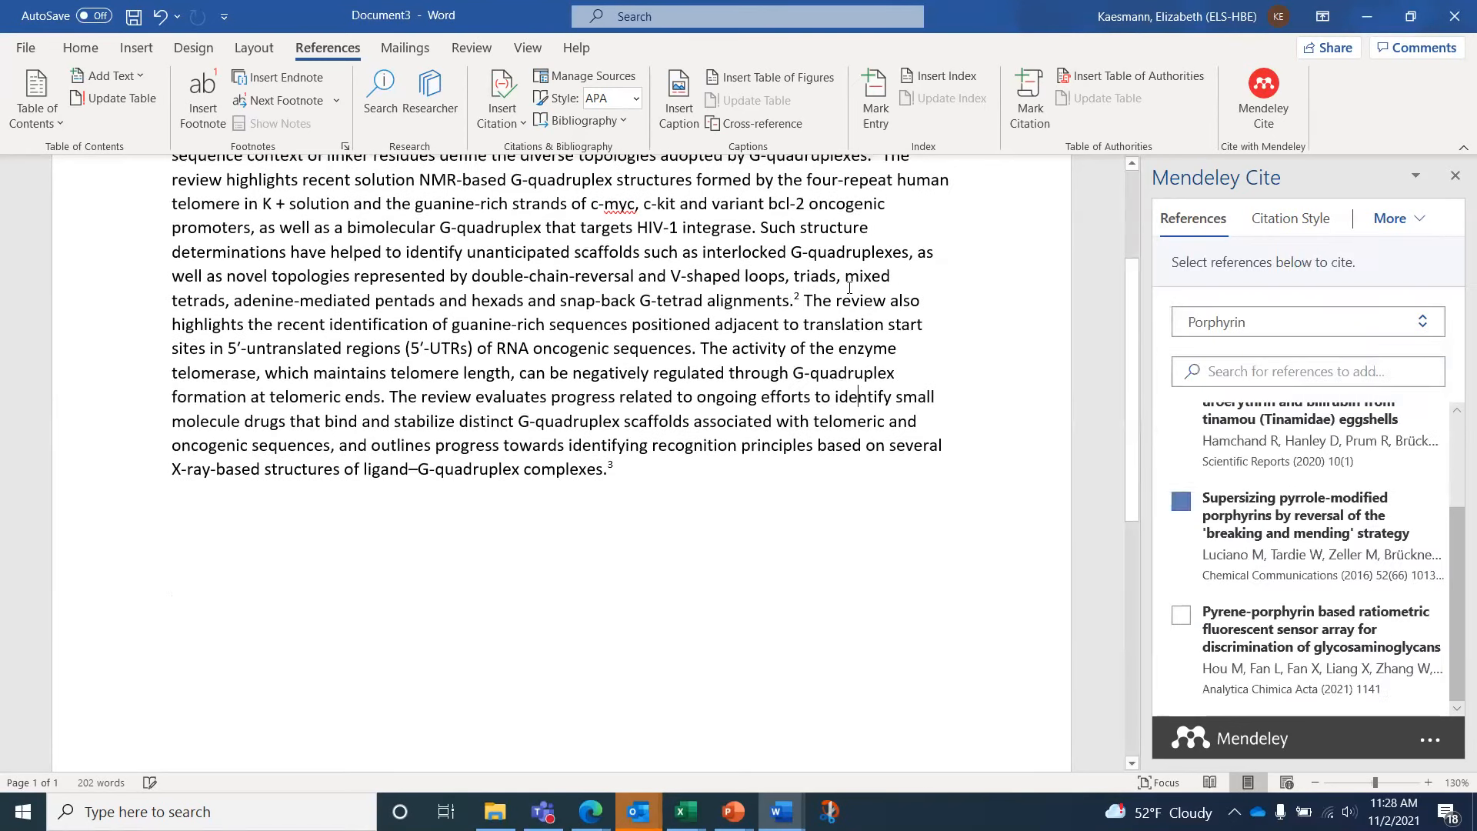
pyautogui.scroll(2, 849, 288)
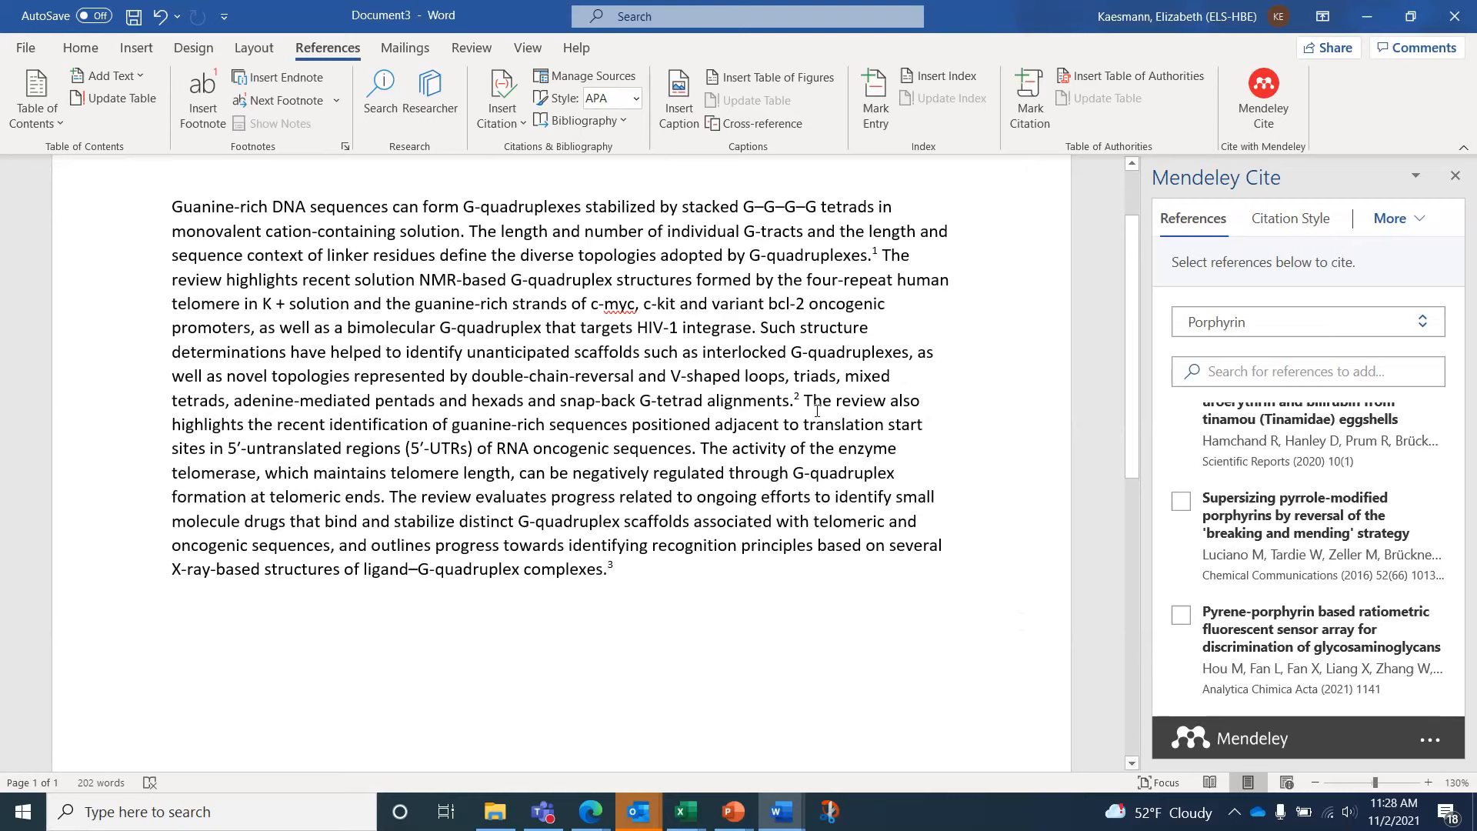
# Step: Change the document's Mendeley citation style to IEEE
pyautogui.click(1280, 219)
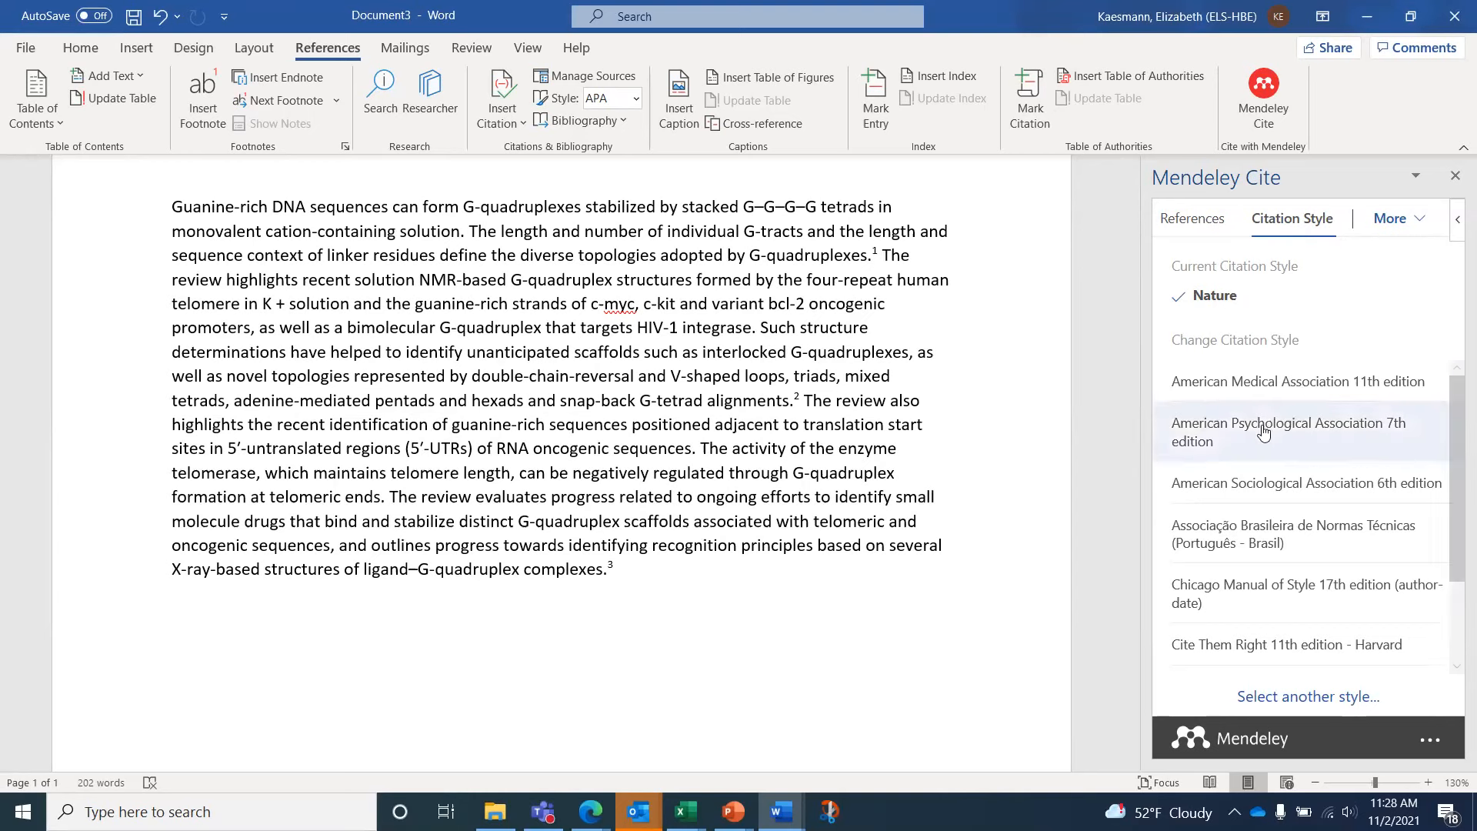
pyautogui.scroll(-3, 1264, 433)
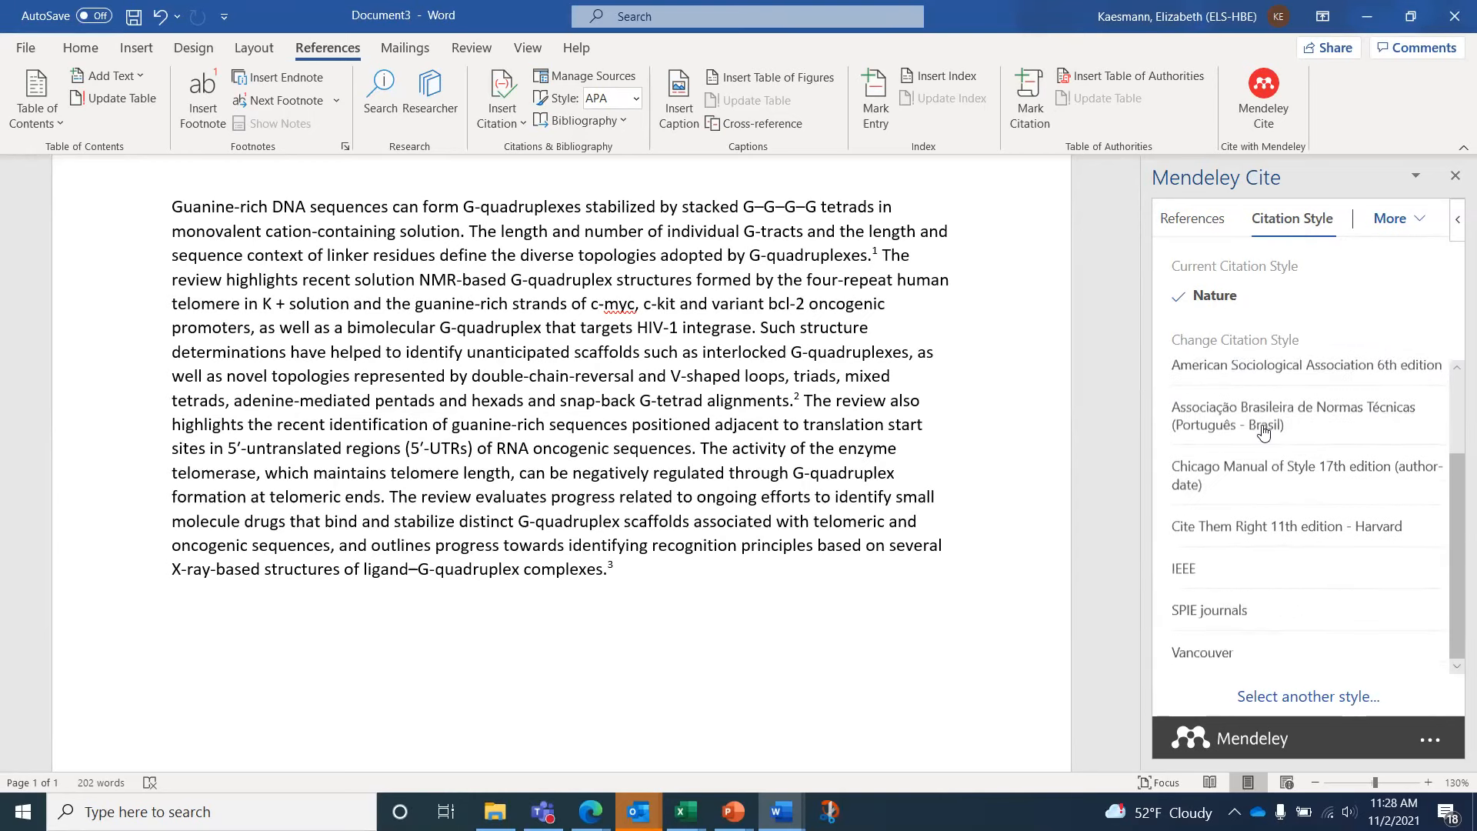
pyautogui.click(1222, 576)
pyautogui.click(1246, 685)
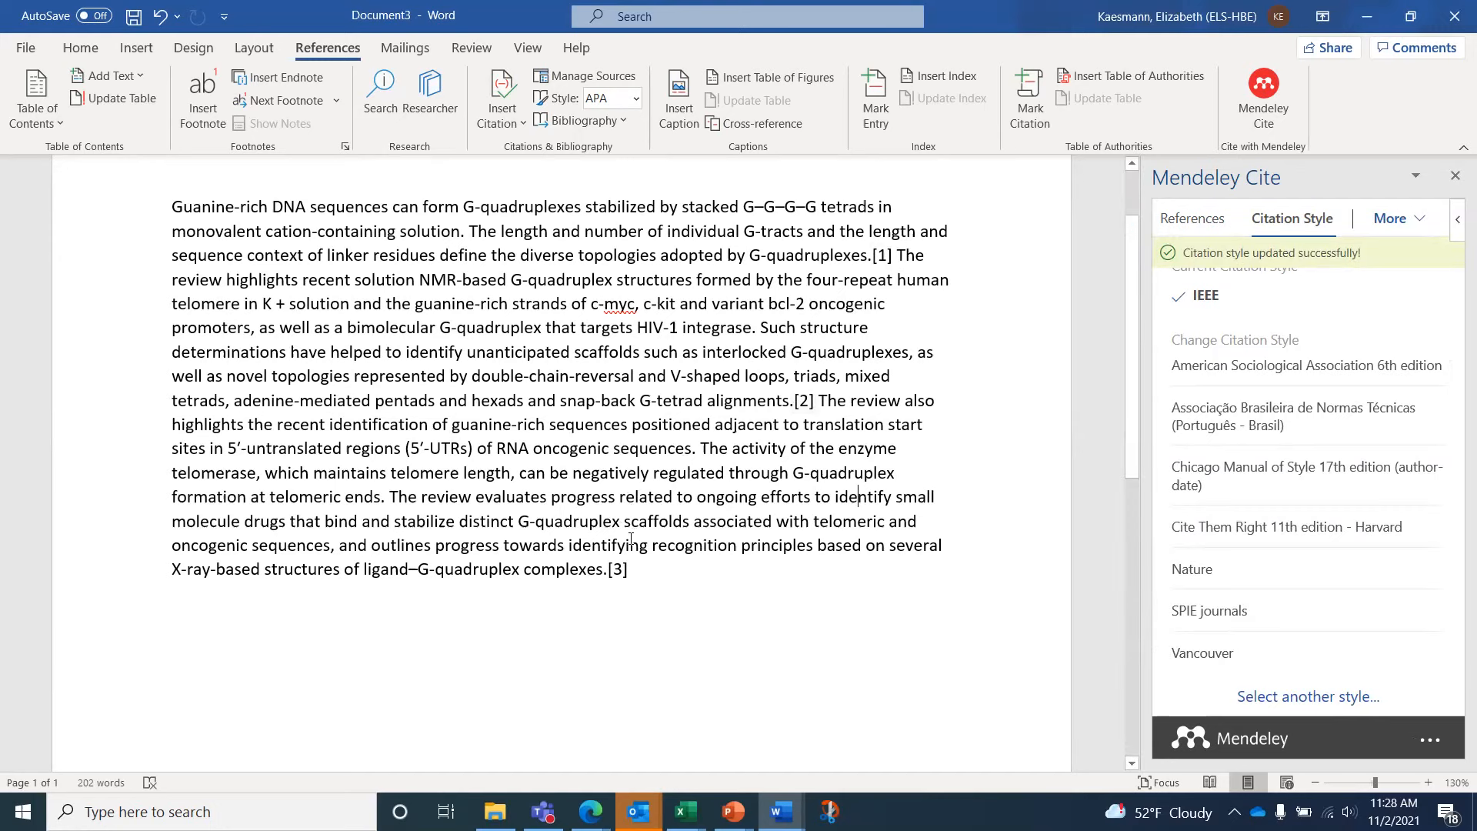
# Step: Update the citation style to Chicago Manual of Style 17th edition (author-date)
pyautogui.click(1312, 469)
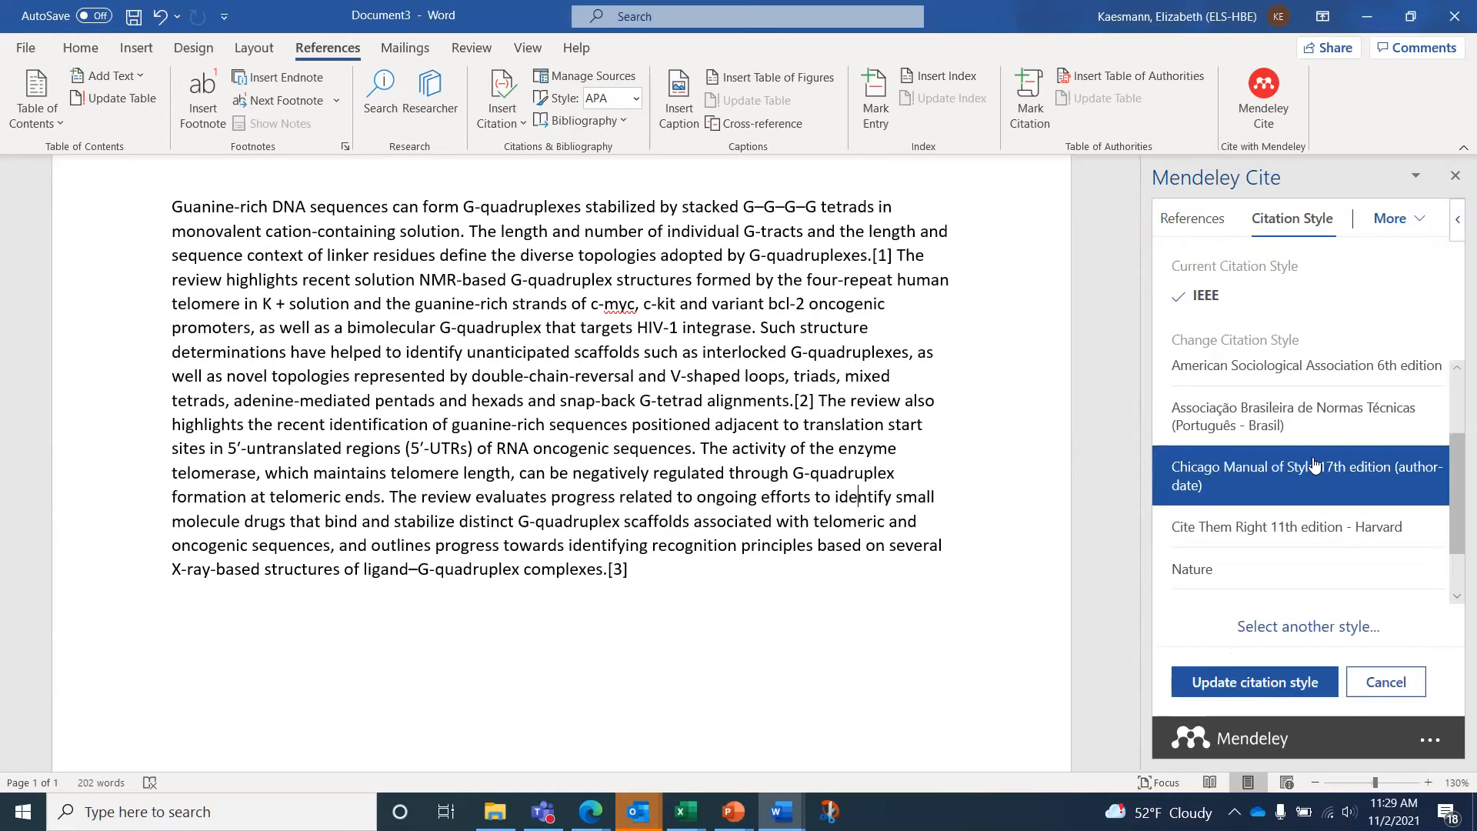
pyautogui.click(1267, 683)
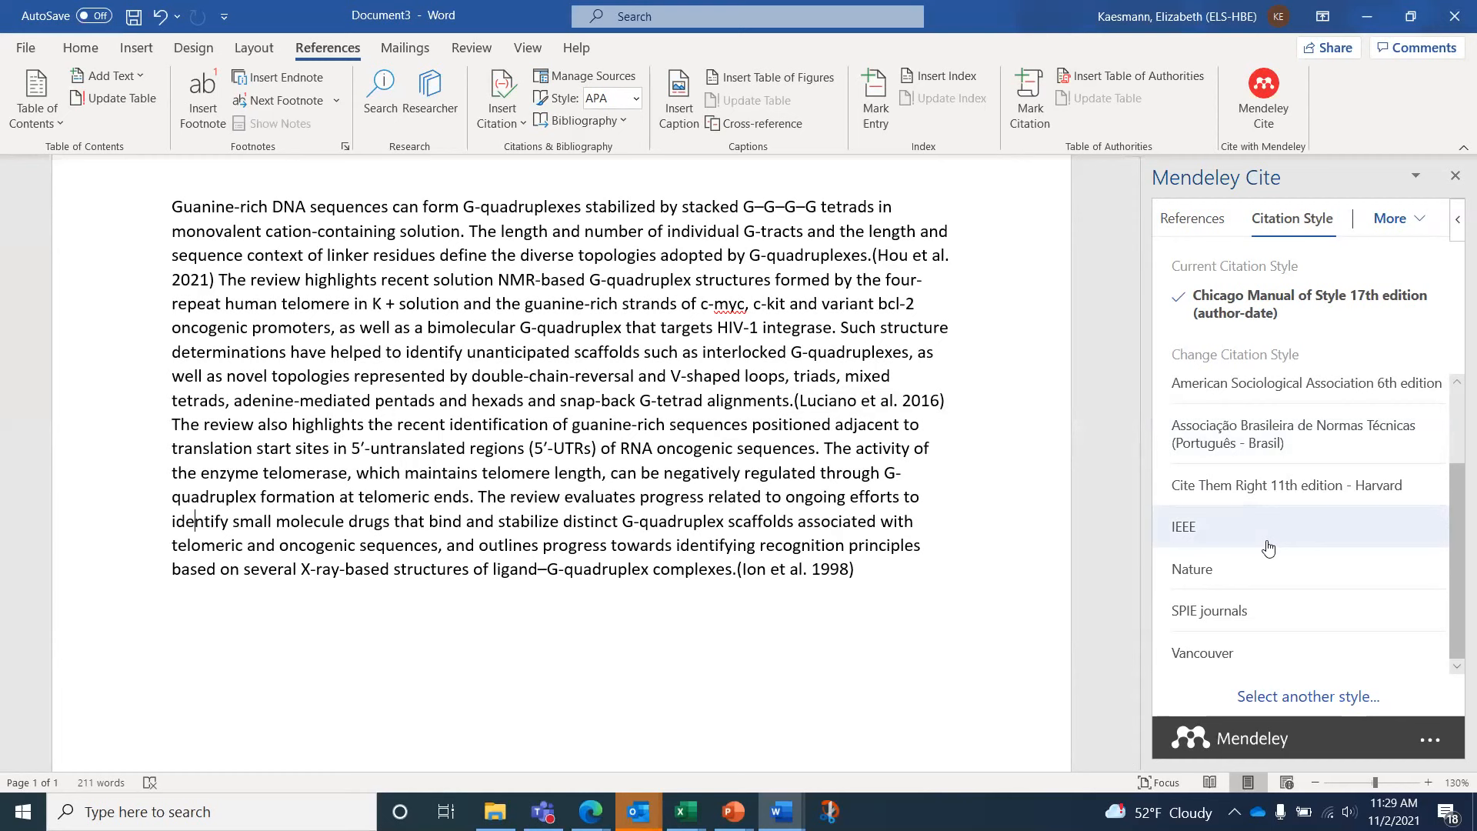
pyautogui.scroll(2, 1268, 547)
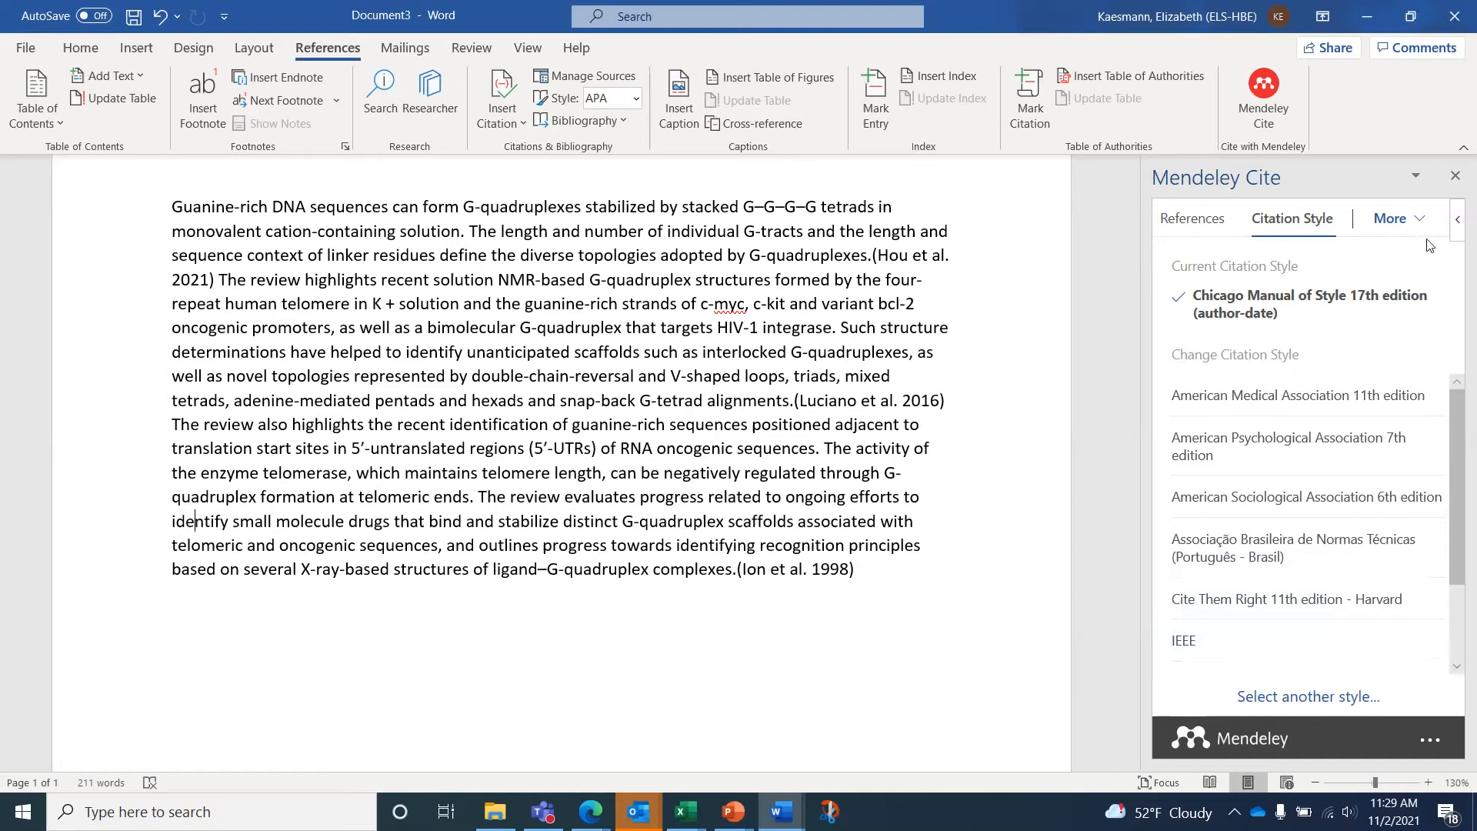
# Step: Add blank lines below the abstract and insert the Mendeley bibliography there
pyautogui.click(808, 654)
pyautogui.press('Return')
pyautogui.press('Return')
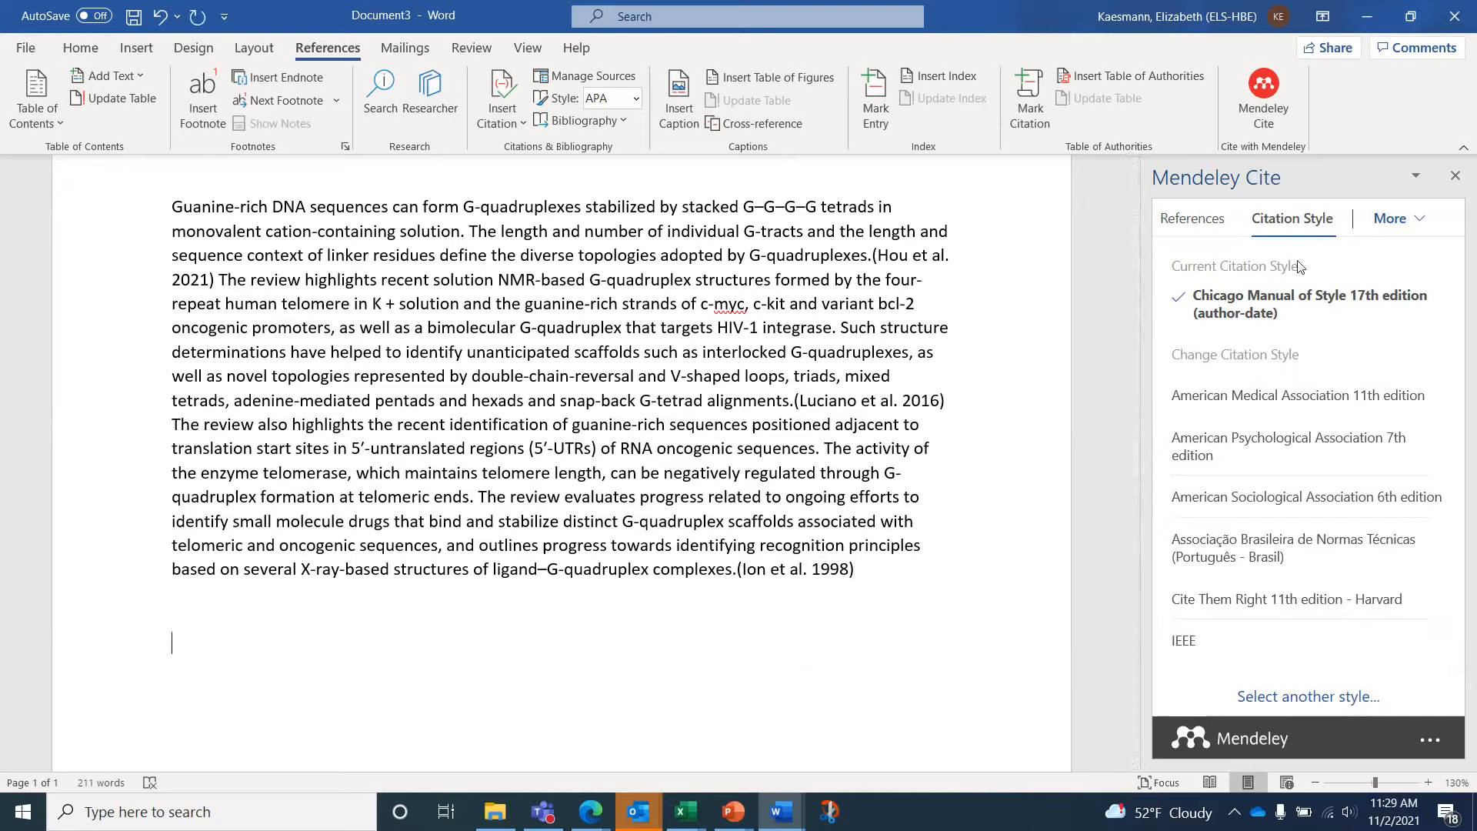
pyautogui.click(1415, 225)
pyautogui.click(1399, 251)
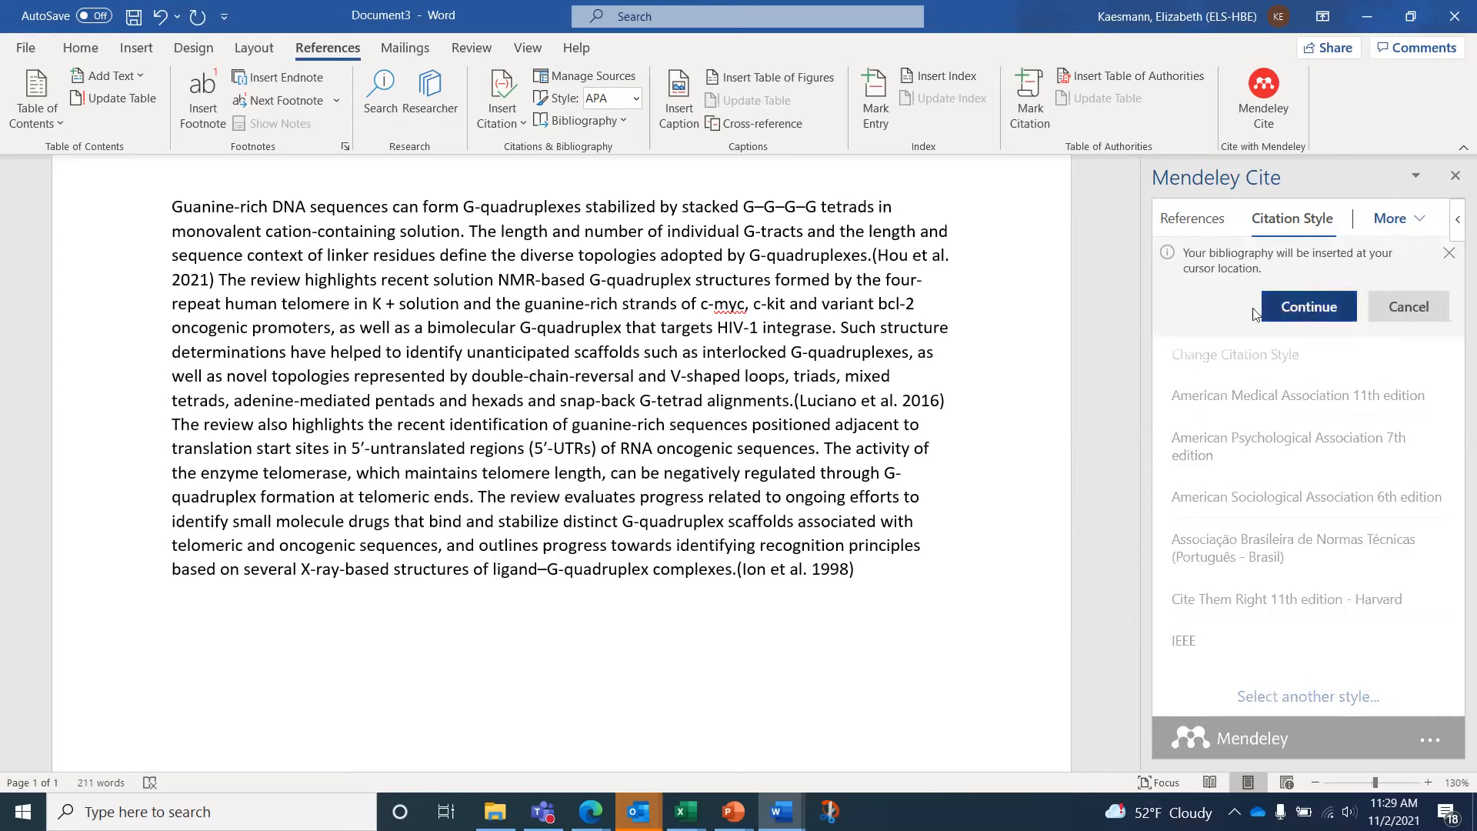
pyautogui.click(1306, 308)
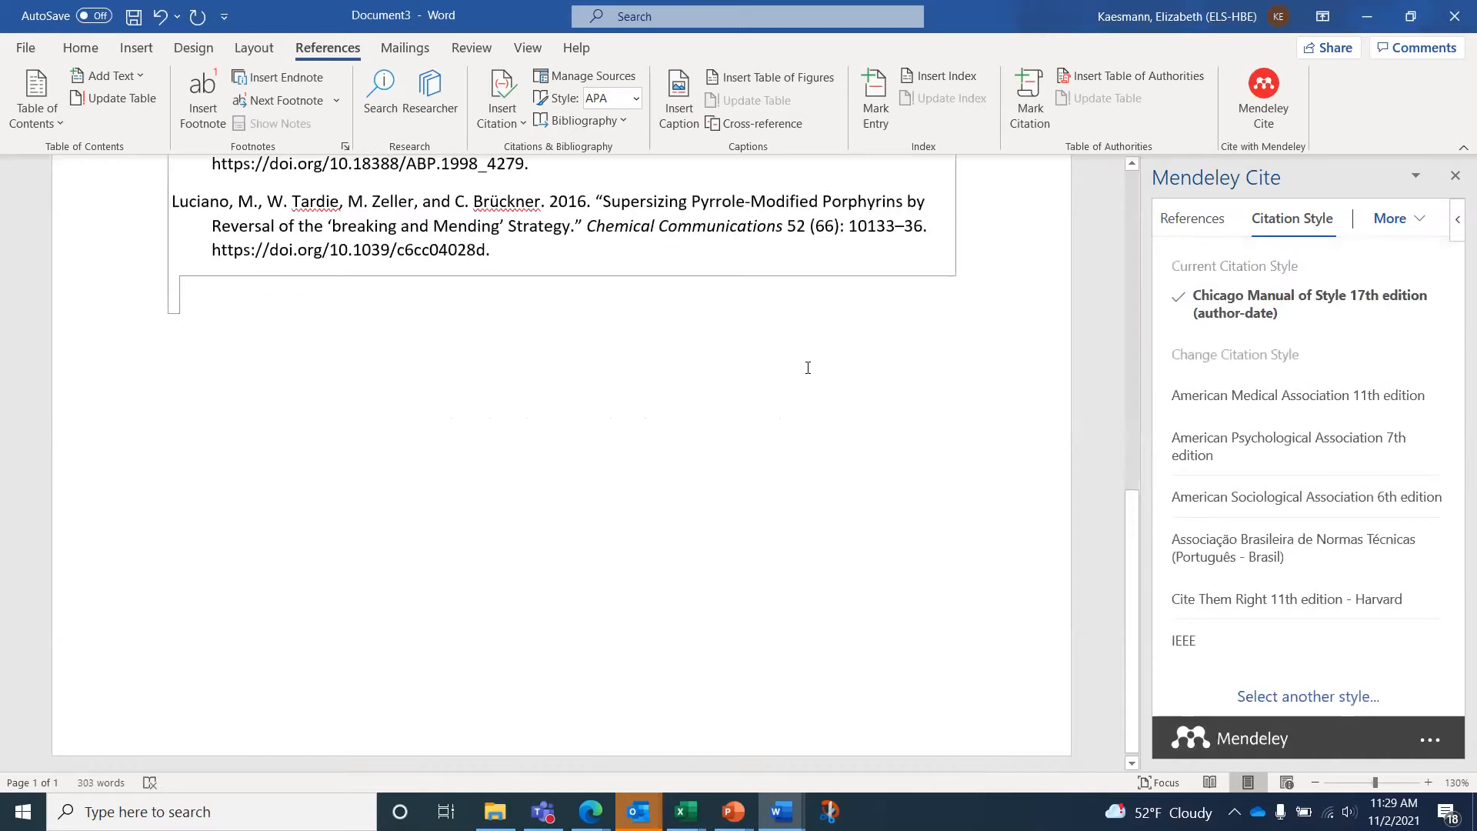
# Step: Switch the Mendeley citation style from the author-date format to IEEE for the citations and bibliography
pyautogui.scroll(5, 808, 368)
pyautogui.scroll(1, 808, 368)
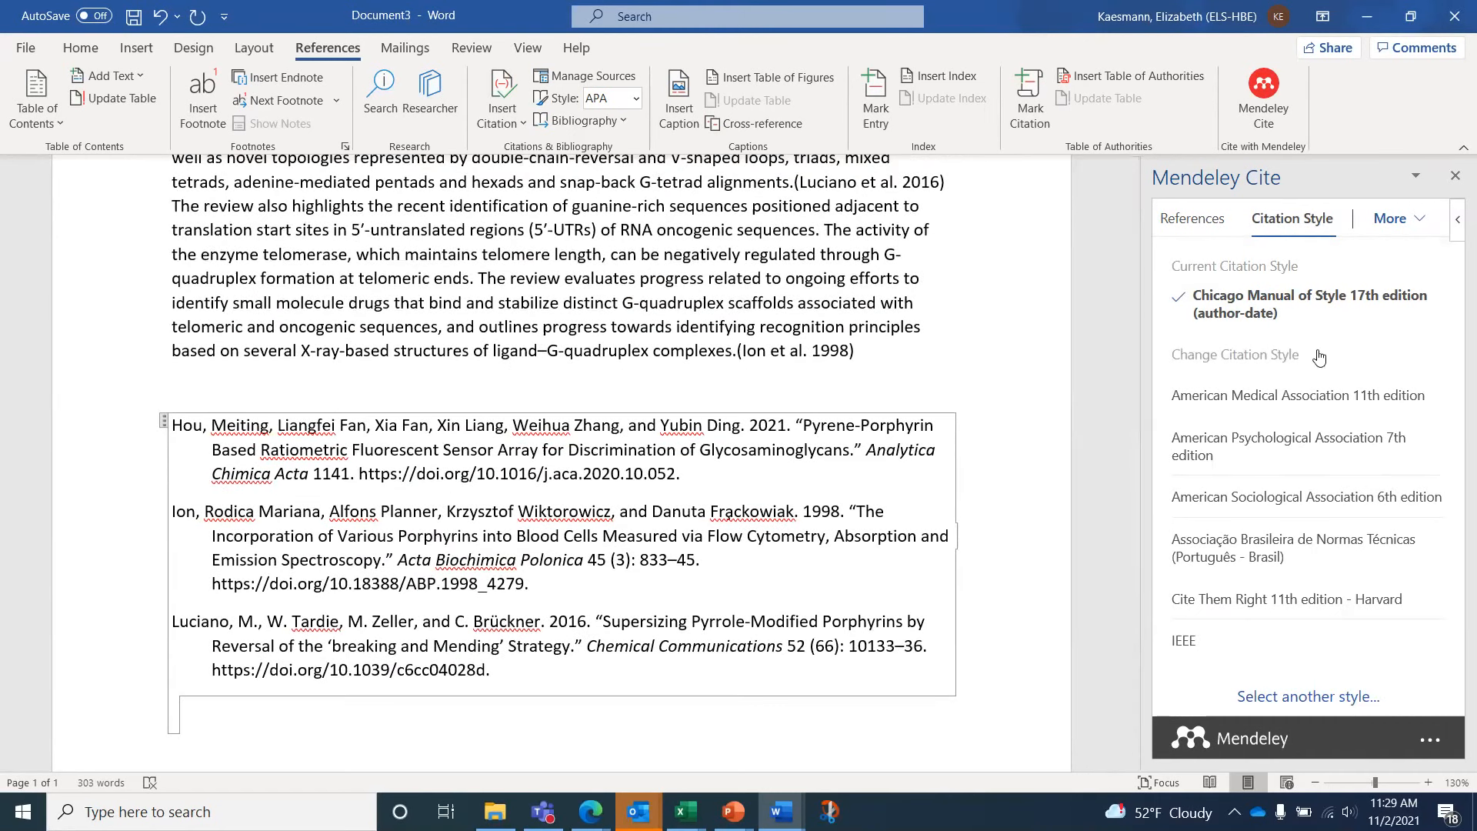
pyautogui.click(1242, 640)
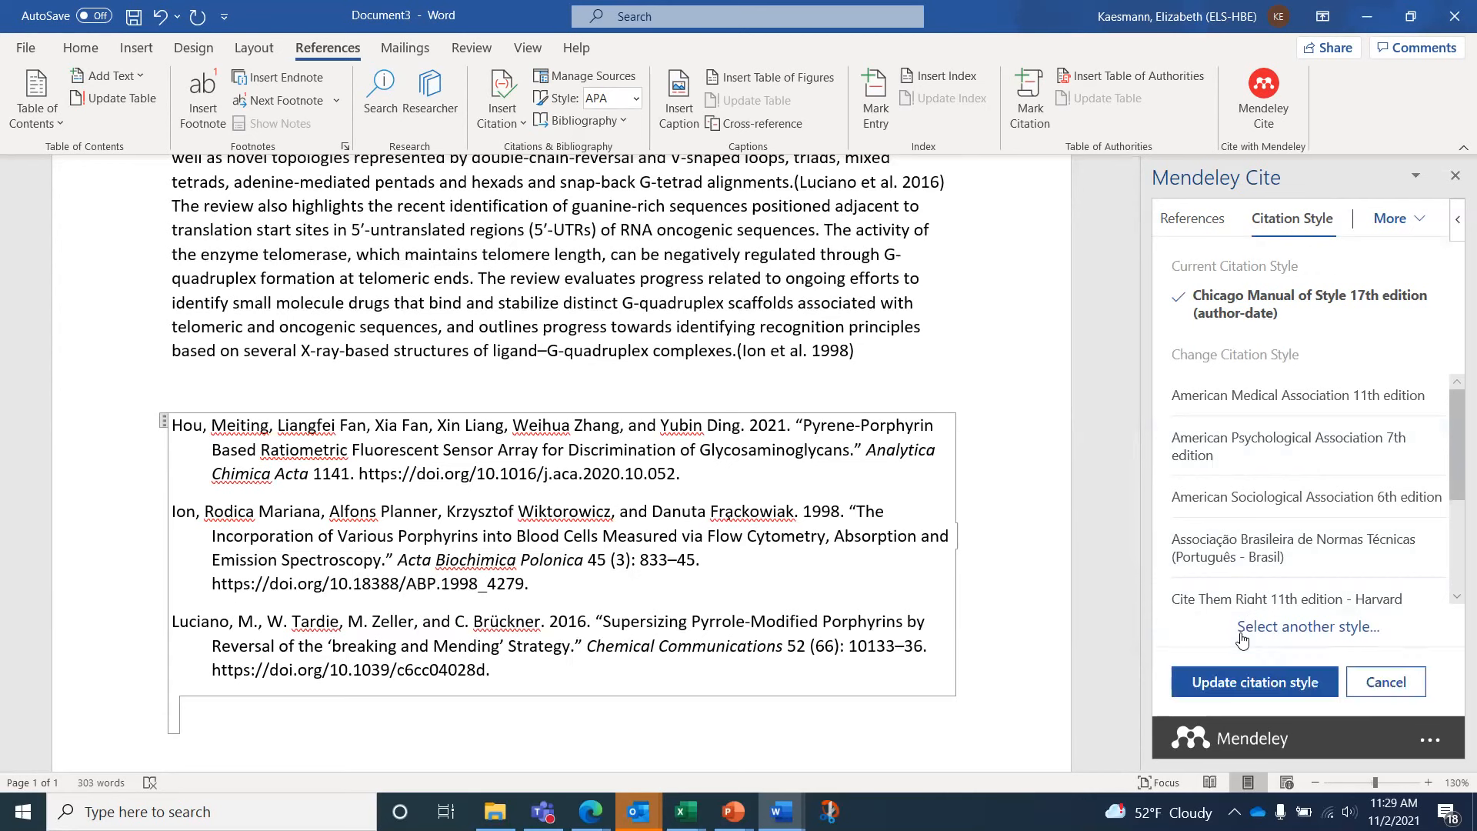
pyautogui.click(1229, 691)
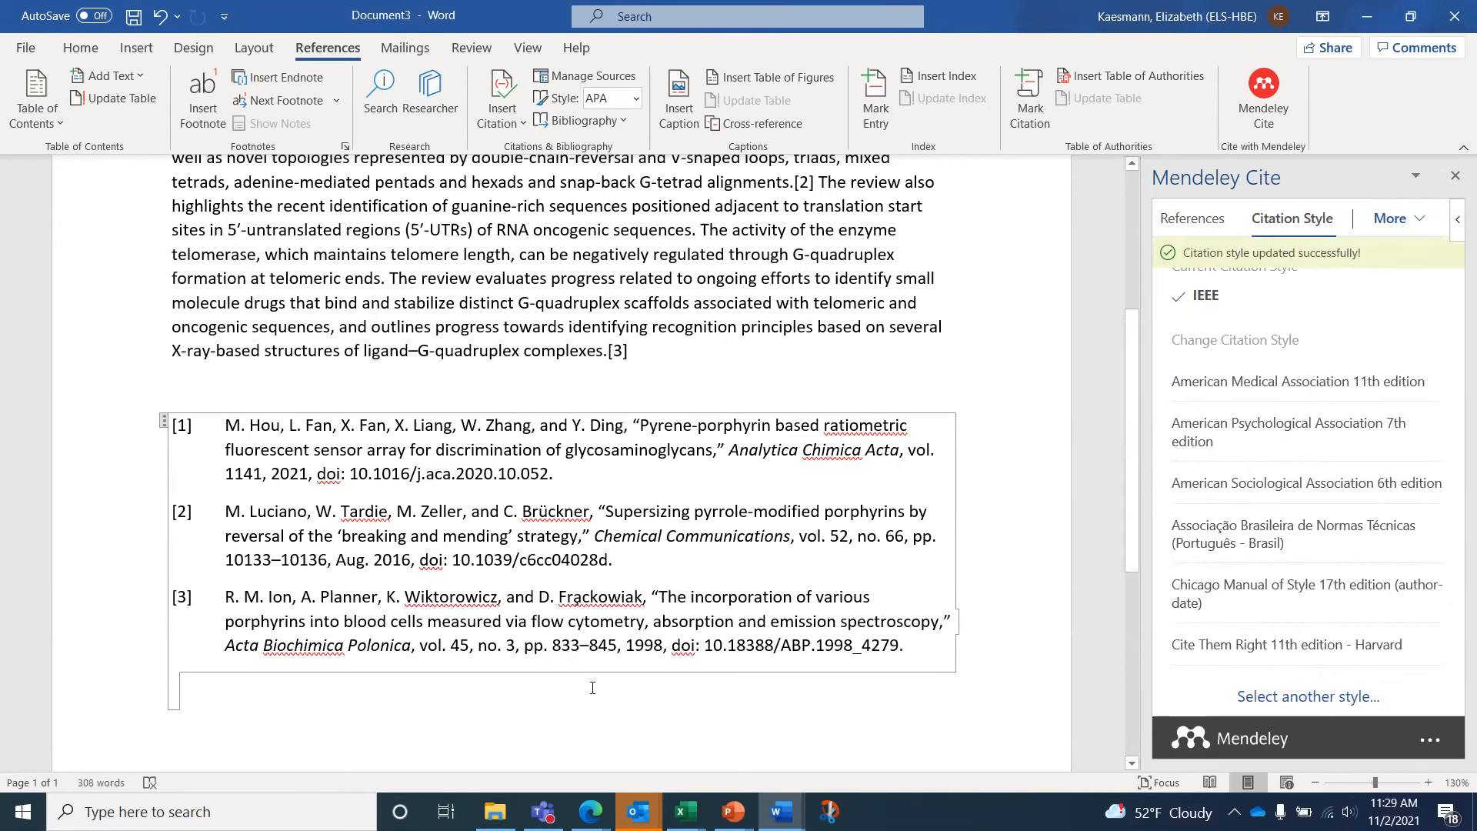
# Step: Update the Mendeley citation style to Nature and review the in-text citations and bibliography
pyautogui.scroll(-3, 1270, 538)
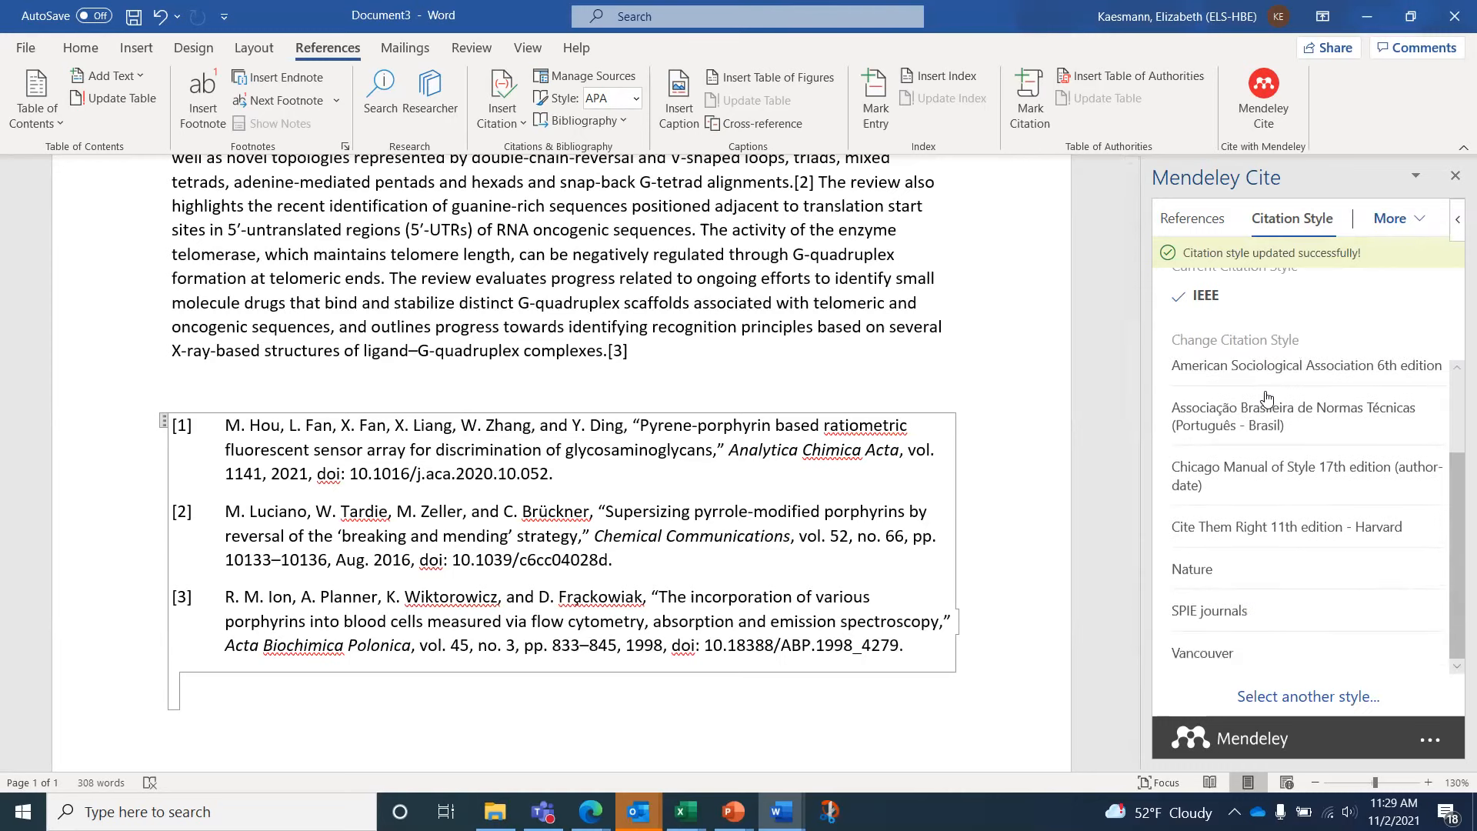
pyautogui.click(1194, 569)
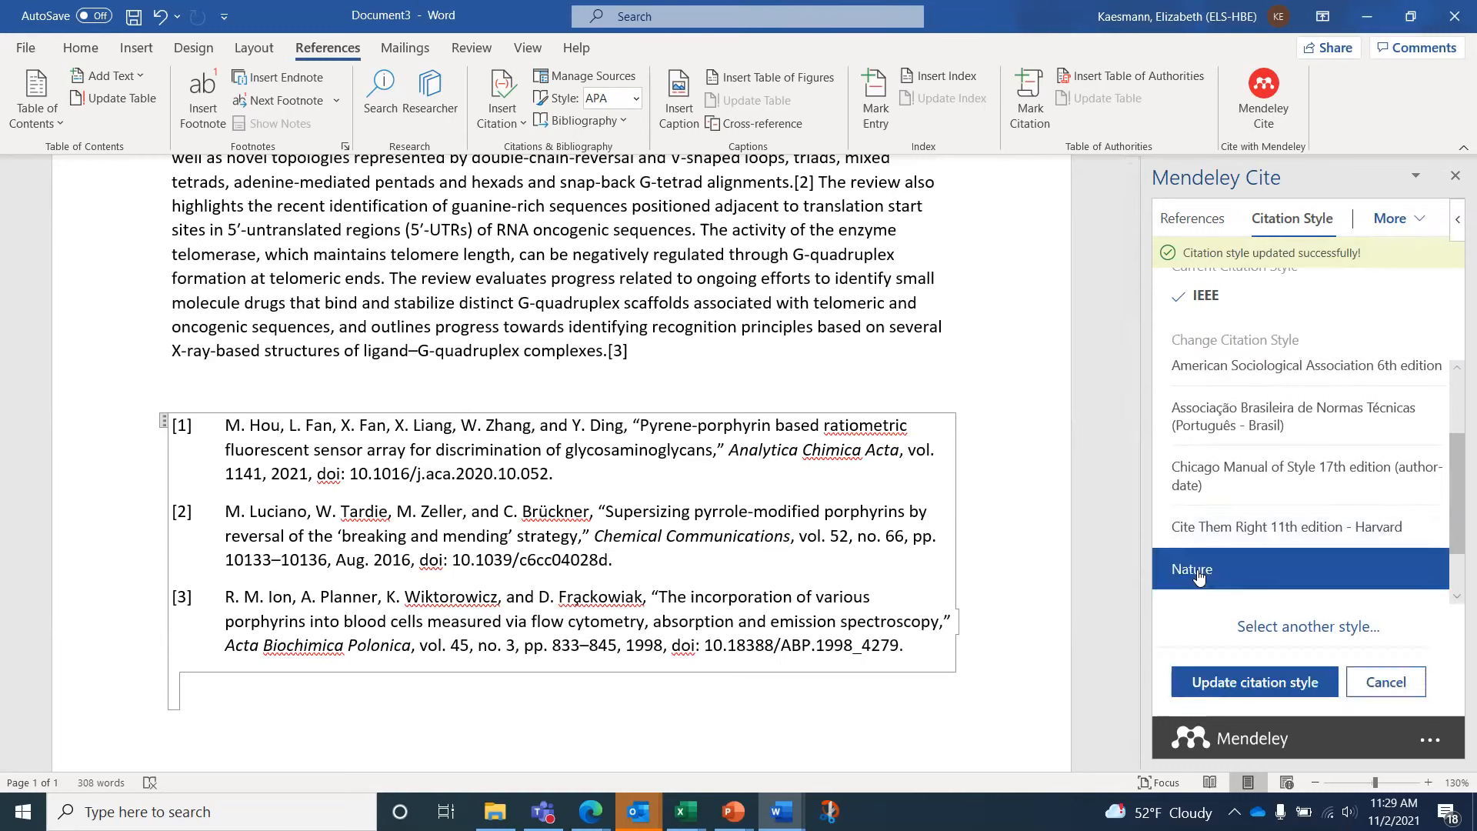
pyautogui.click(1252, 688)
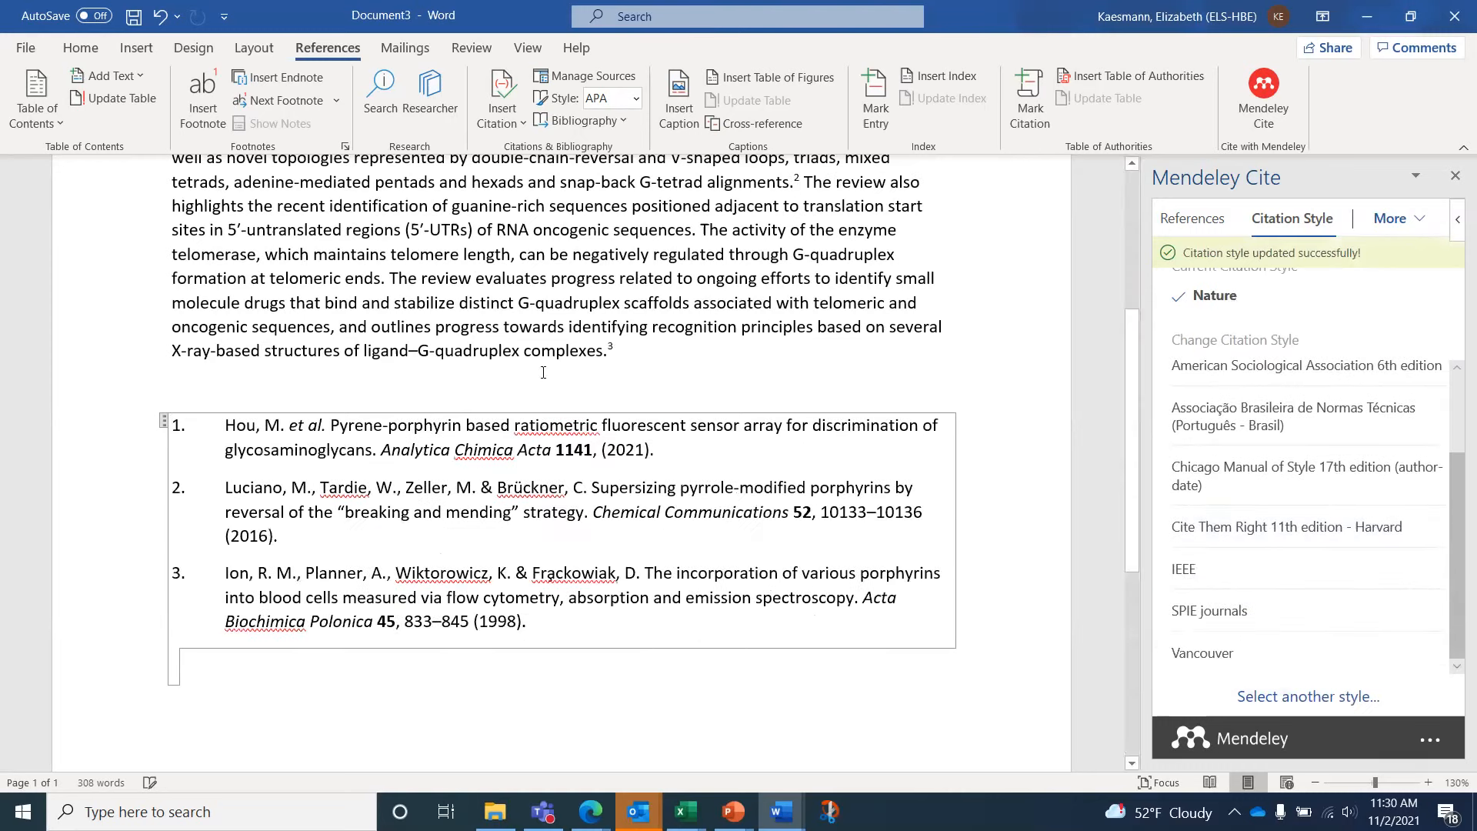
pyautogui.scroll(5, 567, 568)
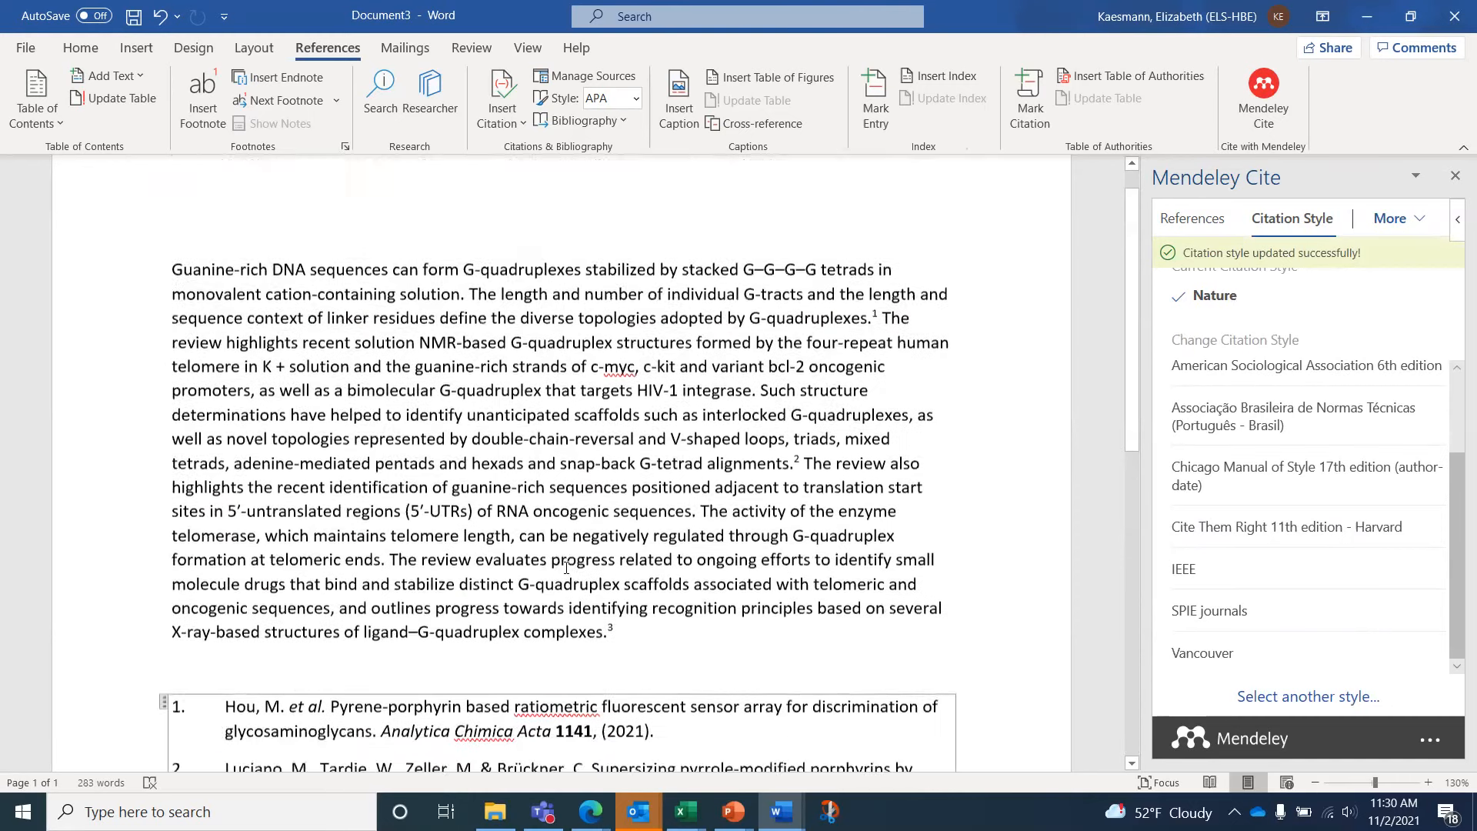
pyautogui.scroll(-5, 567, 568)
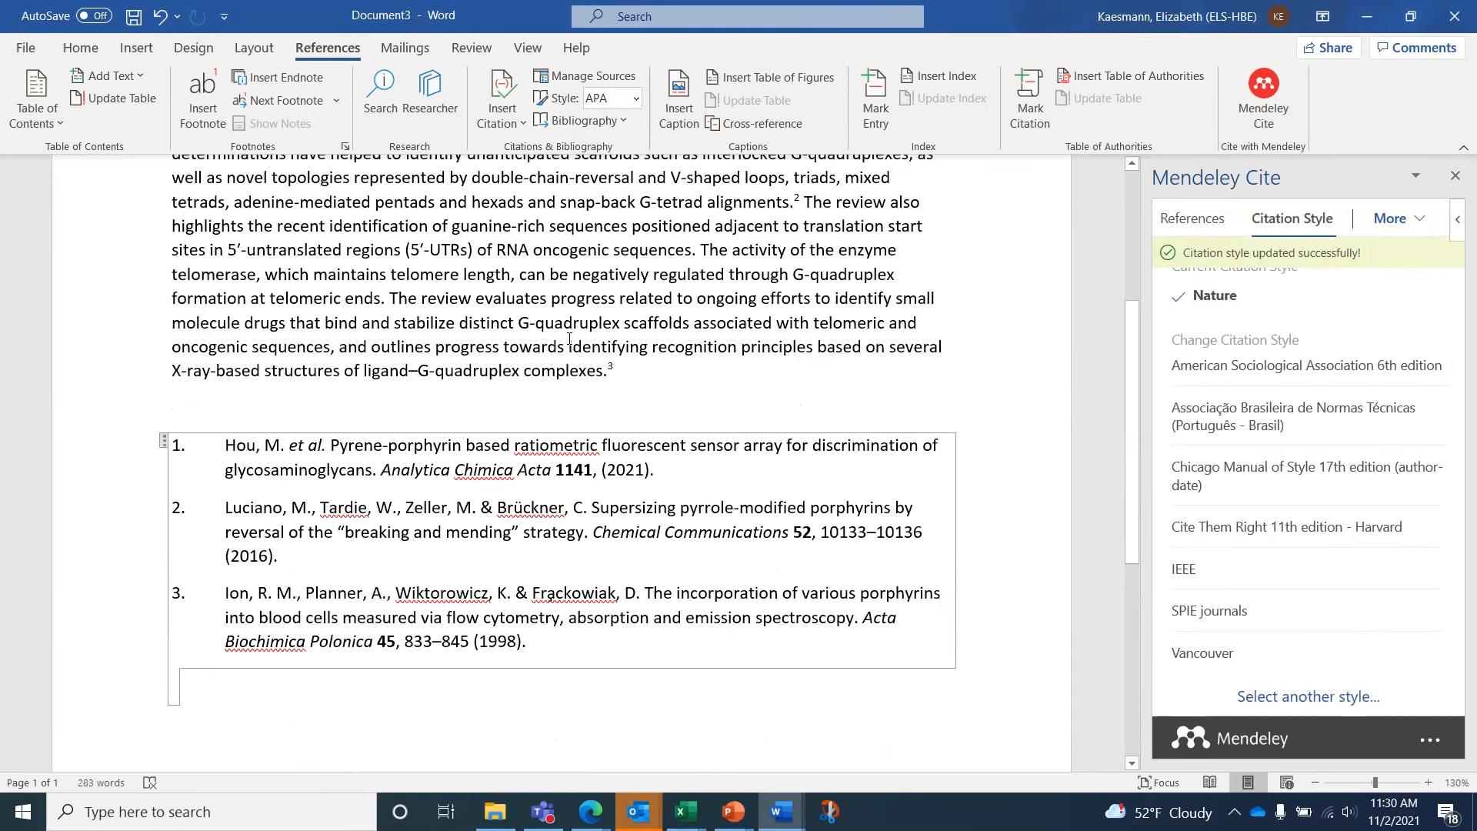
pyautogui.scroll(5, 642, 348)
pyautogui.scroll(-3, 642, 349)
pyautogui.scroll(-1, 643, 349)
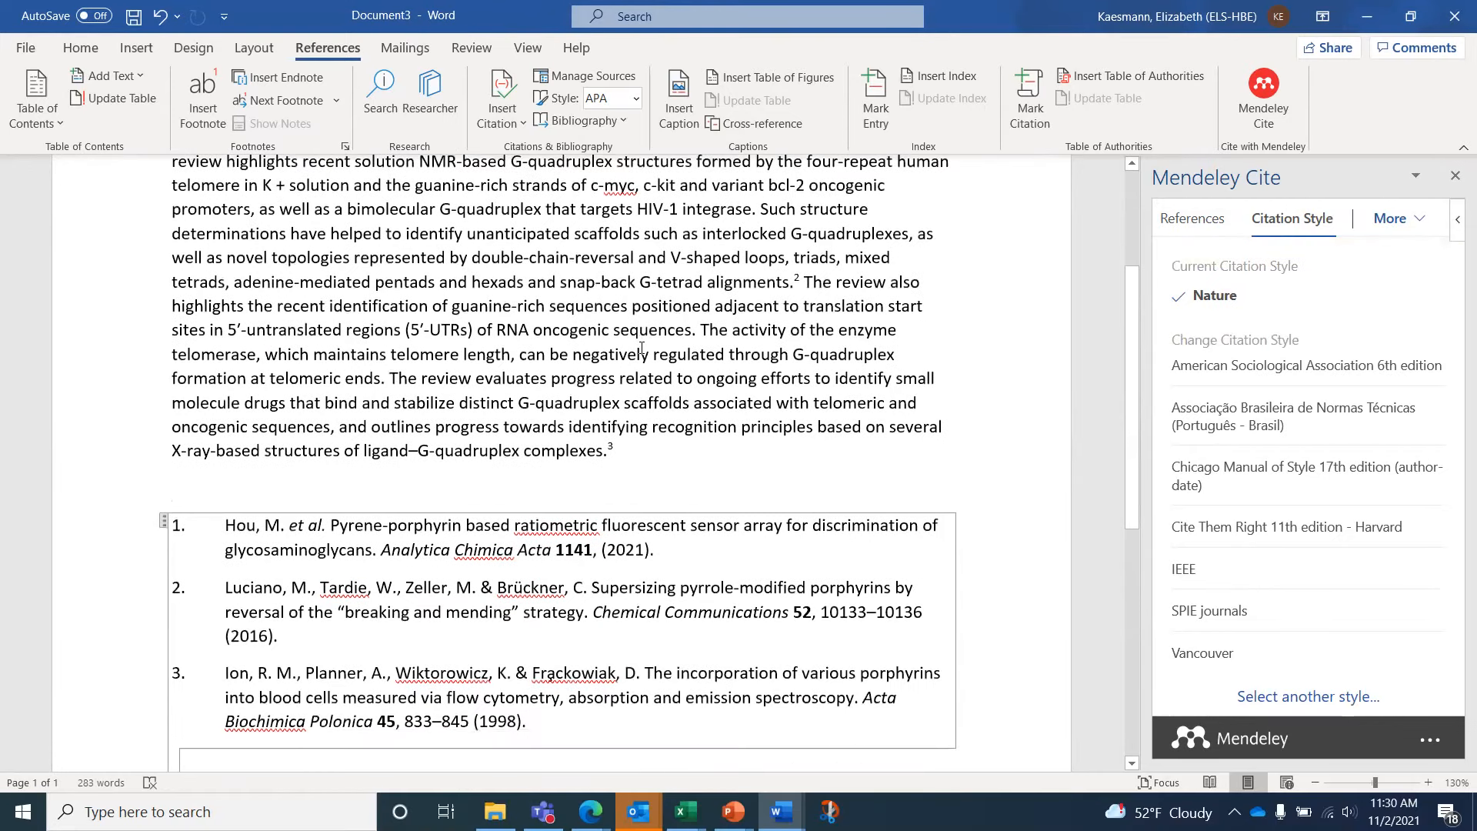
# Step: Close the Mendeley Cite pane and look through the cited abstract and its bibliography
pyautogui.click(1456, 180)
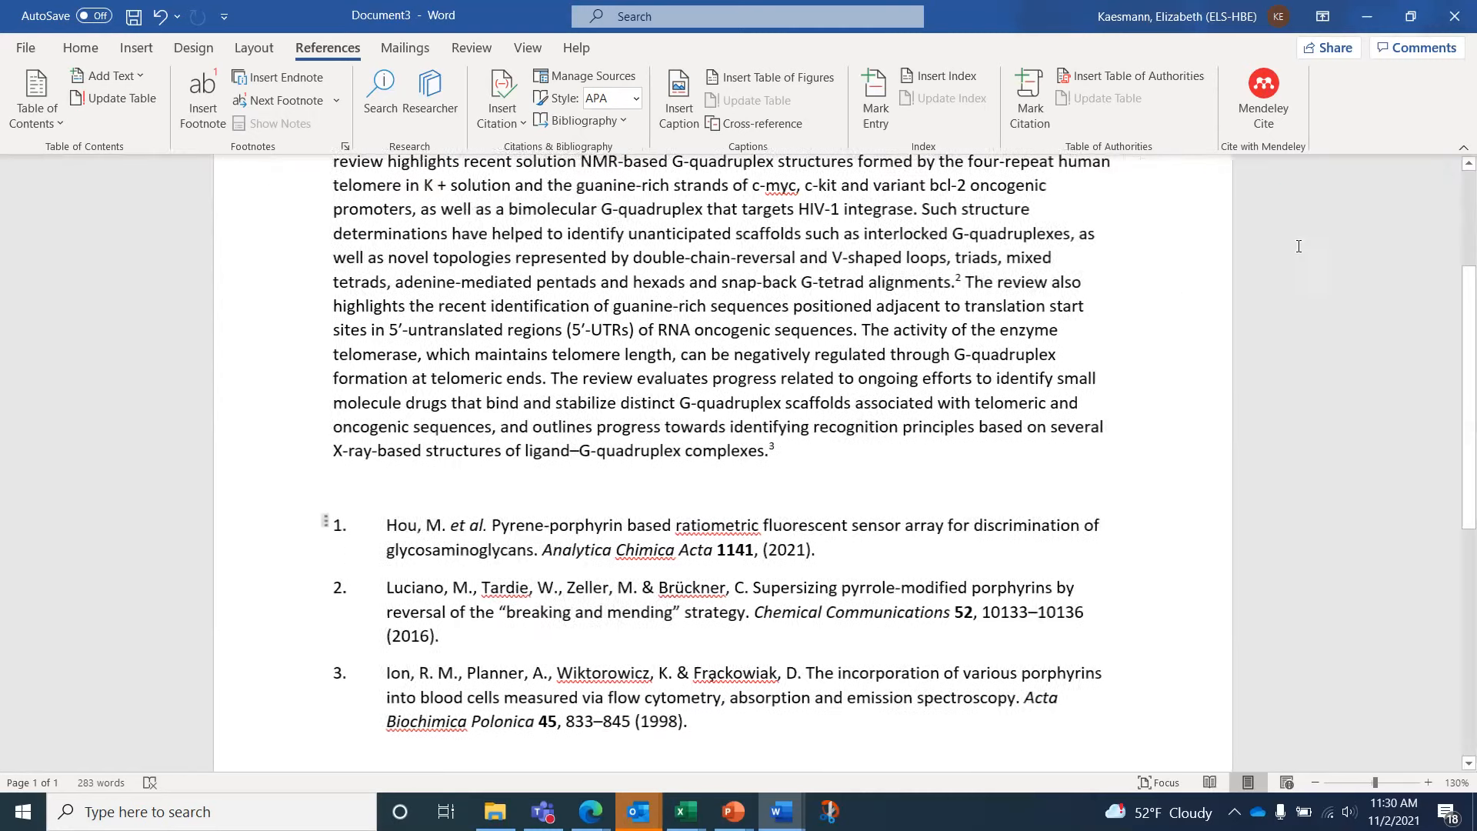
pyautogui.scroll(5, 947, 408)
pyautogui.scroll(-15, 945, 408)
pyautogui.scroll(12, 945, 408)
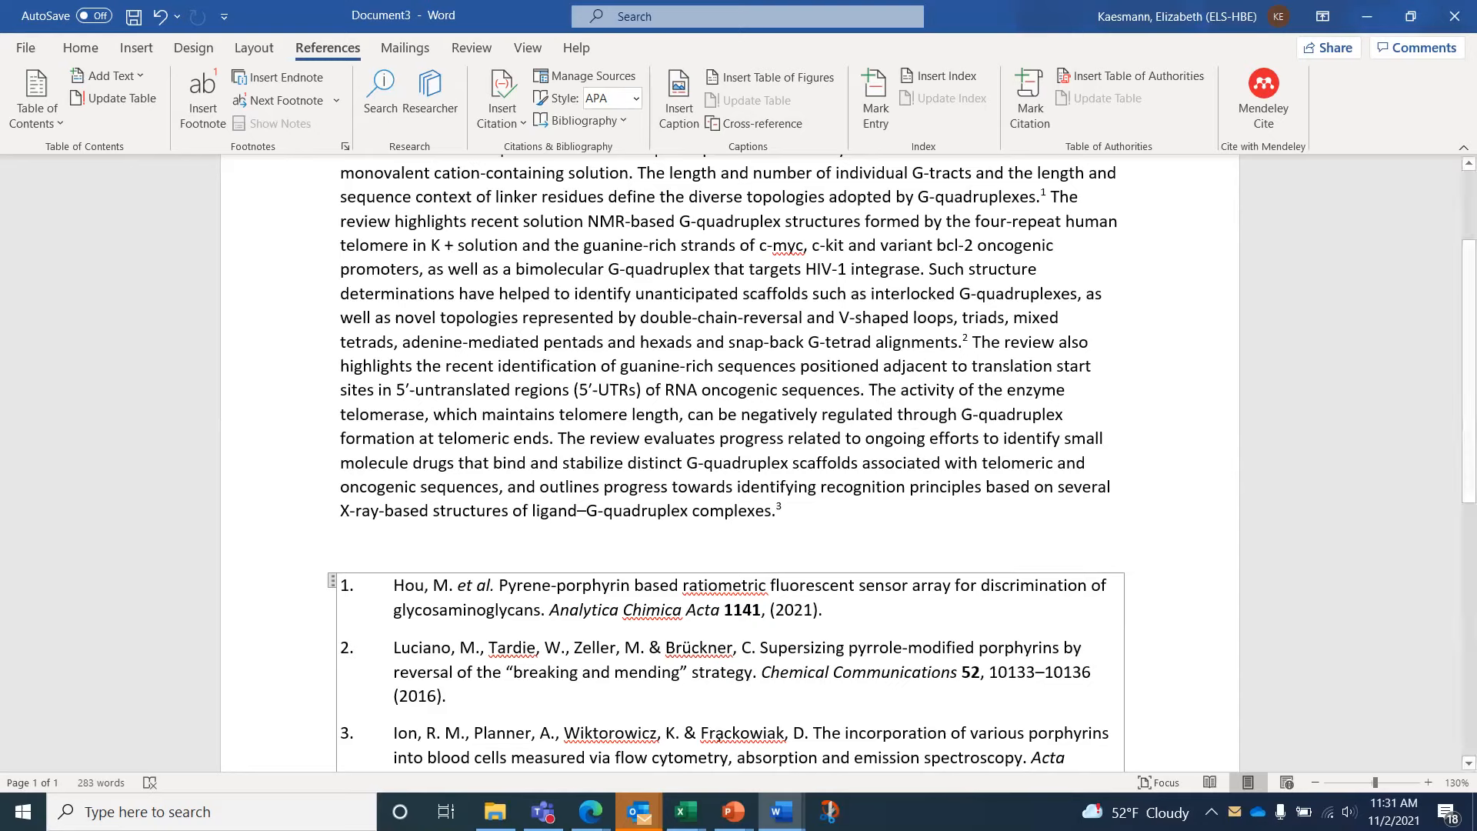
# Step: Switch to the Edge window with the journal article and show the Mendeley Reference Manager library
pyautogui.moveTo(596, 810)
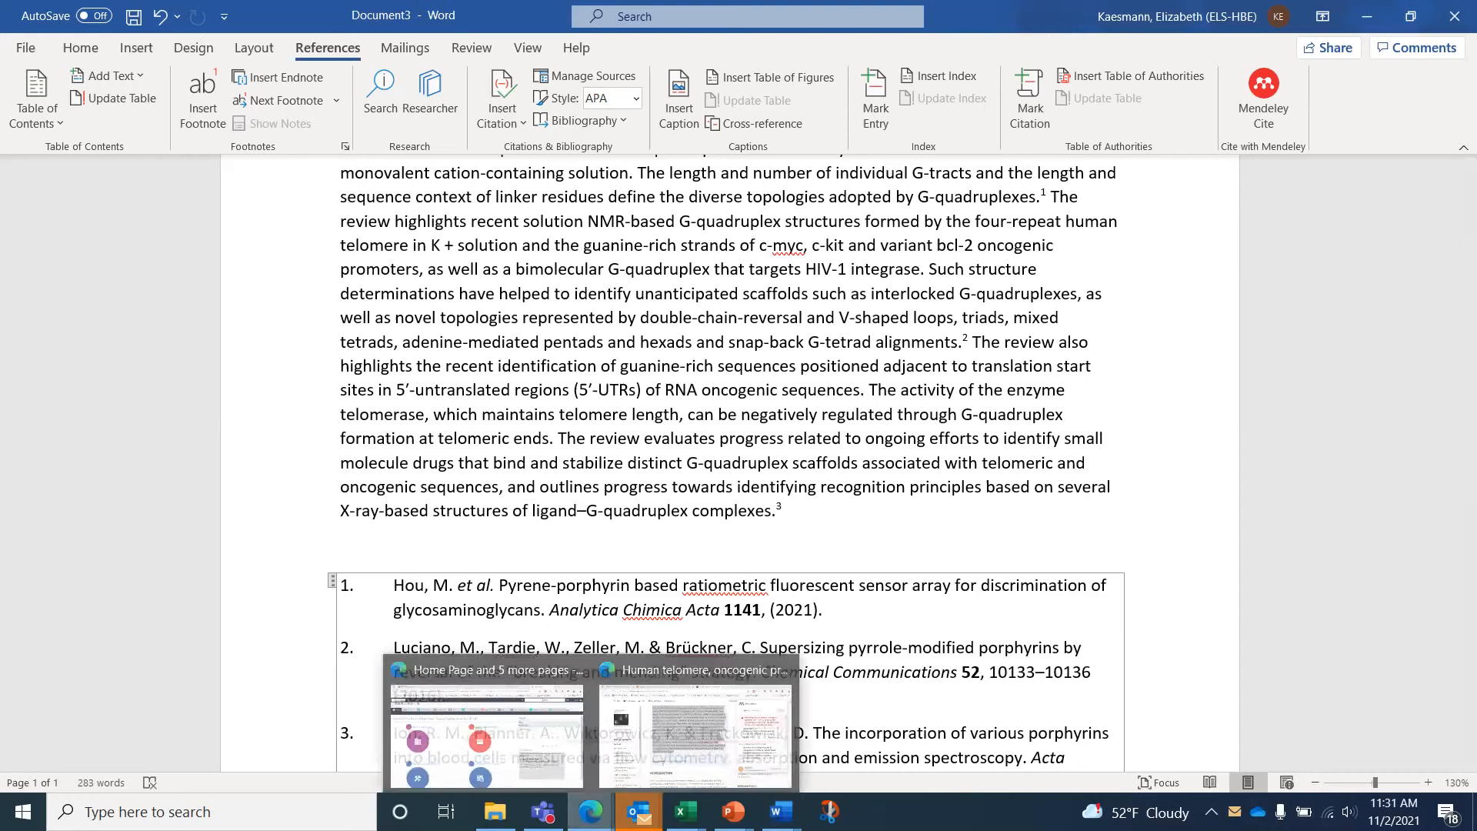
pyautogui.click(667, 757)
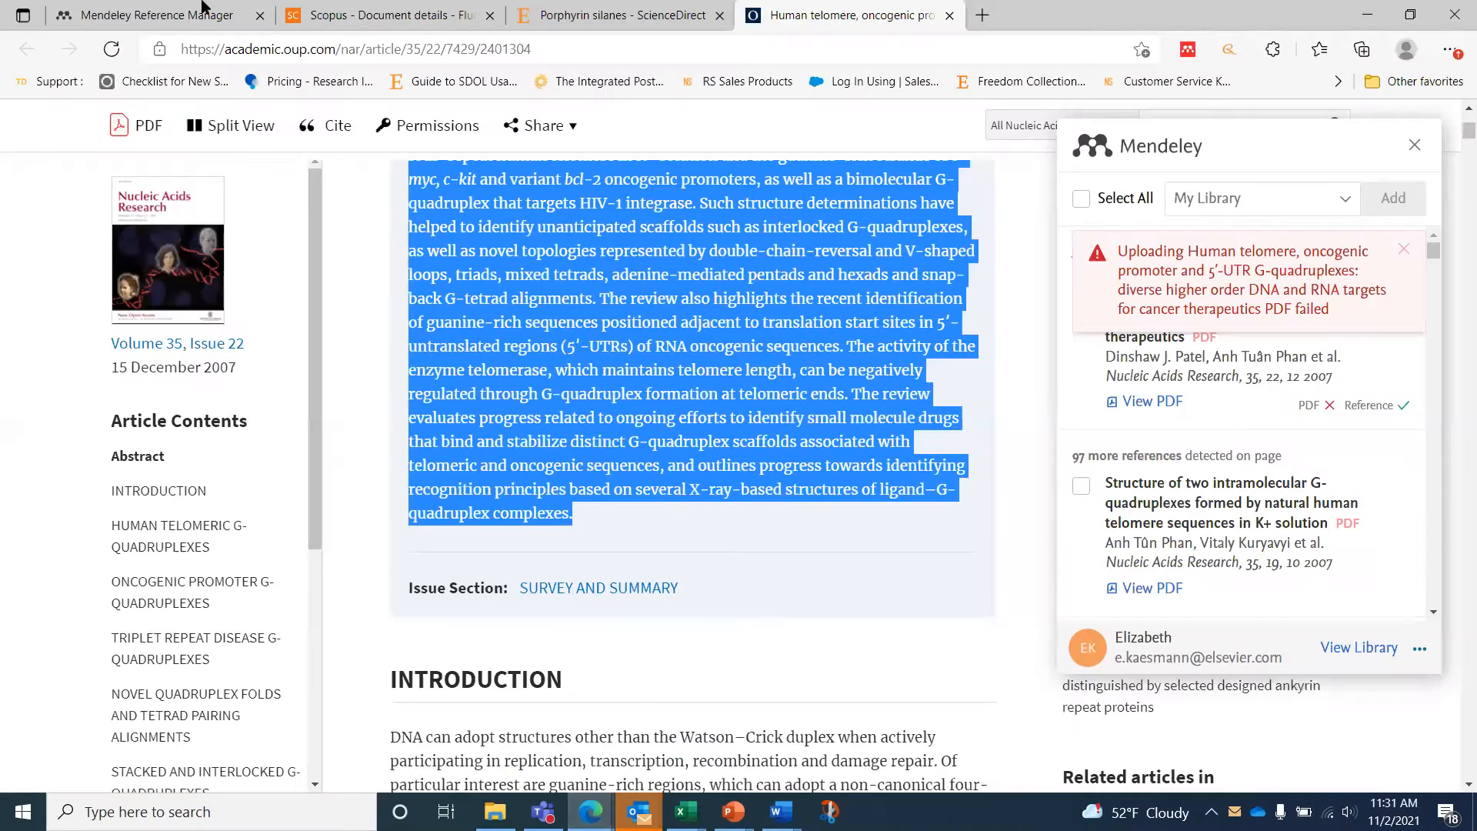
pyautogui.click(158, 14)
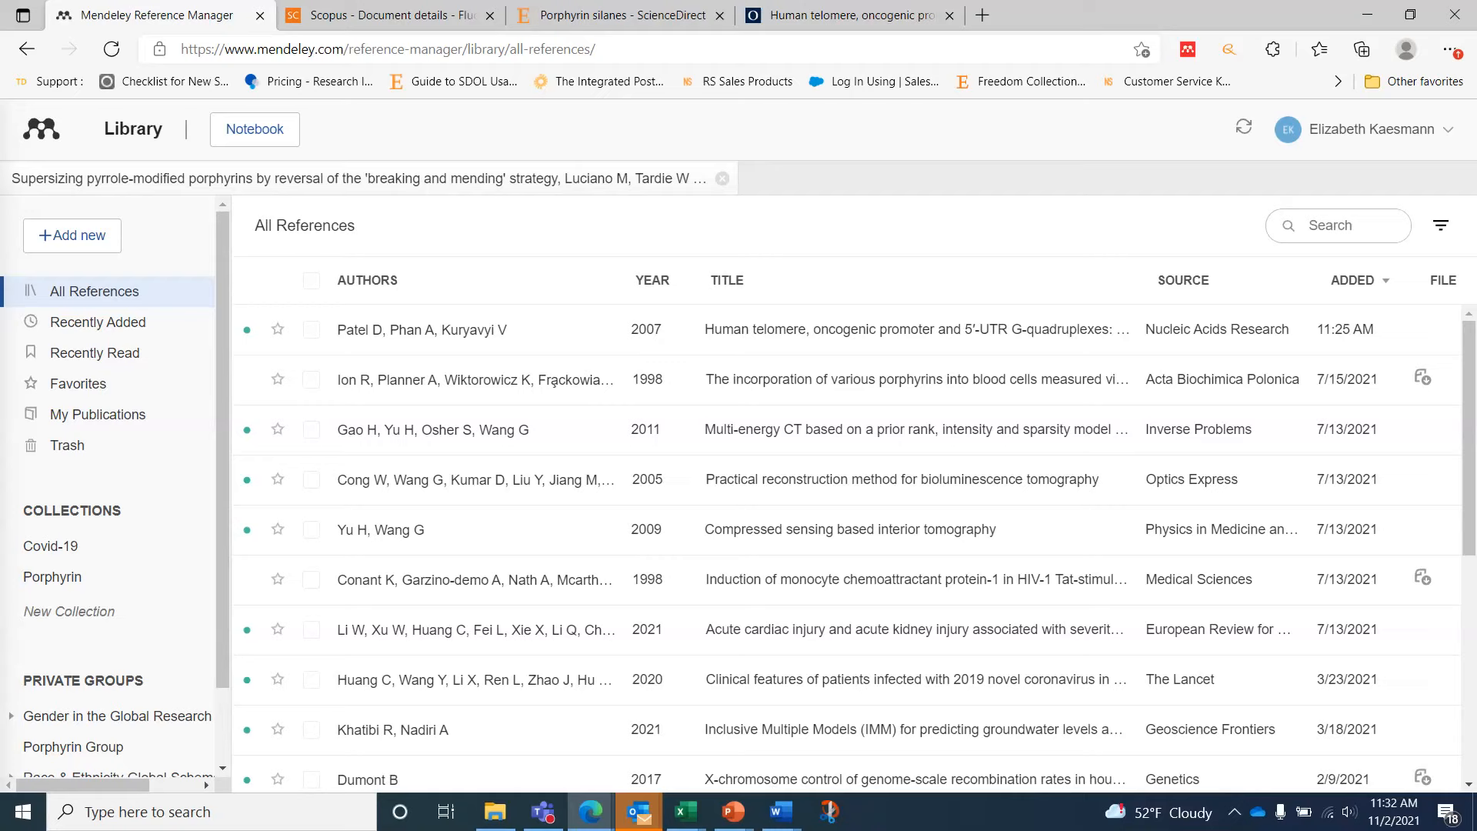
# Step: Return to Document3 in Word, reopen Mendeley Cite and show the references in the Covid-19 collection
pyautogui.click(781, 812)
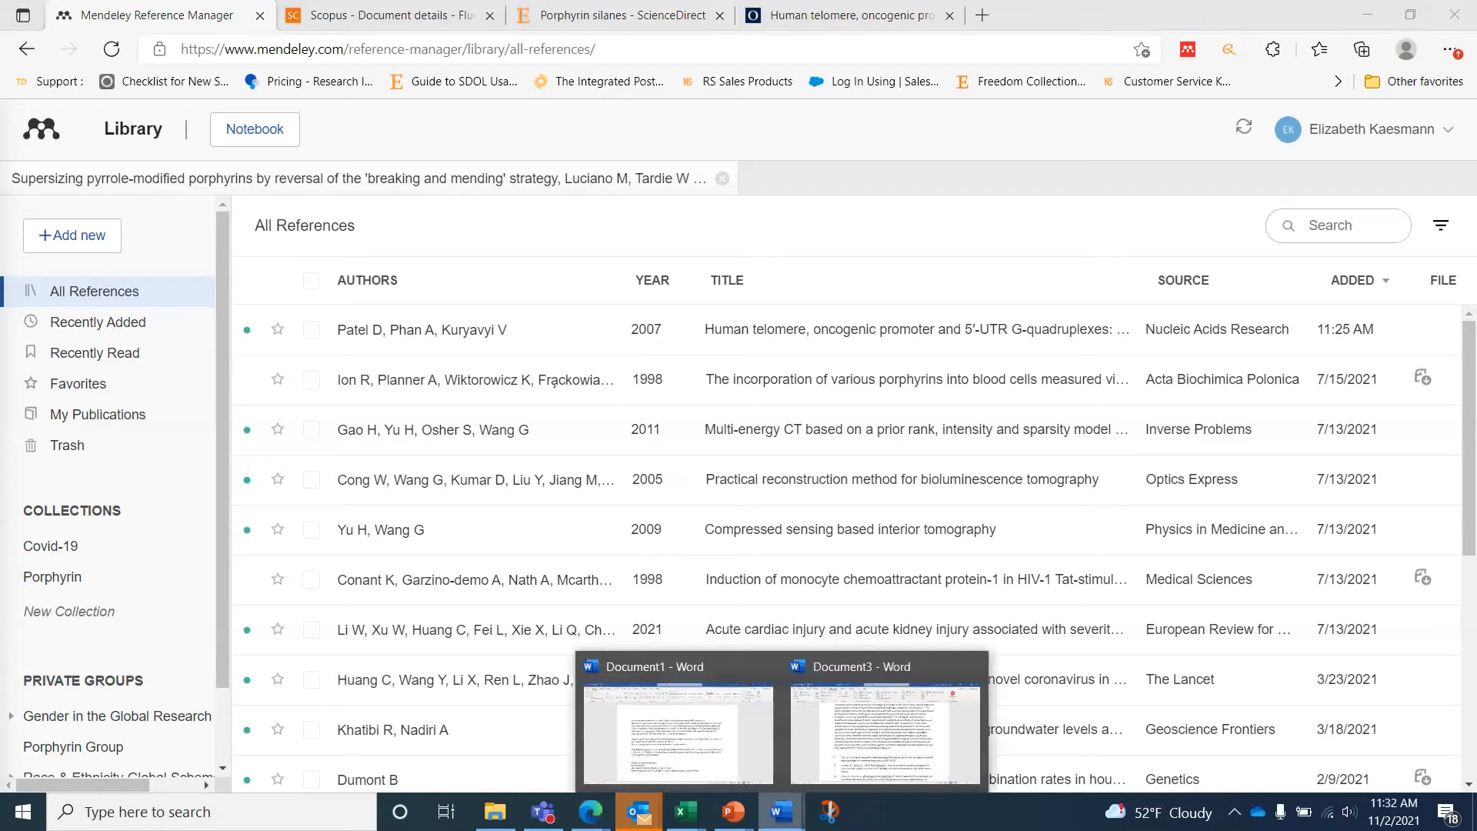
pyautogui.click(887, 750)
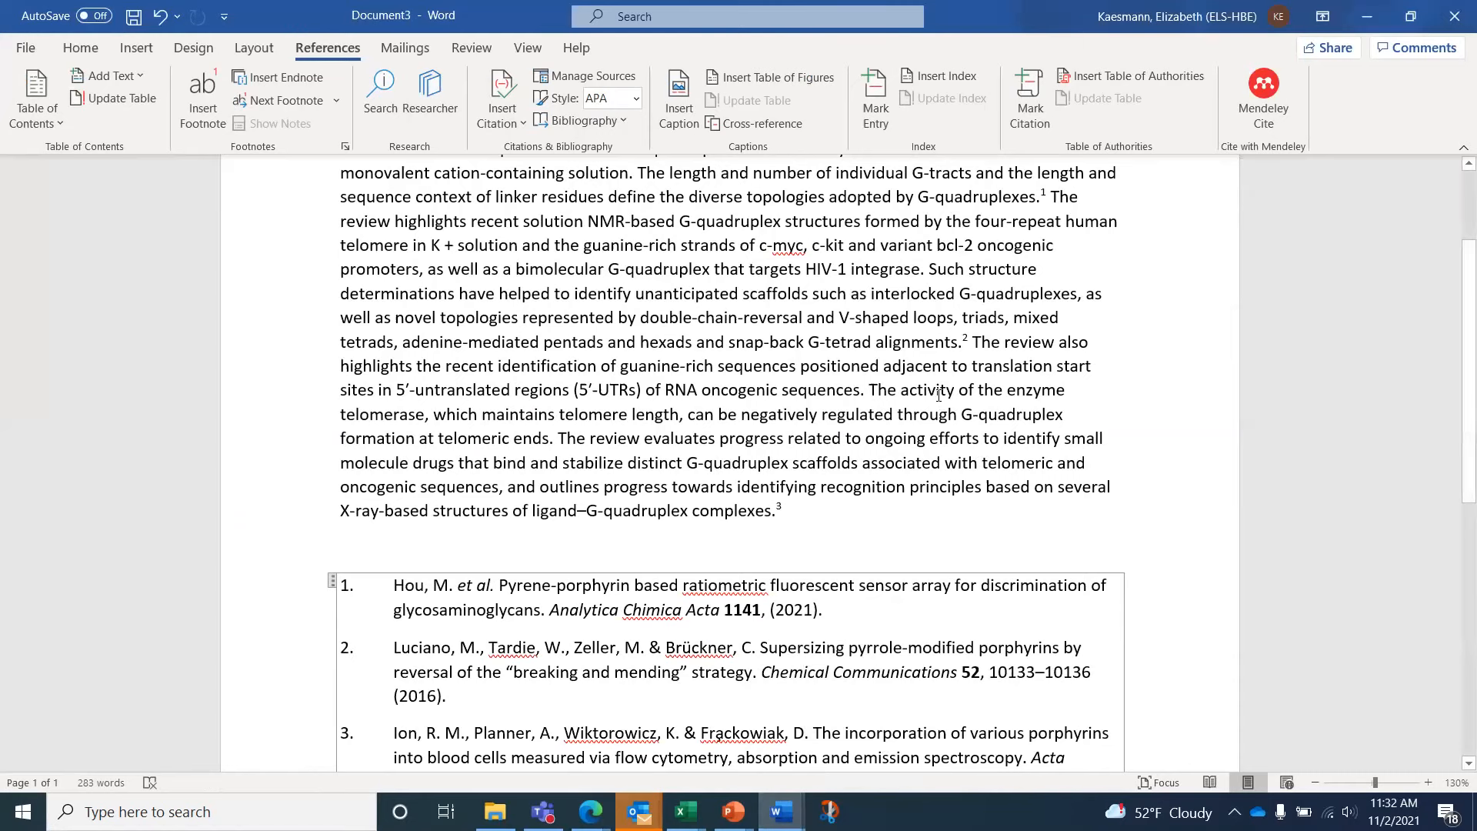
pyautogui.click(1263, 91)
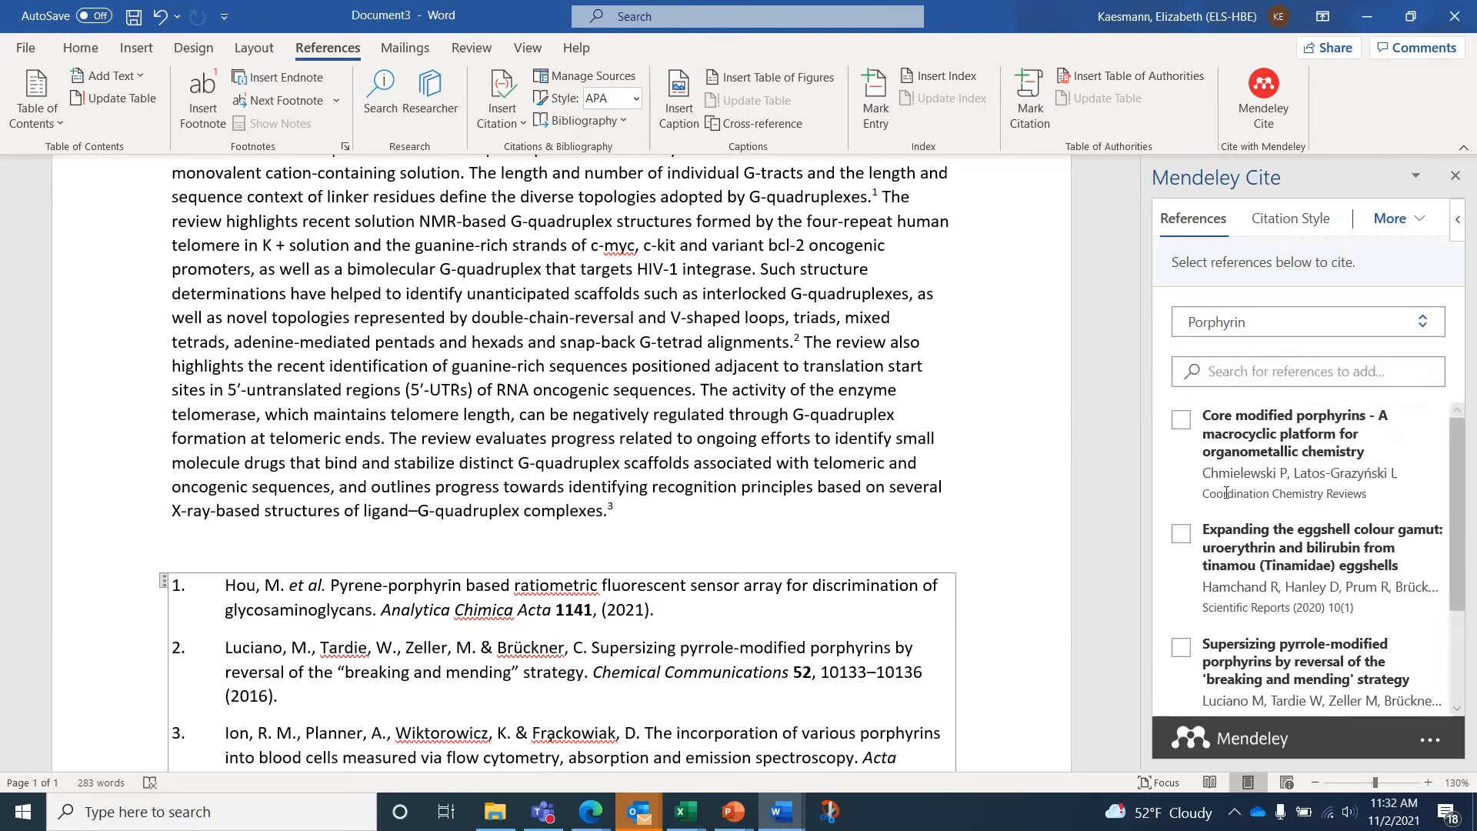
pyautogui.click(1420, 327)
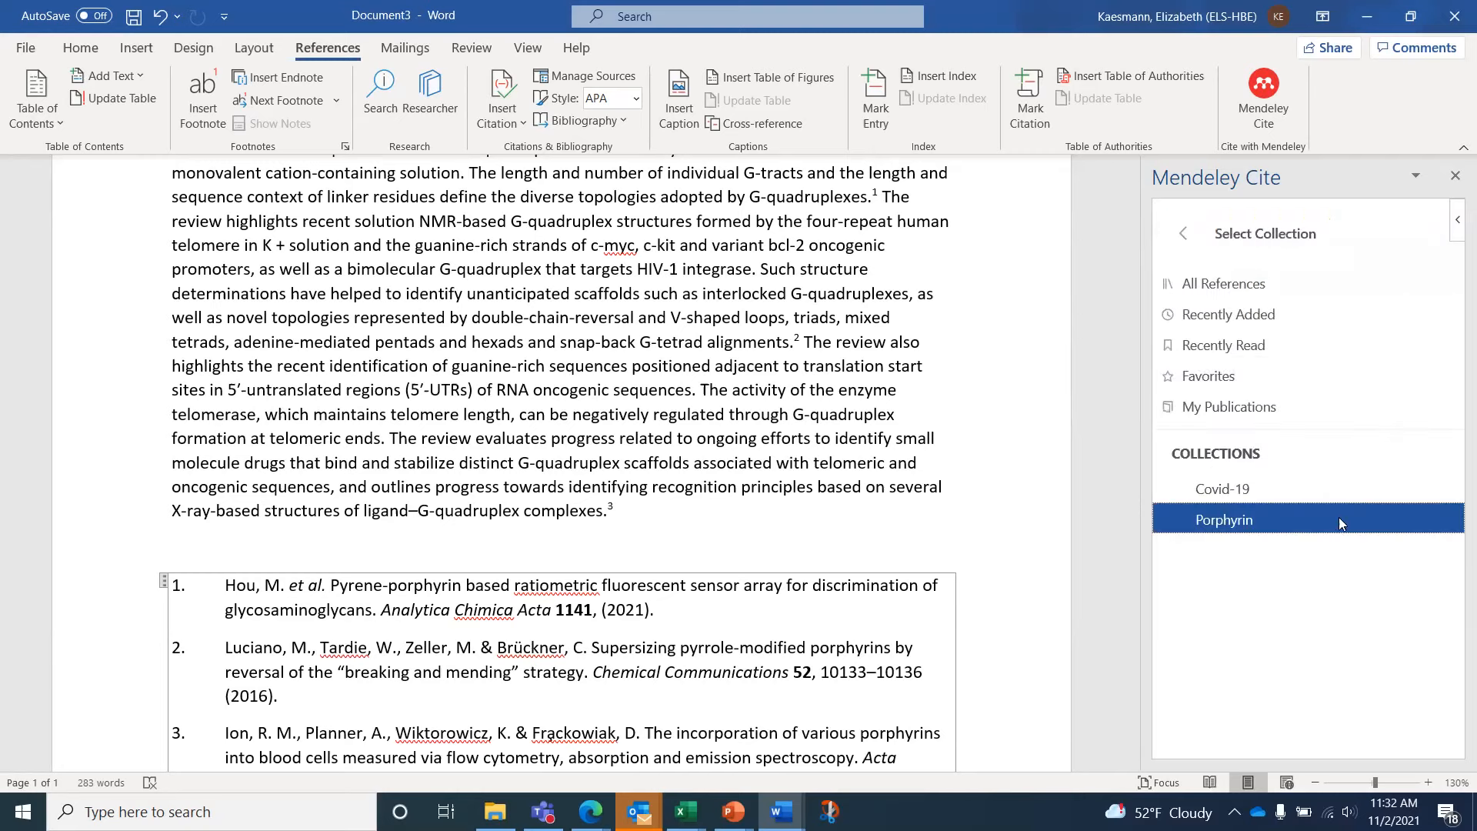
pyautogui.click(1341, 489)
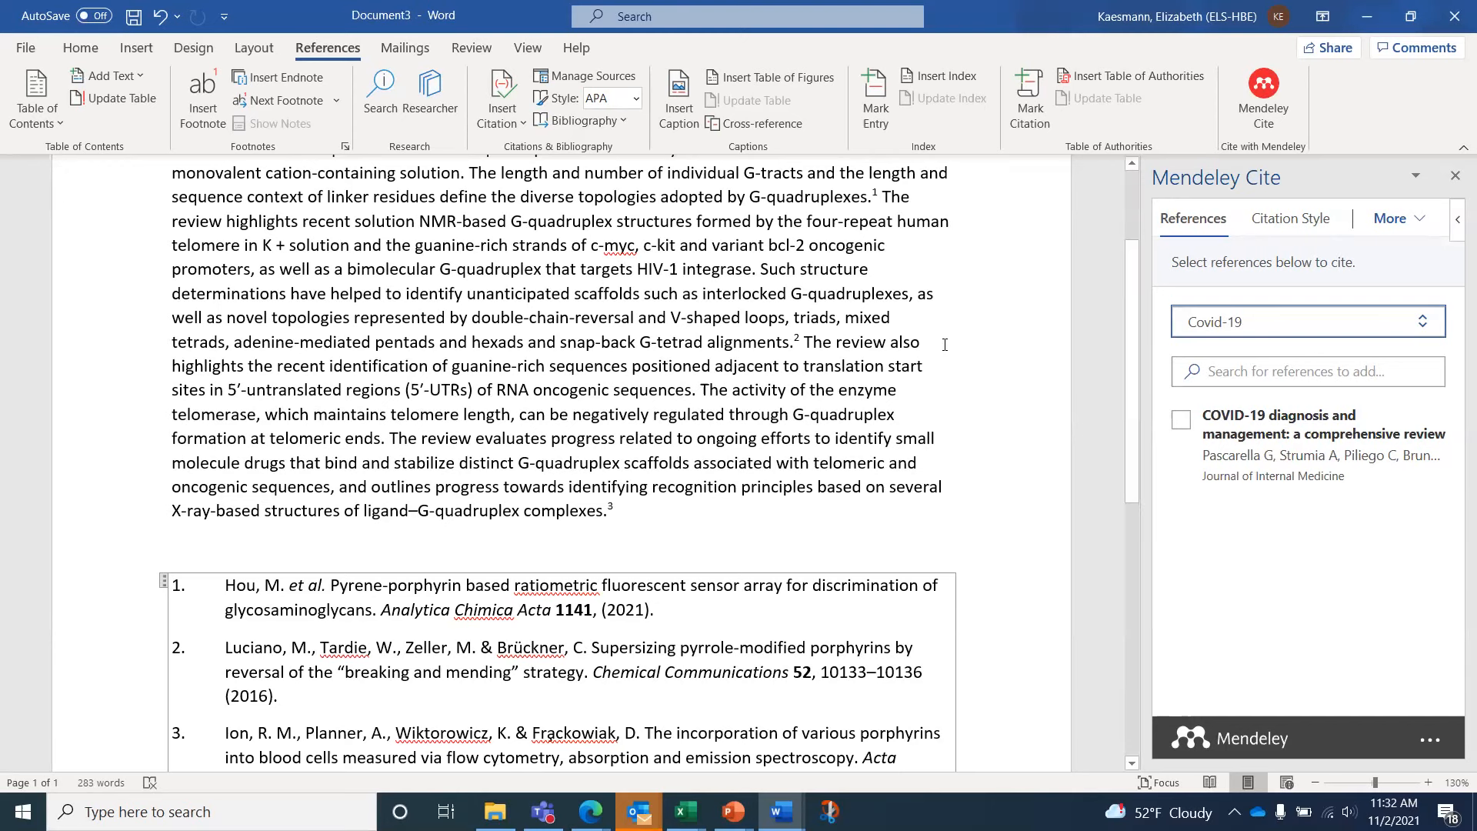
pyautogui.scroll(2, 945, 345)
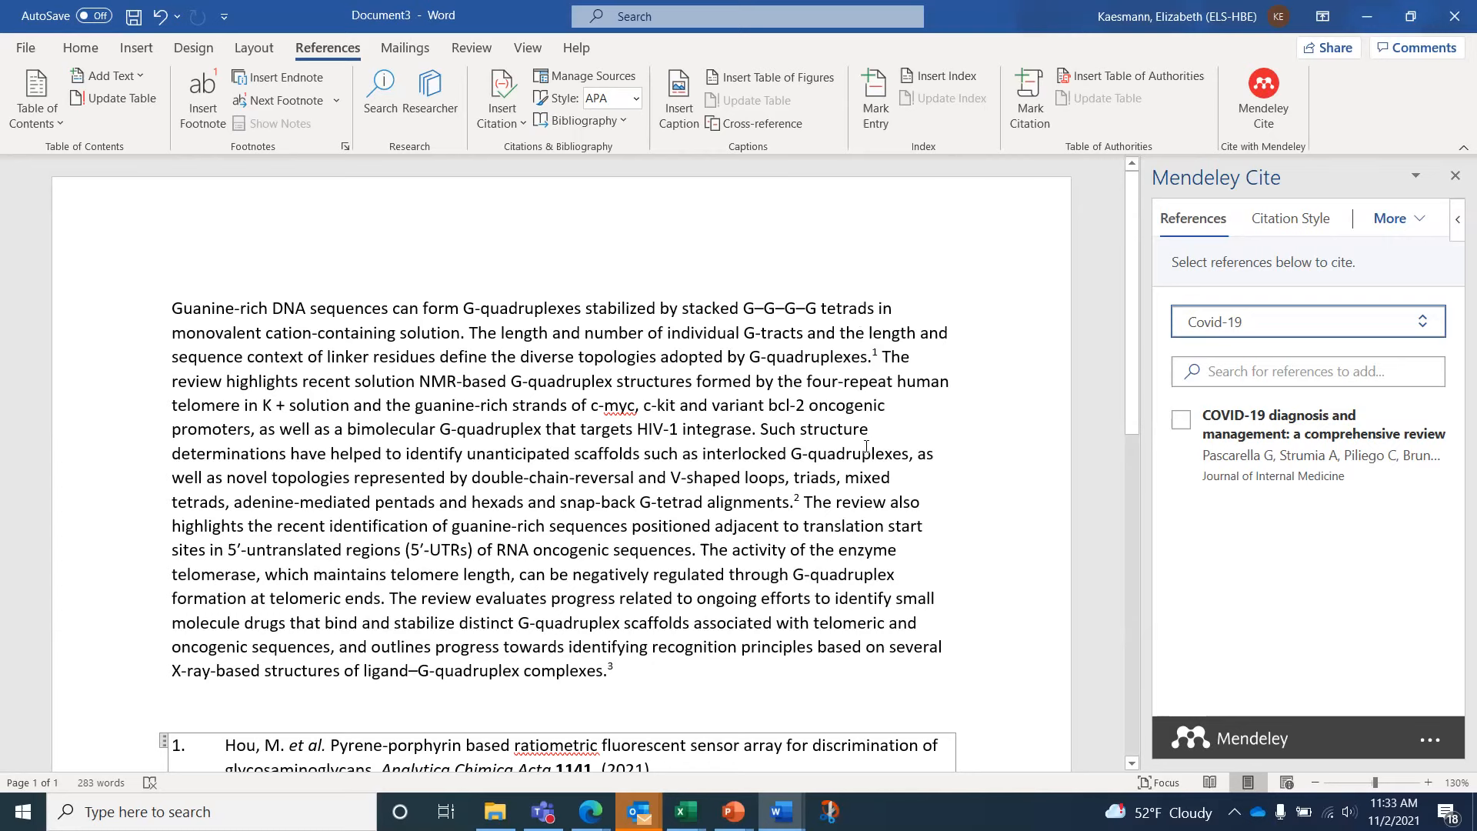
pyautogui.scroll(-3, 592, 612)
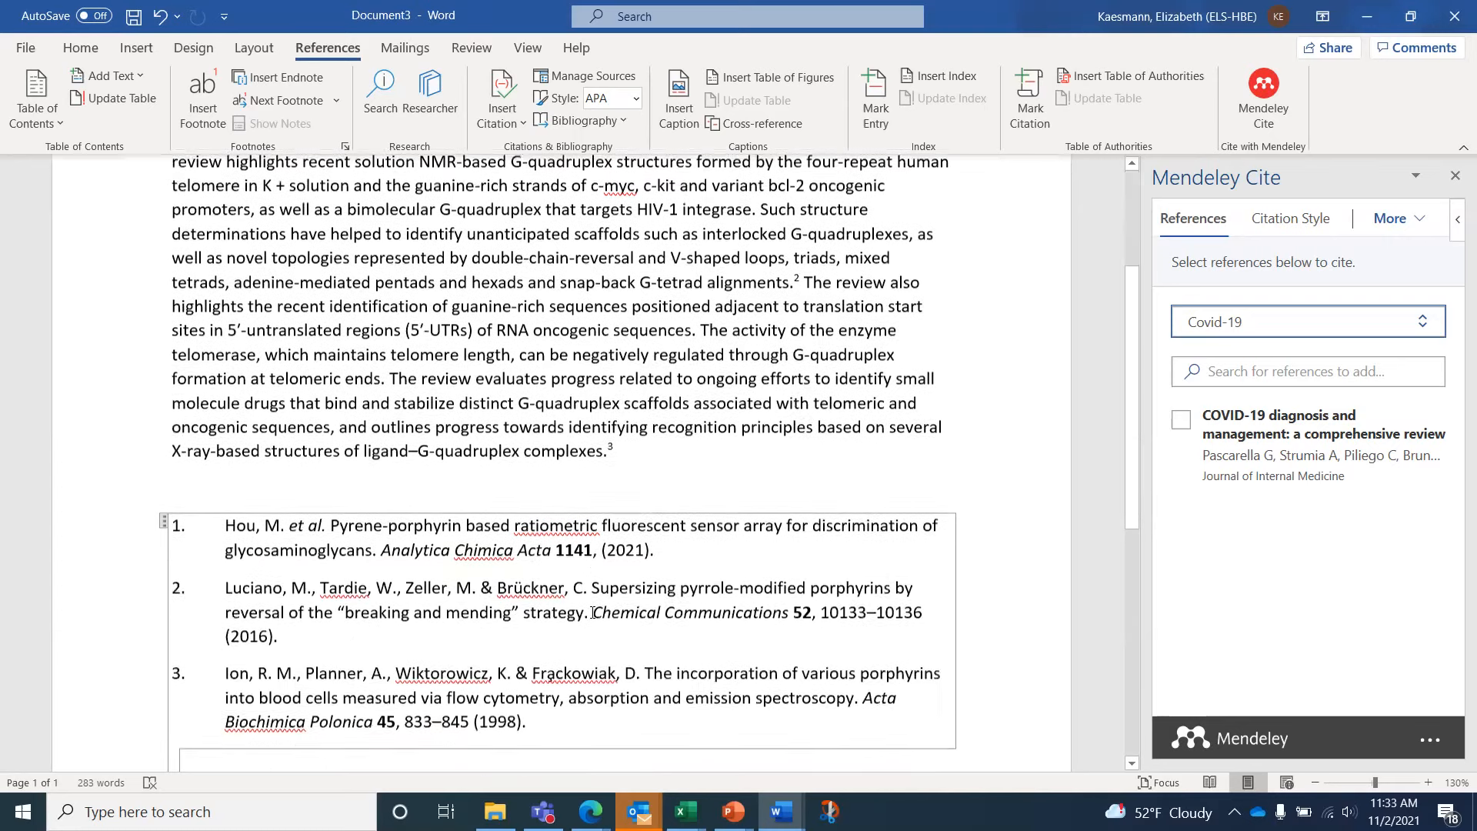